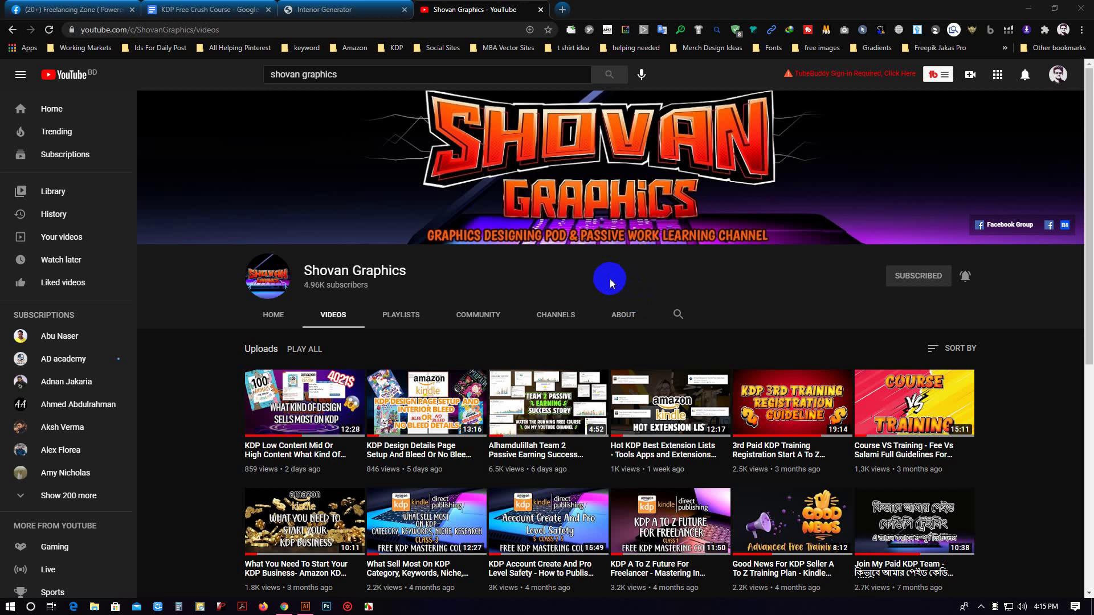
Check the Start Design line in the KDP Free Crush Course outline, then return to YouTube.
{"action": "left_click", "coordinate": [206, 9]}
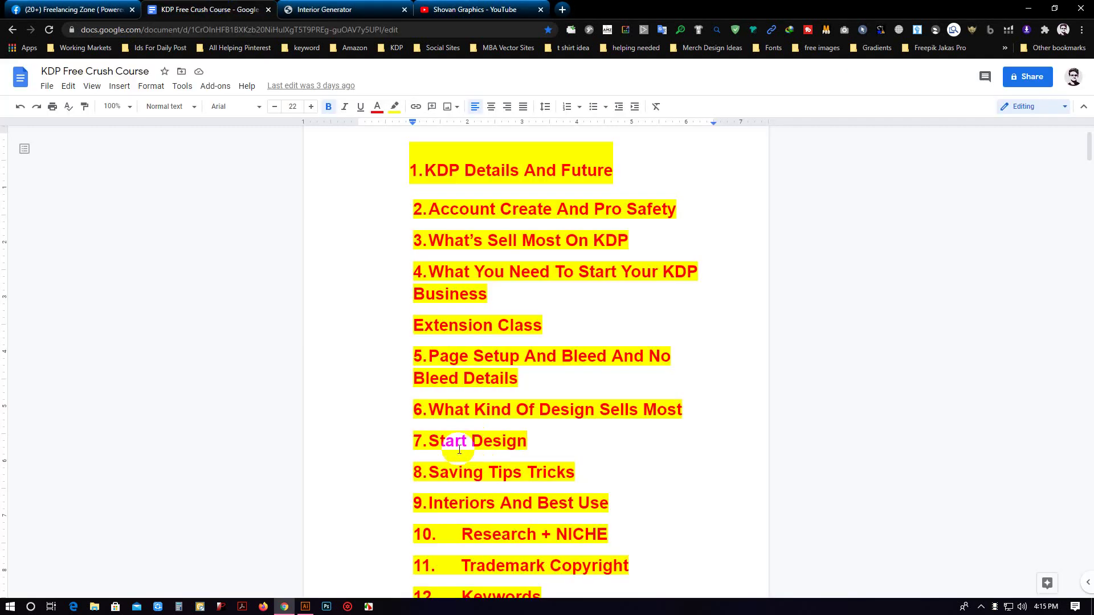
{"action": "left_click_drag", "start_coordinate": [459, 450], "coordinate": [533, 443]}
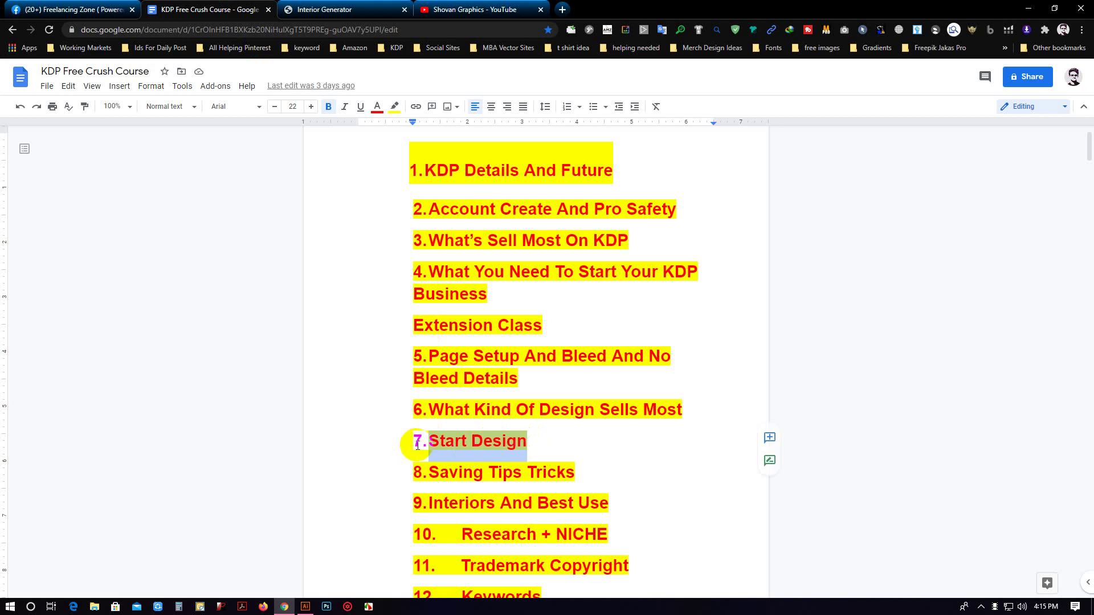
{"action": "key", "text": "ctrl+Tab"}
{"action": "key", "text": "ctrl+Tab"}
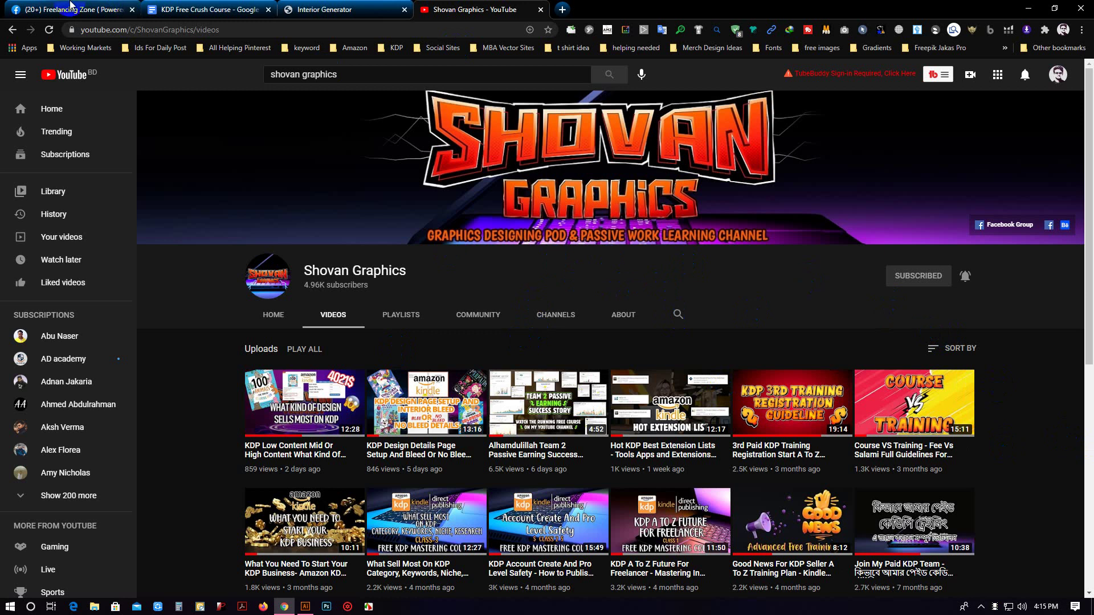
Scroll through the Freelancing Zone Facebook group page.
{"action": "left_click", "coordinate": [70, 8]}
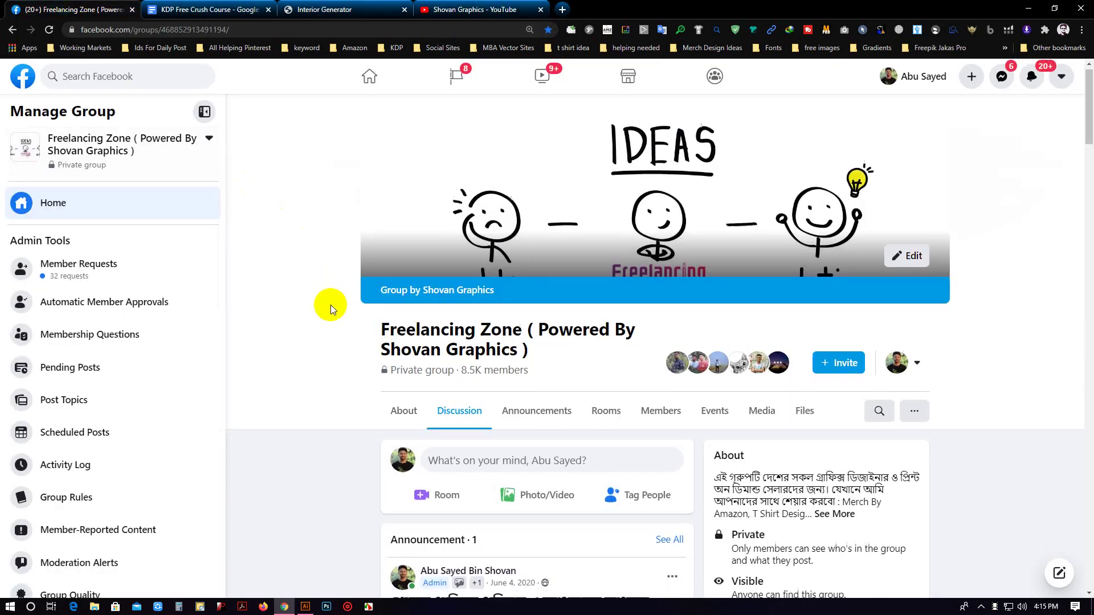
{"action": "scroll", "coordinate": [330, 306], "scroll_direction": "down", "scroll_amount": 3}
{"action": "scroll", "coordinate": [330, 307], "scroll_direction": "down", "scroll_amount": 1}
{"action": "scroll", "coordinate": [342, 317], "scroll_direction": "down", "scroll_amount": 5}
{"action": "scroll", "coordinate": [350, 337], "scroll_direction": "down", "scroll_amount": 5}
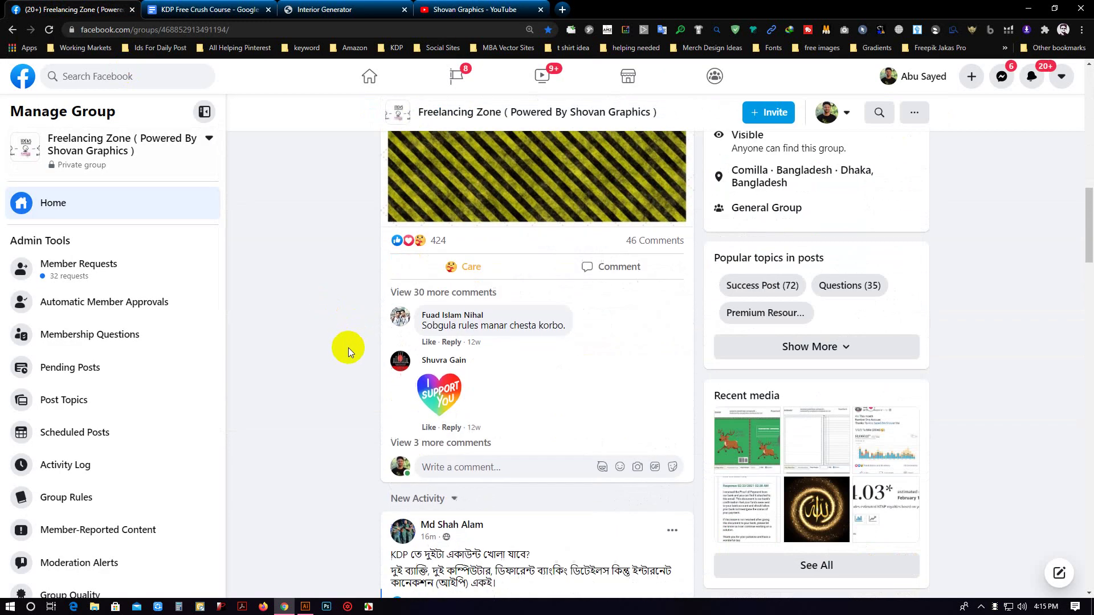
{"action": "scroll", "coordinate": [348, 348], "scroll_direction": "down", "scroll_amount": 3}
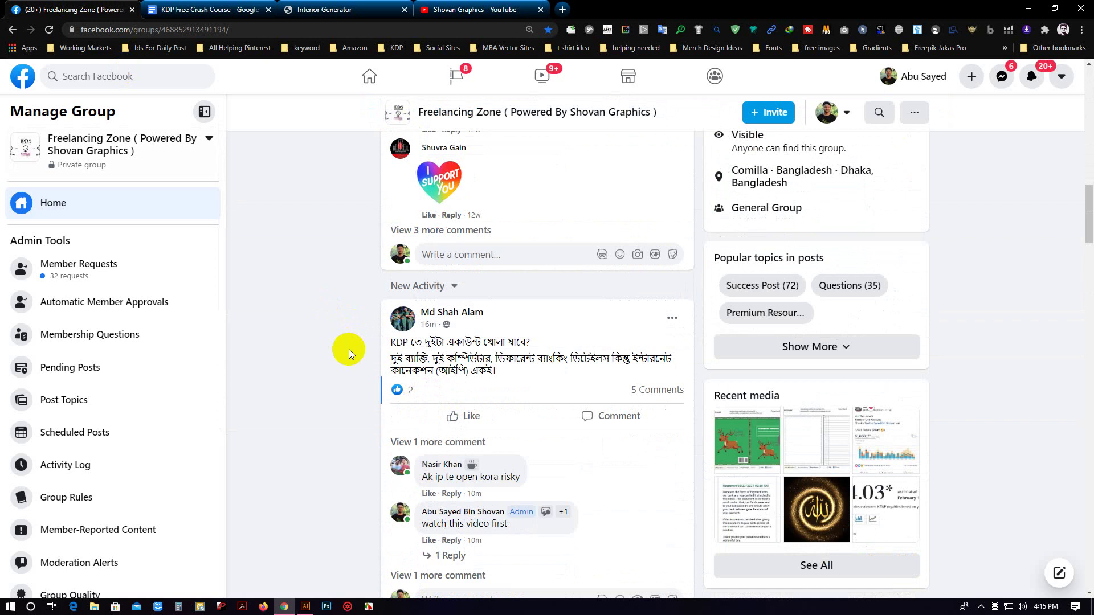
{"action": "scroll", "coordinate": [349, 350], "scroll_direction": "up", "scroll_amount": 5}
{"action": "scroll", "coordinate": [349, 349], "scroll_direction": "up", "scroll_amount": 5}
{"action": "scroll", "coordinate": [344, 319], "scroll_direction": "up", "scroll_amount": 2}
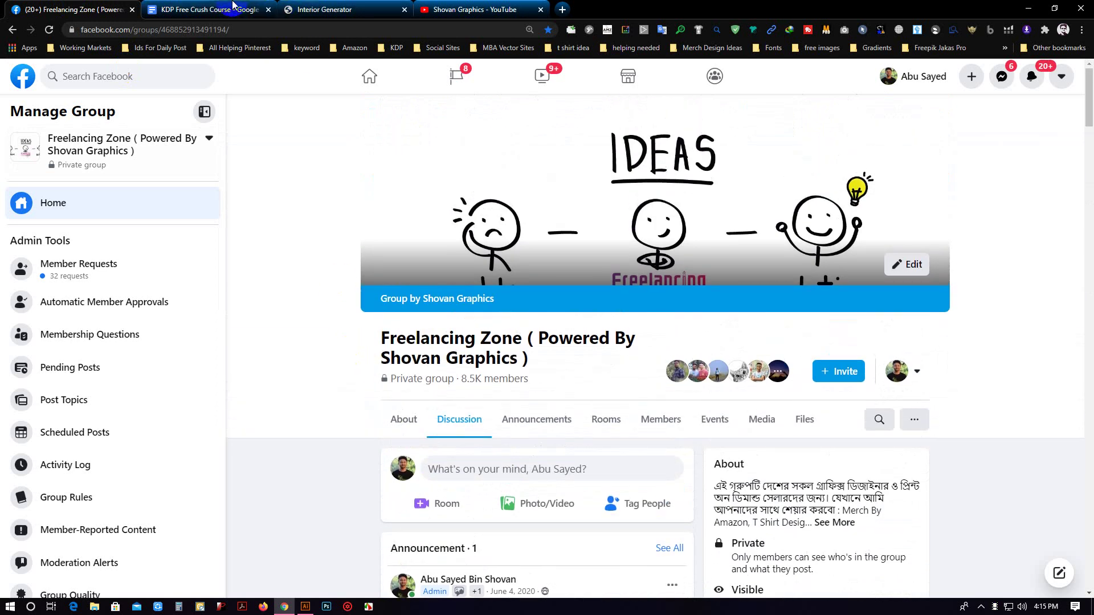
Return to the Shovan Graphics videos and close the Freelancing Zone Facebook group tab.
{"action": "left_click", "coordinate": [211, 9]}
{"action": "left_click", "coordinate": [474, 9]}
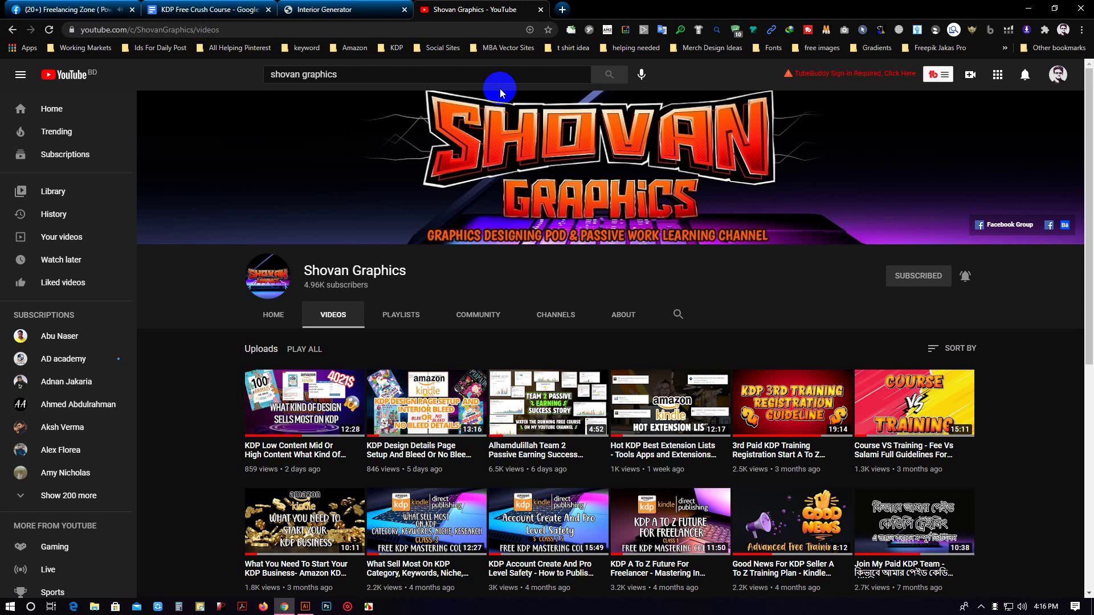
{"action": "left_click", "coordinate": [132, 10]}
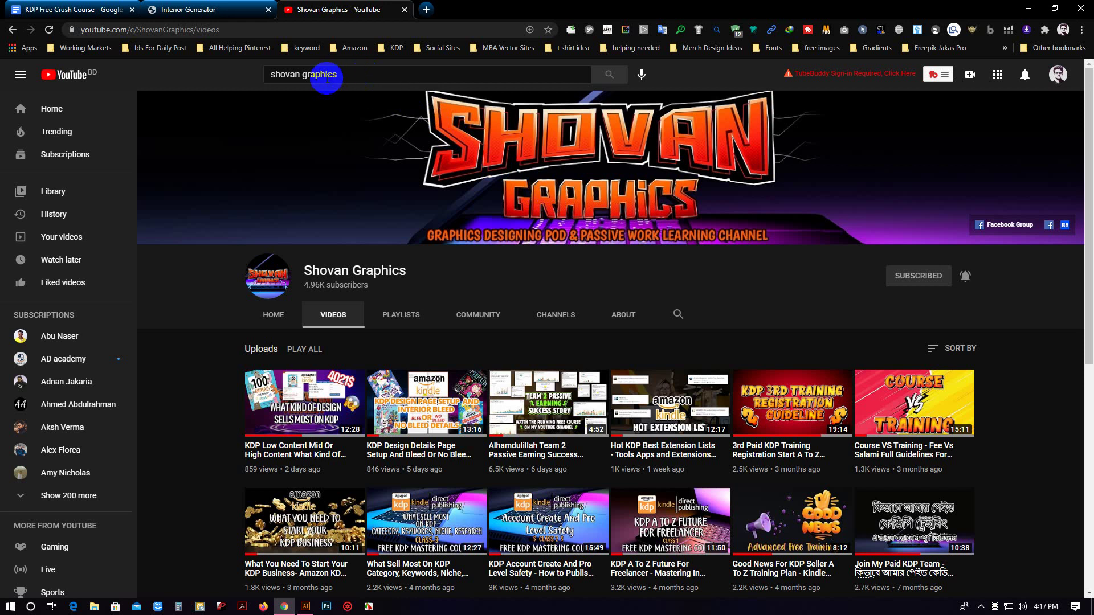
Scroll the Shovan Graphics video grid down to older T-shirt design and Teespring uploads.
{"action": "scroll", "coordinate": [611, 373], "scroll_direction": "down", "scroll_amount": 3}
{"action": "scroll", "coordinate": [610, 373], "scroll_direction": "down", "scroll_amount": 5}
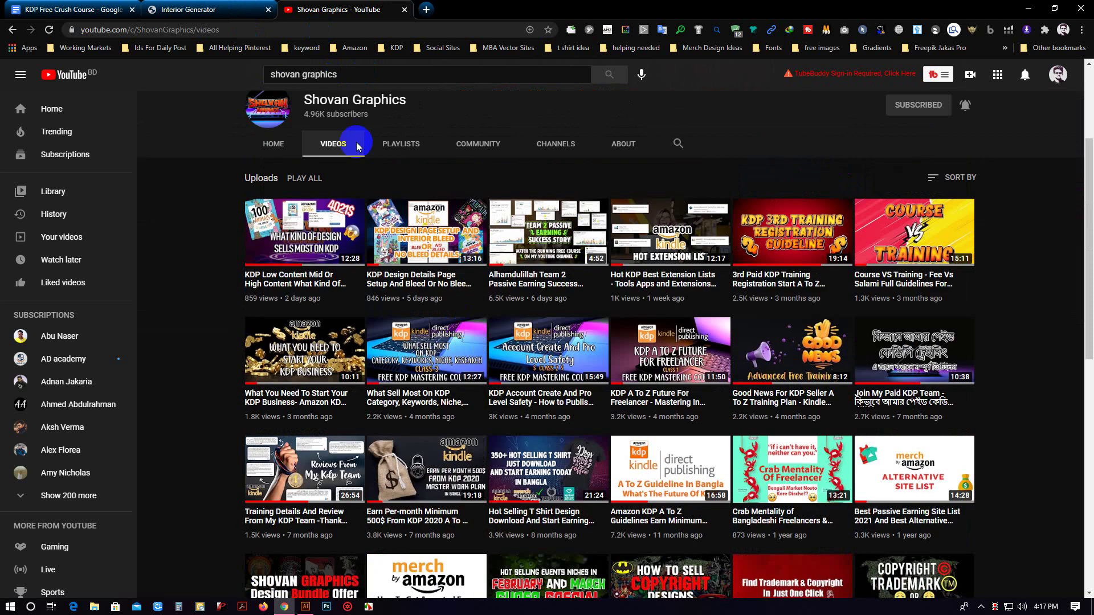
Scroll through the Bookbolt interior templates, such as Blush Notes, keeping No Bleed and 5 x 8.
{"action": "left_click", "coordinate": [188, 9]}
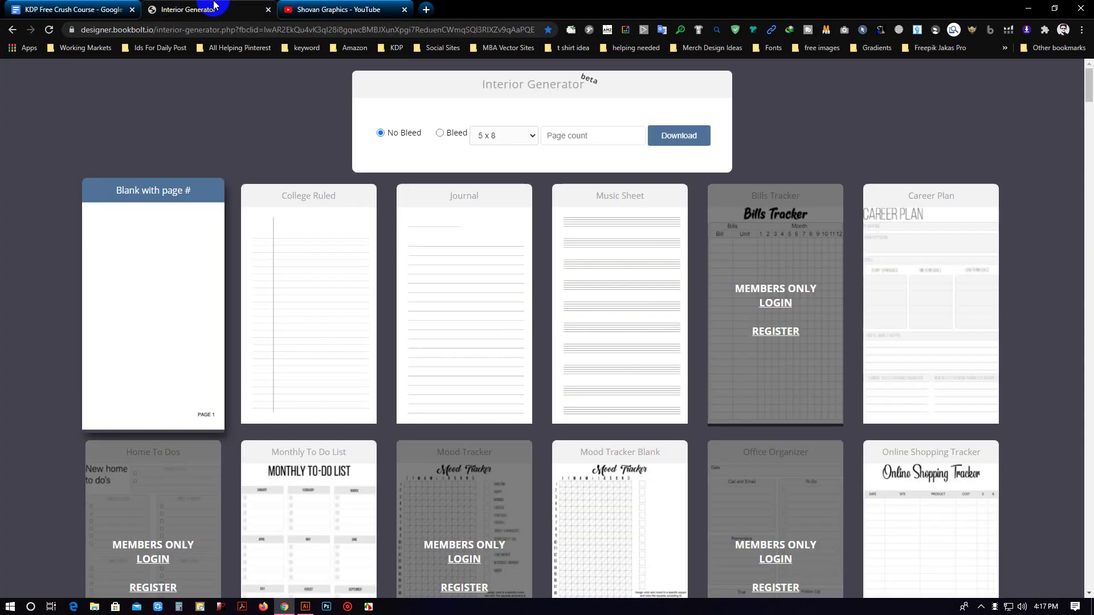
{"action": "scroll", "coordinate": [640, 220], "scroll_direction": "down", "scroll_amount": 10}
{"action": "scroll", "coordinate": [640, 228], "scroll_direction": "down", "scroll_amount": 5}
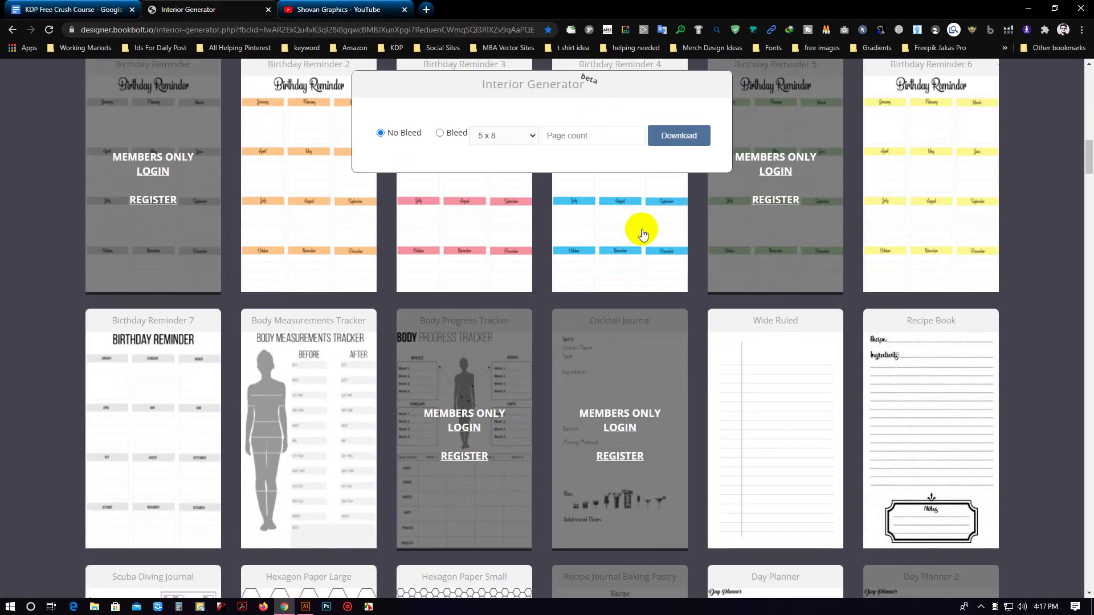
{"action": "scroll", "coordinate": [638, 245], "scroll_direction": "down", "scroll_amount": 10}
{"action": "scroll", "coordinate": [638, 245], "scroll_direction": "down", "scroll_amount": 5}
{"action": "scroll", "coordinate": [635, 257], "scroll_direction": "down", "scroll_amount": 5}
{"action": "scroll", "coordinate": [640, 256], "scroll_direction": "down", "scroll_amount": 5}
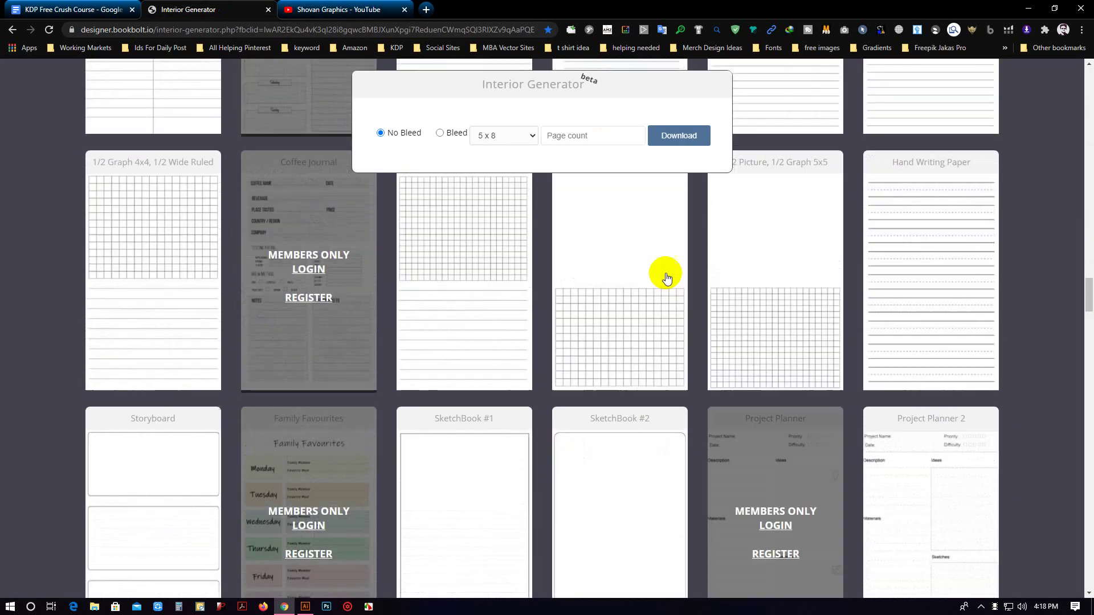
{"action": "scroll", "coordinate": [664, 276], "scroll_direction": "down", "scroll_amount": 5}
{"action": "scroll", "coordinate": [664, 276], "scroll_direction": "down", "scroll_amount": 5}
{"action": "scroll", "coordinate": [664, 276], "scroll_direction": "down", "scroll_amount": 3}
{"action": "scroll", "coordinate": [664, 275], "scroll_direction": "down", "scroll_amount": 1}
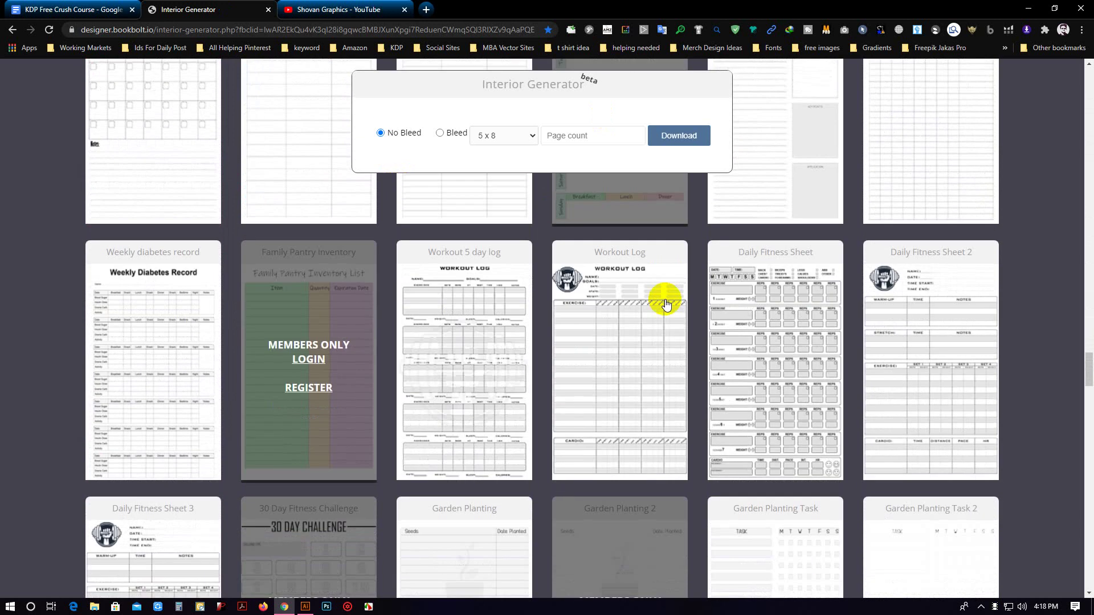
{"action": "scroll", "coordinate": [664, 298], "scroll_direction": "down", "scroll_amount": 5}
{"action": "scroll", "coordinate": [658, 357], "scroll_direction": "down", "scroll_amount": 5}
{"action": "scroll", "coordinate": [610, 342], "scroll_direction": "down", "scroll_amount": 5}
{"action": "scroll", "coordinate": [647, 337], "scroll_direction": "down", "scroll_amount": 5}
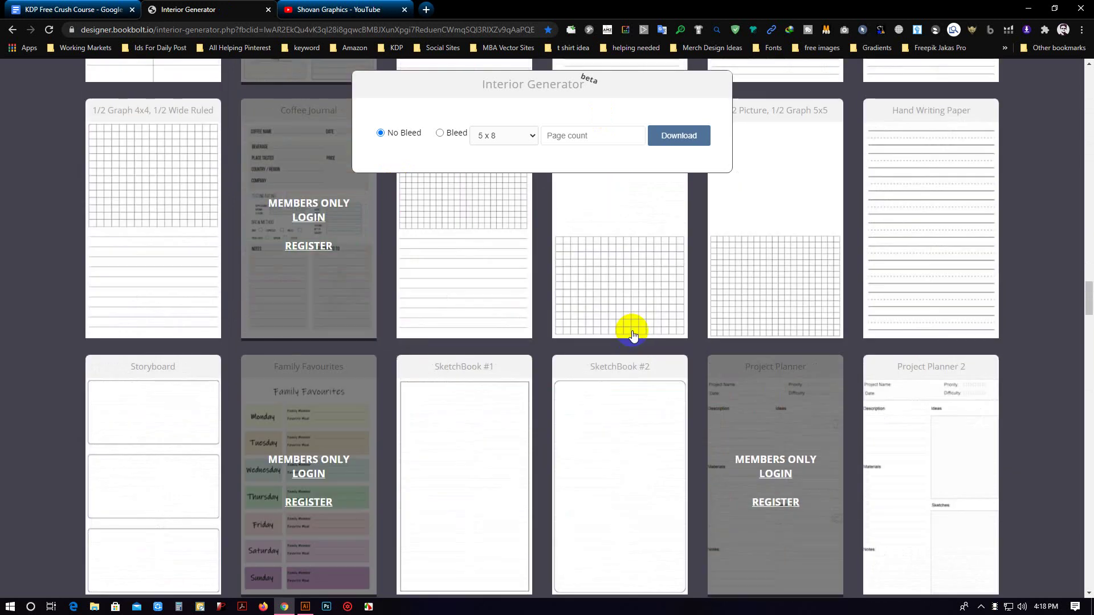
{"action": "scroll", "coordinate": [630, 325], "scroll_direction": "down", "scroll_amount": 5}
{"action": "scroll", "coordinate": [520, 283], "scroll_direction": "up", "scroll_amount": 5}
{"action": "scroll", "coordinate": [268, 164], "scroll_direction": "up", "scroll_amount": 5}
{"action": "scroll", "coordinate": [422, 220], "scroll_direction": "up", "scroll_amount": 5}
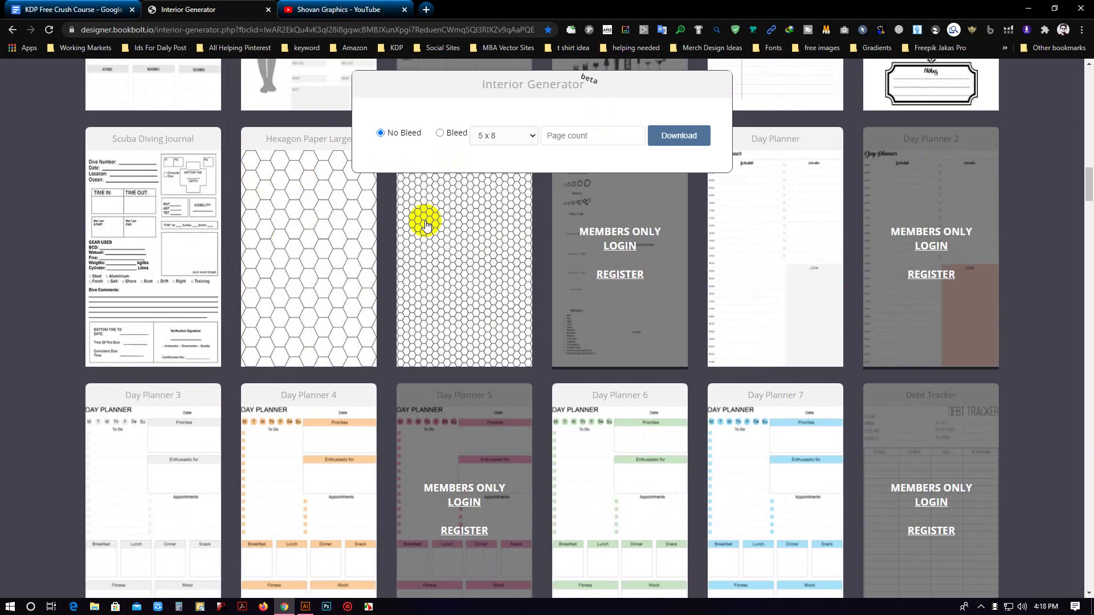
{"action": "scroll", "coordinate": [424, 229], "scroll_direction": "up", "scroll_amount": 3}
{"action": "scroll", "coordinate": [422, 228], "scroll_direction": "up", "scroll_amount": 5}
{"action": "scroll", "coordinate": [484, 220], "scroll_direction": "up", "scroll_amount": 5}
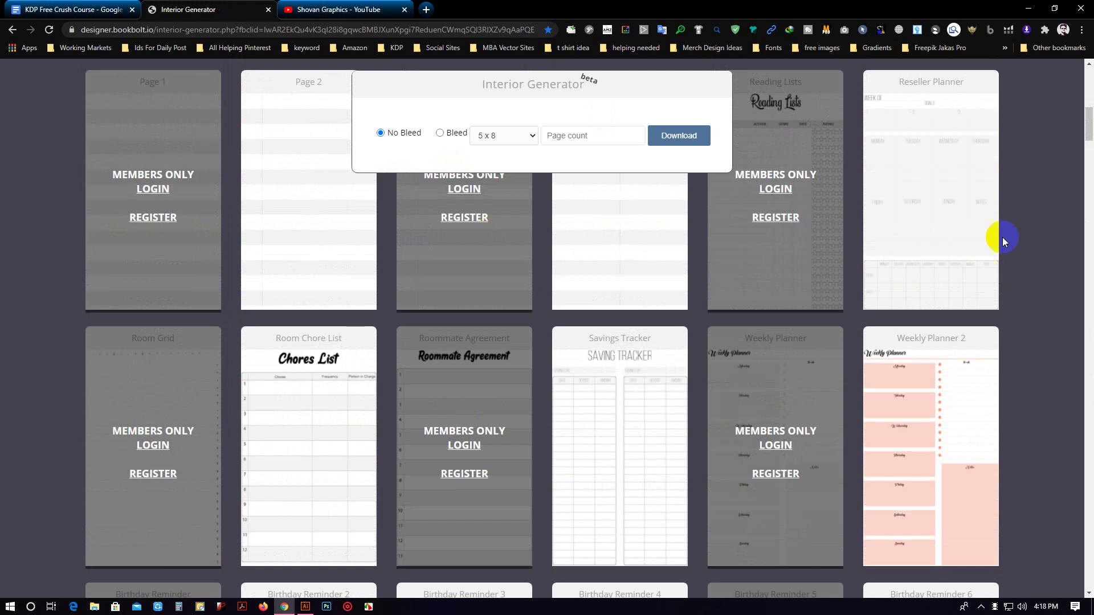
Browse further down to templates like Guest List Wedding Planner, then open a new browser tab.
{"action": "scroll", "coordinate": [1040, 240], "scroll_direction": "down", "scroll_amount": 5}
{"action": "scroll", "coordinate": [1036, 244], "scroll_direction": "down", "scroll_amount": 4}
{"action": "scroll", "coordinate": [1035, 243], "scroll_direction": "down", "scroll_amount": 5}
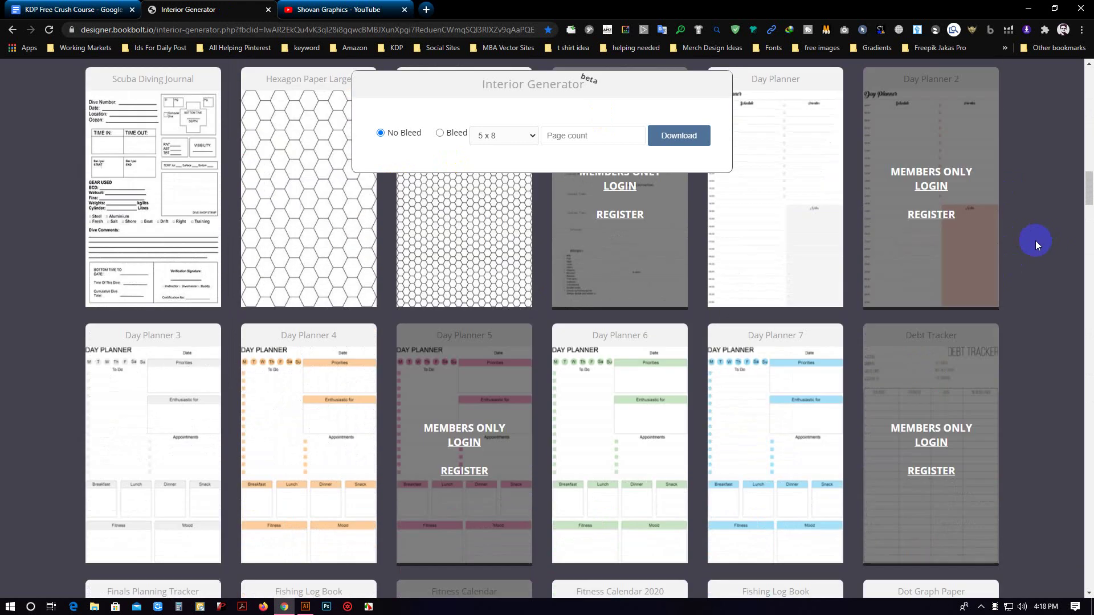
{"action": "scroll", "coordinate": [1036, 244], "scroll_direction": "up", "scroll_amount": 3}
{"action": "scroll", "coordinate": [1034, 243], "scroll_direction": "up", "scroll_amount": 2}
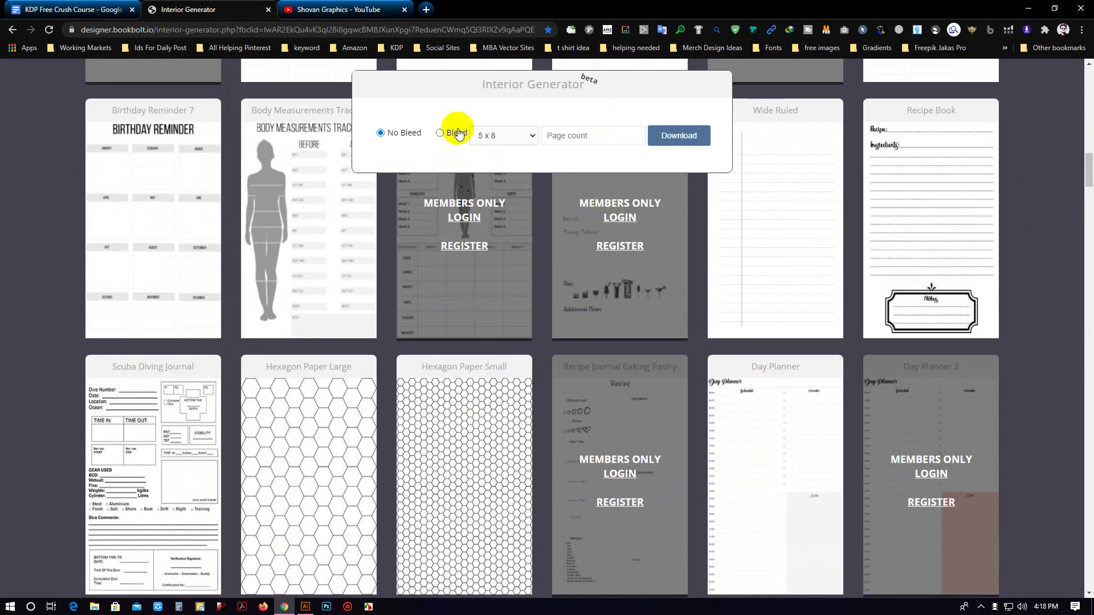
{"action": "scroll", "coordinate": [306, 199], "scroll_direction": "down", "scroll_amount": 2}
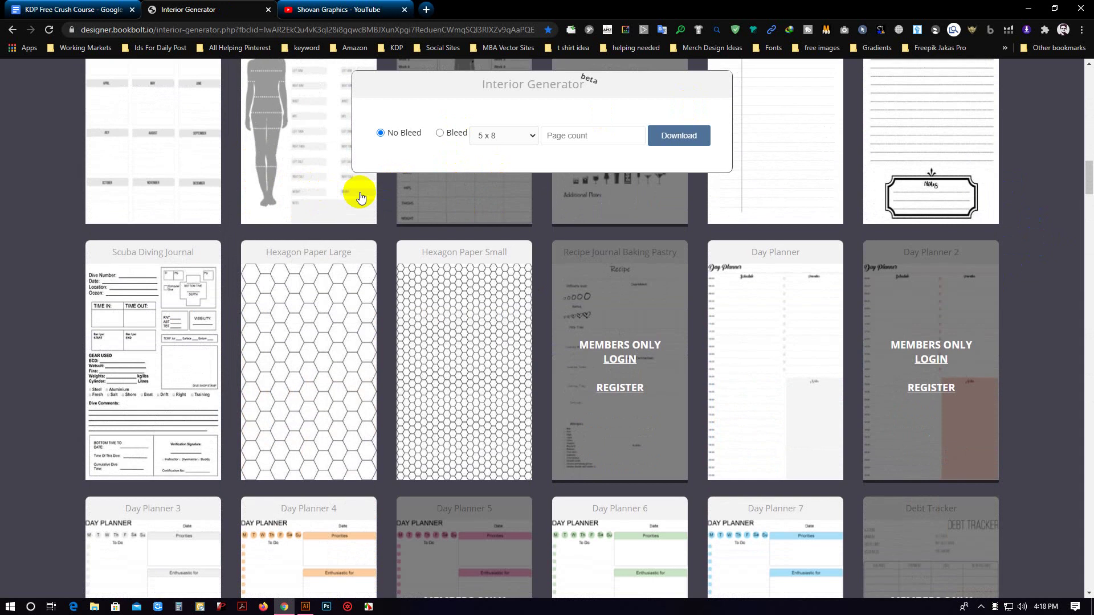
{"action": "scroll", "coordinate": [358, 196], "scroll_direction": "down", "scroll_amount": 5}
{"action": "scroll", "coordinate": [984, 303], "scroll_direction": "down", "scroll_amount": 3}
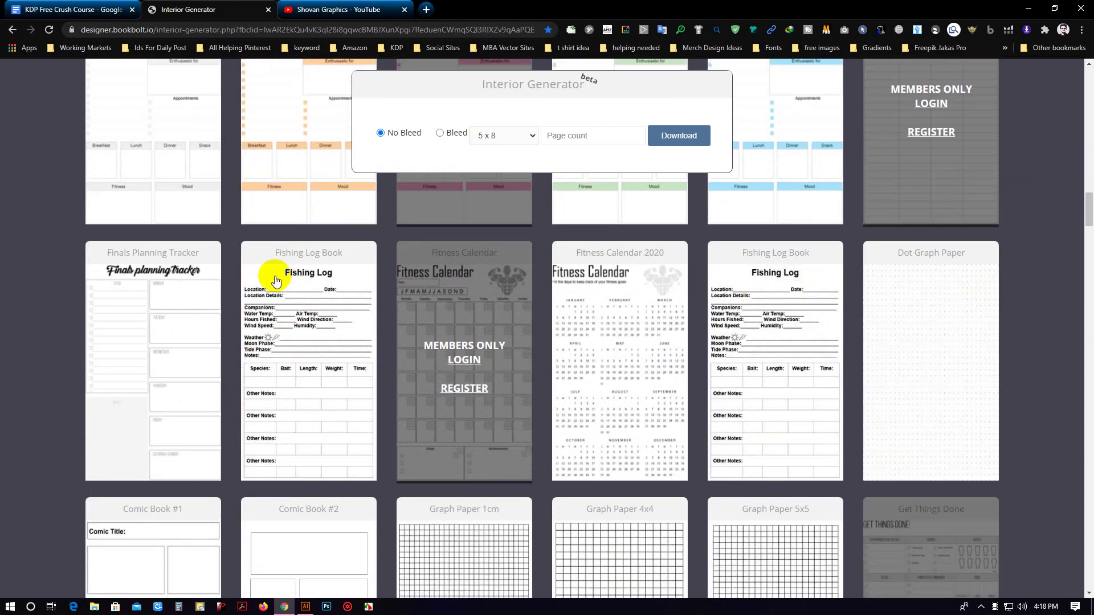
{"action": "scroll", "coordinate": [108, 236], "scroll_direction": "down", "scroll_amount": 2}
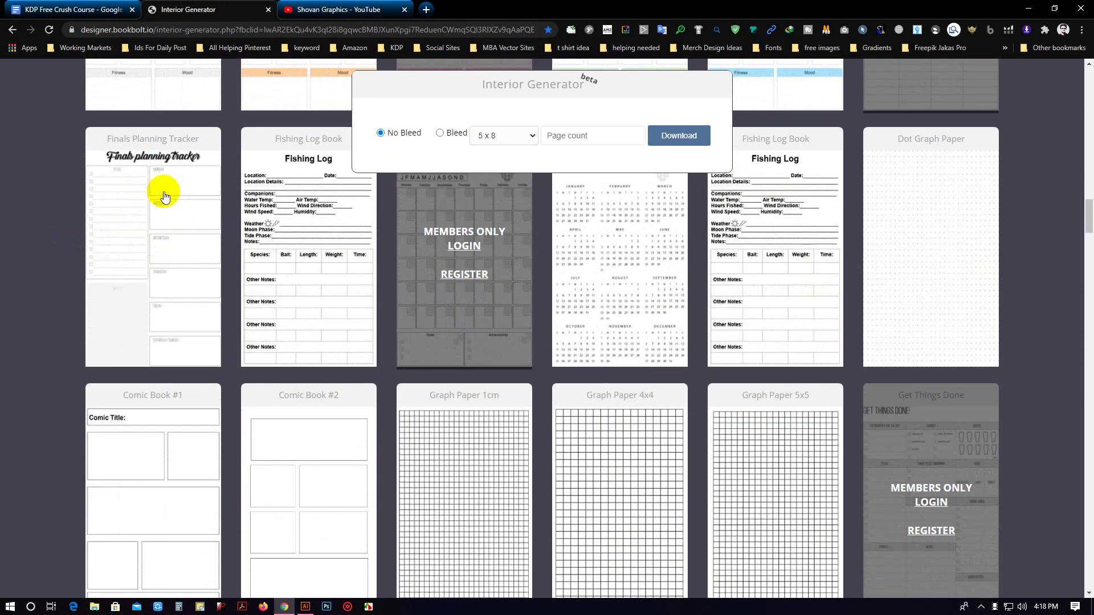
{"action": "scroll", "coordinate": [171, 188], "scroll_direction": "down", "scroll_amount": 3}
{"action": "scroll", "coordinate": [830, 299], "scroll_direction": "down", "scroll_amount": 2}
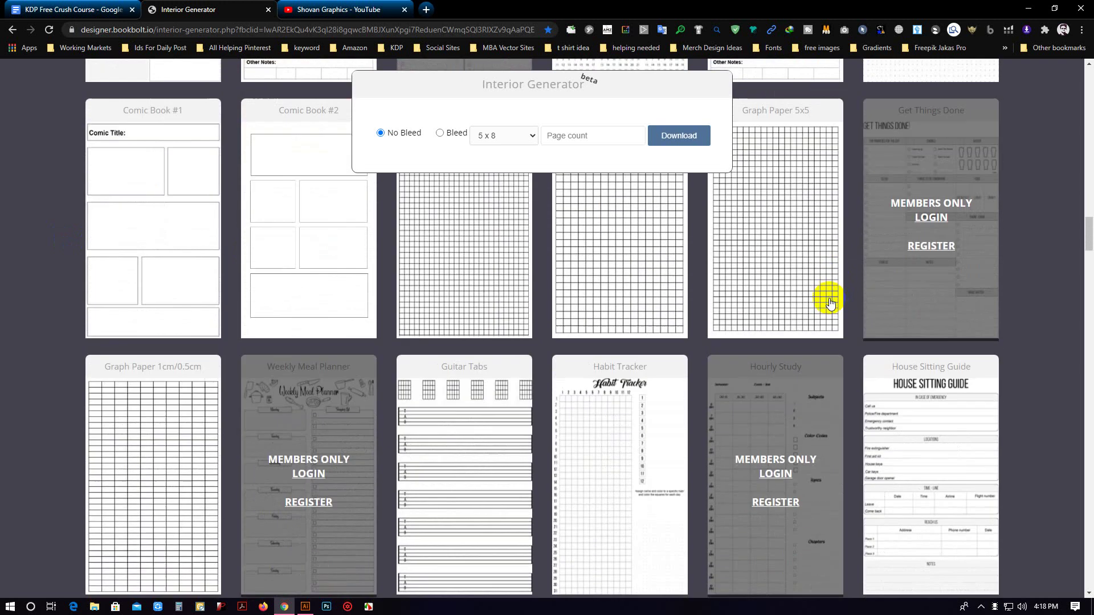
{"action": "scroll", "coordinate": [264, 237], "scroll_direction": "down", "scroll_amount": 2}
{"action": "scroll", "coordinate": [208, 244], "scroll_direction": "down", "scroll_amount": 3}
{"action": "scroll", "coordinate": [231, 276], "scroll_direction": "down", "scroll_amount": 5}
{"action": "scroll", "coordinate": [239, 341], "scroll_direction": "down", "scroll_amount": 6}
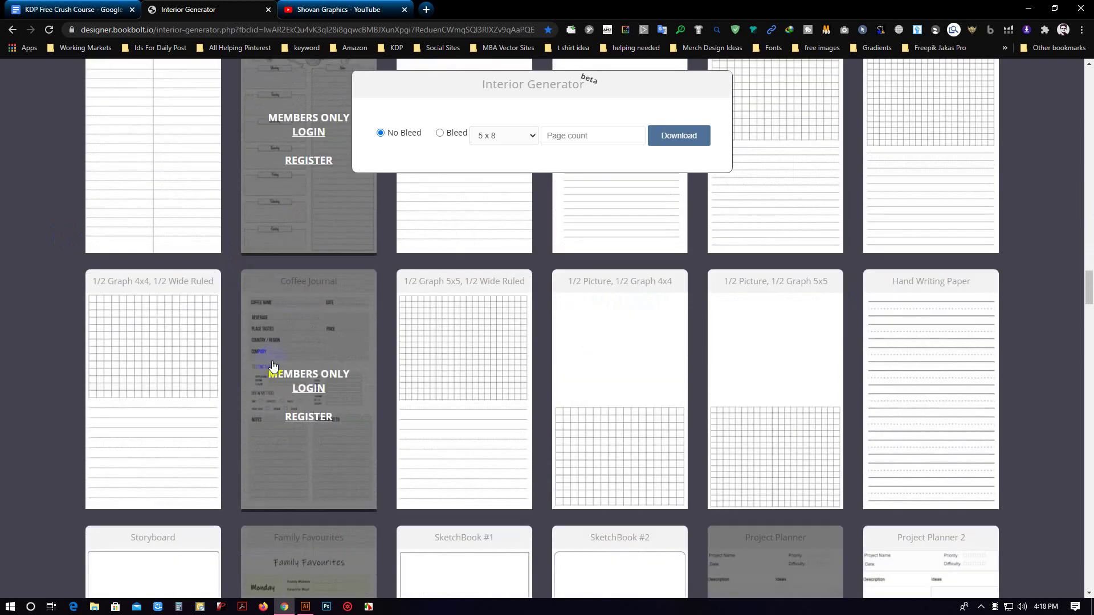
{"action": "scroll", "coordinate": [245, 365], "scroll_direction": "down", "scroll_amount": 5}
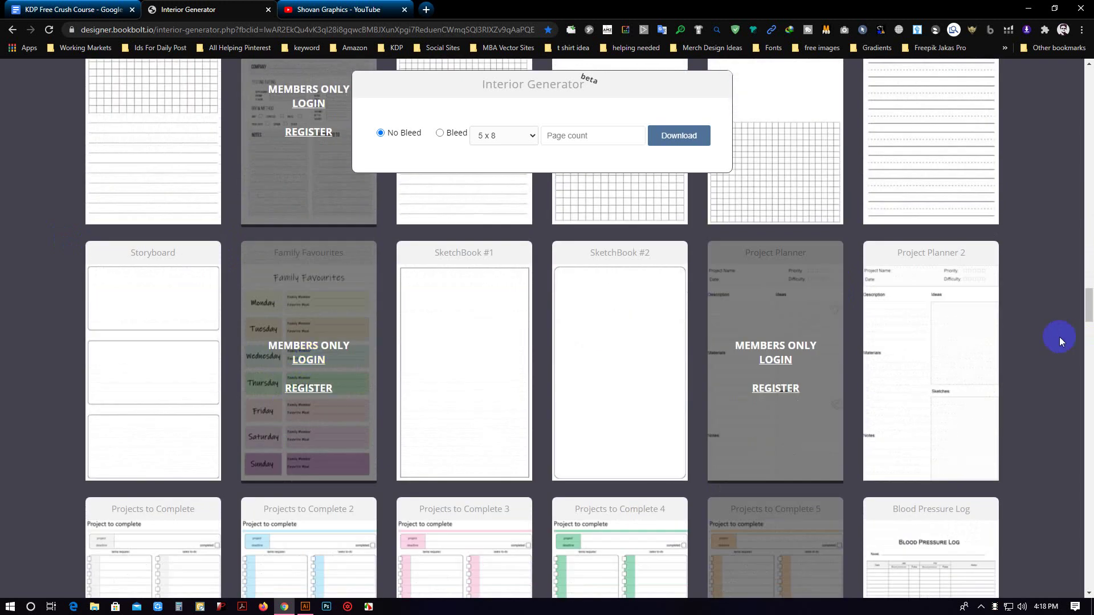
{"action": "scroll", "coordinate": [1057, 340], "scroll_direction": "down", "scroll_amount": 3}
{"action": "scroll", "coordinate": [1051, 335], "scroll_direction": "down", "scroll_amount": 4}
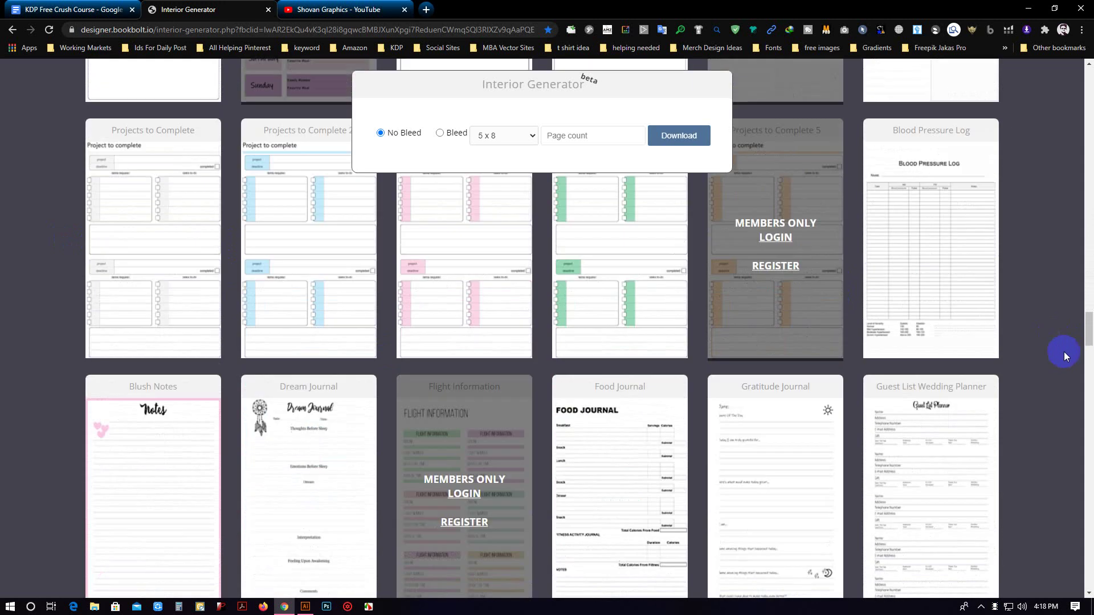
{"action": "scroll", "coordinate": [1050, 347], "scroll_direction": "down", "scroll_amount": 1}
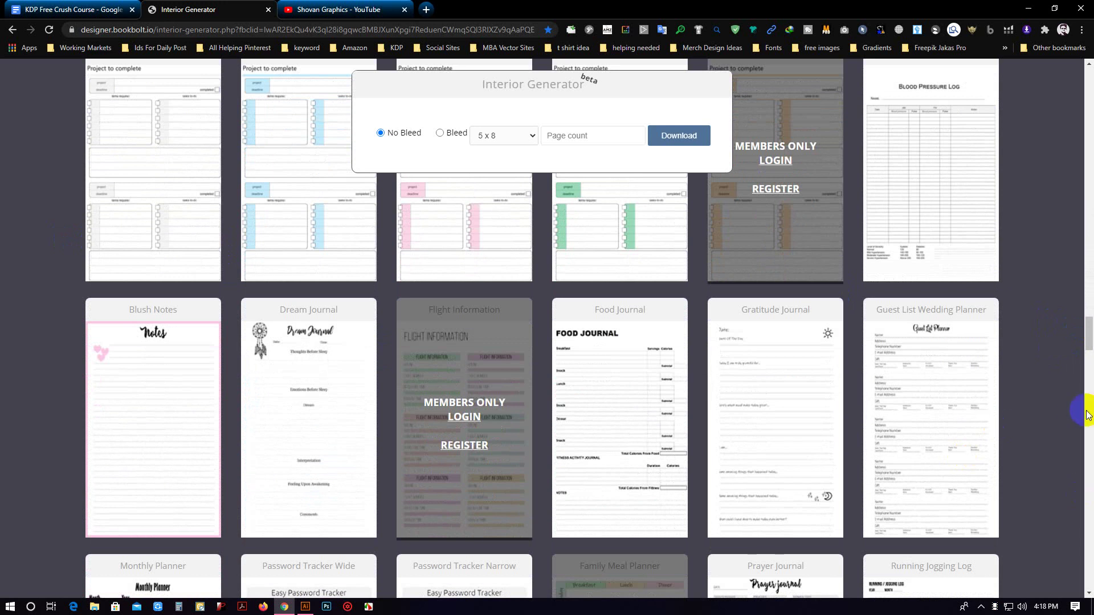
{"action": "scroll", "coordinate": [1079, 414], "scroll_direction": "down", "scroll_amount": 3}
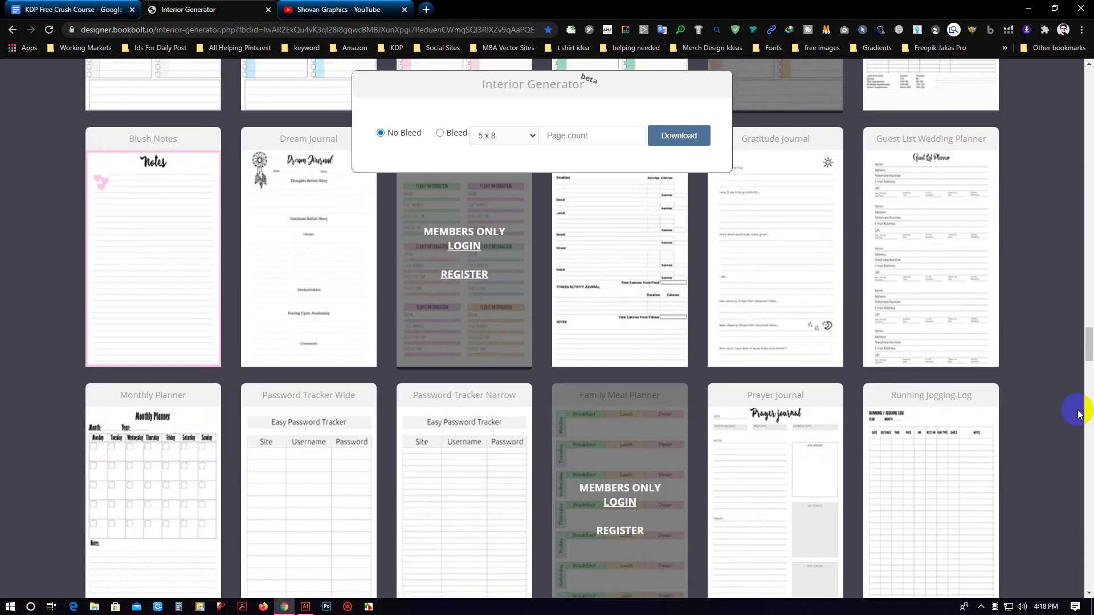
{"action": "scroll", "coordinate": [1078, 414], "scroll_direction": "up", "scroll_amount": 1}
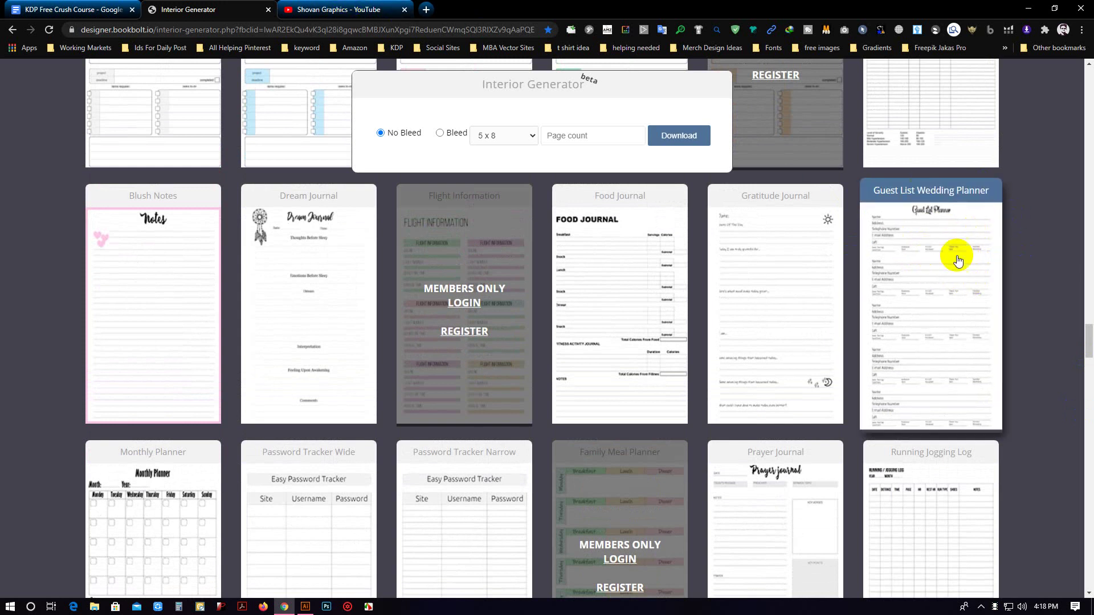
{"action": "left_click", "coordinate": [426, 9]}
Go to Amazon.com from the MBA Vector Sites bookmarks and search for 'wedding planner'.
{"action": "left_click", "coordinate": [447, 48]}
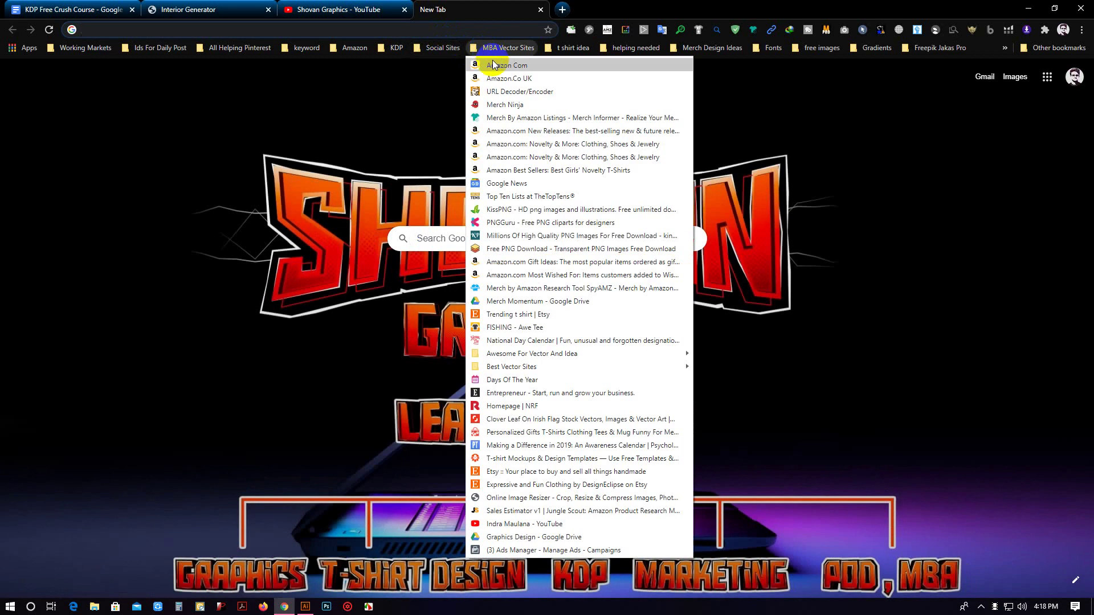
{"action": "left_click", "coordinate": [493, 65]}
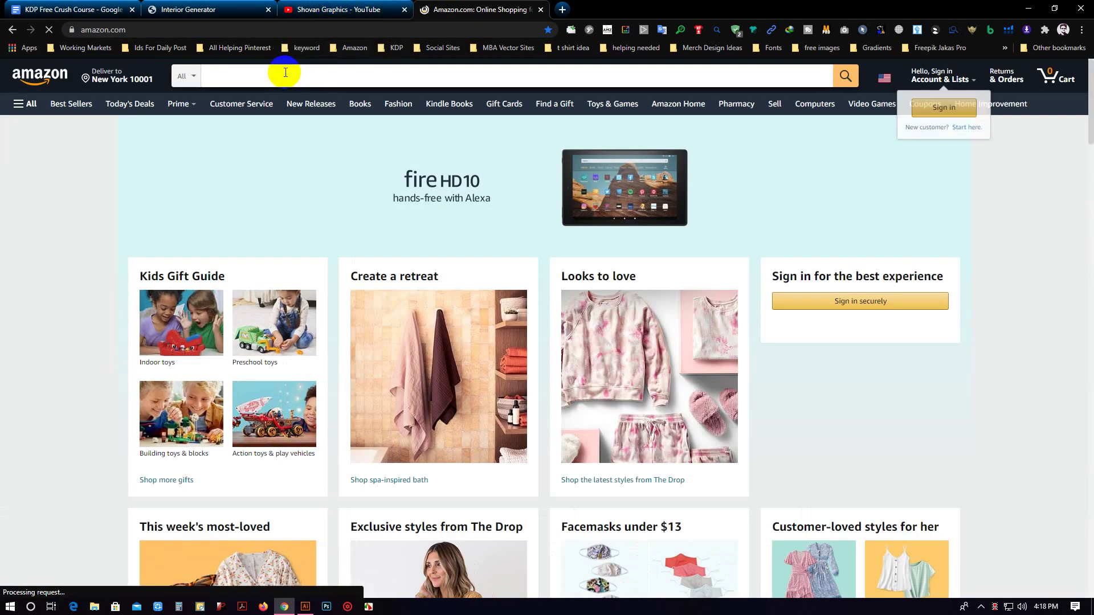
{"action": "left_click", "coordinate": [285, 72]}
{"action": "type", "text": "w"}
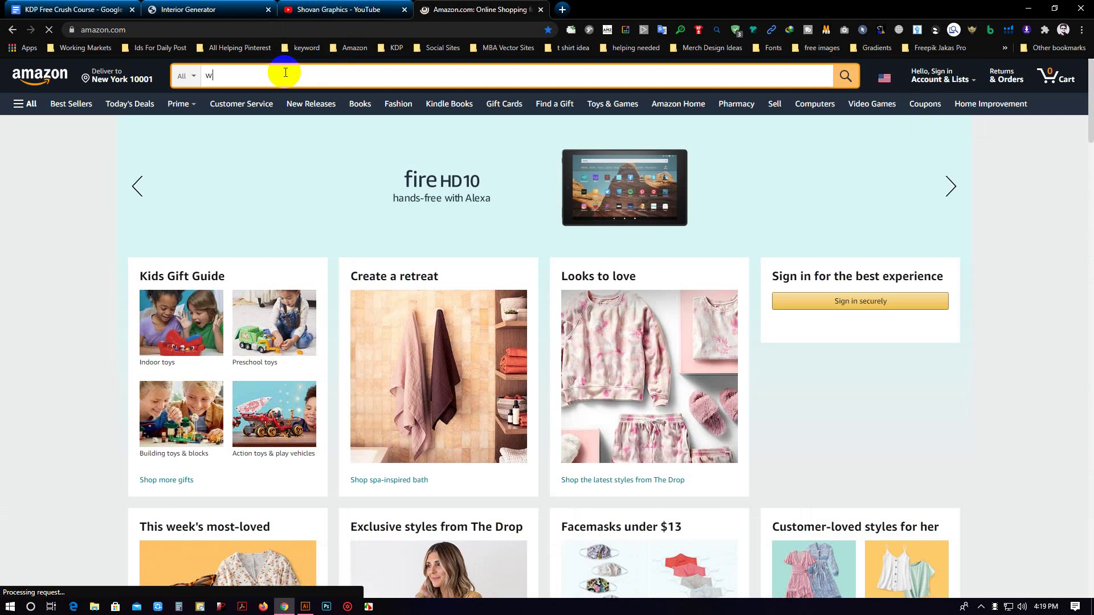
{"action": "type", "text": "edding pl"}
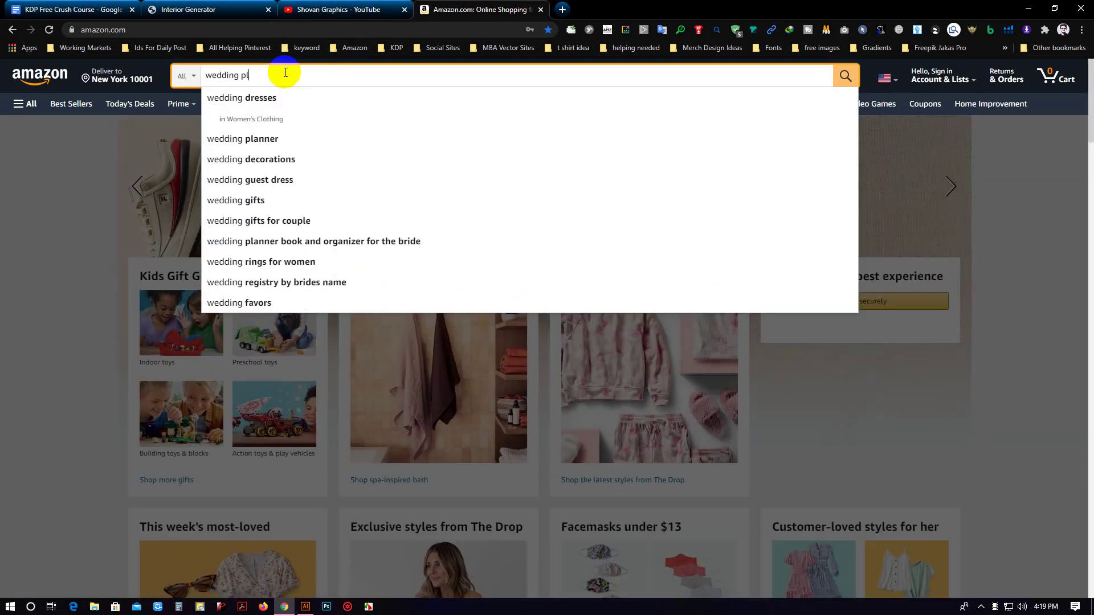
{"action": "type", "text": "anner"}
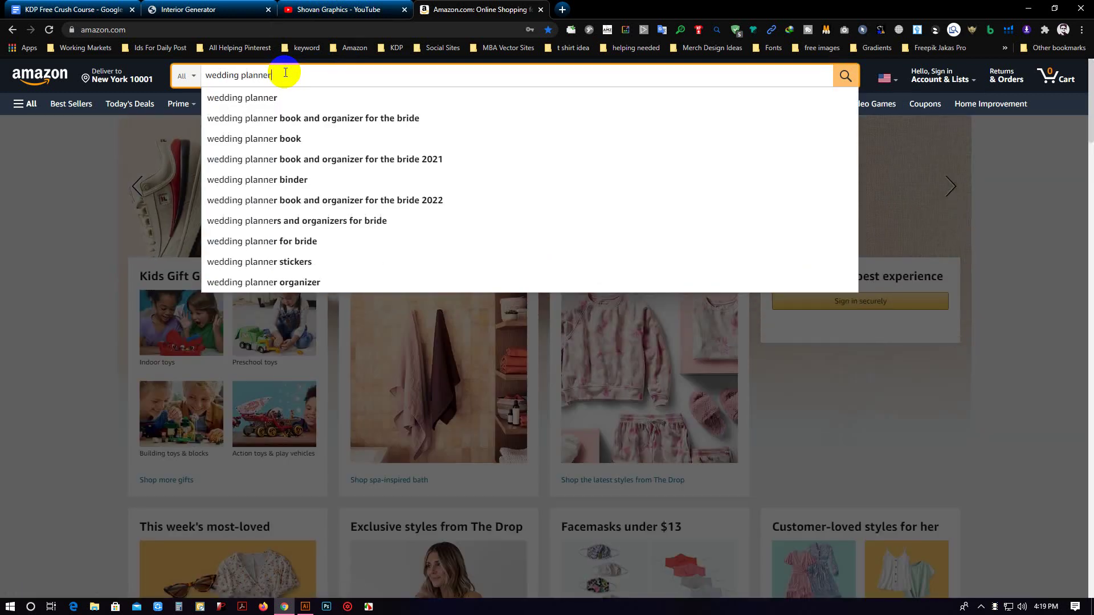
{"action": "left_click", "coordinate": [288, 101]}
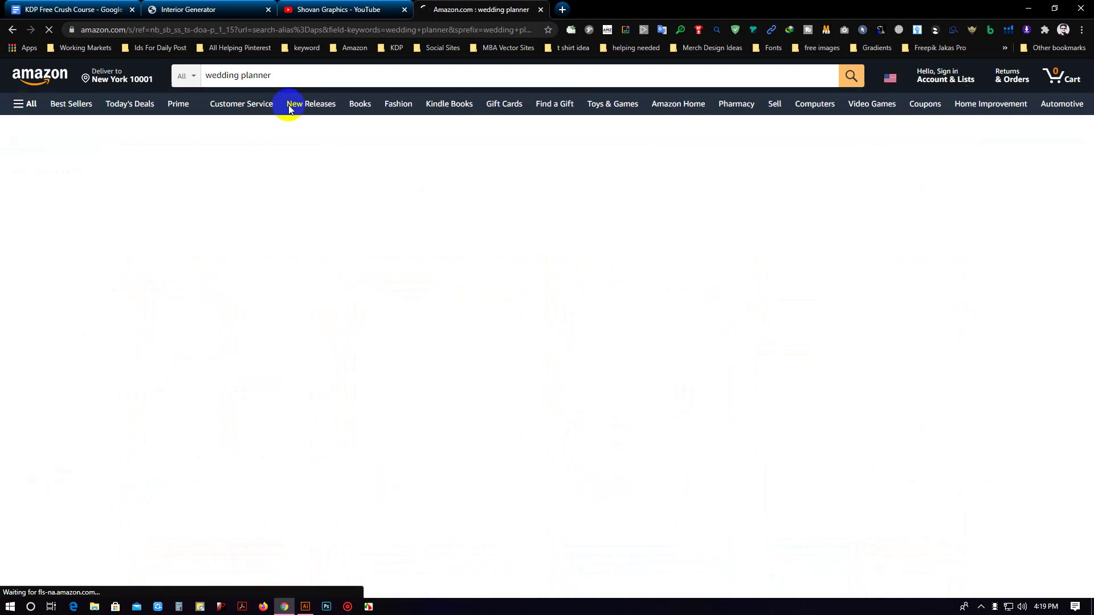
Scroll through the wedding planner results, reviewing prices, best-seller ranks and ASINs.
{"action": "scroll", "coordinate": [570, 242], "scroll_direction": "down", "scroll_amount": 5}
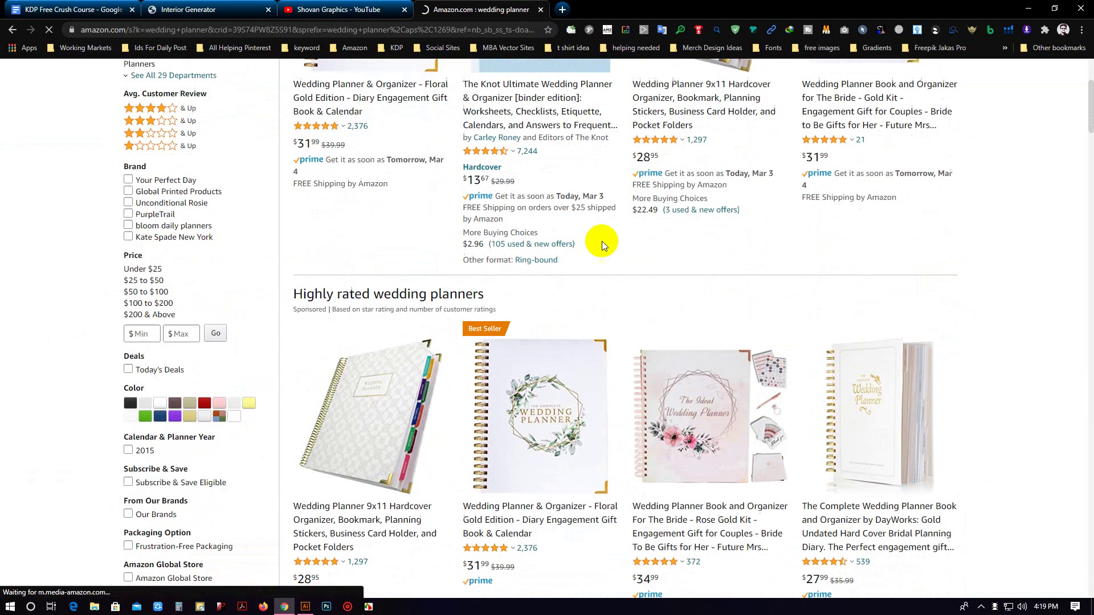
{"action": "scroll", "coordinate": [602, 241], "scroll_direction": "down", "scroll_amount": 5}
{"action": "scroll", "coordinate": [587, 237], "scroll_direction": "down", "scroll_amount": 3}
{"action": "scroll", "coordinate": [535, 232], "scroll_direction": "up", "scroll_amount": 5}
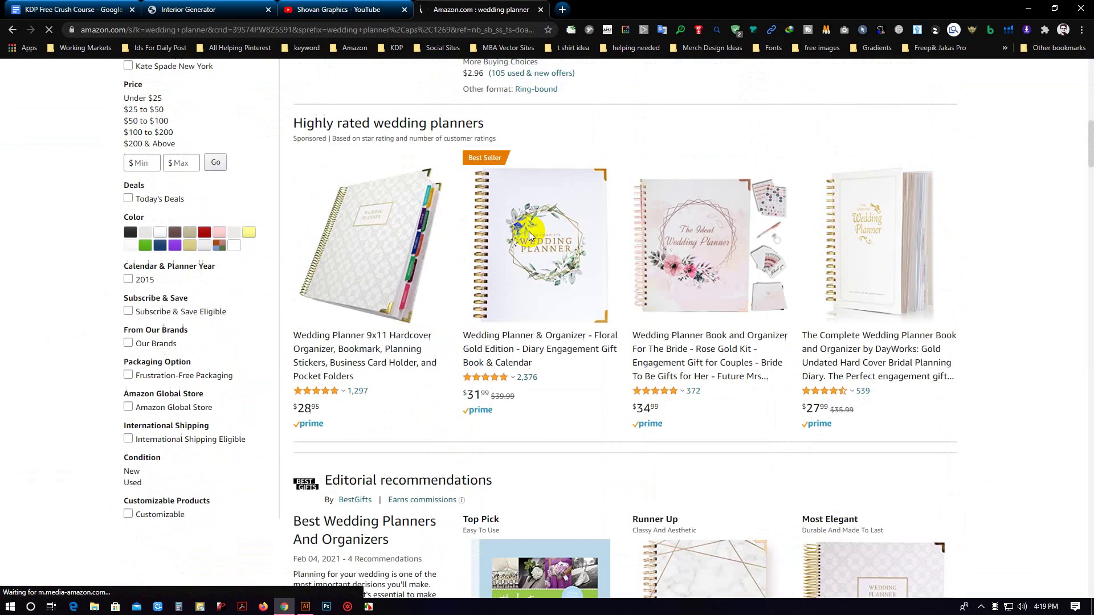
{"action": "scroll", "coordinate": [391, 200], "scroll_direction": "up", "scroll_amount": 4}
{"action": "scroll", "coordinate": [211, 244], "scroll_direction": "up", "scroll_amount": 2}
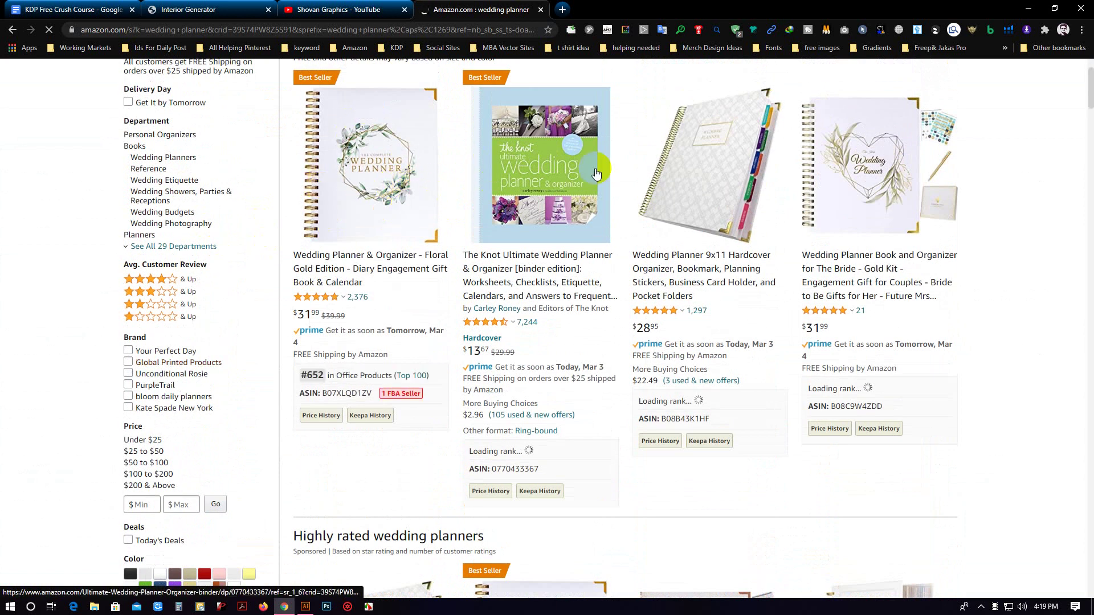
{"action": "scroll", "coordinate": [898, 158], "scroll_direction": "up", "scroll_amount": 2}
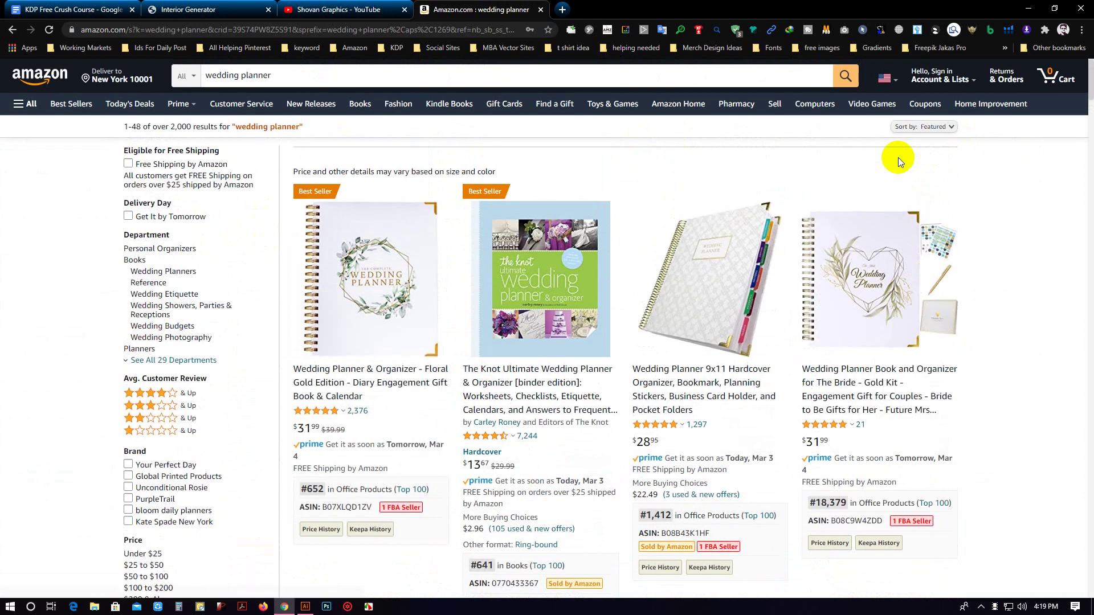
{"action": "scroll", "coordinate": [659, 243], "scroll_direction": "down", "scroll_amount": 2}
{"action": "scroll", "coordinate": [732, 207], "scroll_direction": "down", "scroll_amount": 5}
{"action": "scroll", "coordinate": [934, 285], "scroll_direction": "down", "scroll_amount": 10}
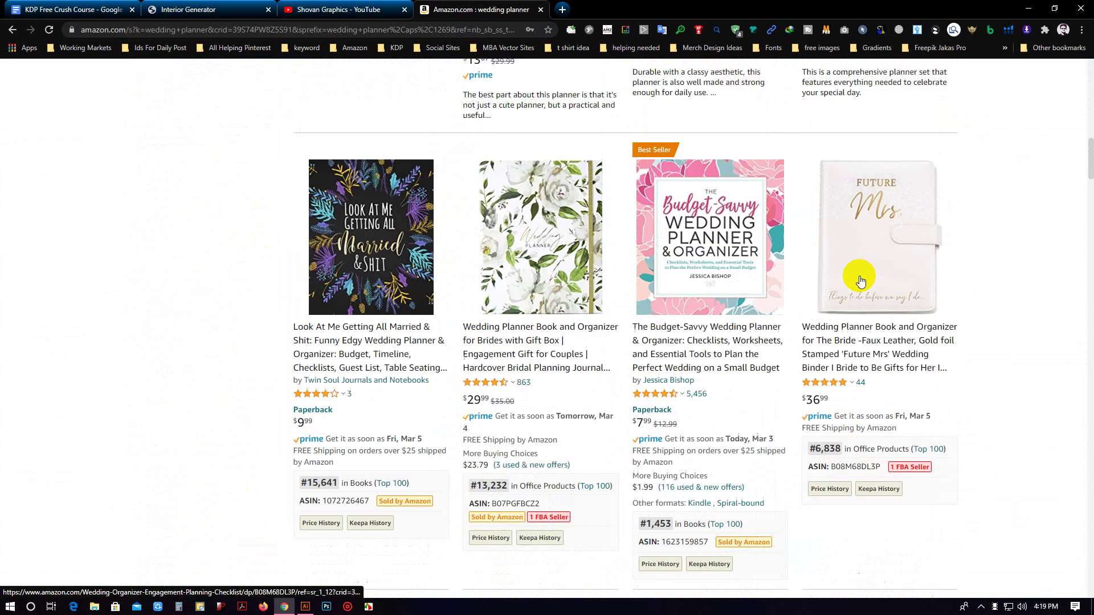
{"action": "mouse_move", "coordinate": [877, 227]}
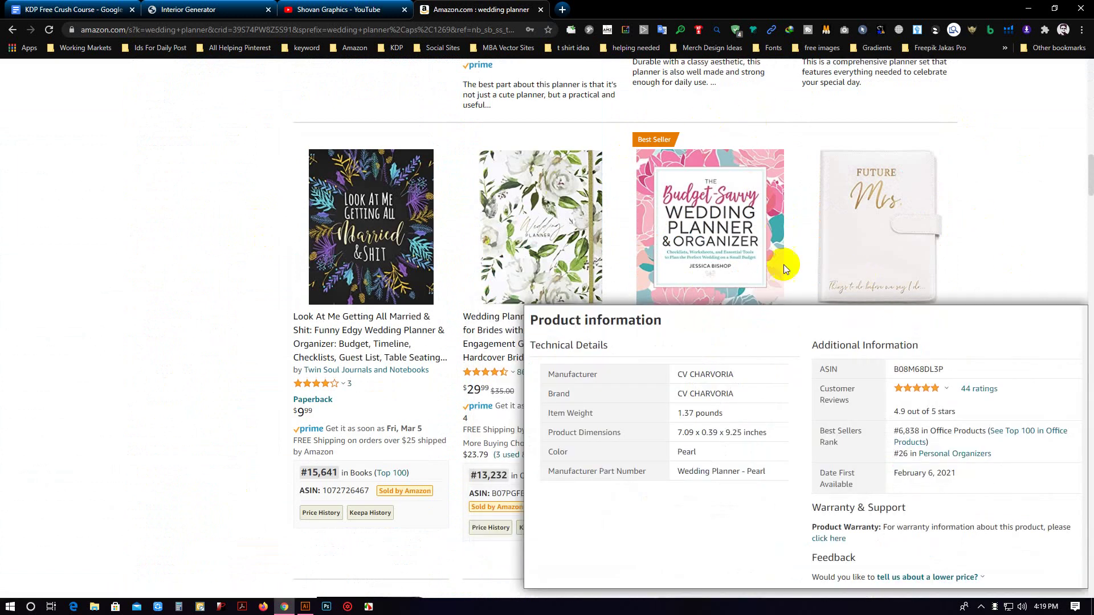
{"action": "scroll", "coordinate": [635, 207], "scroll_direction": "down", "scroll_amount": 2}
{"action": "scroll", "coordinate": [658, 211], "scroll_direction": "down", "scroll_amount": 4}
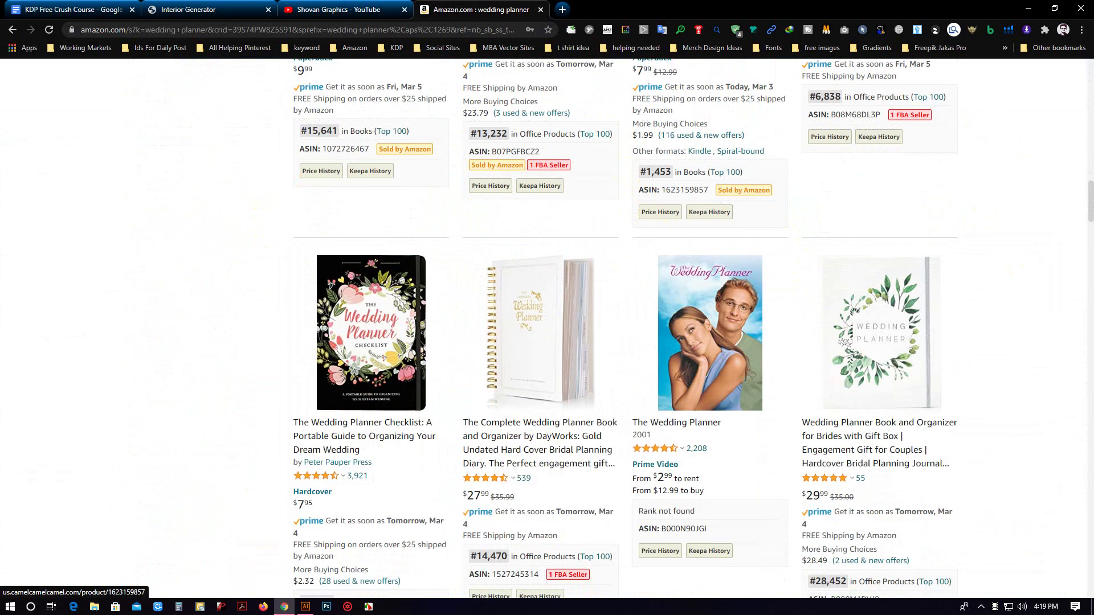
{"action": "scroll", "coordinate": [1067, 234], "scroll_direction": "down", "scroll_amount": 6}
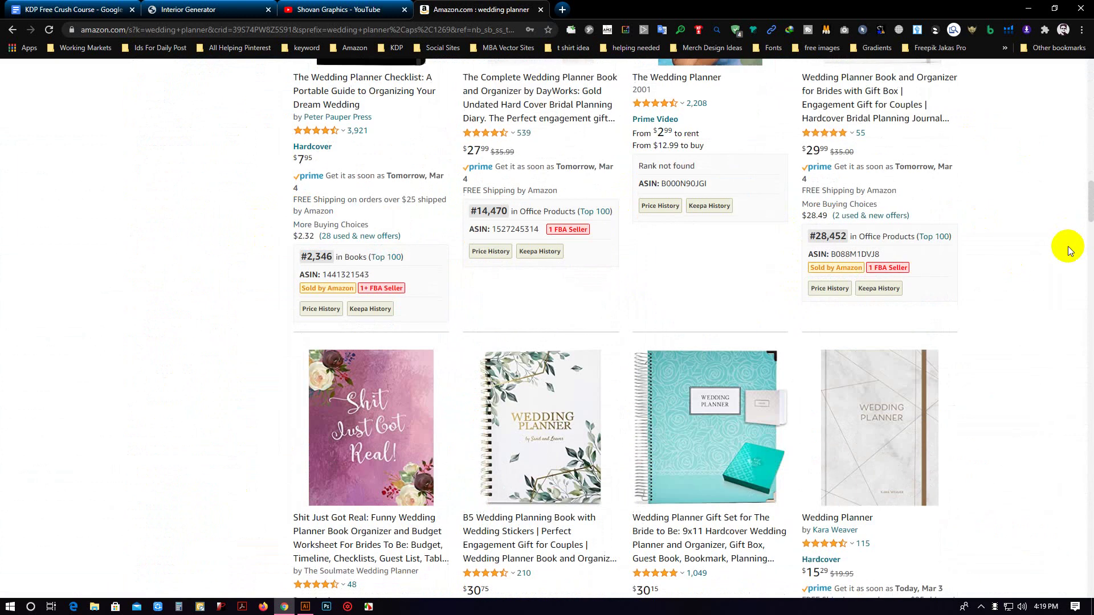
{"action": "scroll", "coordinate": [1069, 250], "scroll_direction": "down", "scroll_amount": 2}
{"action": "scroll", "coordinate": [1069, 251], "scroll_direction": "down", "scroll_amount": 4}
{"action": "scroll", "coordinate": [1069, 254], "scroll_direction": "down", "scroll_amount": 3}
{"action": "scroll", "coordinate": [1070, 262], "scroll_direction": "down", "scroll_amount": 6}
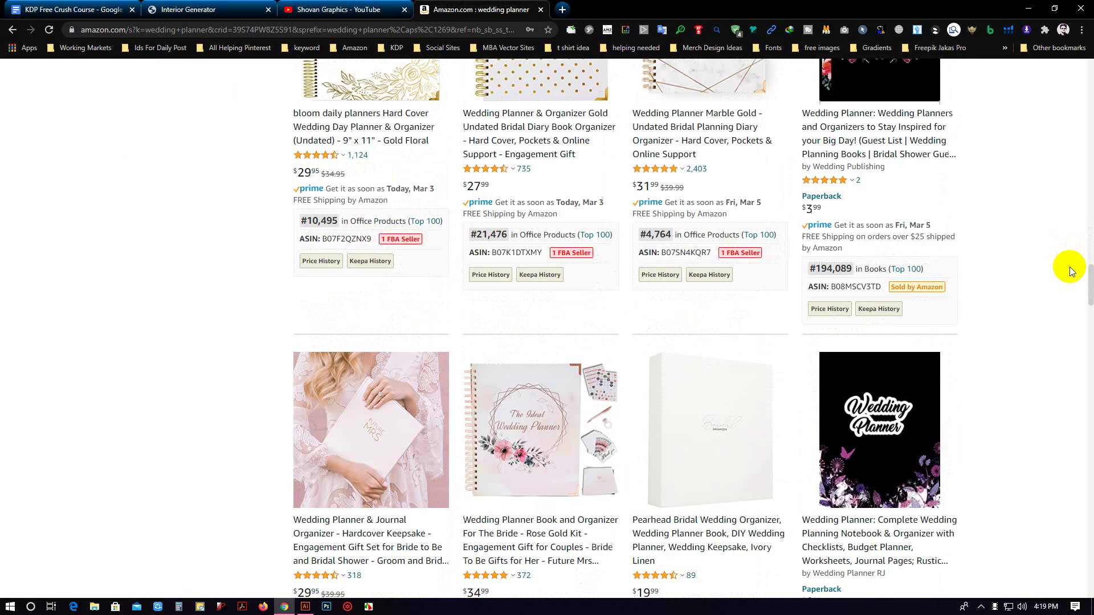
{"action": "scroll", "coordinate": [1070, 272], "scroll_direction": "down", "scroll_amount": 5}
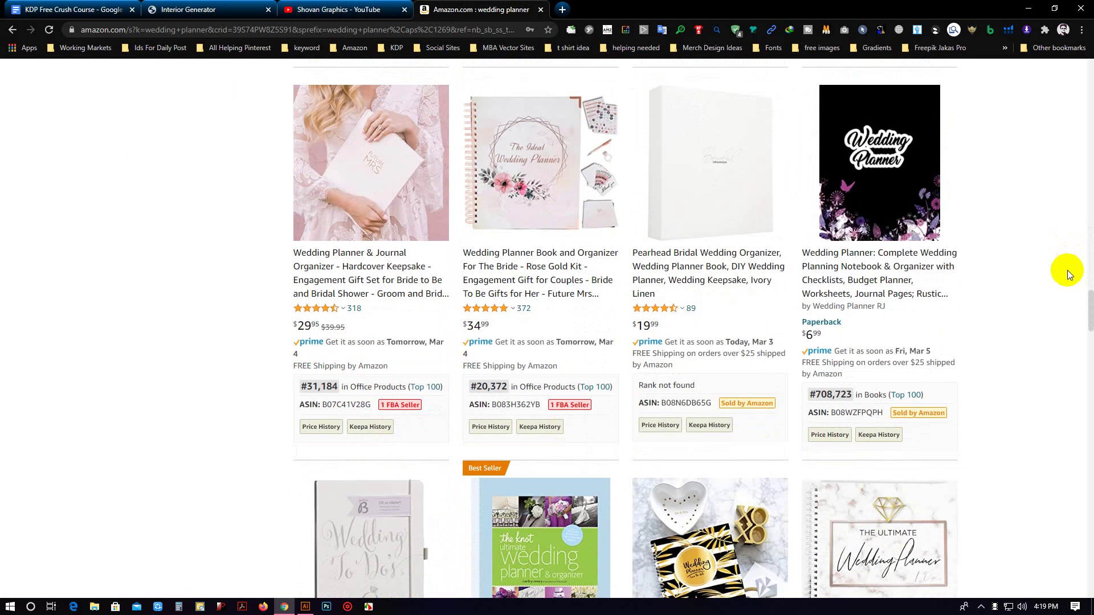
{"action": "scroll", "coordinate": [566, 337], "scroll_direction": "down", "scroll_amount": 6}
{"action": "scroll", "coordinate": [886, 279], "scroll_direction": "down", "scroll_amount": 4}
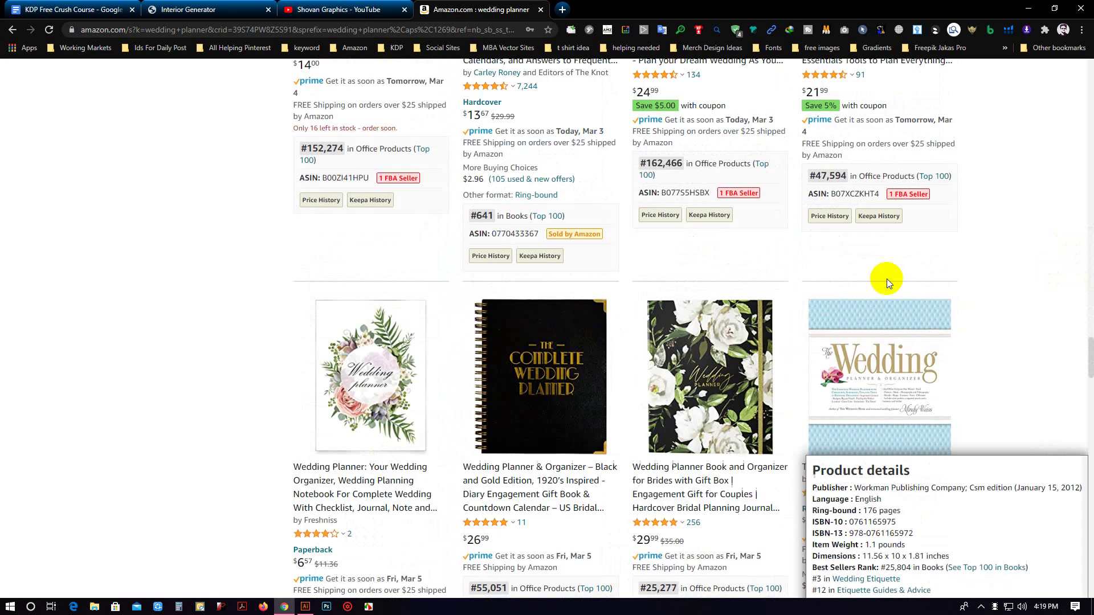
{"action": "scroll", "coordinate": [1069, 298], "scroll_direction": "down", "scroll_amount": 3}
{"action": "scroll", "coordinate": [1077, 302], "scroll_direction": "down", "scroll_amount": 1}
{"action": "scroll", "coordinate": [1078, 302], "scroll_direction": "down", "scroll_amount": 6}
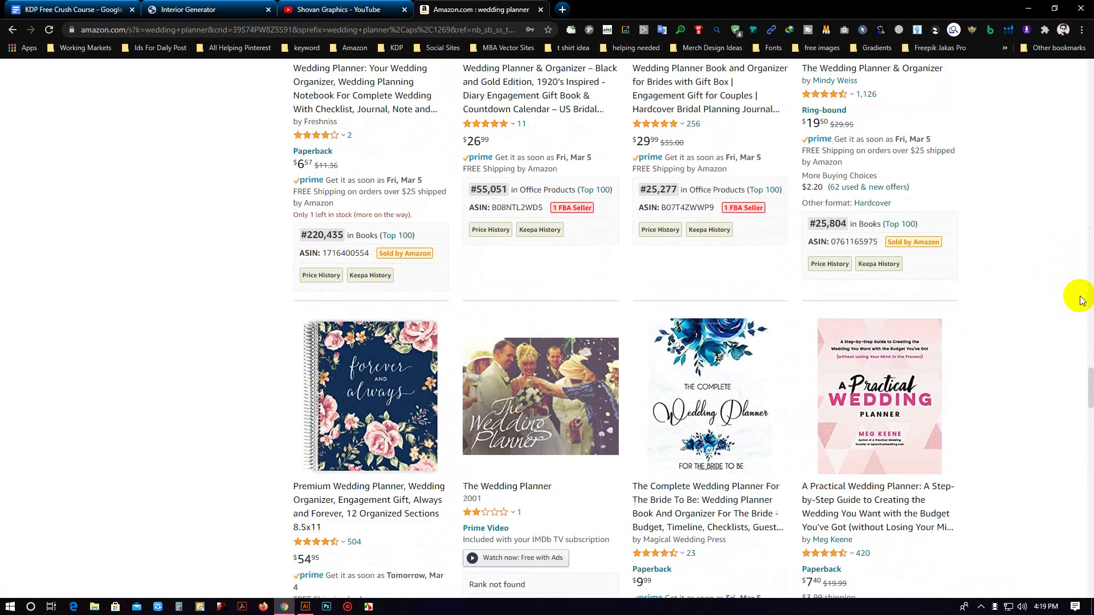
{"action": "scroll", "coordinate": [688, 259], "scroll_direction": "down", "scroll_amount": 3}
{"action": "scroll", "coordinate": [942, 291], "scroll_direction": "down", "scroll_amount": 2}
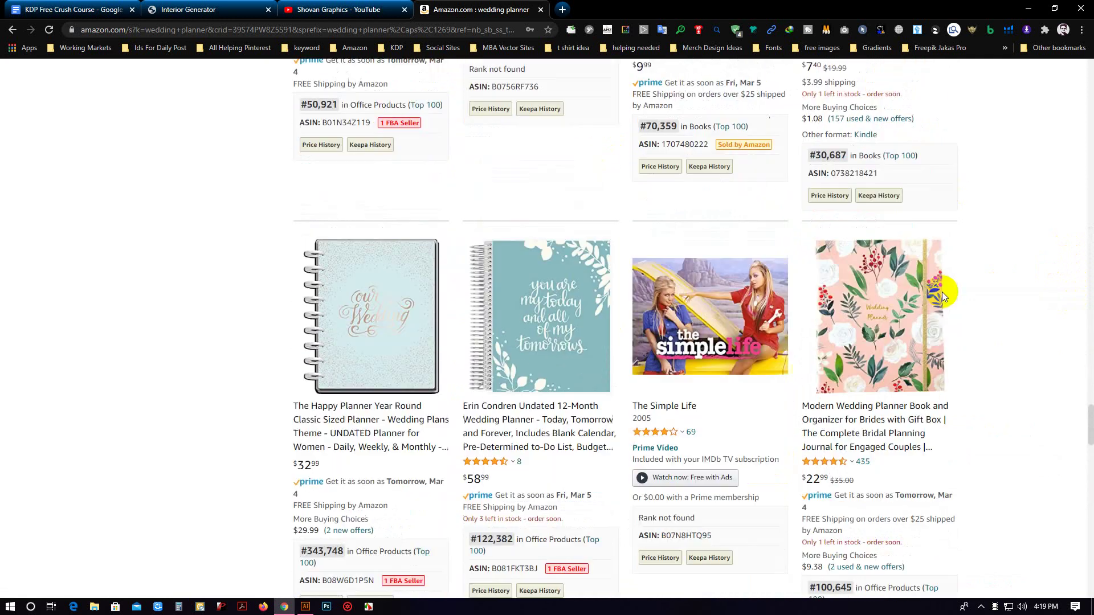
{"action": "scroll", "coordinate": [945, 292], "scroll_direction": "down", "scroll_amount": 3}
{"action": "scroll", "coordinate": [945, 292], "scroll_direction": "down", "scroll_amount": 4}
{"action": "mouse_move", "coordinate": [878, 374]}
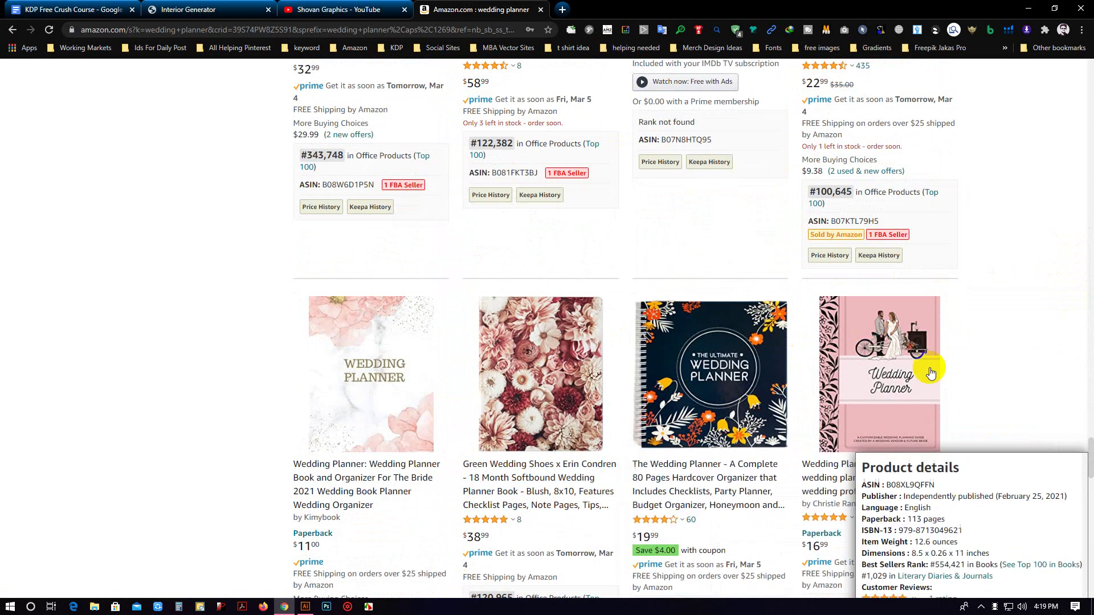
{"action": "scroll", "coordinate": [962, 379], "scroll_direction": "down", "scroll_amount": 1}
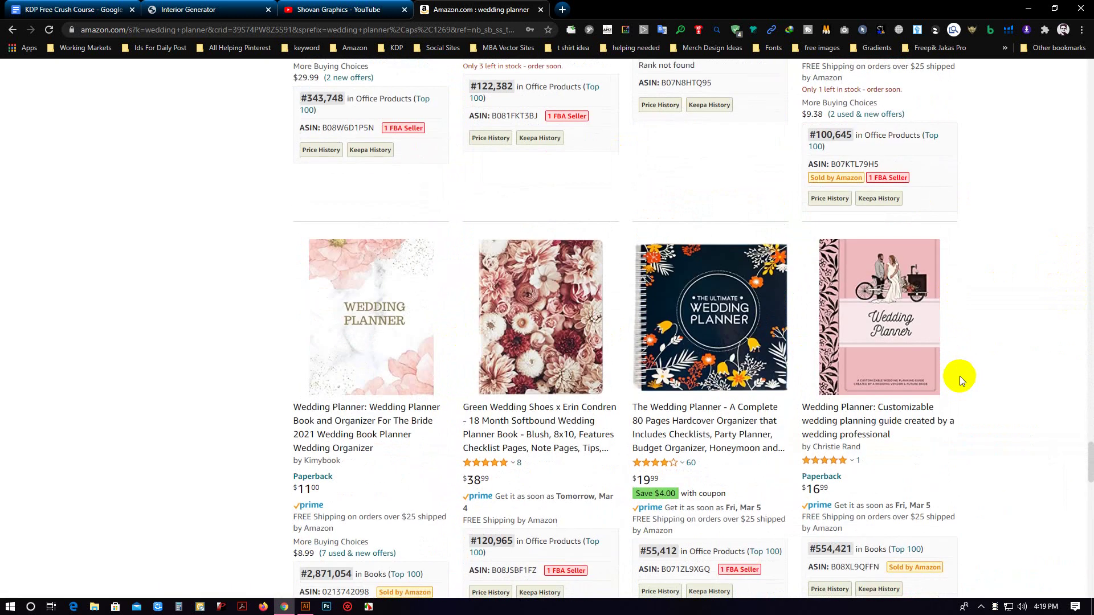
{"action": "scroll", "coordinate": [979, 365], "scroll_direction": "down", "scroll_amount": 8}
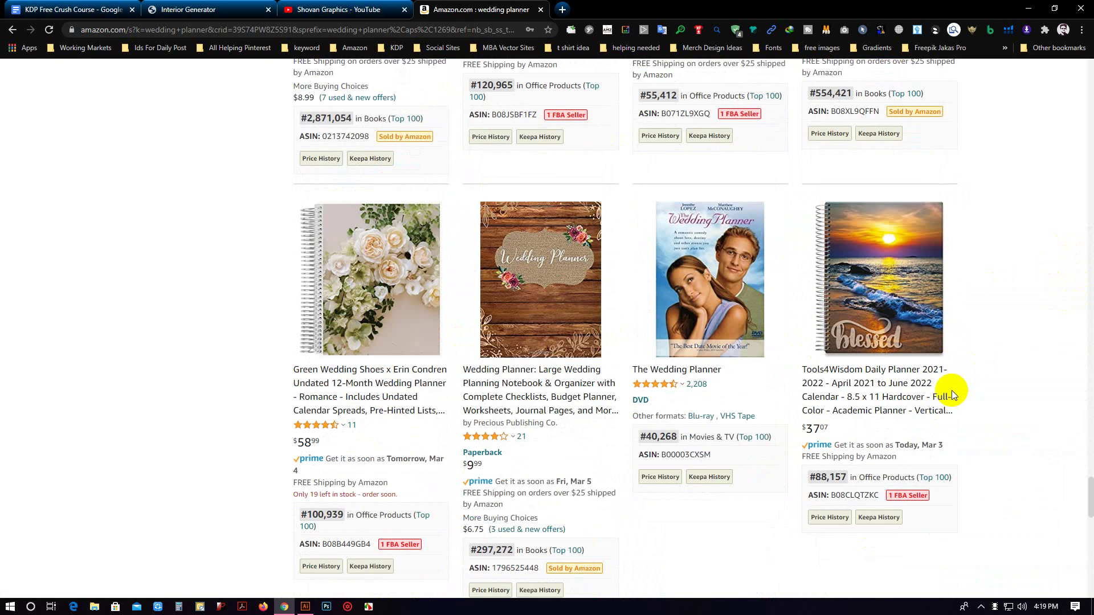
{"action": "scroll", "coordinate": [951, 391], "scroll_direction": "down", "scroll_amount": 6}
{"action": "scroll", "coordinate": [666, 488], "scroll_direction": "up", "scroll_amount": 6}
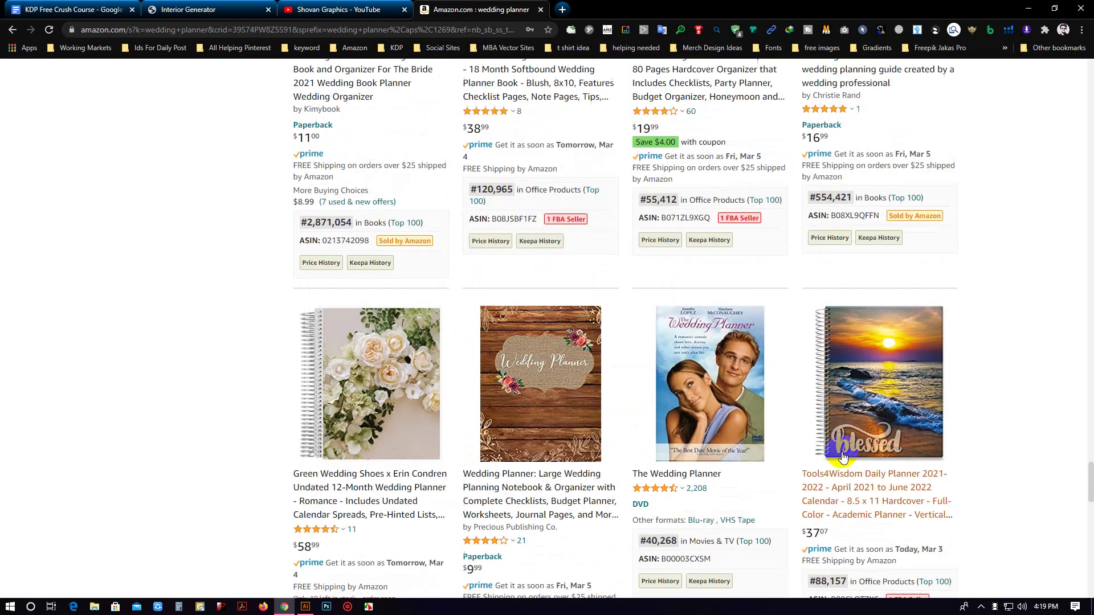
{"action": "scroll", "coordinate": [990, 433], "scroll_direction": "up", "scroll_amount": 5}
{"action": "scroll", "coordinate": [990, 433], "scroll_direction": "down", "scroll_amount": 4}
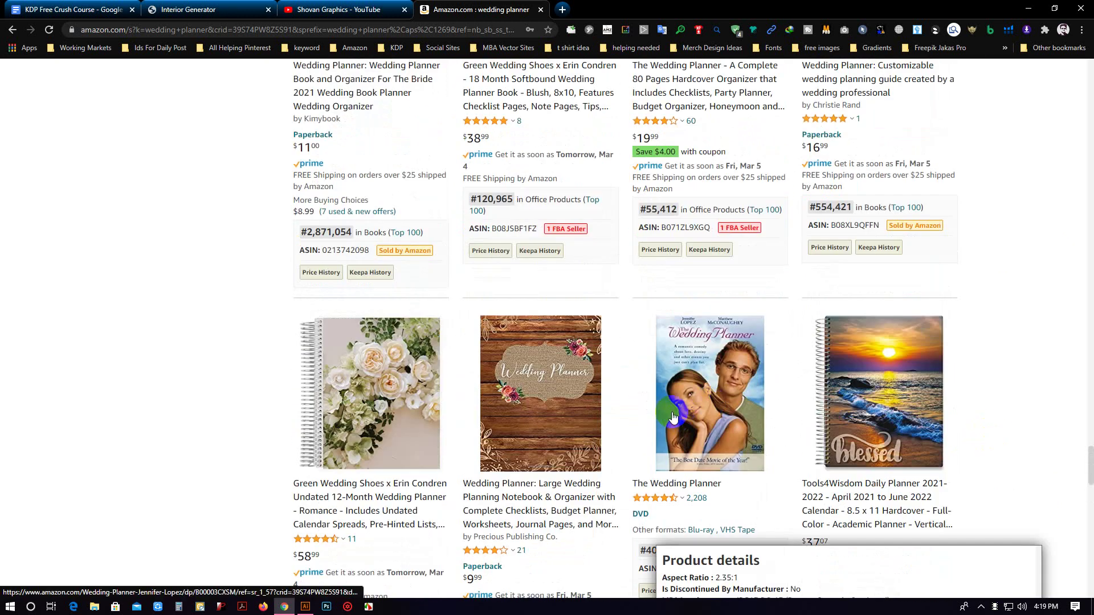
{"action": "scroll", "coordinate": [399, 239], "scroll_direction": "up", "scroll_amount": 1}
{"action": "scroll", "coordinate": [368, 172], "scroll_direction": "up", "scroll_amount": 3}
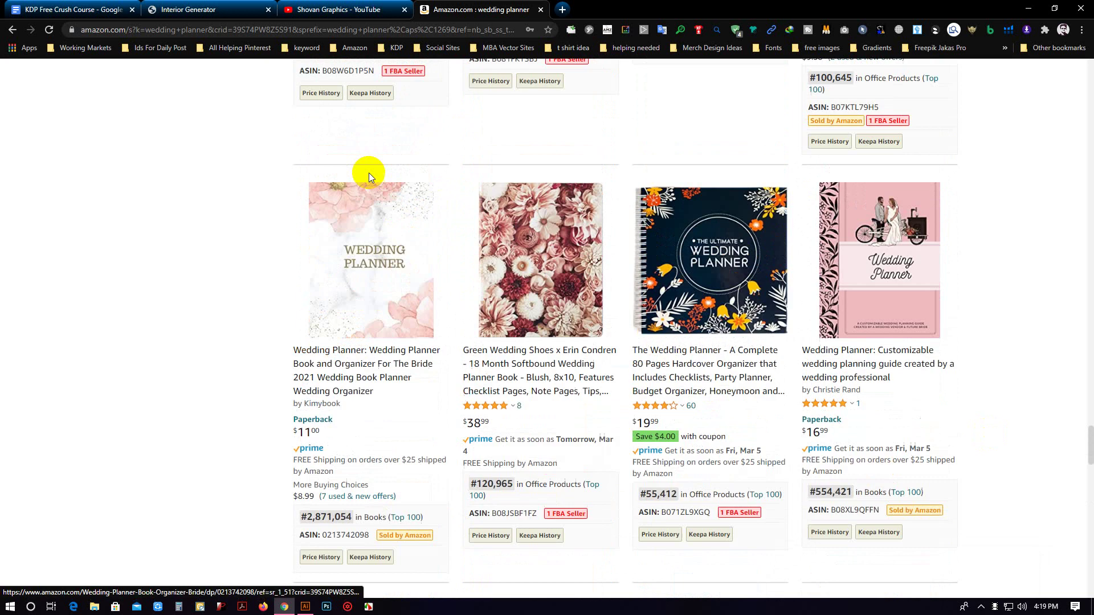
Open the pink Wedding Planner listing and check its 102-page print length and 8 x 10 size.
{"action": "left_click", "coordinate": [342, 277]}
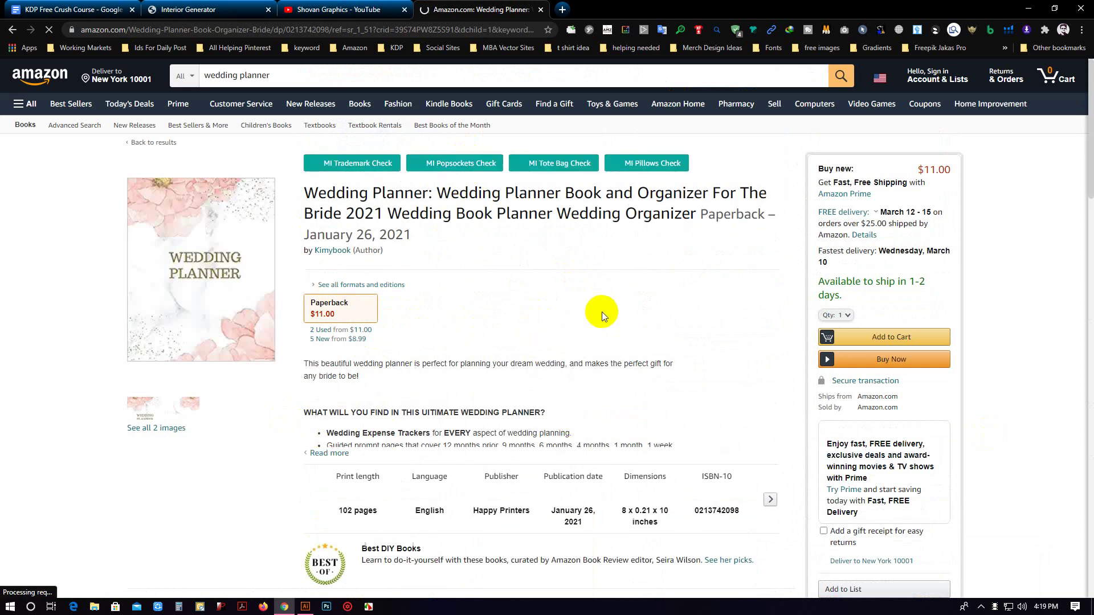
{"action": "scroll", "coordinate": [564, 347], "scroll_direction": "down", "scroll_amount": 1}
{"action": "scroll", "coordinate": [557, 359], "scroll_direction": "down", "scroll_amount": 1}
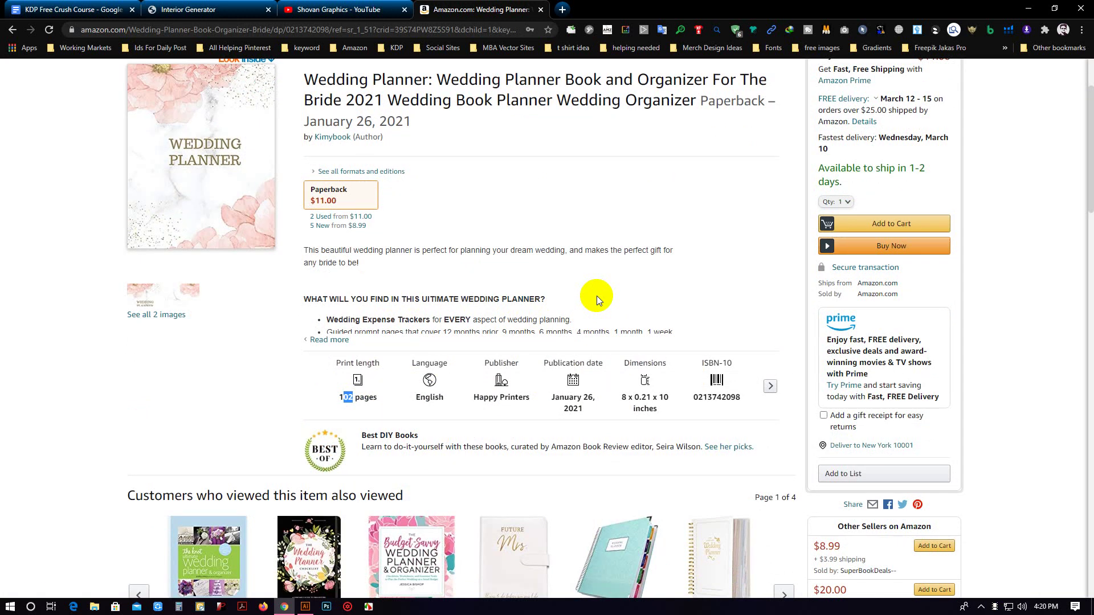
{"action": "double_click", "coordinate": [346, 397]}
Open a blank new browser tab beside the Wedding Planner listing.
{"action": "left_click", "coordinate": [562, 9]}
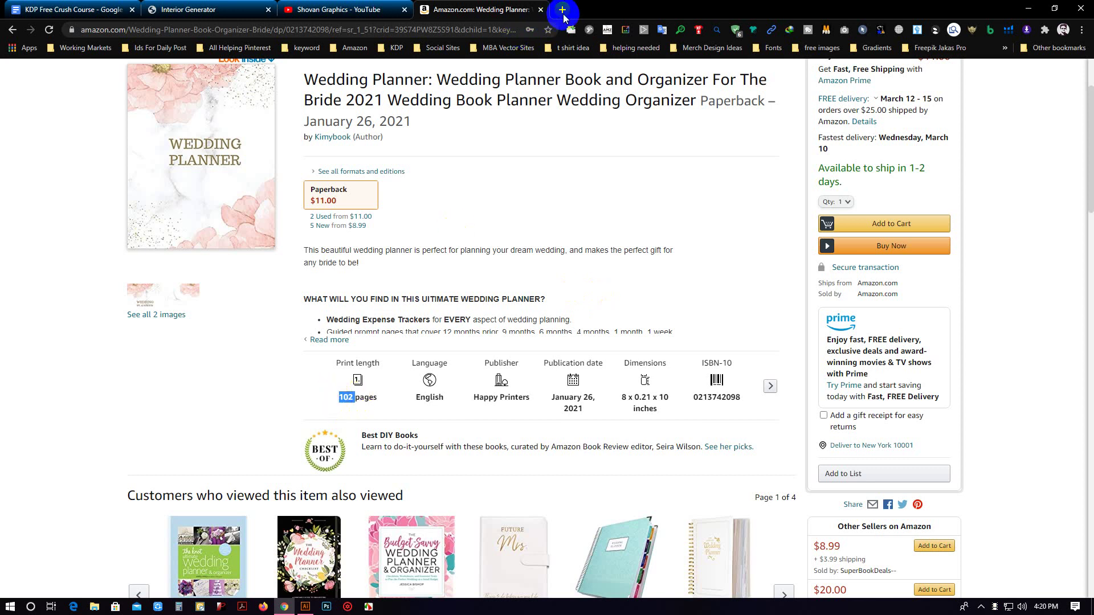
{"action": "left_click", "coordinate": [437, 47]}
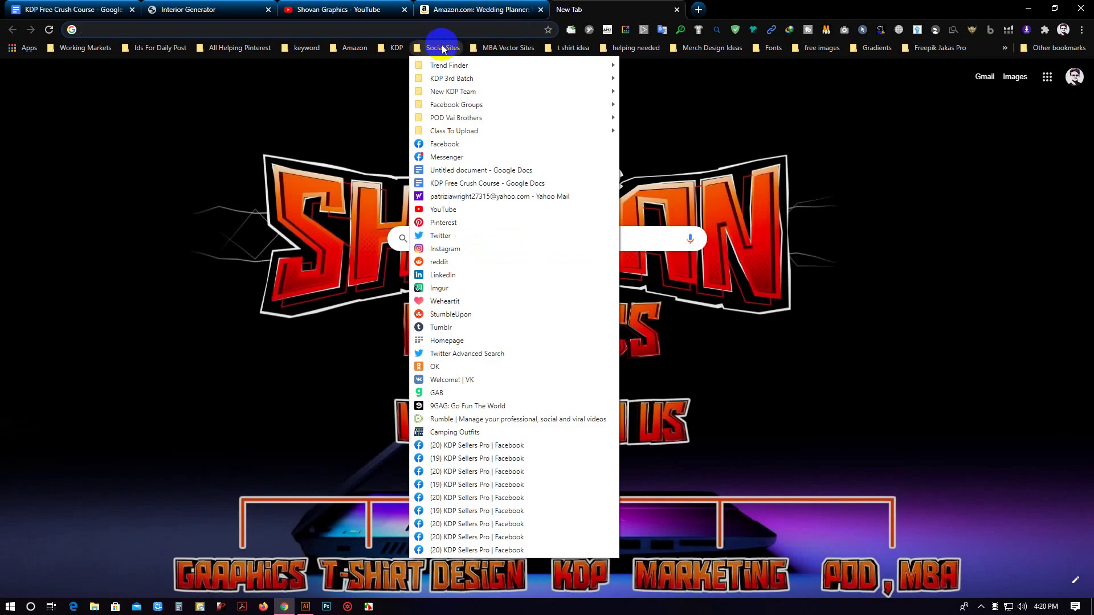
{"action": "left_click", "coordinate": [484, 10]}
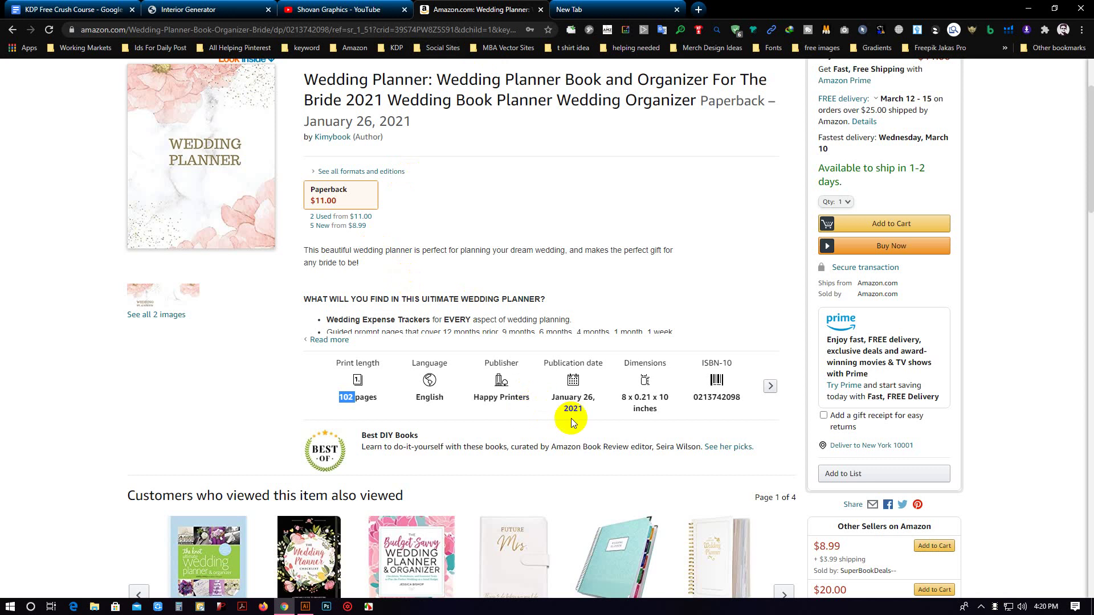
{"action": "left_click", "coordinate": [576, 13]}
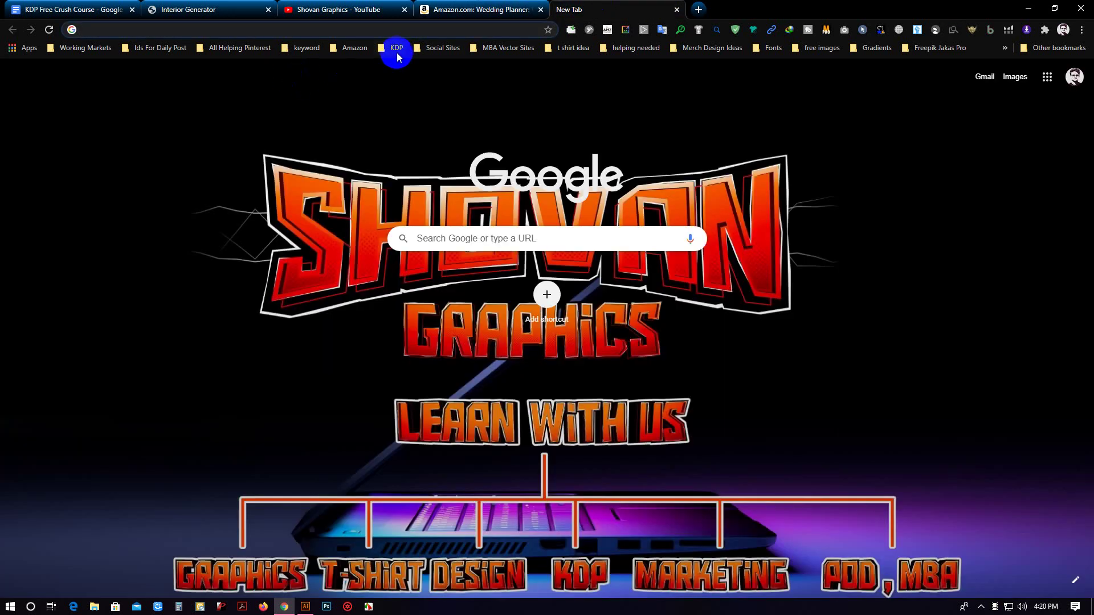
Download the KDP paperback cover template for 8 x 10 in trim, 110 pages, white paper.
{"action": "left_click", "coordinate": [396, 53]}
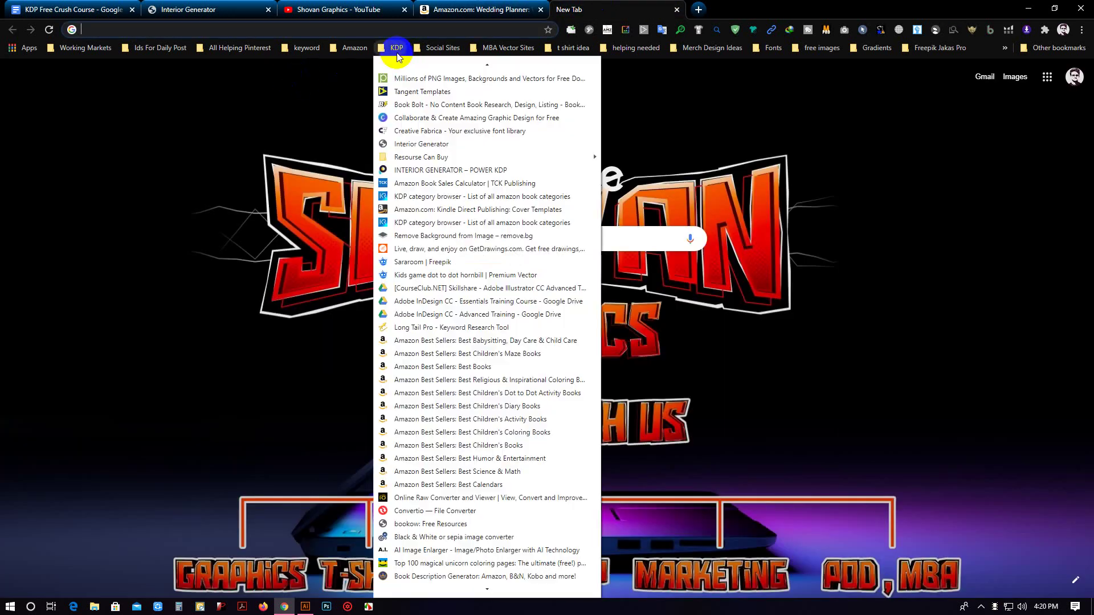
{"action": "left_click", "coordinate": [415, 210]}
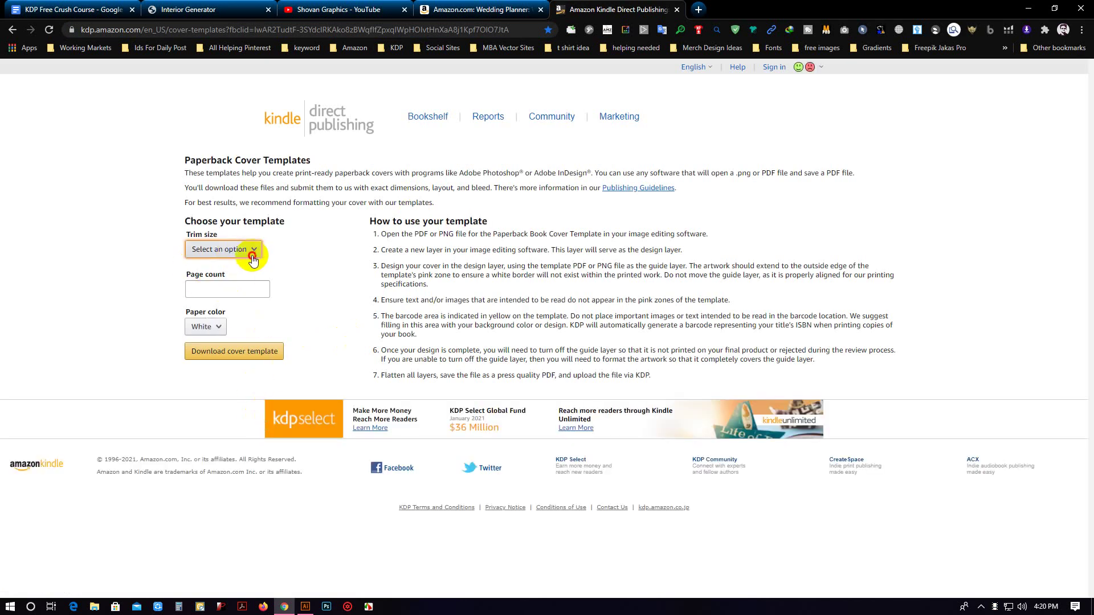
{"action": "left_click", "coordinate": [252, 256]}
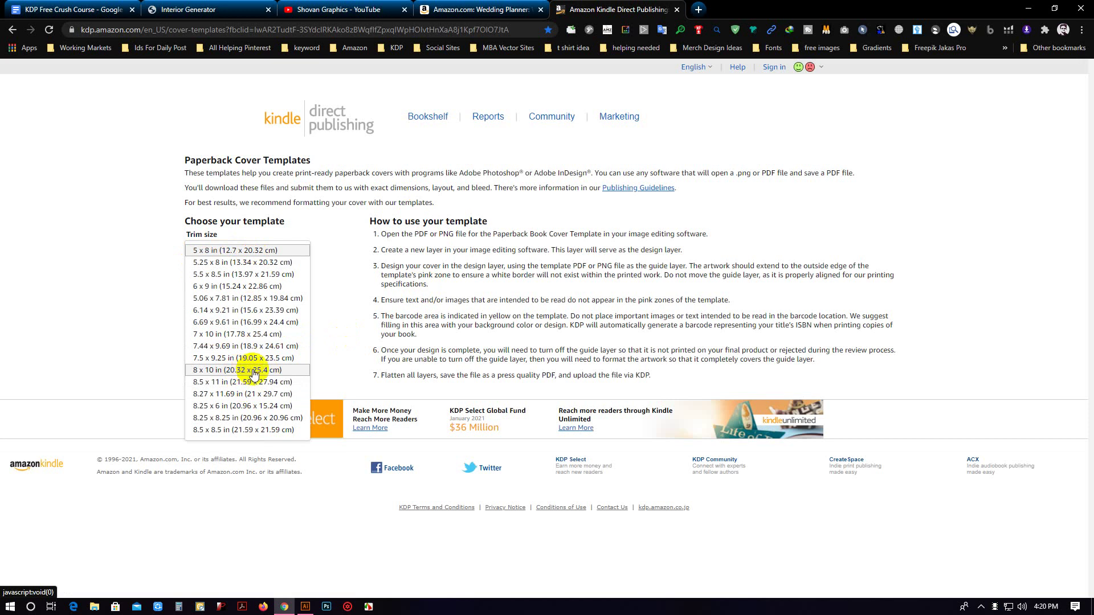
{"action": "left_click", "coordinate": [256, 371]}
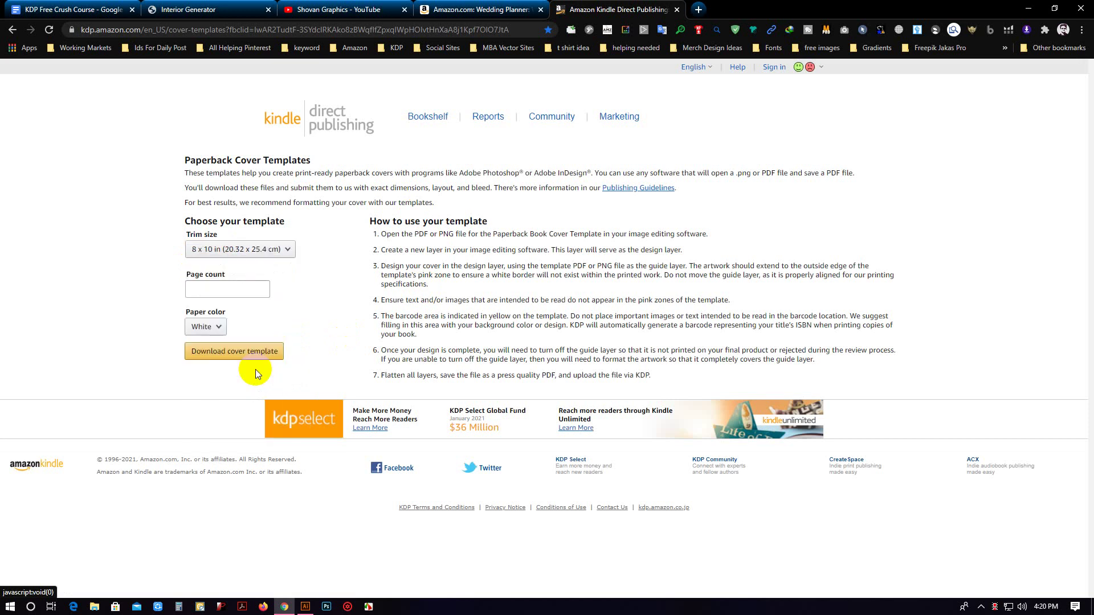
{"action": "left_click", "coordinate": [242, 298]}
{"action": "type", "text": "110"}
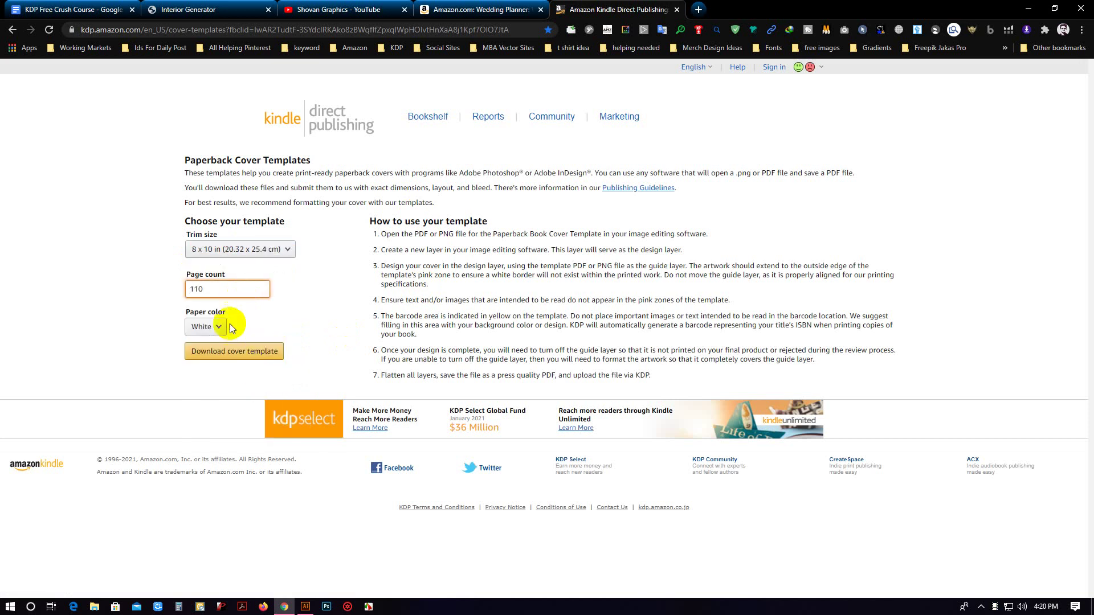
{"action": "left_click", "coordinate": [216, 355]}
{"action": "left_click", "coordinate": [233, 362]}
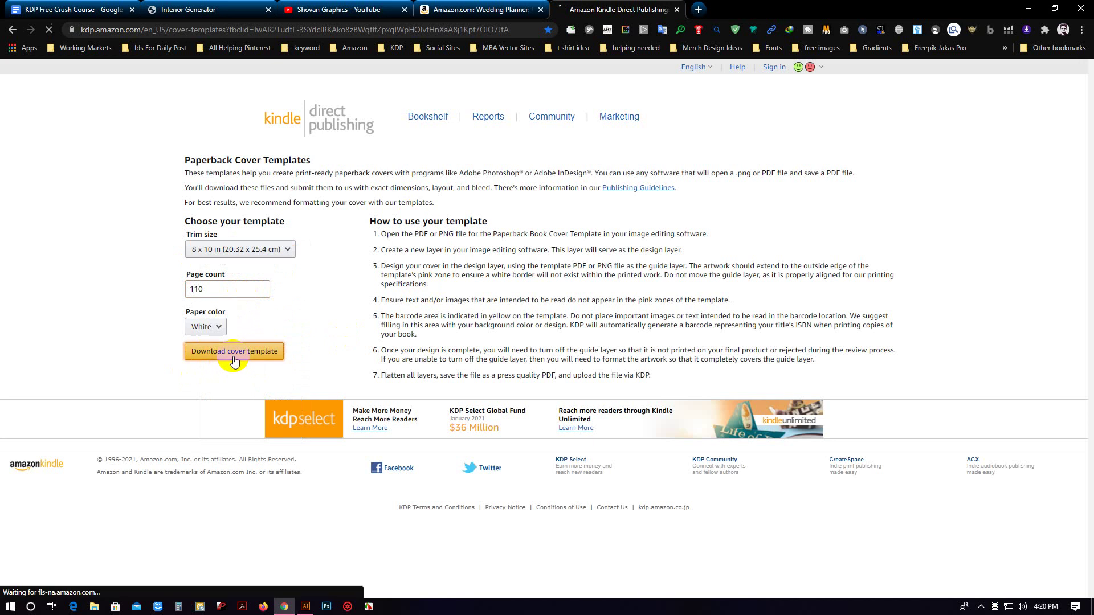
{"action": "left_click", "coordinate": [517, 343]}
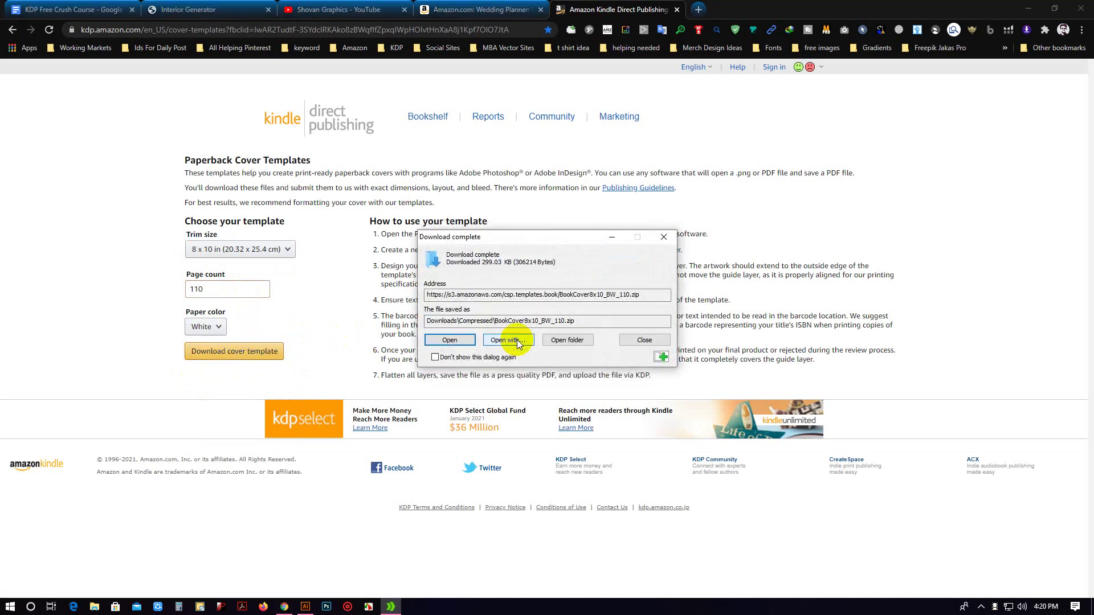
Extract the downloaded BookCover8x10_BW_110.zip archive in its folder.
{"action": "left_click", "coordinate": [613, 340]}
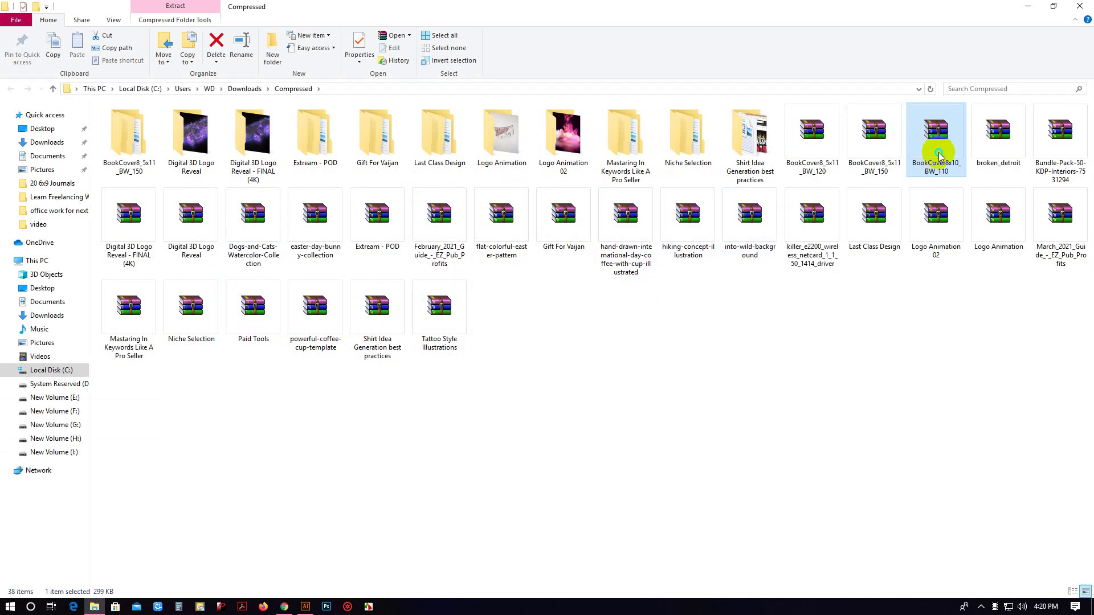
{"action": "right_click", "coordinate": [929, 151]}
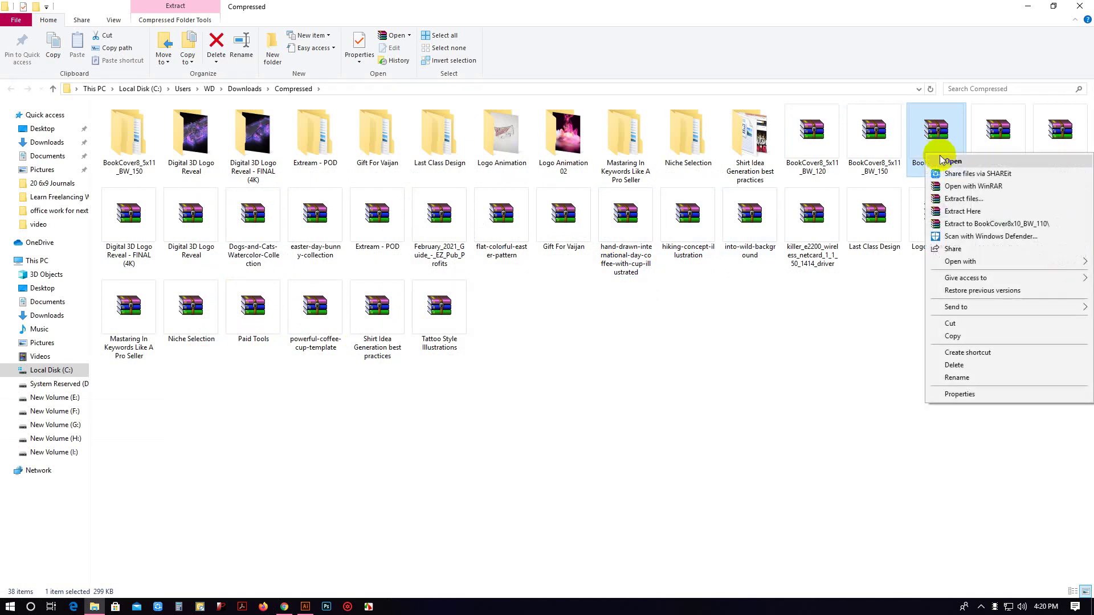
{"action": "left_click", "coordinate": [963, 198]}
{"action": "left_click", "coordinate": [575, 418]}
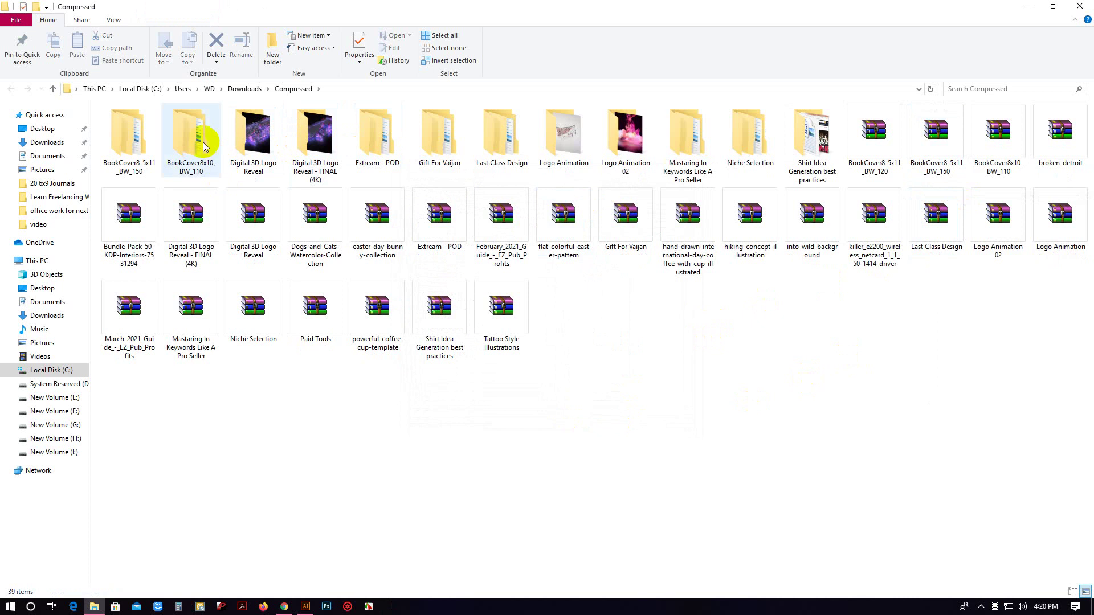
Preview the 8x10_BW_110 PNG template in Photos, then select the 8x10_BW_110.pdf file.
{"action": "double_click", "coordinate": [190, 130]}
{"action": "double_click", "coordinate": [136, 122]}
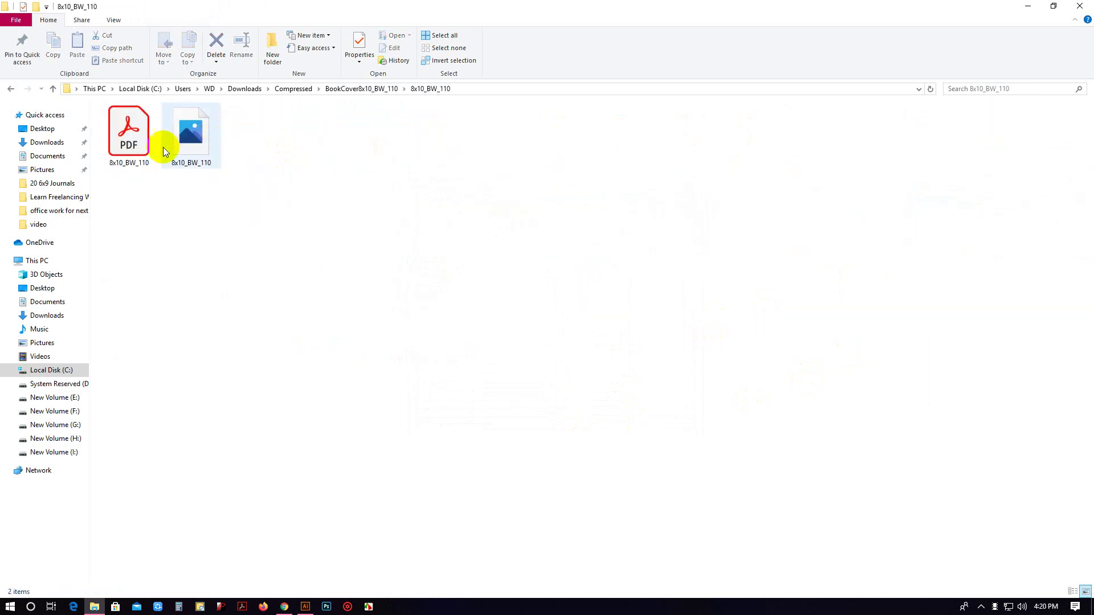
{"action": "right_click", "coordinate": [255, 196]}
{"action": "left_click", "coordinate": [285, 243]}
{"action": "double_click", "coordinate": [200, 153]}
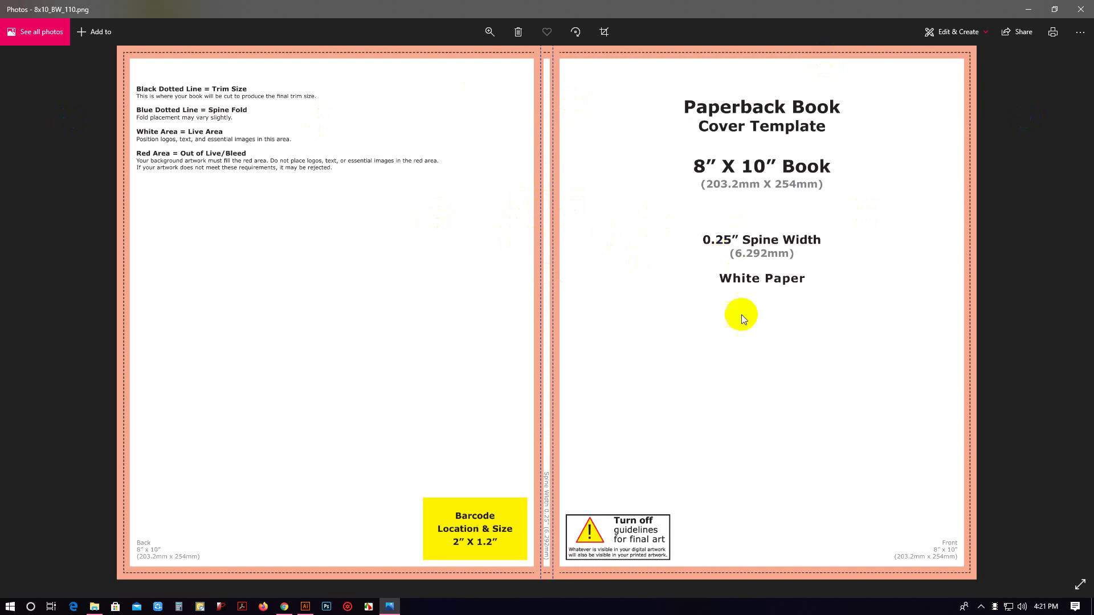
{"action": "left_click", "coordinate": [365, 605]}
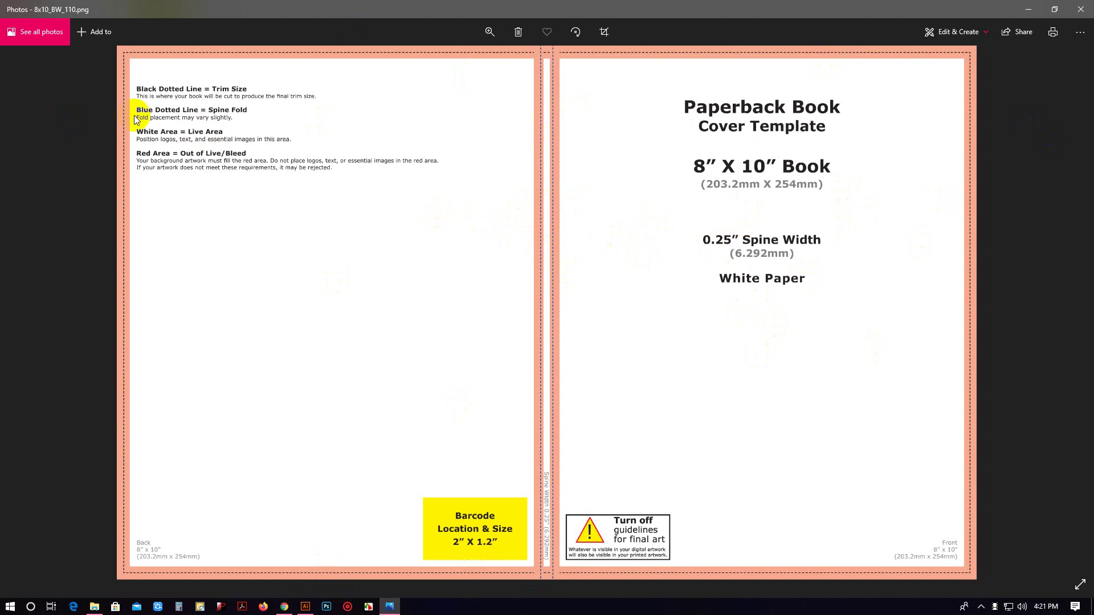
{"action": "left_click", "coordinate": [119, 52]}
{"action": "left_click", "coordinate": [1080, 9]}
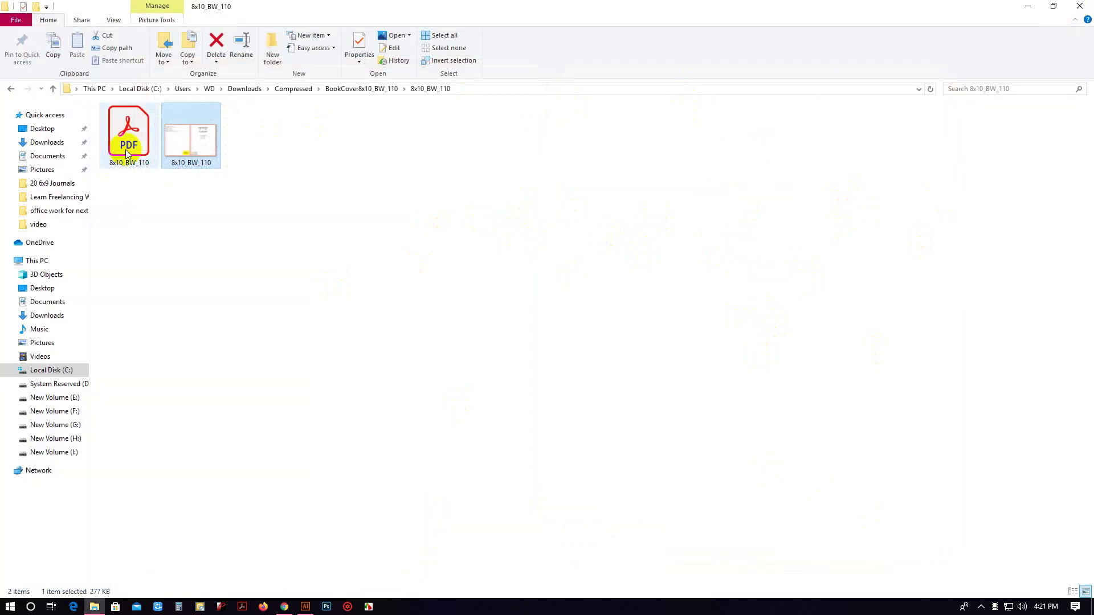
{"action": "left_click", "coordinate": [130, 146]}
Read the template PDF's 16.50 x 10.25 in page size in Acrobat, then return to Illustrator.
{"action": "double_click", "coordinate": [130, 146]}
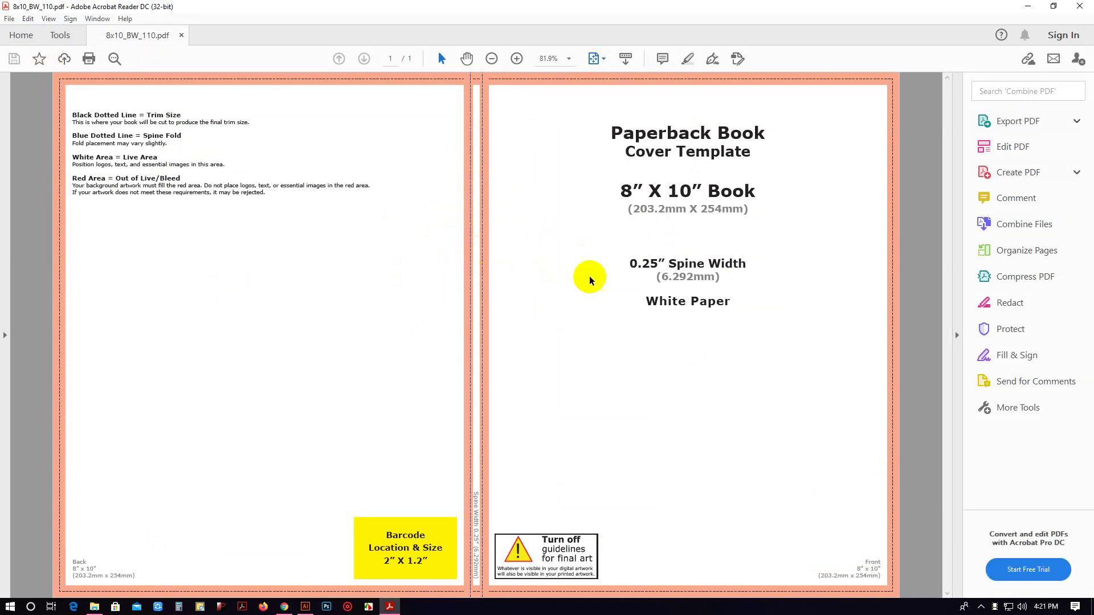
{"action": "right_click", "coordinate": [628, 293]}
{"action": "left_click", "coordinate": [664, 442]}
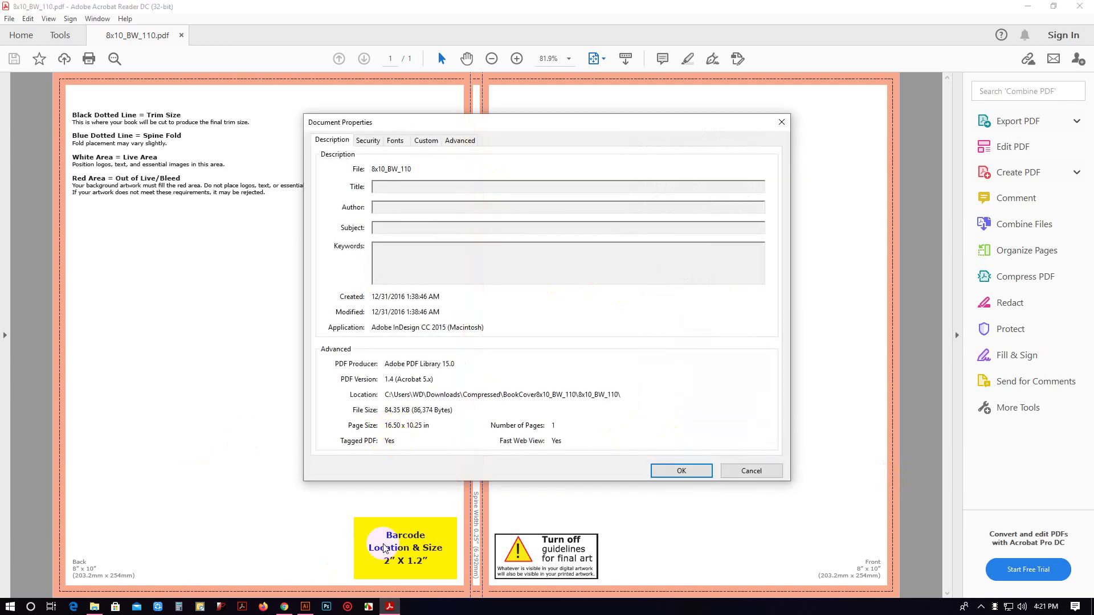
{"action": "left_click", "coordinate": [305, 607]}
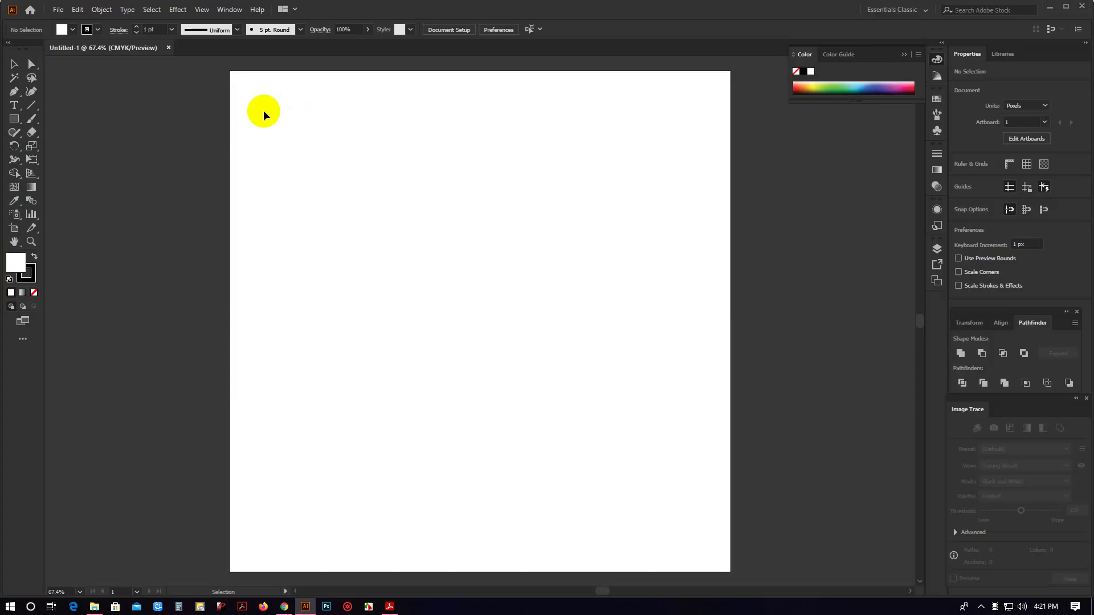
Create a new document in inches, 16.5 in wide by 10.25 in high, landscape.
{"action": "left_click", "coordinate": [58, 10]}
{"action": "left_click", "coordinate": [354, 139]}
{"action": "key", "text": "ctrl+n"}
{"action": "left_click", "coordinate": [746, 214]}
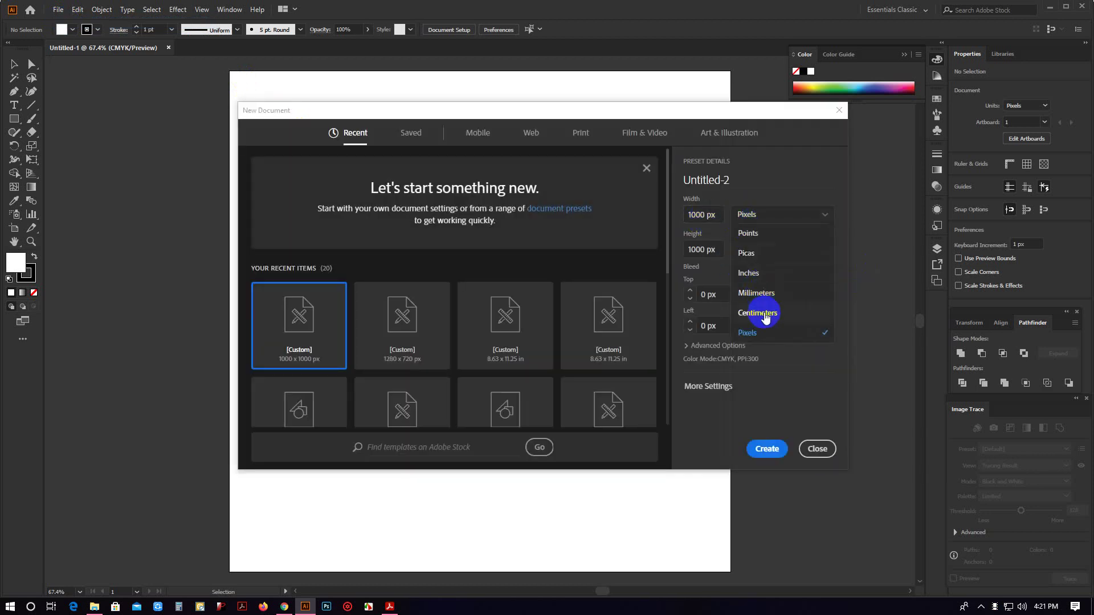
{"action": "left_click", "coordinate": [776, 275]}
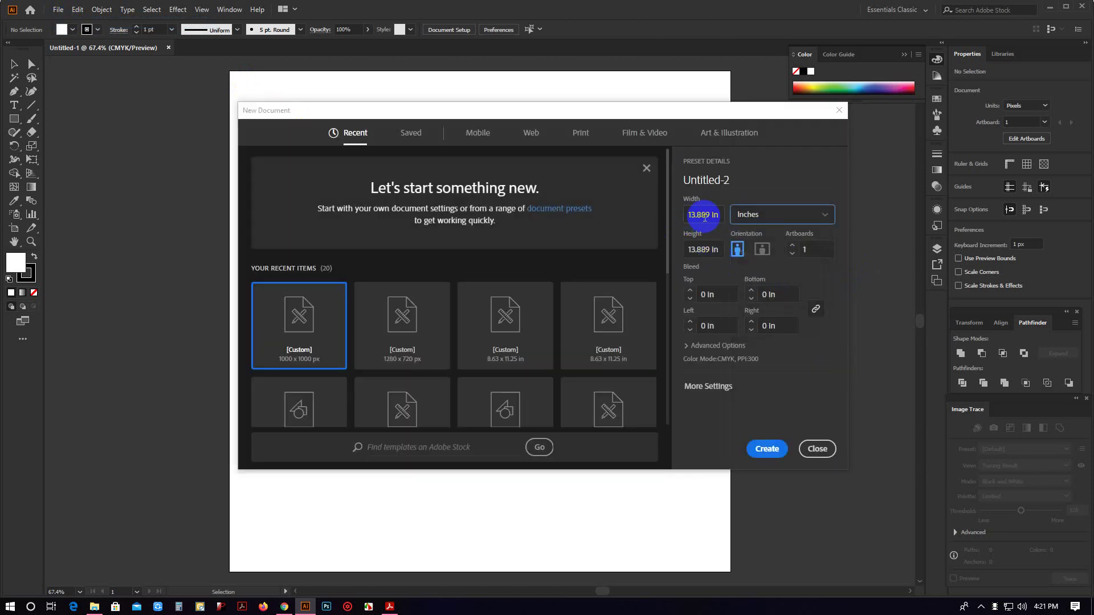
{"action": "left_click_drag", "start_coordinate": [709, 215], "coordinate": [669, 216]}
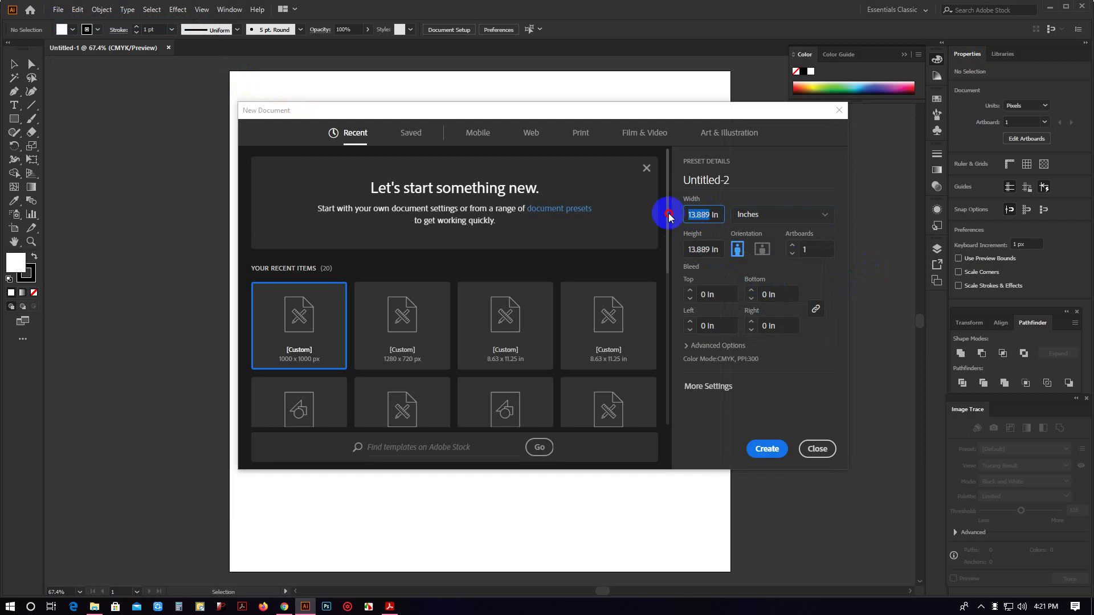
{"action": "type", "text": "16.50"}
{"action": "left_click", "coordinate": [700, 249]}
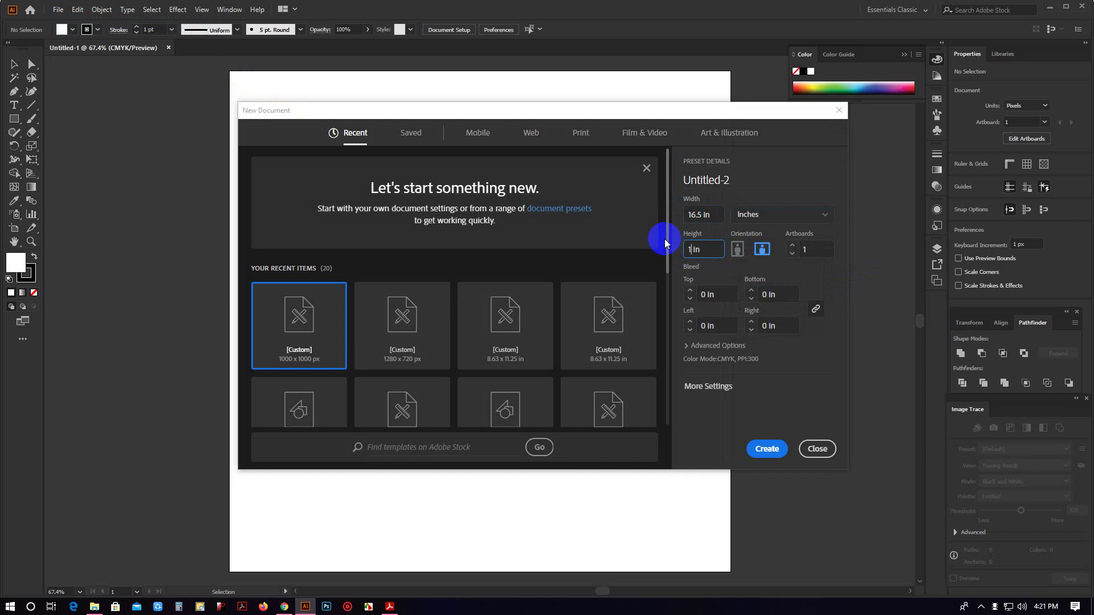
{"action": "type", "text": "0.25"}
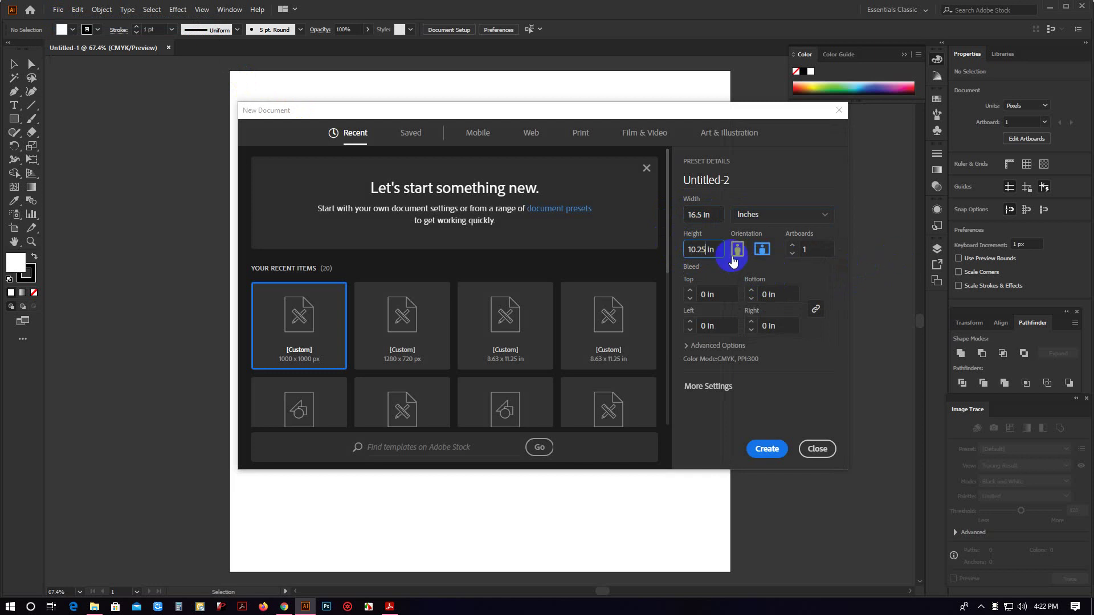
{"action": "left_click", "coordinate": [767, 450]}
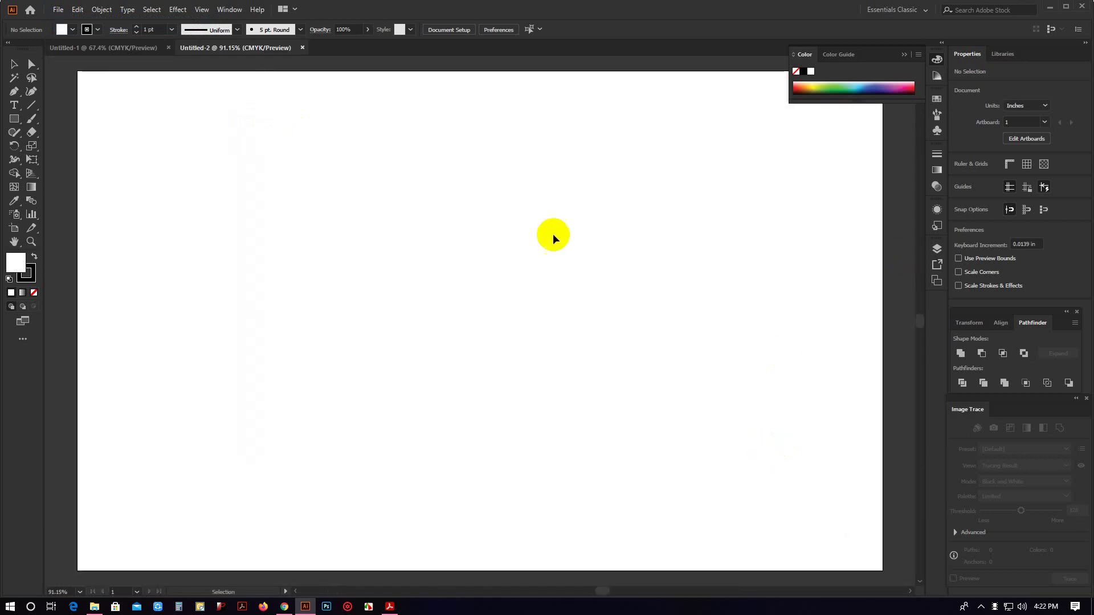
Drag the KDP cover template image onto the artboard and centre it horizontally and vertically.
{"action": "left_click", "coordinate": [908, 56]}
{"action": "left_click", "coordinate": [94, 606]}
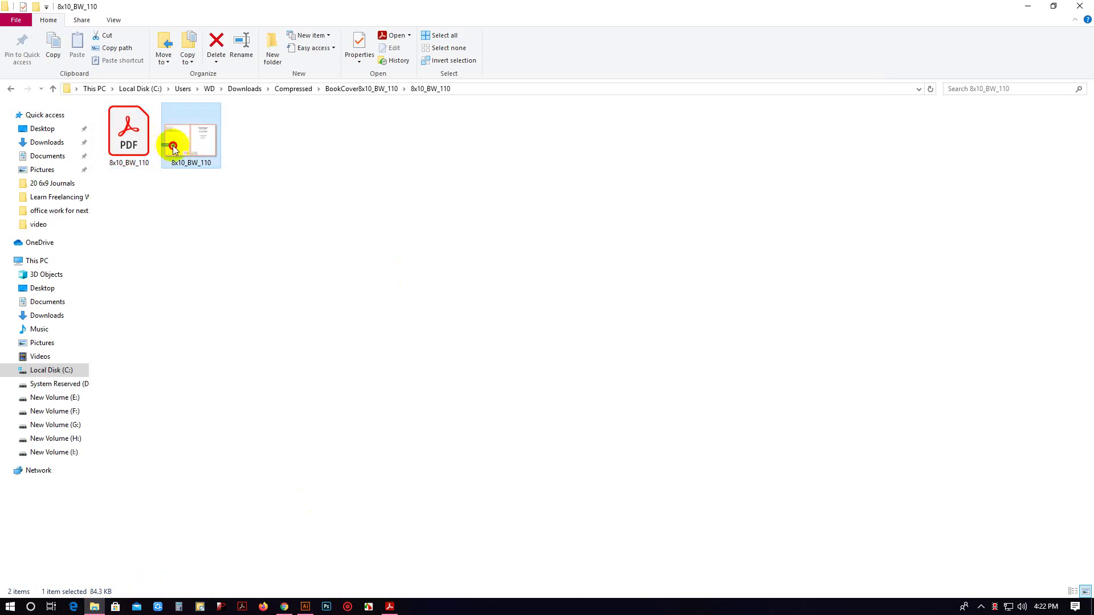
{"action": "left_click_drag", "start_coordinate": [183, 142], "coordinate": [304, 598]}
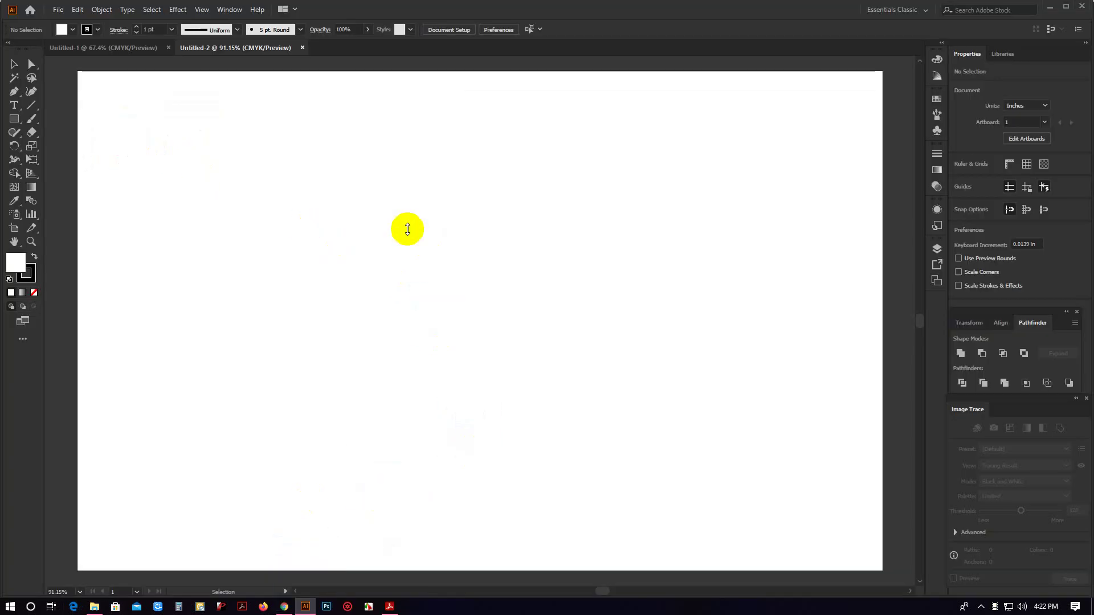
{"action": "left_click_drag", "start_coordinate": [303, 598], "coordinate": [462, 241]}
{"action": "left_click", "coordinate": [504, 29]}
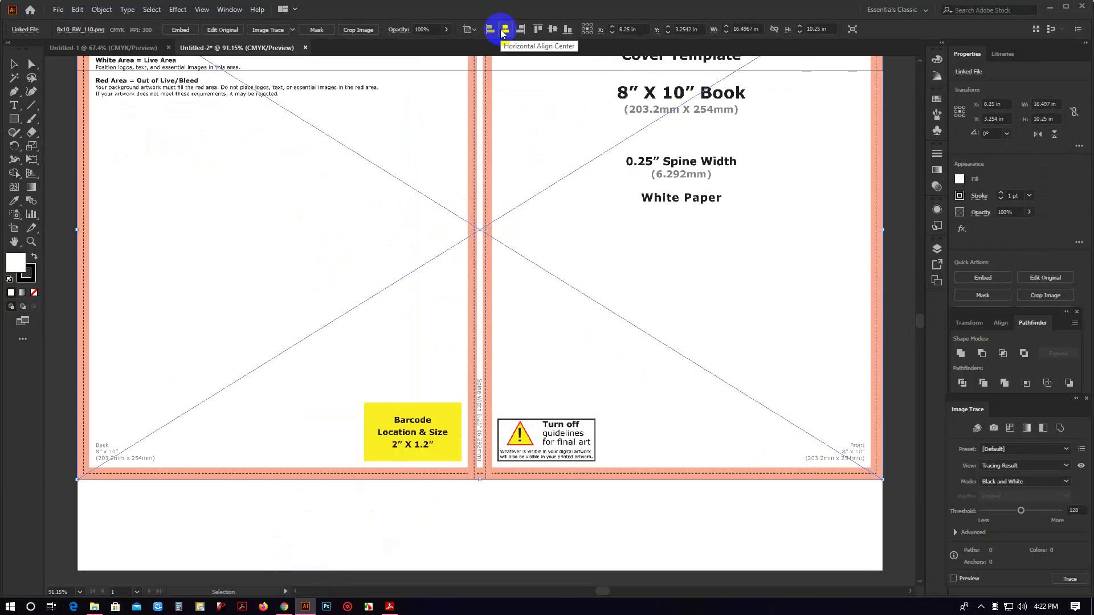
{"action": "left_click", "coordinate": [552, 29]}
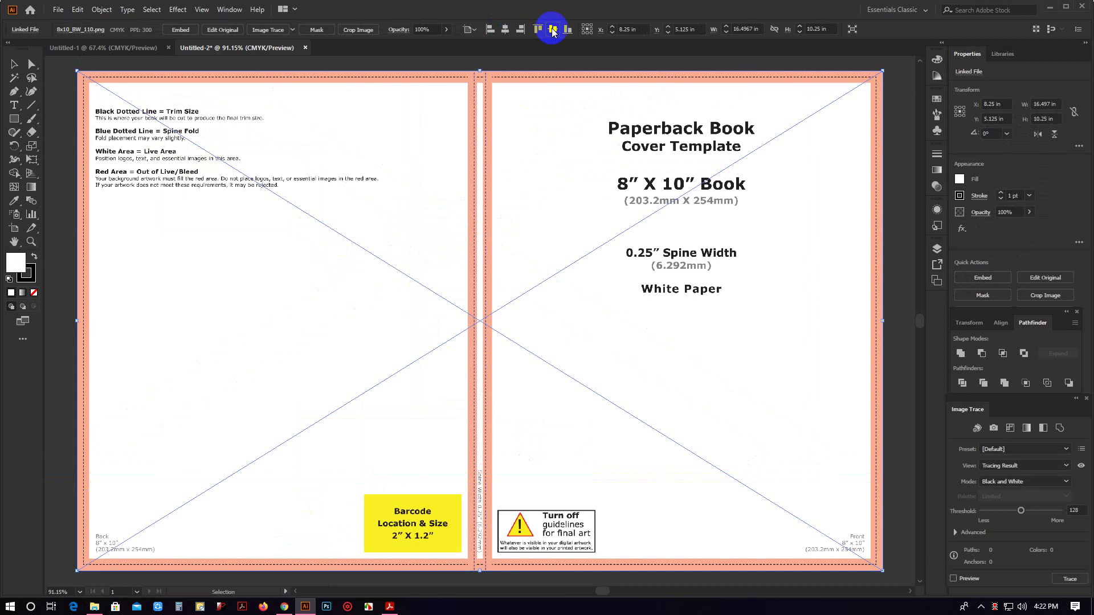
{"action": "left_click", "coordinate": [901, 137]}
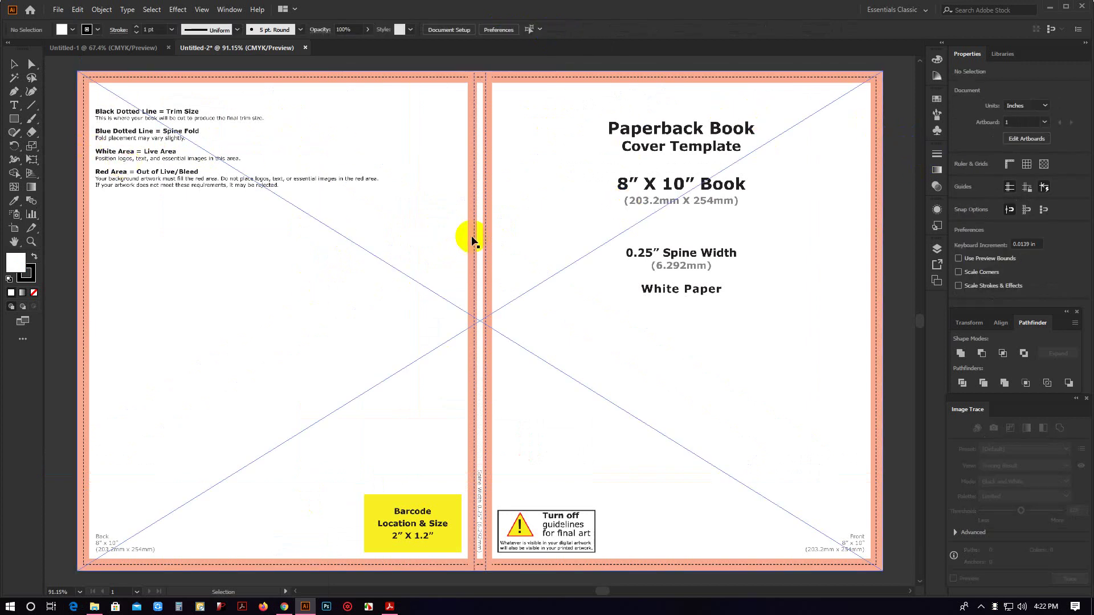
Show the rulers and add a vertical guide along the template's left edge.
{"action": "scroll", "coordinate": [67, 182], "scroll_direction": "up", "scroll_amount": 3}
{"action": "scroll", "coordinate": [68, 183], "scroll_direction": "up", "scroll_amount": 2}
{"action": "scroll", "coordinate": [88, 178], "scroll_direction": "up", "scroll_amount": 2}
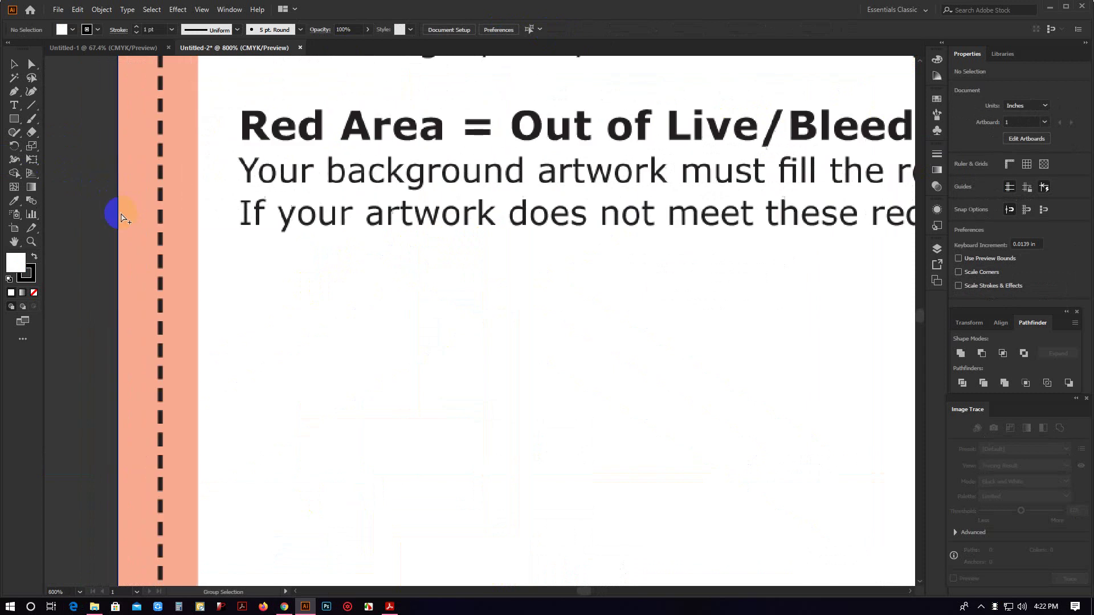
{"action": "scroll", "coordinate": [110, 214], "scroll_direction": "up", "scroll_amount": 2}
{"action": "key", "text": "ctrl+r"}
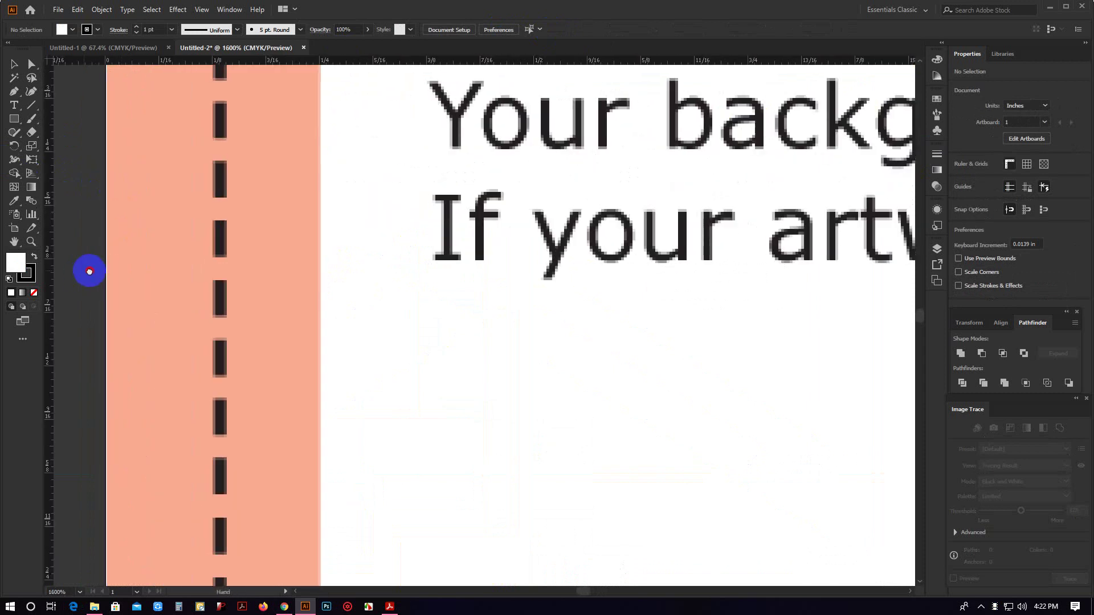
{"action": "left_click_drag", "start_coordinate": [88, 268], "coordinate": [512, 296]}
{"action": "left_click_drag", "start_coordinate": [52, 262], "coordinate": [542, 269]}
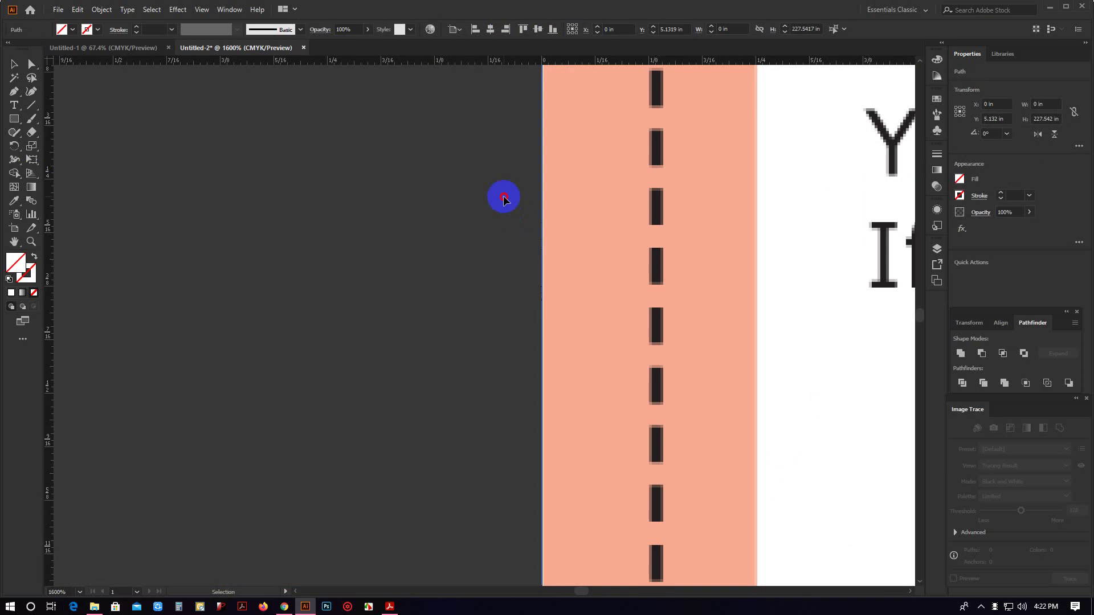
{"action": "left_click", "coordinate": [503, 199]}
{"action": "scroll", "coordinate": [497, 201], "scroll_direction": "up", "scroll_amount": 2}
{"action": "scroll", "coordinate": [503, 206], "scroll_direction": "up", "scroll_amount": 3}
{"action": "scroll", "coordinate": [488, 201], "scroll_direction": "up", "scroll_amount": 2}
{"action": "scroll", "coordinate": [488, 202], "scroll_direction": "down", "scroll_amount": 2}
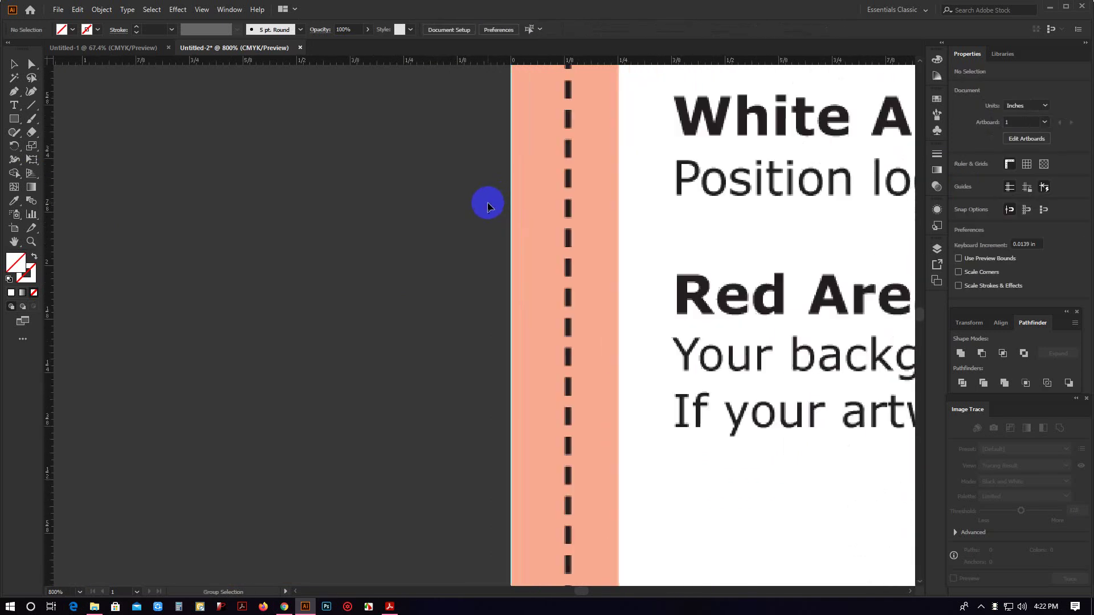
{"action": "scroll", "coordinate": [439, 294], "scroll_direction": "up", "scroll_amount": 2}
{"action": "scroll", "coordinate": [387, 239], "scroll_direction": "up", "scroll_amount": 4}
{"action": "scroll", "coordinate": [399, 200], "scroll_direction": "up", "scroll_amount": 4}
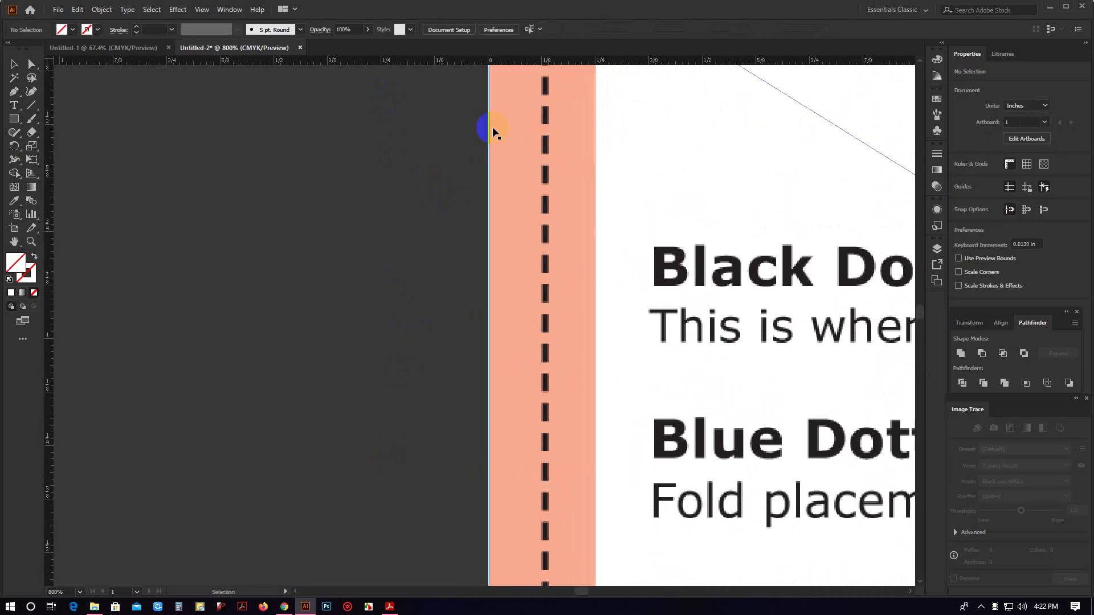
Add a horizontal guide aligned to the template's top edge.
{"action": "scroll", "coordinate": [476, 105], "scroll_direction": "down", "scroll_amount": 3}
{"action": "scroll", "coordinate": [440, 122], "scroll_direction": "down", "scroll_amount": 2}
{"action": "scroll", "coordinate": [392, 75], "scroll_direction": "down", "scroll_amount": 1}
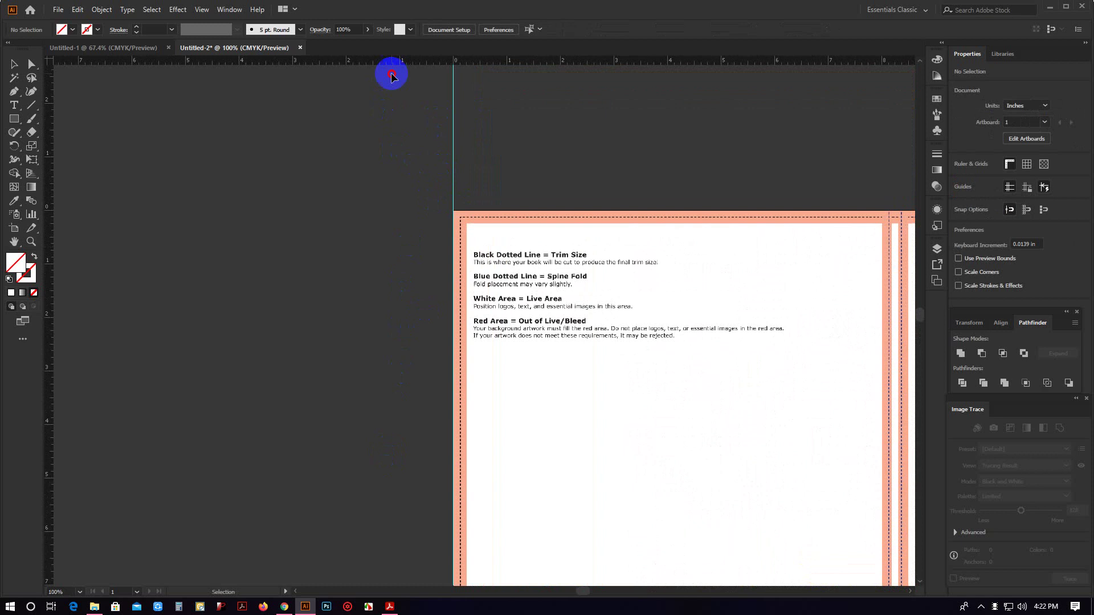
{"action": "left_click_drag", "start_coordinate": [392, 76], "coordinate": [683, 185]}
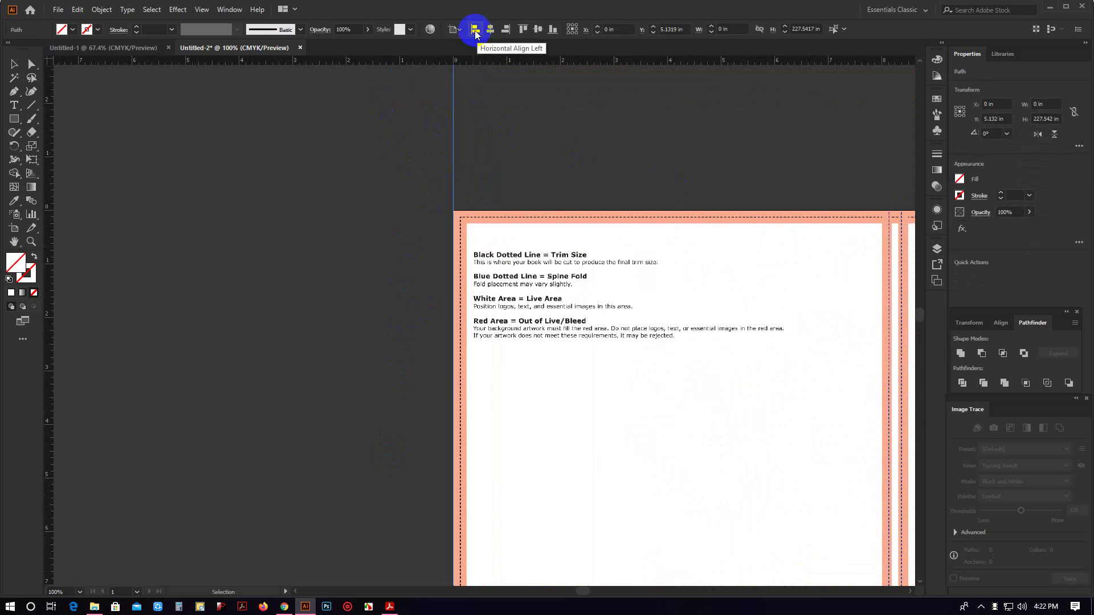
{"action": "left_click", "coordinate": [506, 100]}
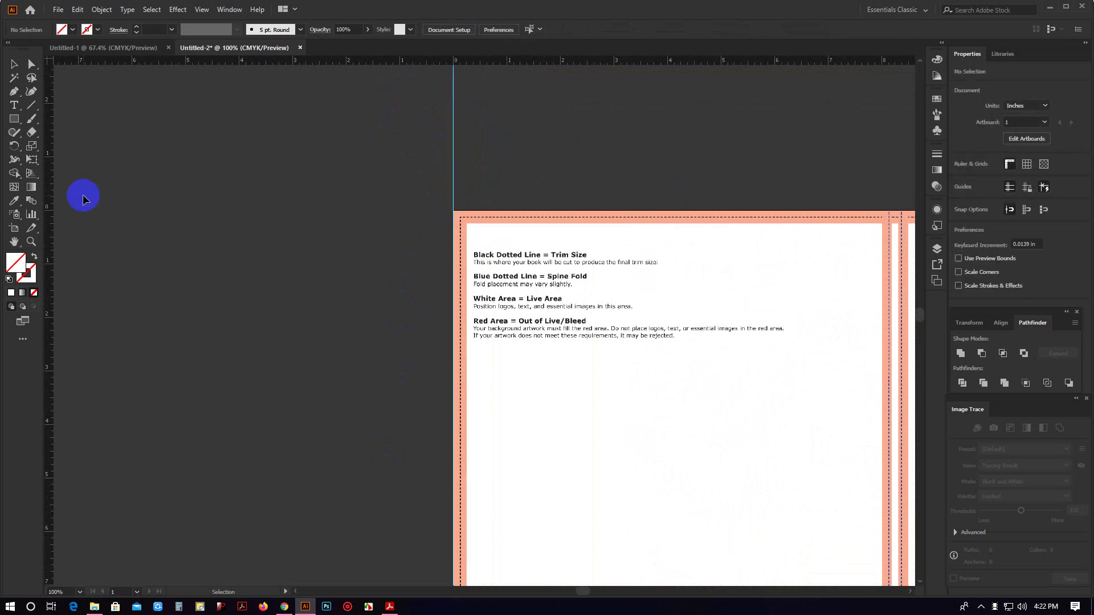
{"action": "left_click_drag", "start_coordinate": [667, 61], "coordinate": [656, 199]}
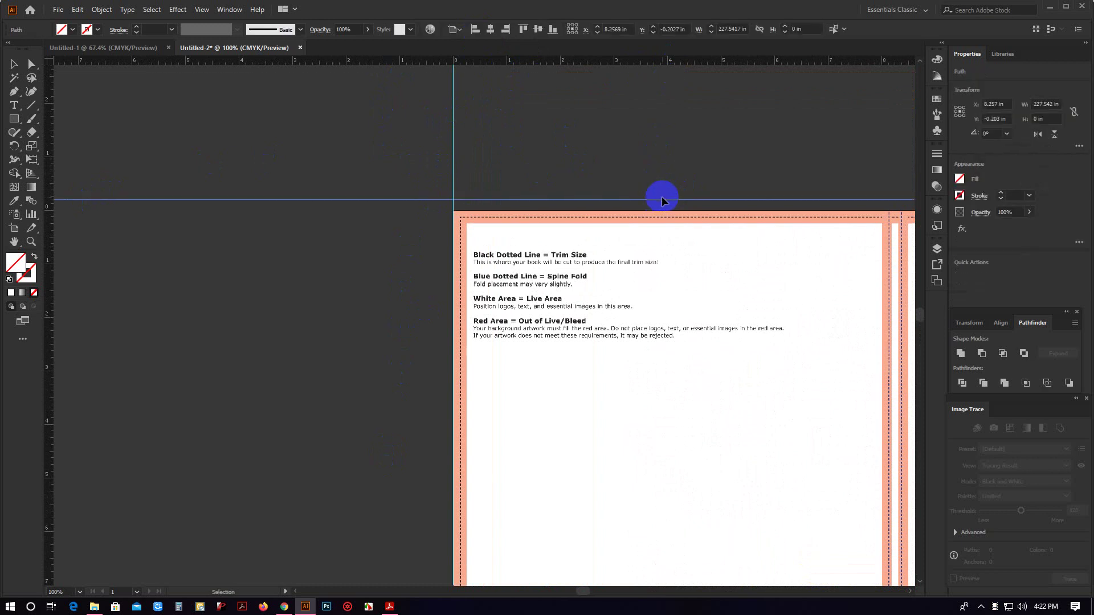
{"action": "left_click", "coordinate": [523, 29]}
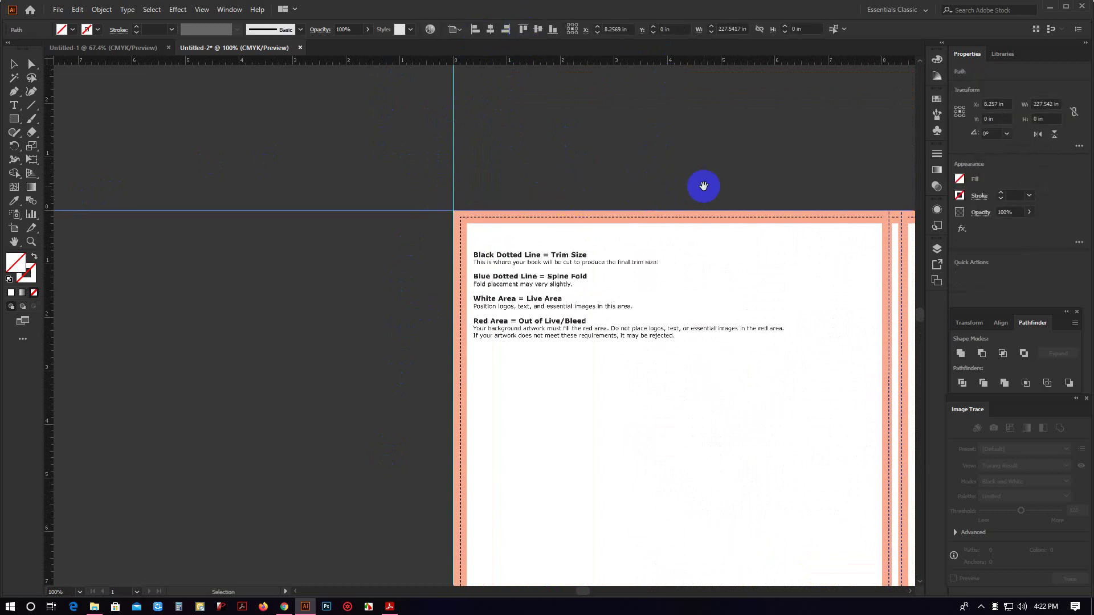
Add guides along the template's right and bottom edges.
{"action": "left_click_drag", "start_coordinate": [704, 186], "coordinate": [420, 181]}
{"action": "scroll", "coordinate": [725, 228], "scroll_direction": "down", "scroll_amount": 1}
{"action": "left_click_drag", "start_coordinate": [726, 227], "coordinate": [552, 156]}
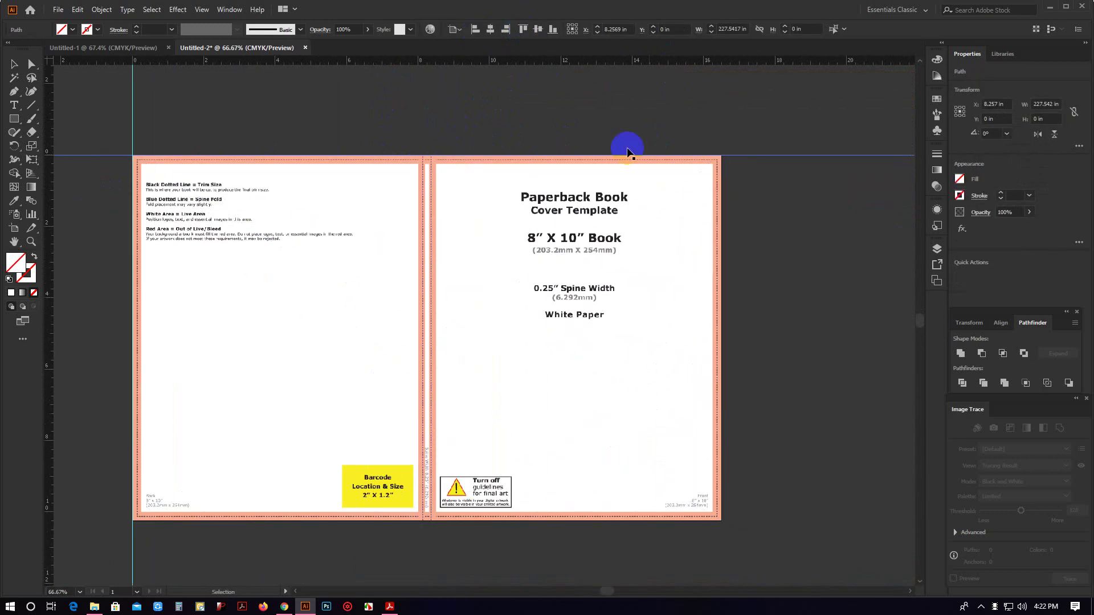
{"action": "mouse_move", "coordinate": [49, 281]}
{"action": "left_mouse_down"}
{"action": "mouse_move", "coordinate": [781, 322]}
{"action": "mouse_move", "coordinate": [721, 319]}
{"action": "left_mouse_up"}
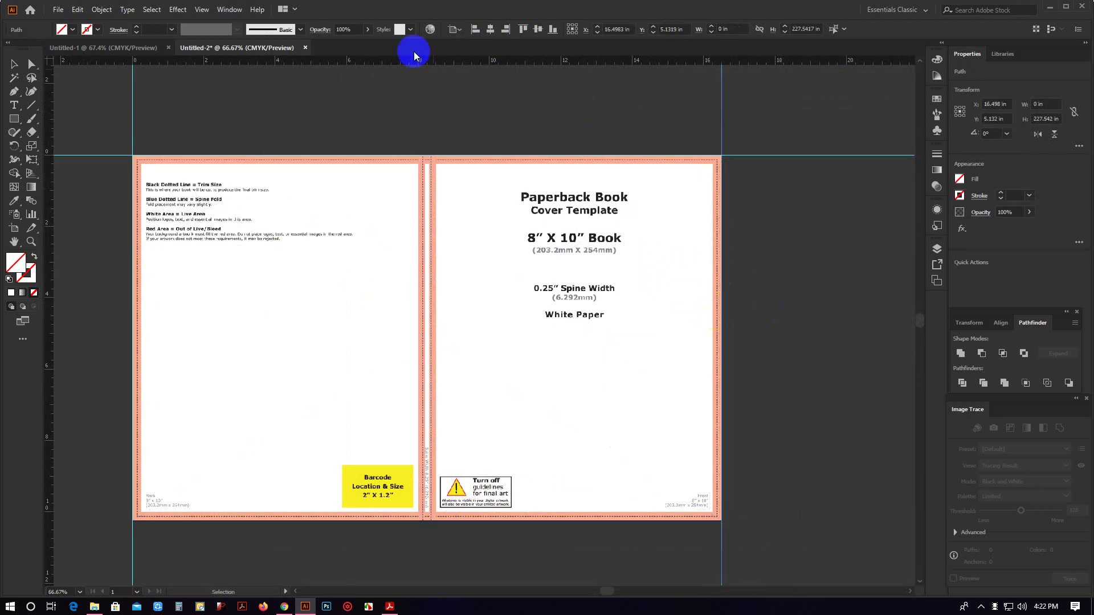
{"action": "left_click_drag", "start_coordinate": [415, 61], "coordinate": [422, 522]}
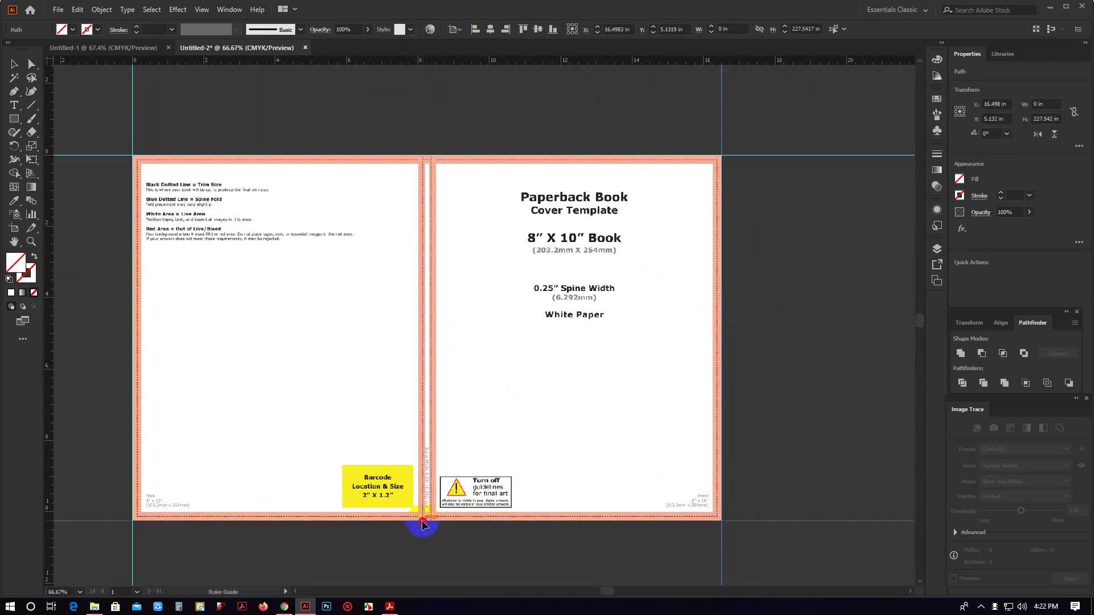
{"action": "left_click", "coordinate": [754, 378]}
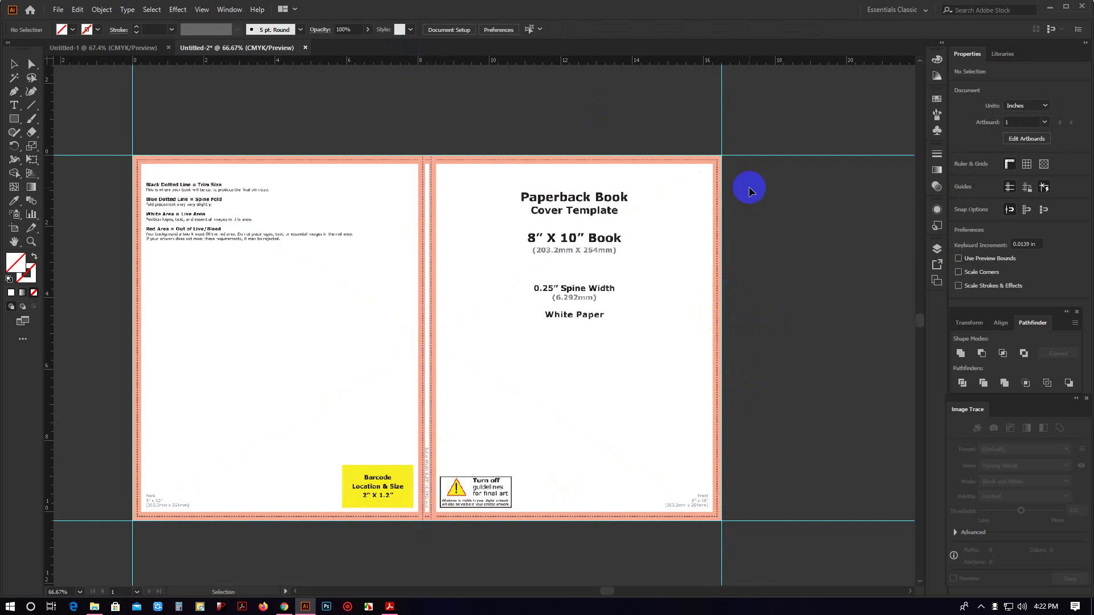
{"action": "left_click", "coordinate": [726, 188]}
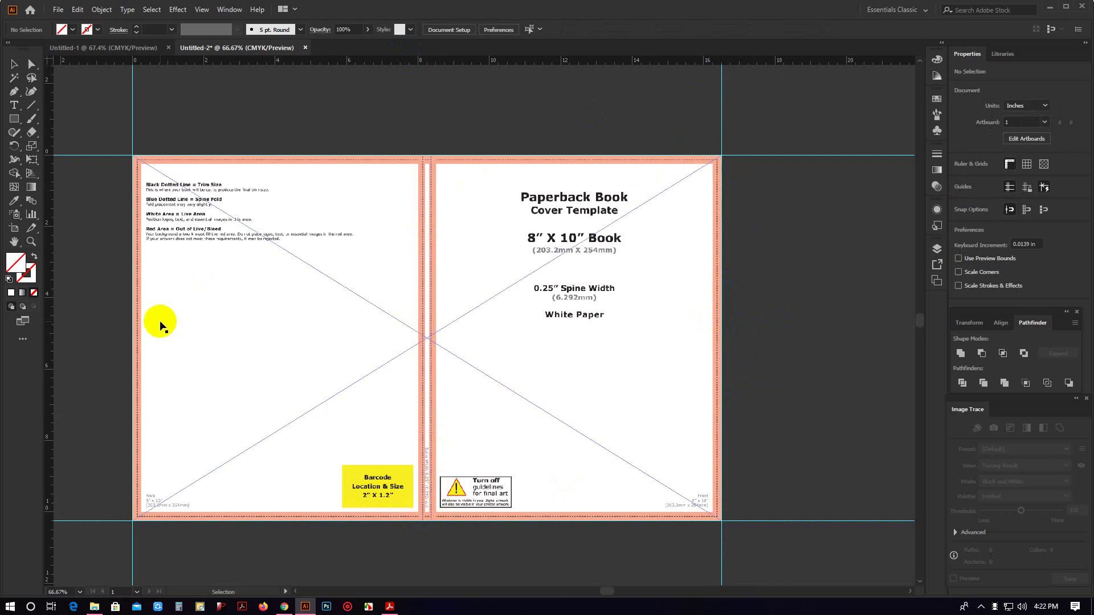
{"action": "left_click", "coordinate": [668, 400]}
Add guides at the right bleed band's inner edge and the bottom bleed band's top.
{"action": "scroll", "coordinate": [755, 342], "scroll_direction": "up", "scroll_amount": 3}
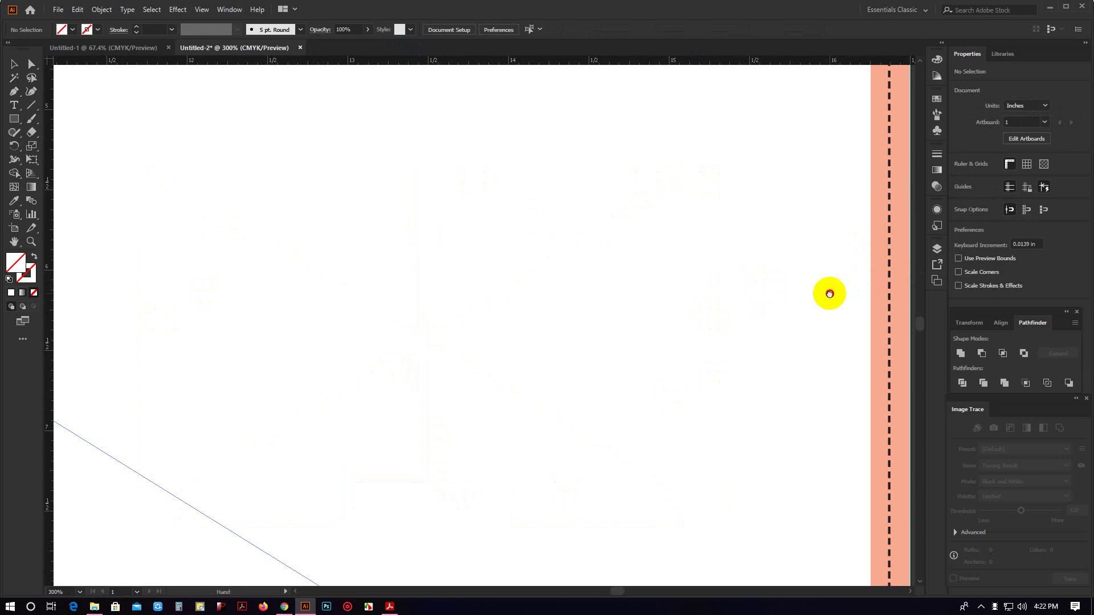
{"action": "left_click_drag", "start_coordinate": [49, 302], "coordinate": [699, 319]}
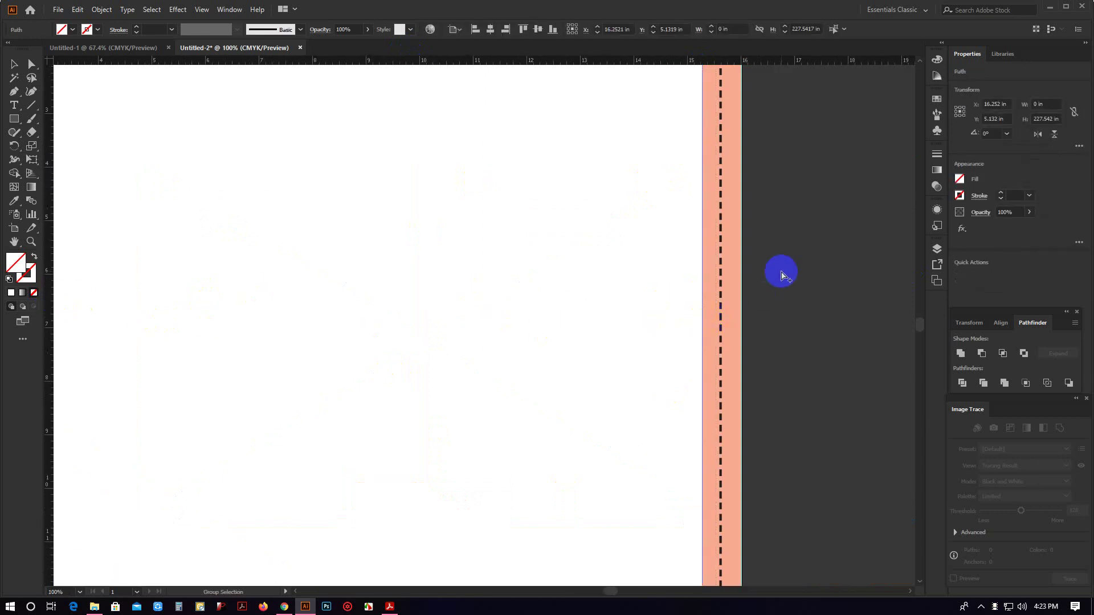
{"action": "scroll", "coordinate": [778, 273], "scroll_direction": "down", "scroll_amount": 3}
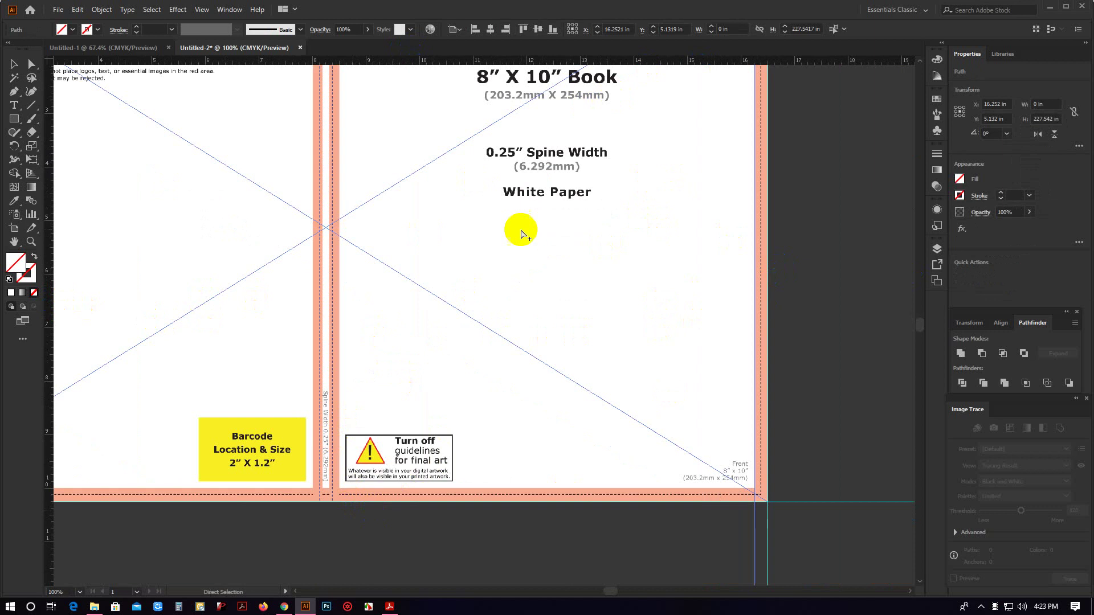
{"action": "scroll", "coordinate": [450, 433], "scroll_direction": "up", "scroll_amount": 5}
{"action": "scroll", "coordinate": [506, 483], "scroll_direction": "down", "scroll_amount": 2}
{"action": "scroll", "coordinate": [550, 176], "scroll_direction": "down", "scroll_amount": 3}
{"action": "scroll", "coordinate": [601, 328], "scroll_direction": "down", "scroll_amount": 1}
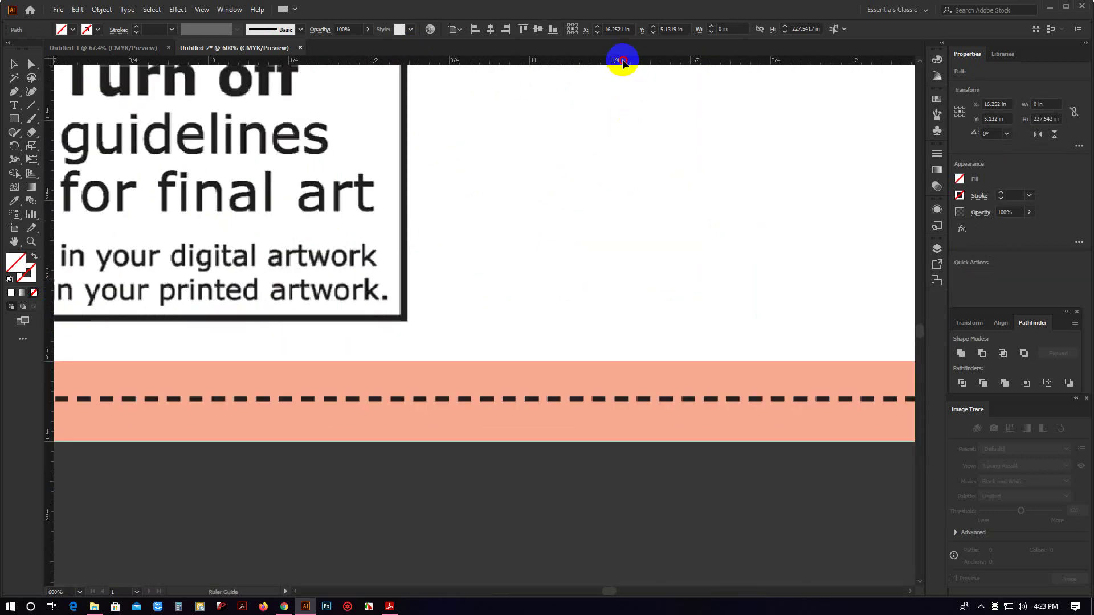
{"action": "left_click_drag", "start_coordinate": [623, 63], "coordinate": [600, 360]}
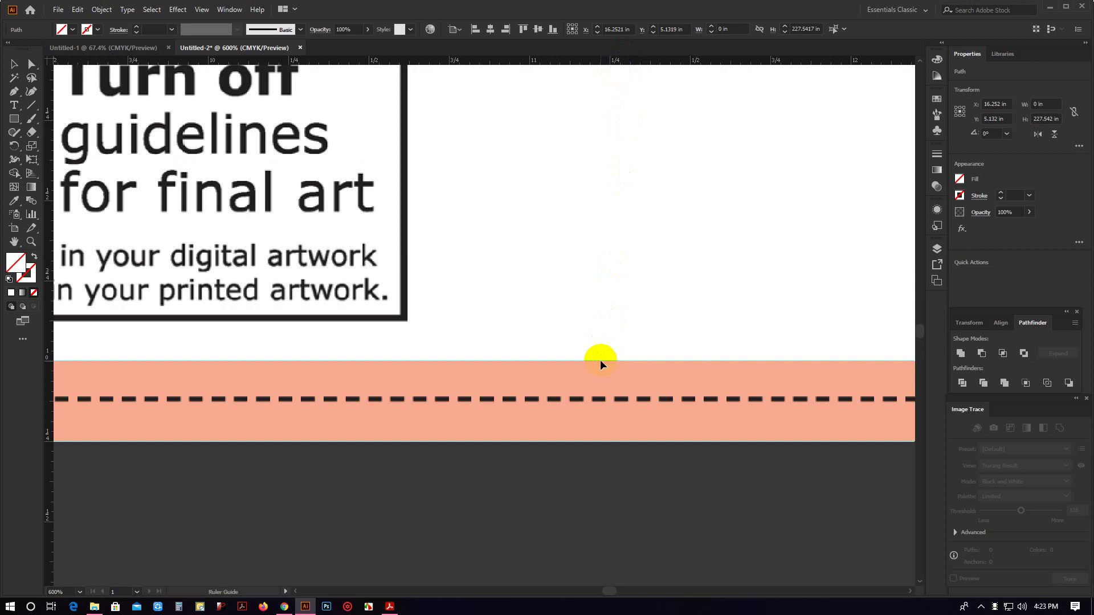
Add a vertical guide exactly on the left bleed band's inner edge.
{"action": "key", "text": "ctrl+1"}
{"action": "left_click_drag", "start_coordinate": [361, 425], "coordinate": [731, 477]}
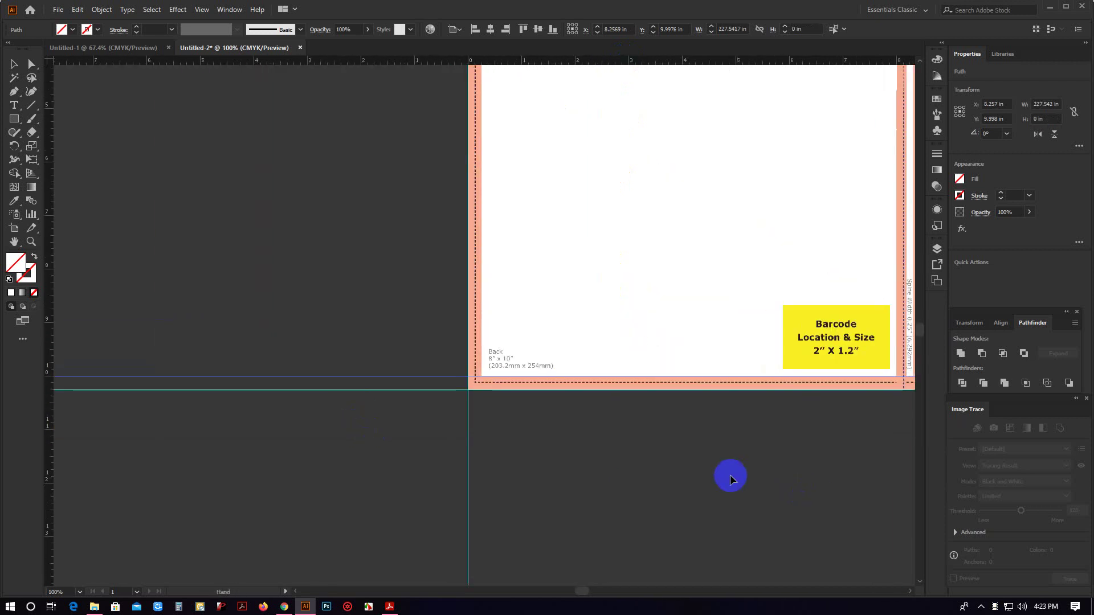
{"action": "scroll", "coordinate": [447, 333], "scroll_direction": "up", "scroll_amount": 5}
{"action": "scroll", "coordinate": [479, 324], "scroll_direction": "right", "scroll_amount": 1}
{"action": "scroll", "coordinate": [481, 315], "scroll_direction": "right", "scroll_amount": 2}
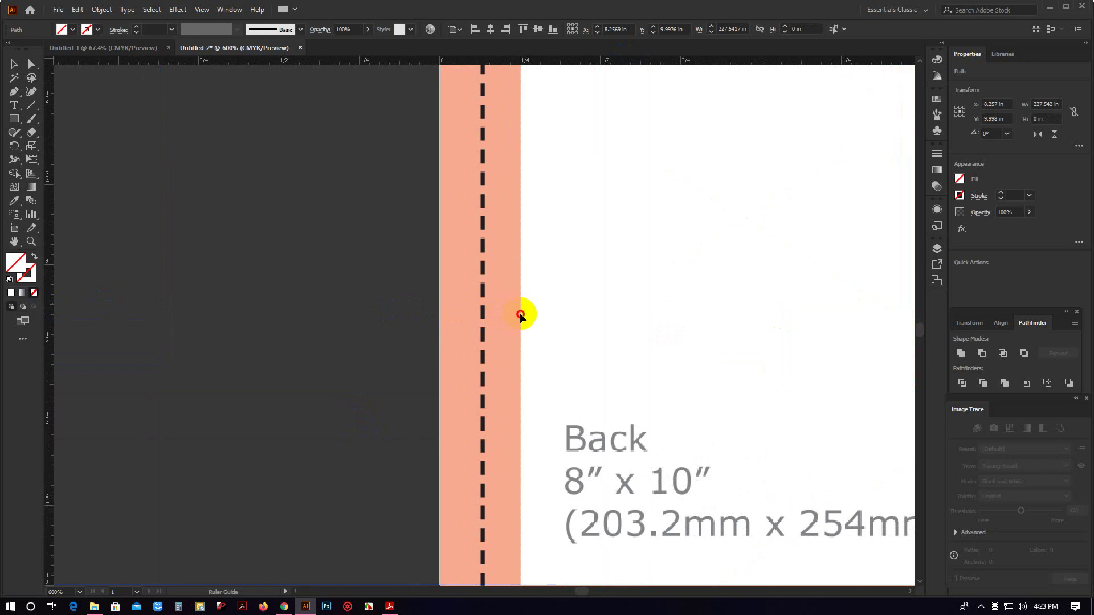
{"action": "left_click_drag", "start_coordinate": [50, 306], "coordinate": [520, 312]}
{"action": "scroll", "coordinate": [520, 310], "scroll_direction": "up", "scroll_amount": 3}
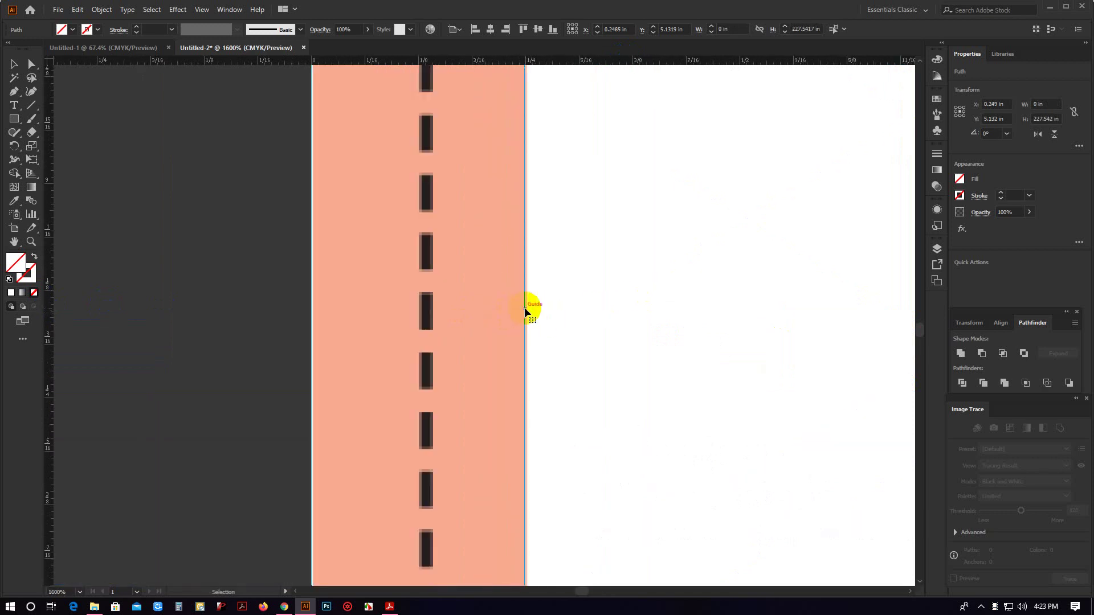
{"action": "left_click_drag", "start_coordinate": [526, 310], "coordinate": [530, 309]}
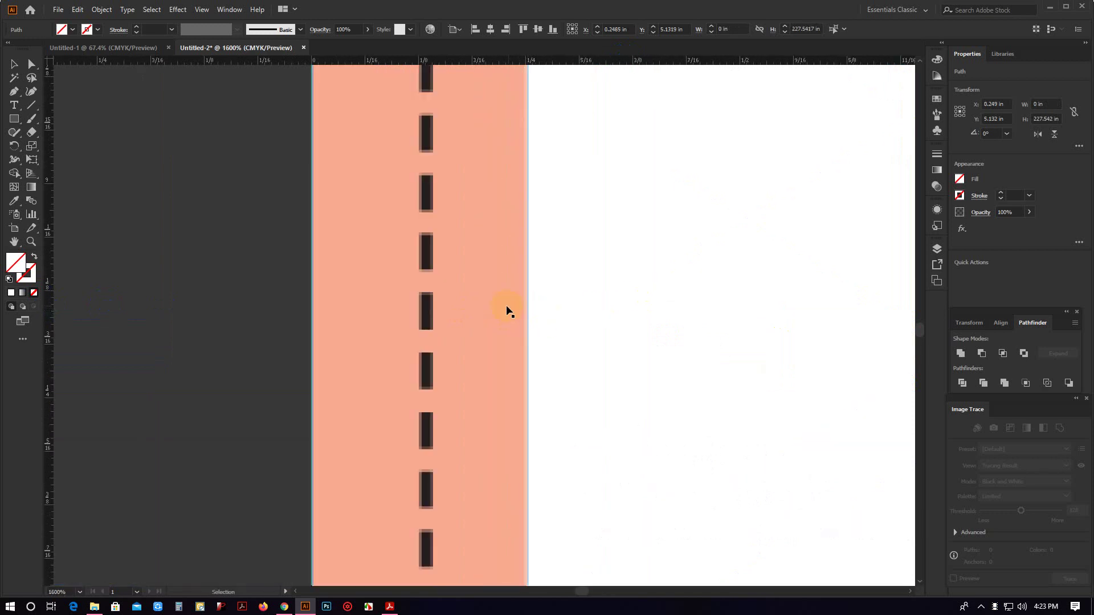
Add a horizontal guide along the top bleed band's lower edge.
{"action": "scroll", "coordinate": [444, 302], "scroll_direction": "down", "scroll_amount": 7}
{"action": "scroll", "coordinate": [445, 302], "scroll_direction": "down", "scroll_amount": 1}
{"action": "scroll", "coordinate": [452, 293], "scroll_direction": "down", "scroll_amount": 1}
{"action": "scroll", "coordinate": [520, 285], "scroll_direction": "down", "scroll_amount": 1}
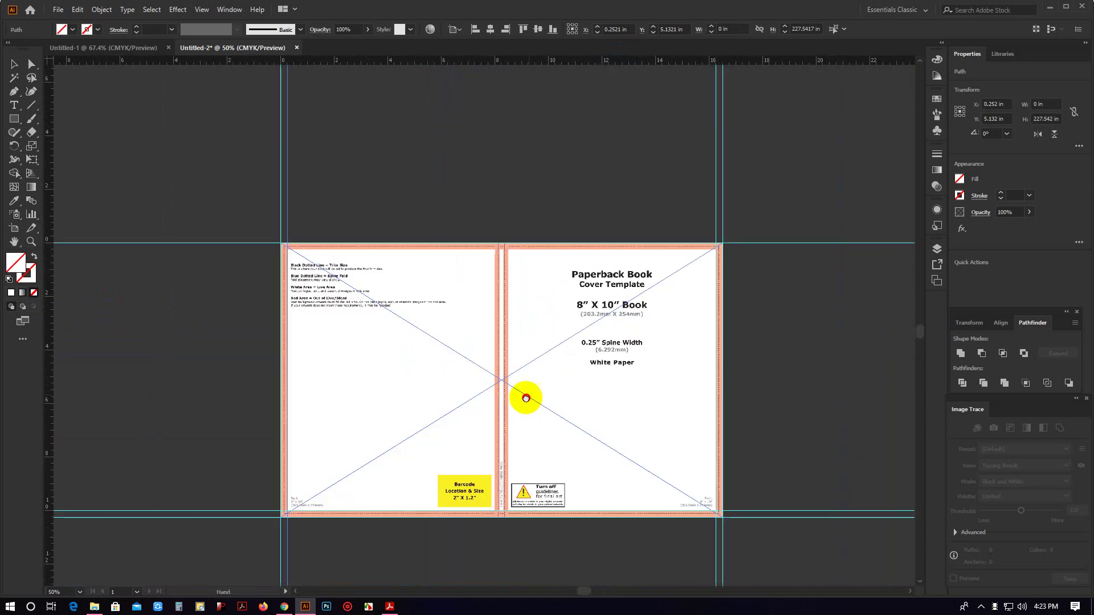
{"action": "scroll", "coordinate": [513, 245], "scroll_direction": "up", "scroll_amount": 4}
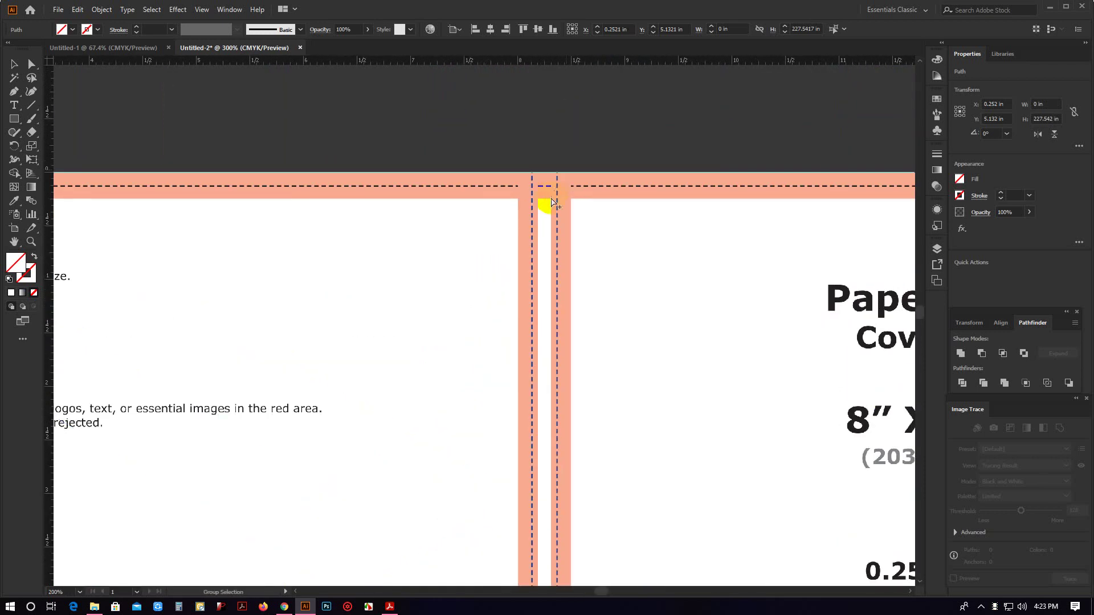
{"action": "scroll", "coordinate": [547, 205], "scroll_direction": "up", "scroll_amount": 4}
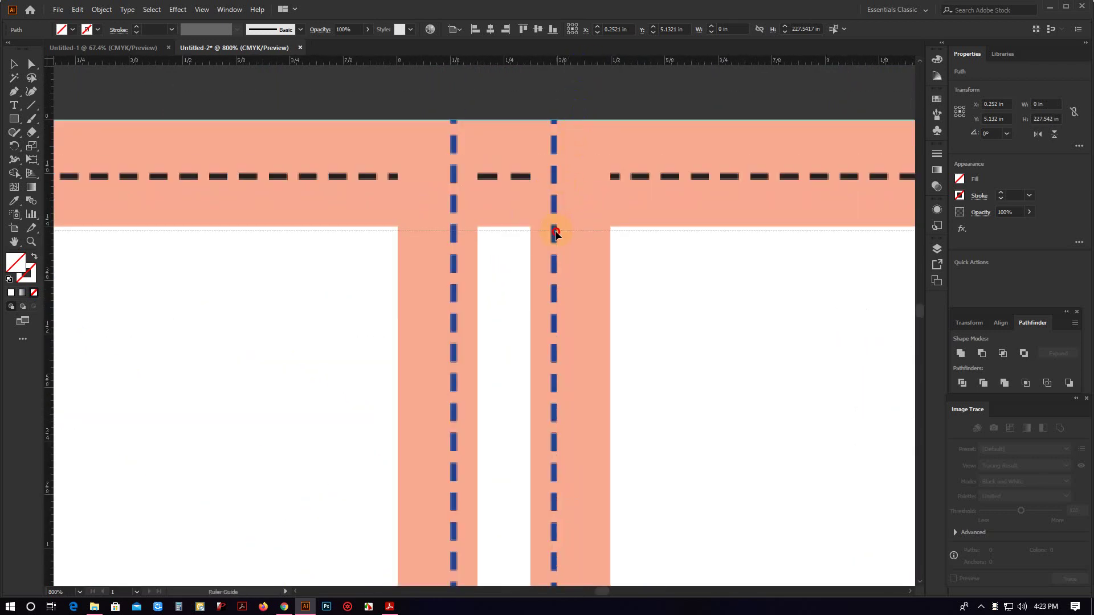
{"action": "left_click_drag", "start_coordinate": [584, 66], "coordinate": [554, 226]}
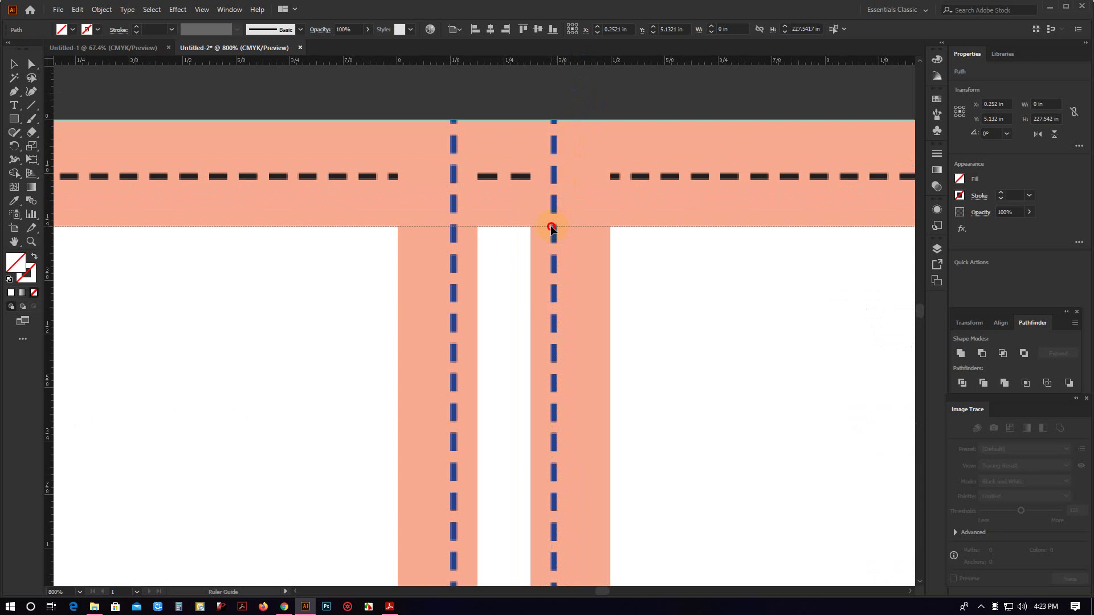
Add vertical guides on both spine fold lines.
{"action": "left_click_drag", "start_coordinate": [50, 354], "coordinate": [397, 380]}
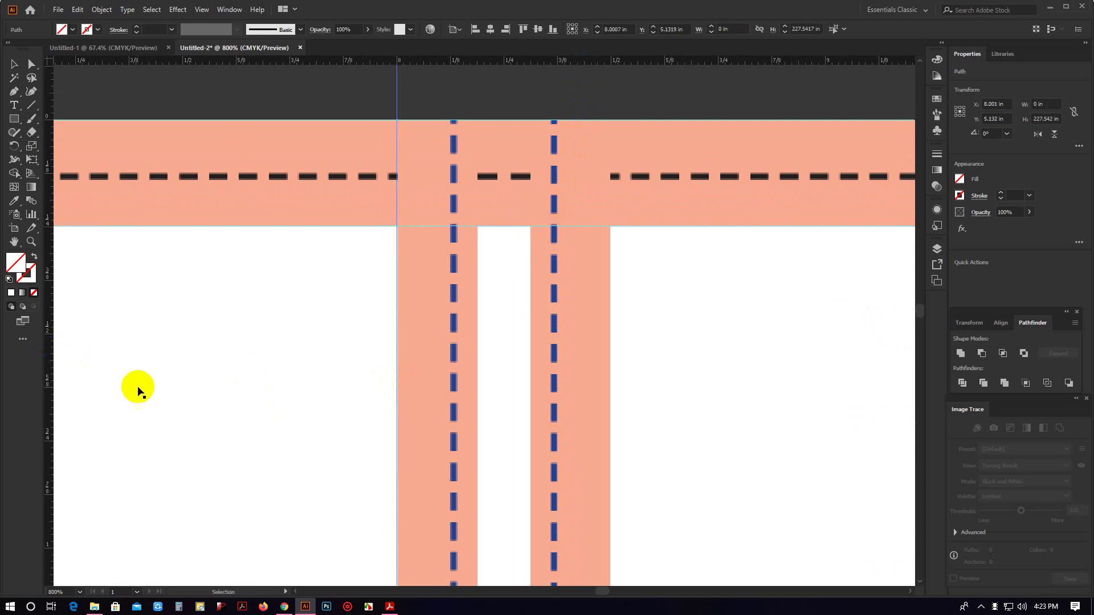
{"action": "left_click_drag", "start_coordinate": [48, 378], "coordinate": [610, 380]}
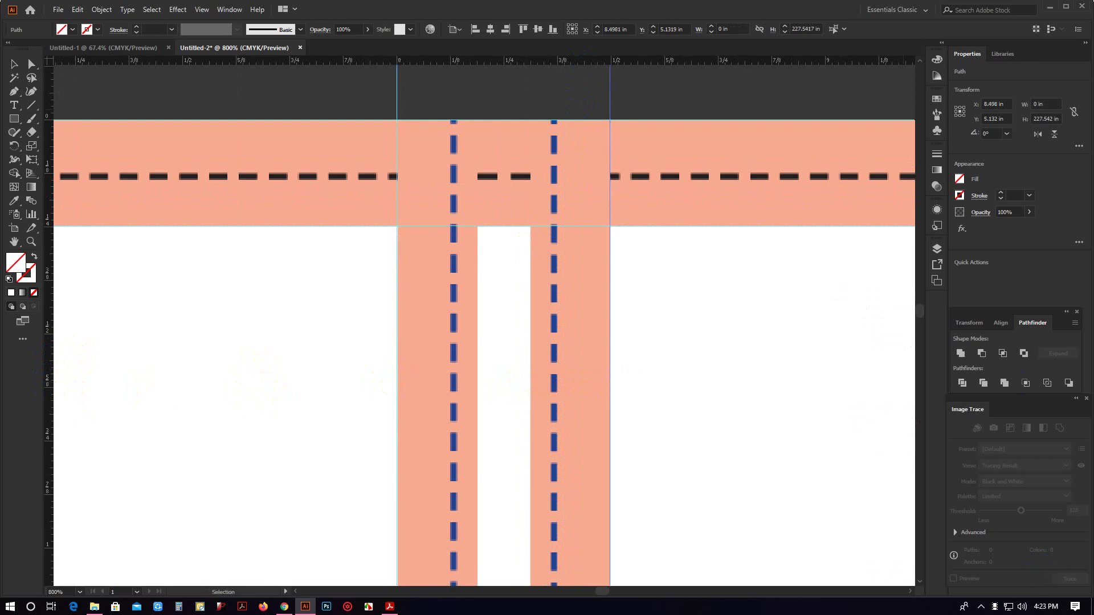
{"action": "scroll", "coordinate": [630, 295], "scroll_direction": "down", "scroll_amount": 5}
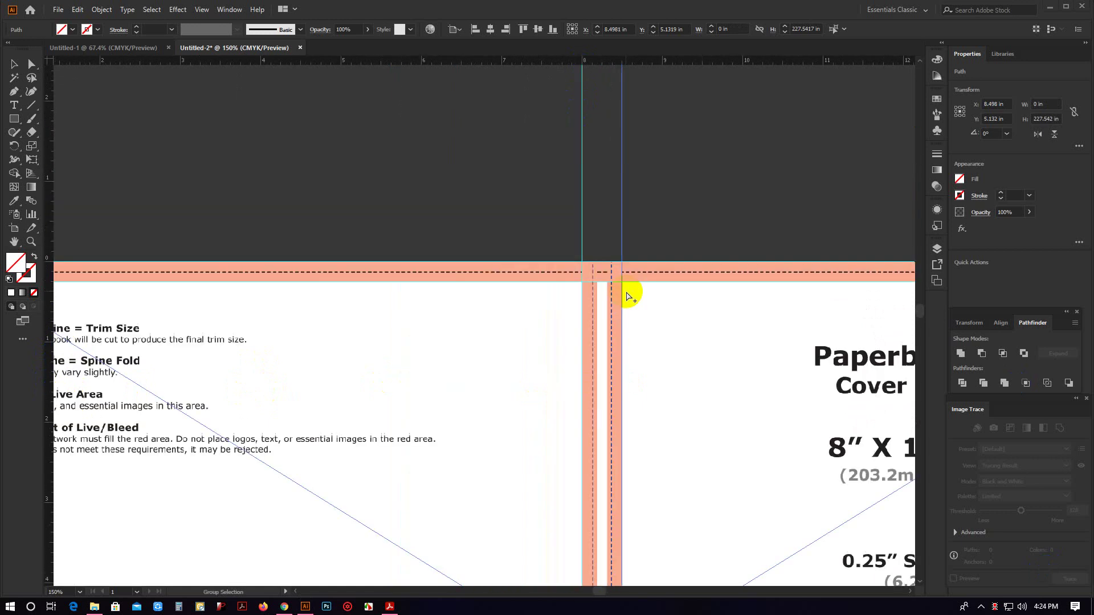
{"action": "scroll", "coordinate": [630, 295], "scroll_direction": "down", "scroll_amount": 3}
Delete the placed cover template image, undoing once and deleting it again.
{"action": "left_click", "coordinate": [664, 358]}
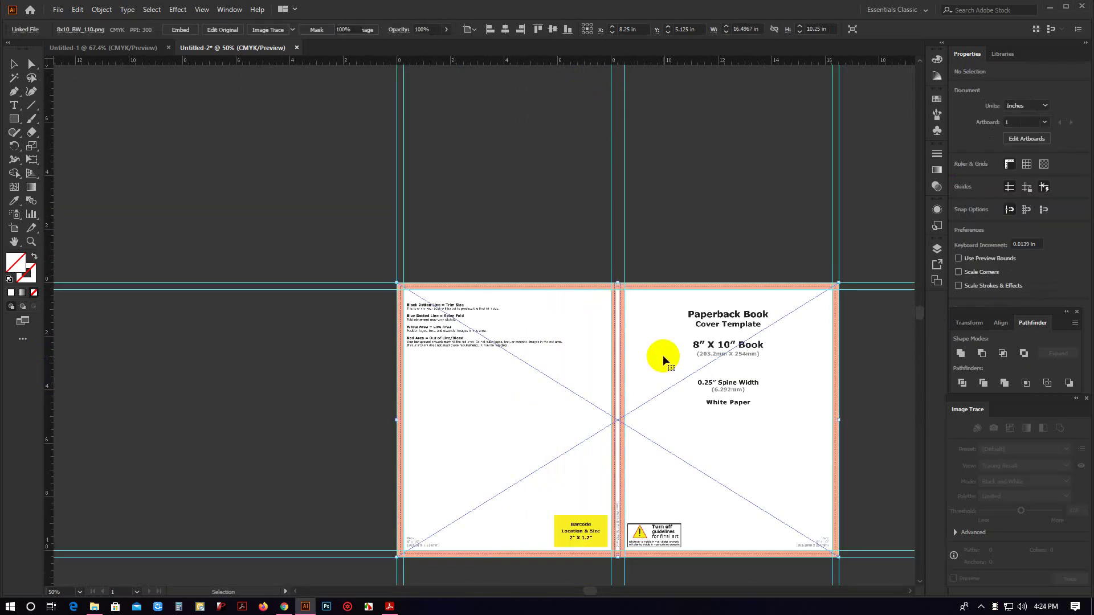
{"action": "key", "text": "Delete"}
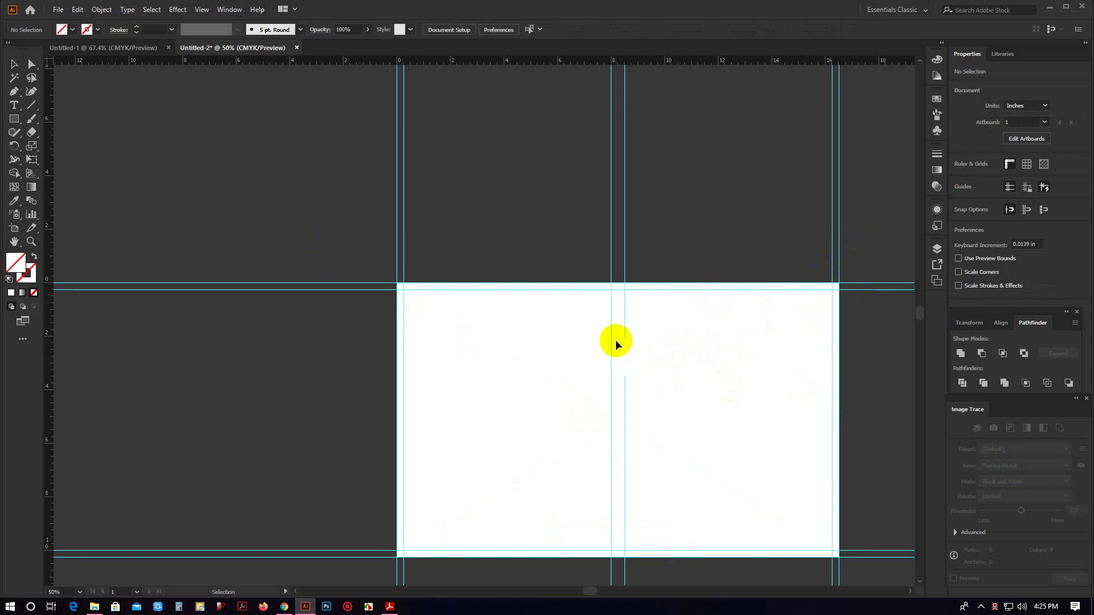
{"action": "scroll", "coordinate": [625, 307], "scroll_direction": "up", "scroll_amount": 1}
{"action": "key", "text": "a"}
{"action": "left_click", "coordinate": [621, 374]}
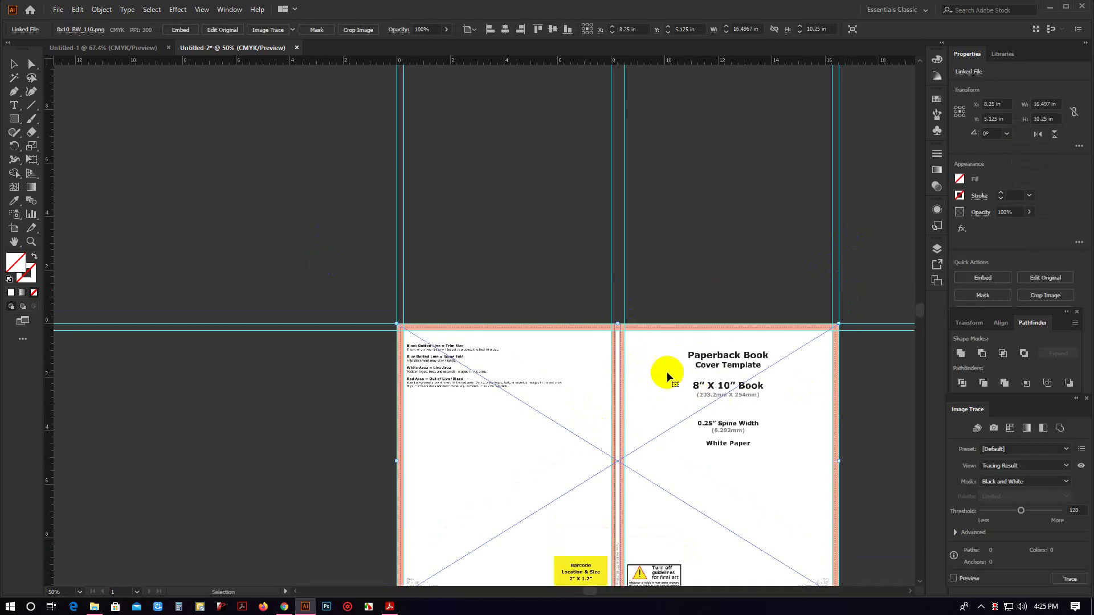
{"action": "scroll", "coordinate": [850, 345], "scroll_direction": "down", "scroll_amount": 2}
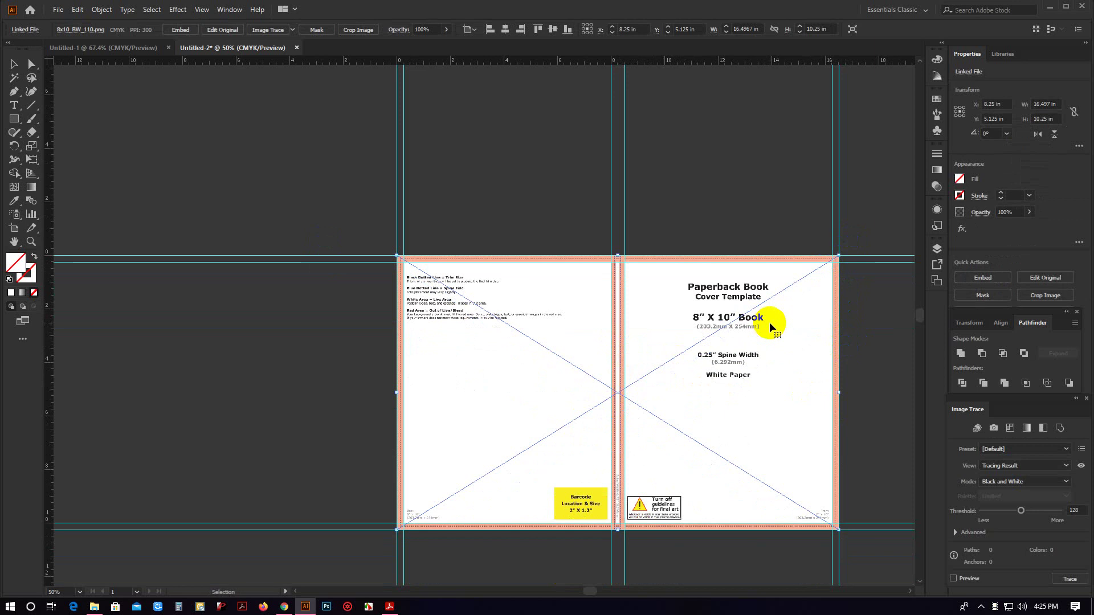
{"action": "key", "text": "Delete"}
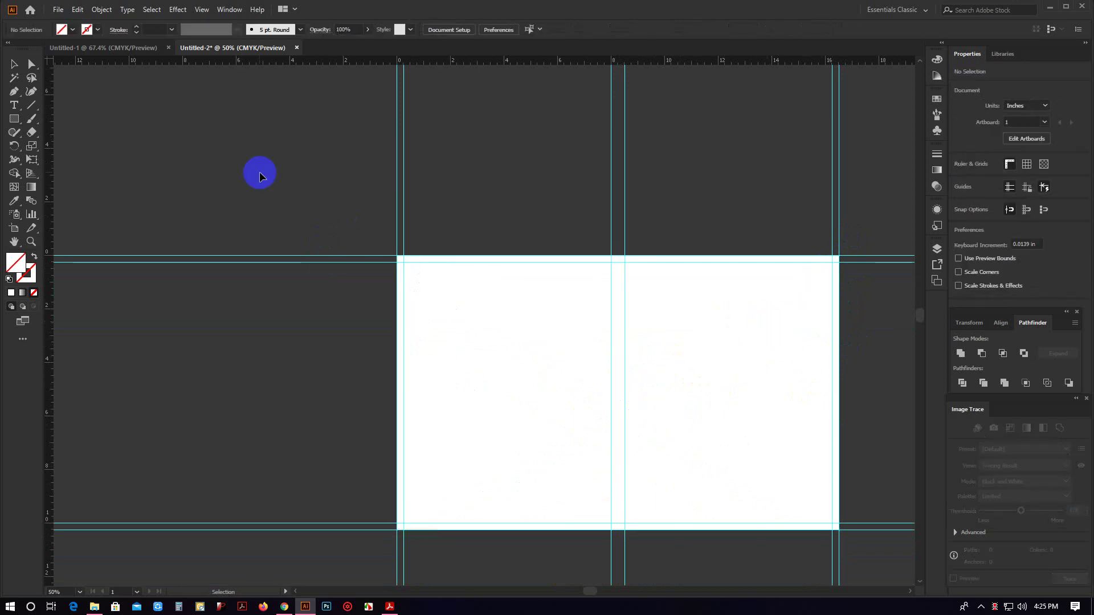
{"action": "scroll", "coordinate": [291, 176], "scroll_direction": "down", "scroll_amount": 3, "text": "alt"}
Marquee-select the guides around the white artboard, then deselect everything.
{"action": "left_click_drag", "start_coordinate": [215, 121], "coordinate": [791, 444]}
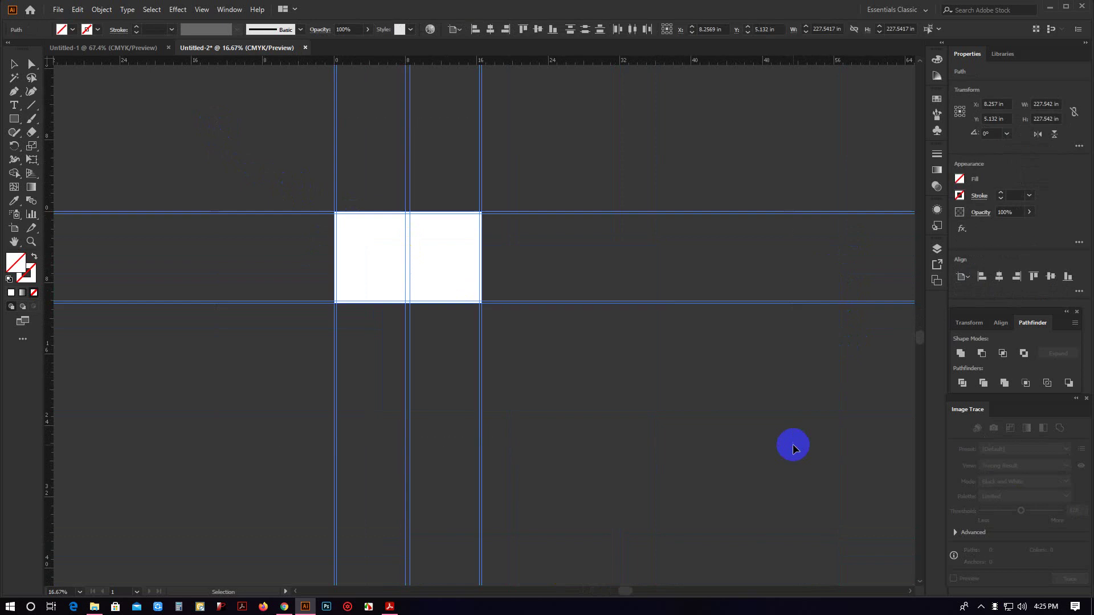
{"action": "left_click", "coordinate": [382, 170]}
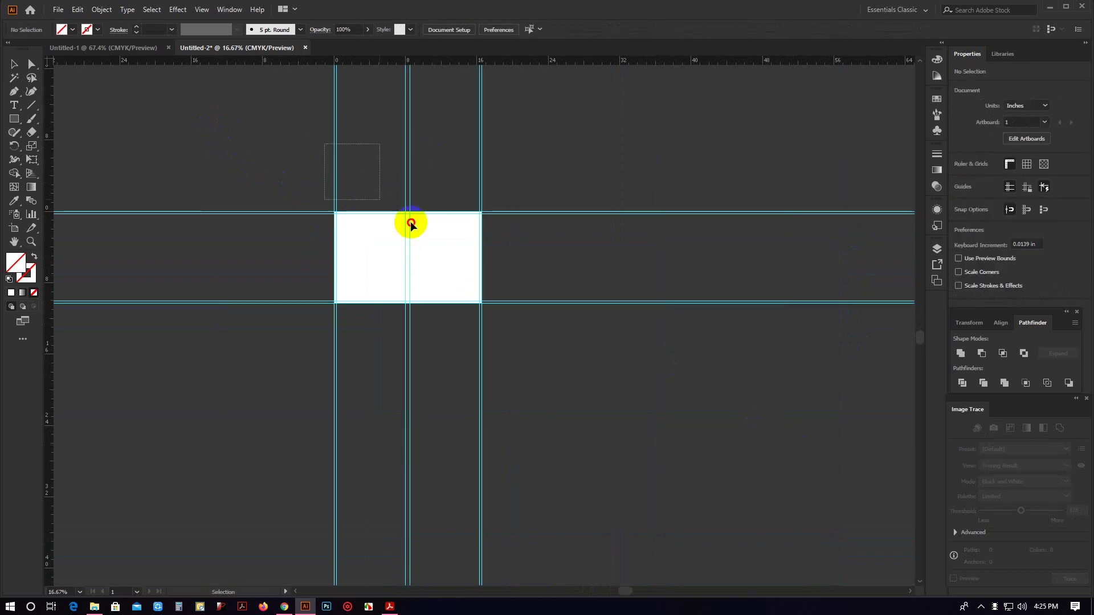
{"action": "left_click_drag", "start_coordinate": [142, 174], "coordinate": [692, 447]}
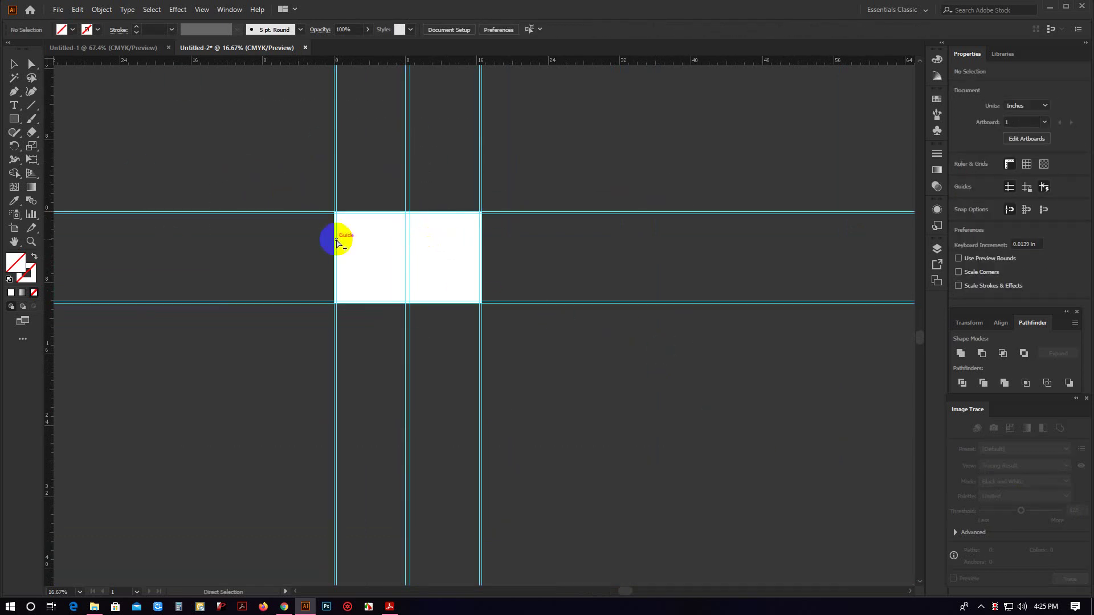
{"action": "scroll", "coordinate": [347, 240], "scroll_direction": "up", "scroll_amount": 4, "text": "alt"}
{"action": "scroll", "coordinate": [627, 273], "scroll_direction": "right", "scroll_amount": 3}
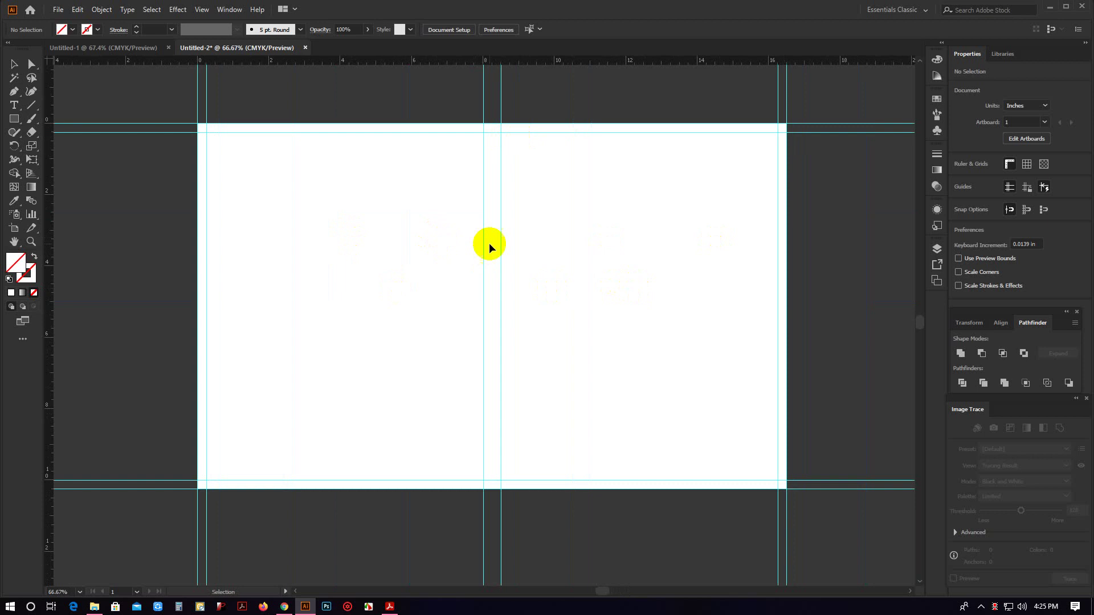
{"action": "left_click", "coordinate": [120, 78]}
Create a new document with two 8 x 10 in artboards.
{"action": "left_click", "coordinate": [57, 10]}
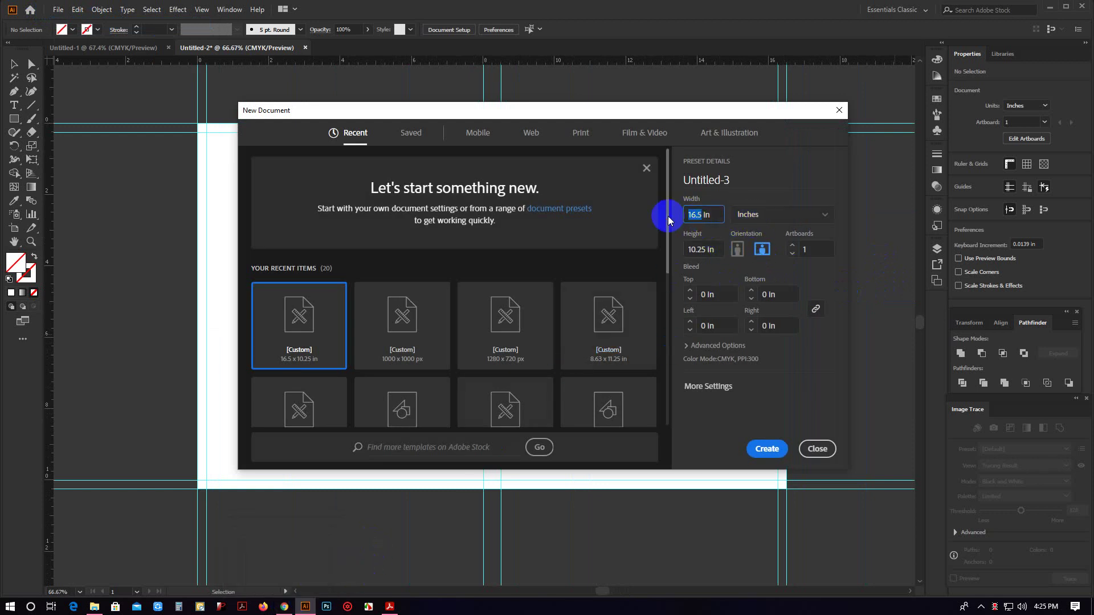
{"action": "type", "text": "8"}
{"action": "left_click", "coordinate": [691, 251]}
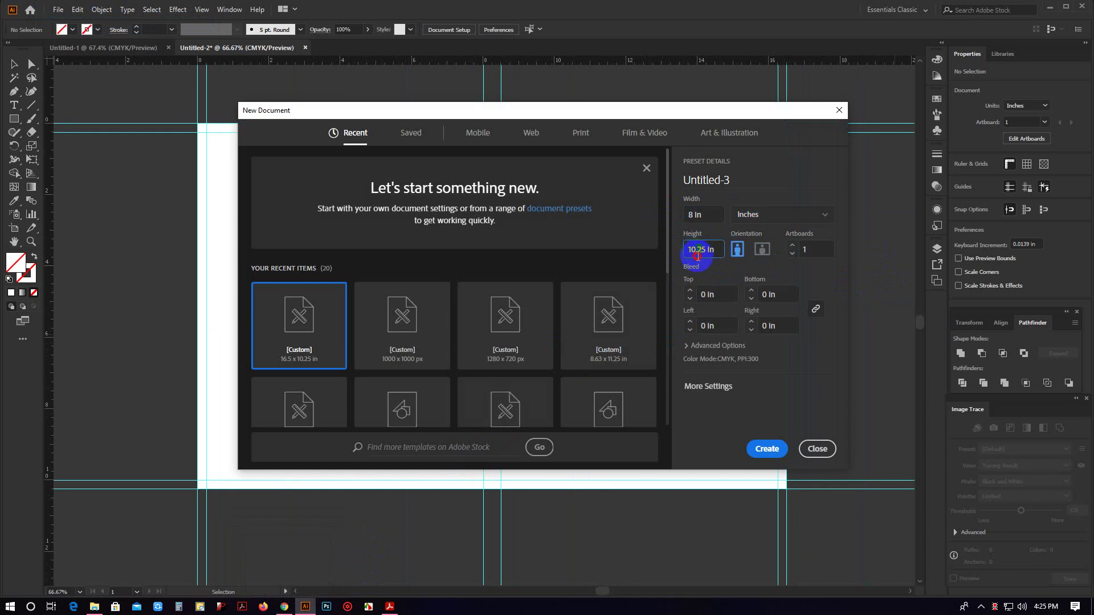
{"action": "type", "text": "810"}
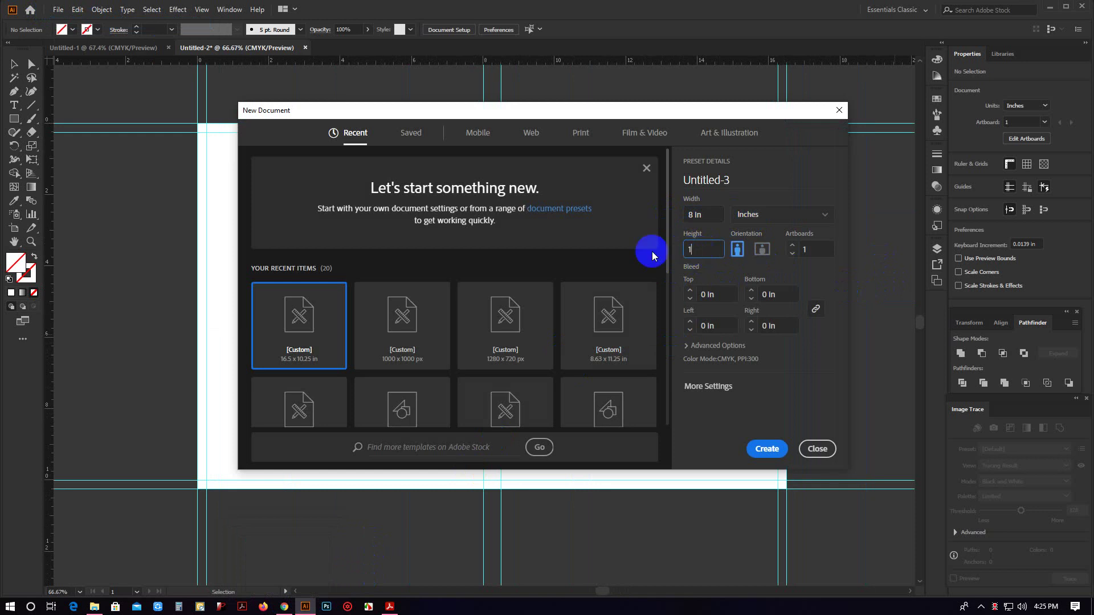
{"action": "left_click", "coordinate": [793, 245]}
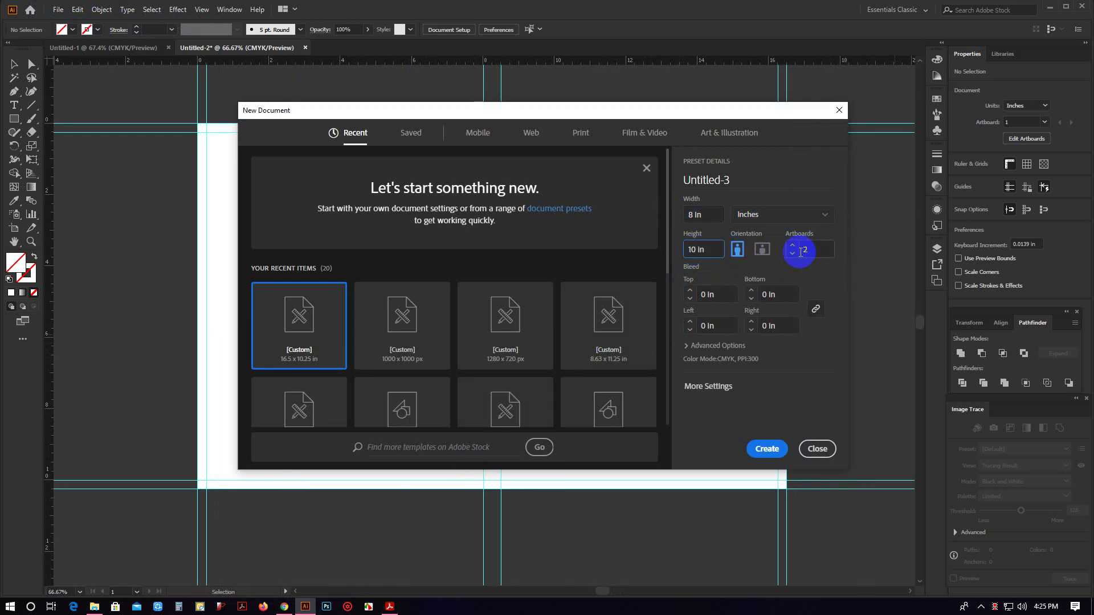
{"action": "left_click", "coordinate": [767, 449]}
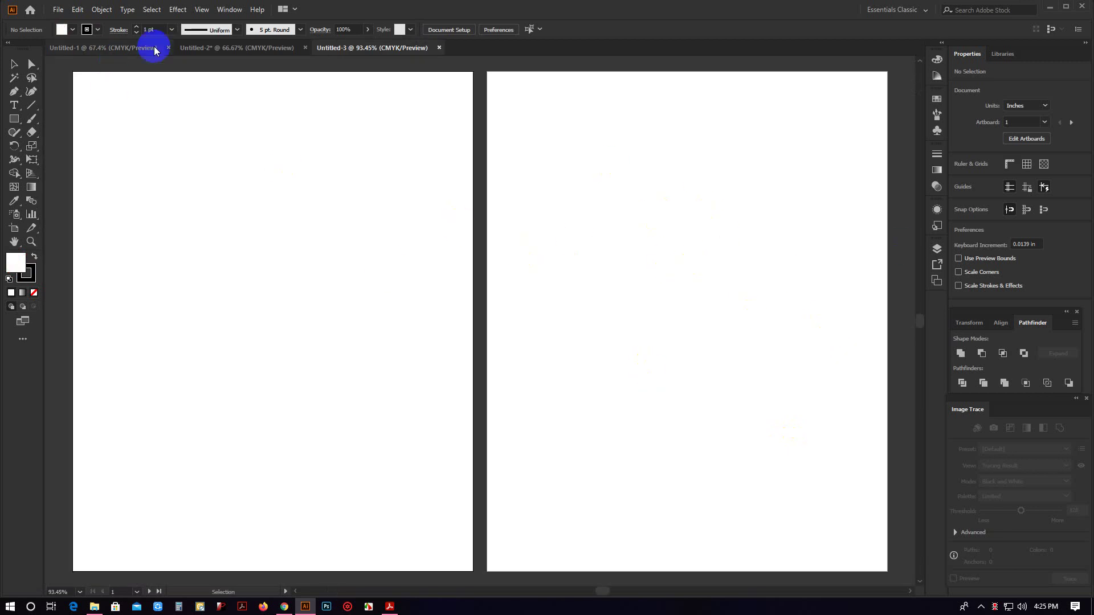
Check Untitled-2, return to Untitled-3, then bring up KDP's cover templates page in Chrome.
{"action": "left_click", "coordinate": [211, 48]}
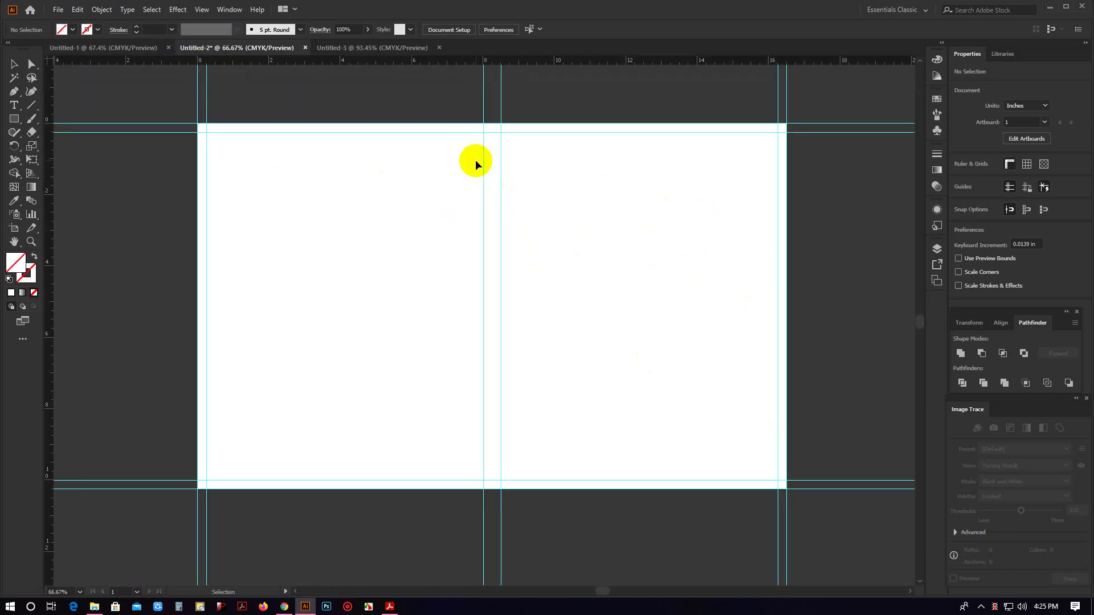
{"action": "left_click", "coordinate": [376, 49]}
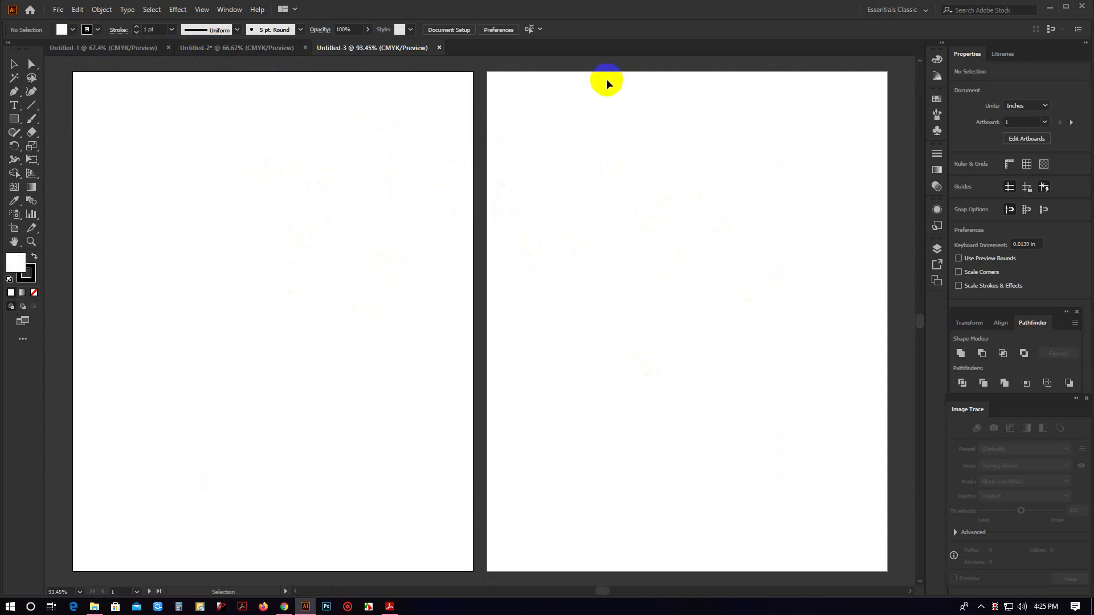
{"action": "left_click", "coordinate": [285, 606]}
{"action": "left_click", "coordinate": [472, 9]}
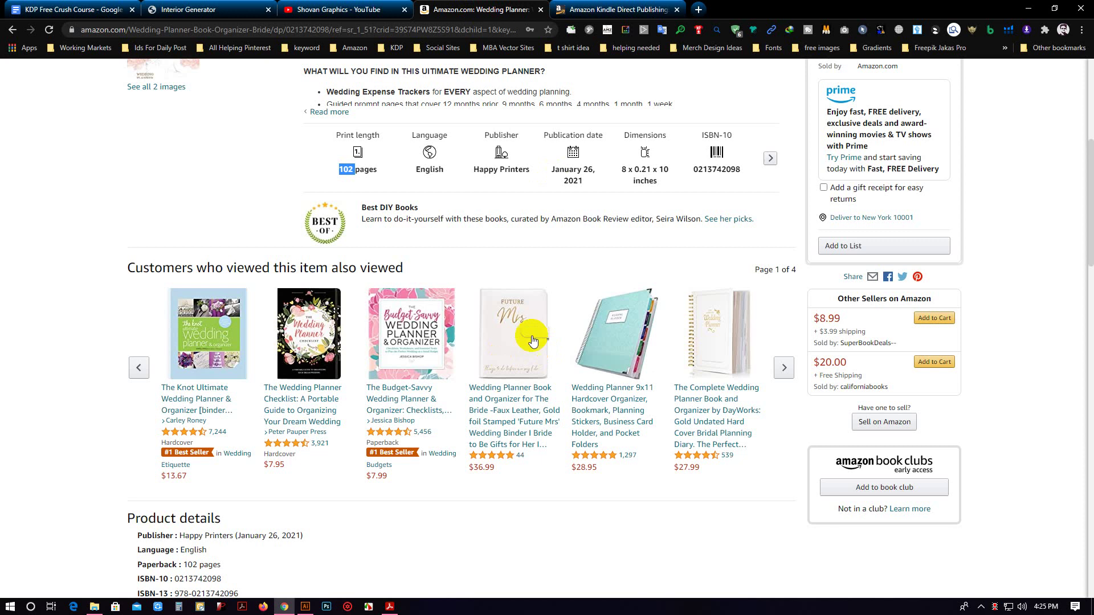
{"action": "scroll", "coordinate": [531, 341], "scroll_direction": "up", "scroll_amount": 4}
{"action": "scroll", "coordinate": [593, 262], "scroll_direction": "up", "scroll_amount": 2}
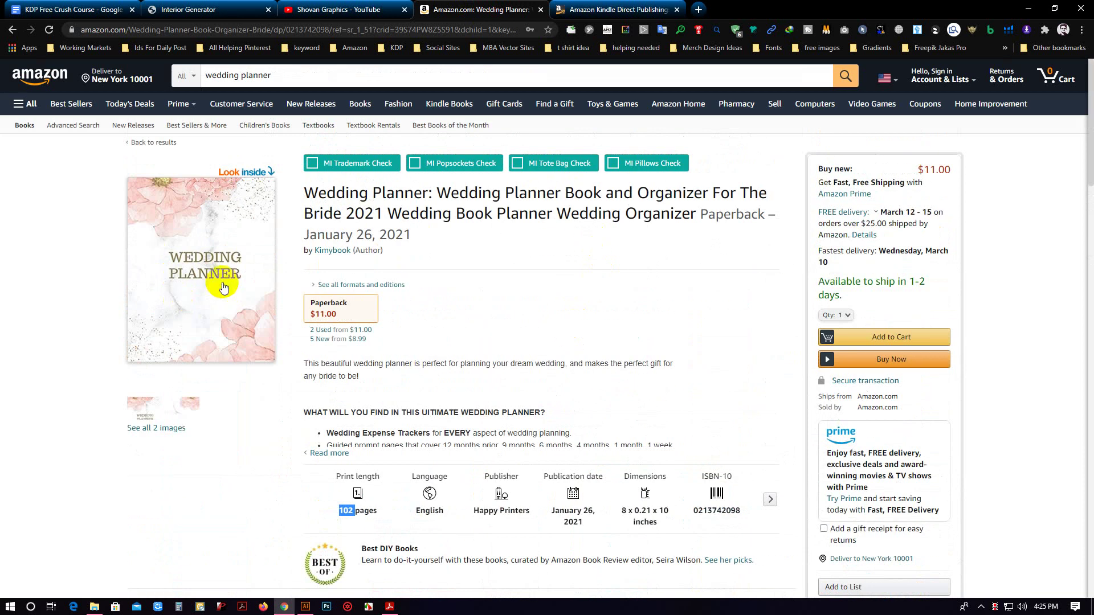
{"action": "left_click", "coordinate": [618, 9]}
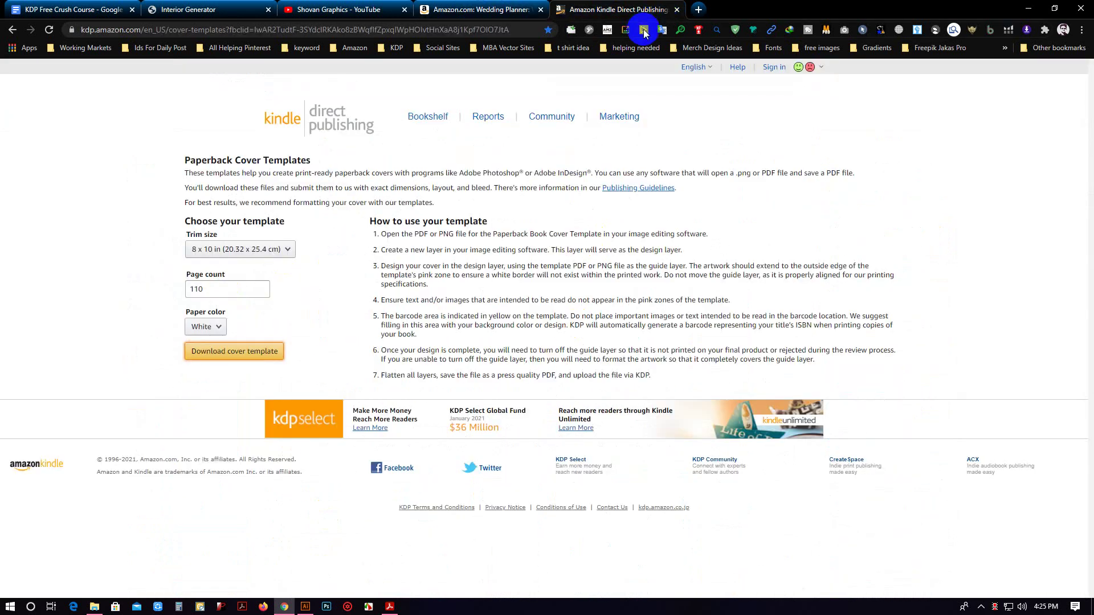
Search the web for Freepik and open the Freepik home page.
{"action": "left_click", "coordinate": [373, 29]}
{"action": "type", "text": "free"}
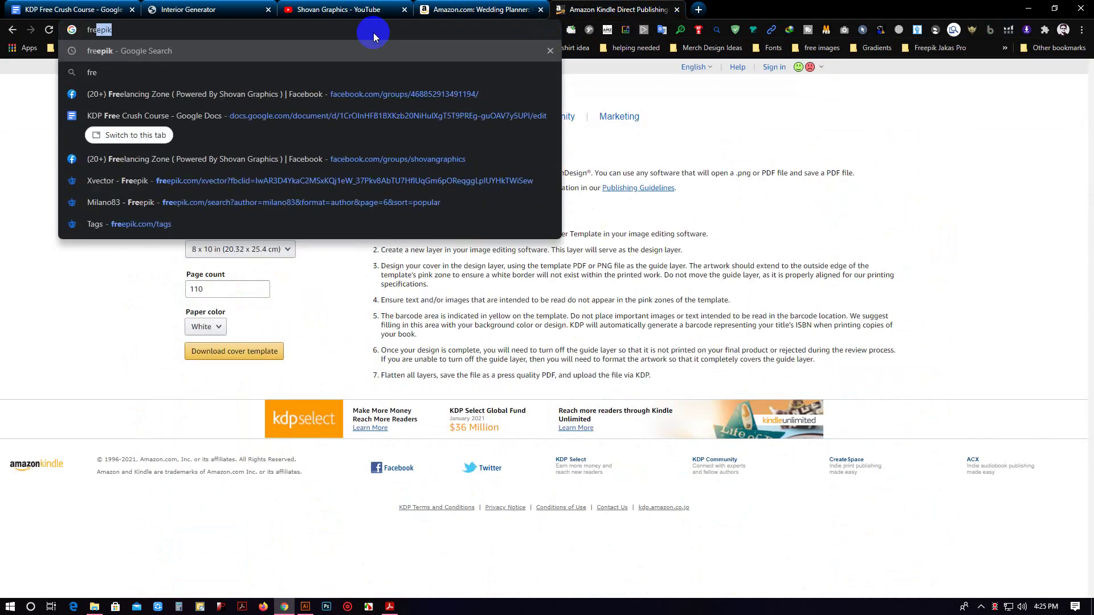
{"action": "key", "text": "Return"}
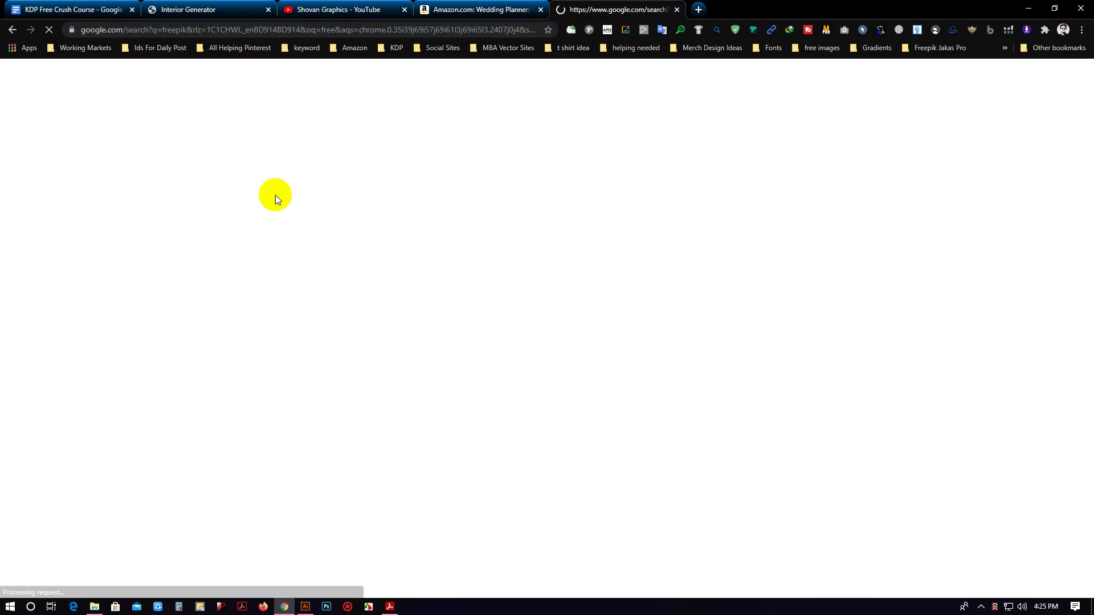
{"action": "left_click", "coordinate": [205, 189]}
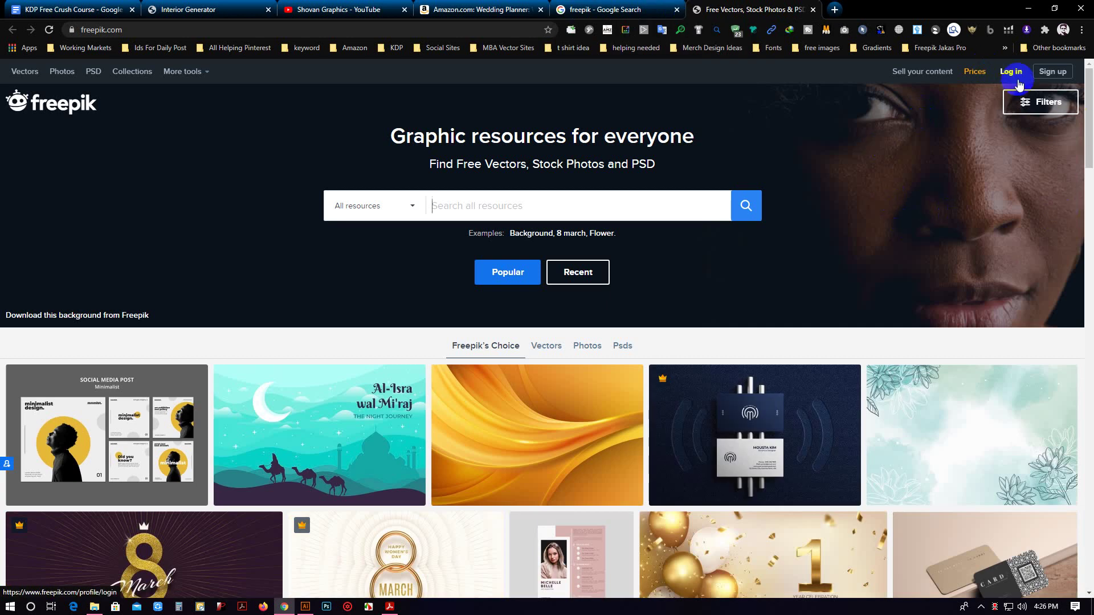
{"action": "scroll", "coordinate": [1028, 182], "scroll_direction": "down", "scroll_amount": 3}
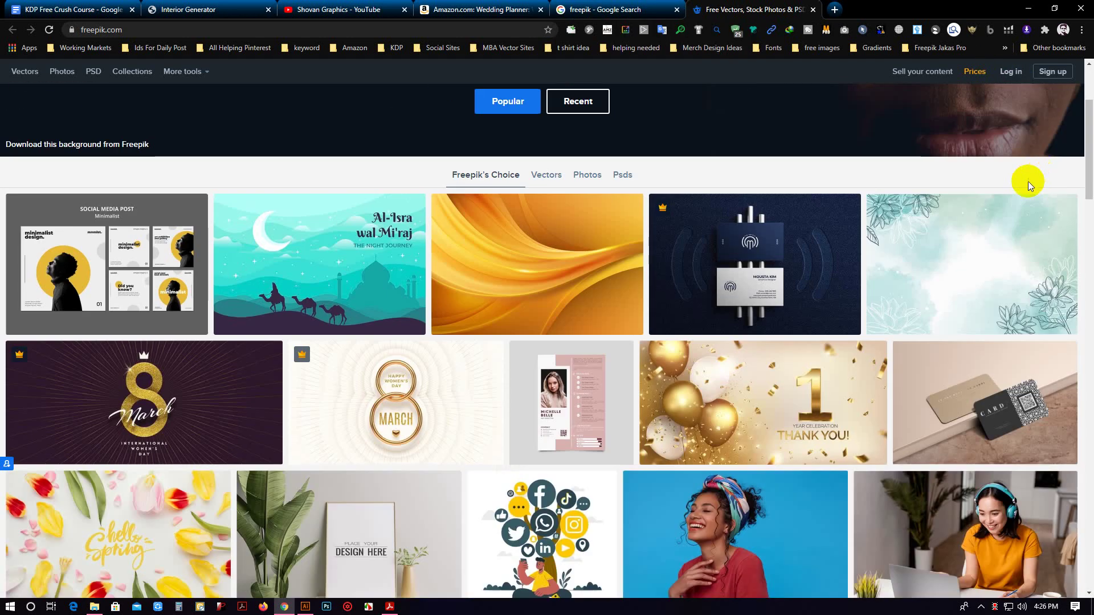
{"action": "scroll", "coordinate": [854, 245], "scroll_direction": "down", "scroll_amount": 2}
{"action": "scroll", "coordinate": [712, 296], "scroll_direction": "down", "scroll_amount": 4}
{"action": "scroll", "coordinate": [602, 338], "scroll_direction": "up", "scroll_amount": 3}
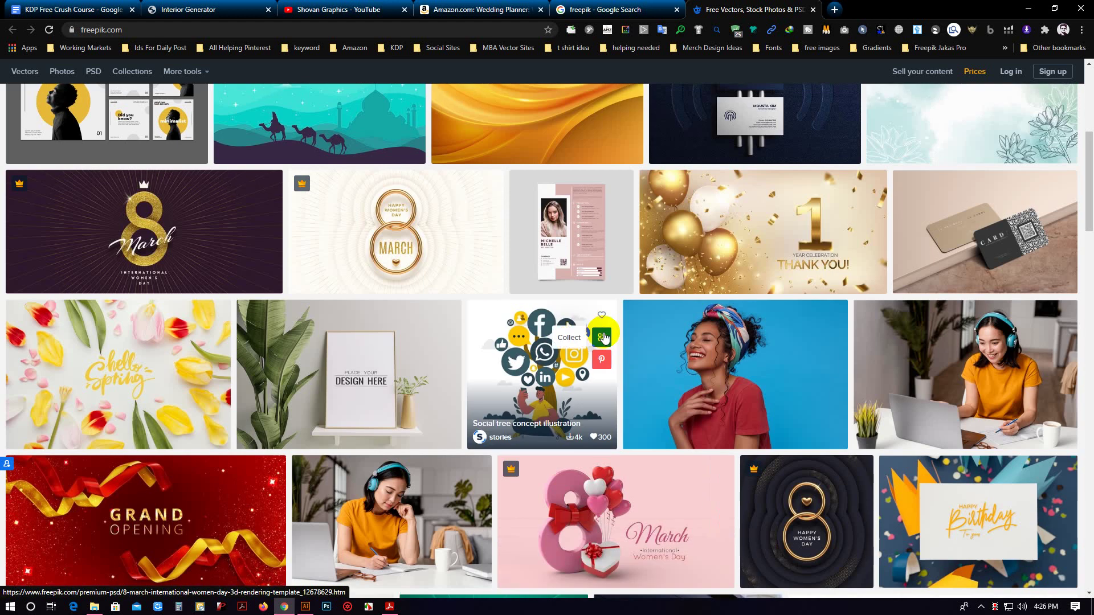
{"action": "scroll", "coordinate": [603, 338], "scroll_direction": "up", "scroll_amount": 1}
{"action": "scroll", "coordinate": [541, 245], "scroll_direction": "up", "scroll_amount": 5}
{"action": "type", "text": "wedding"}
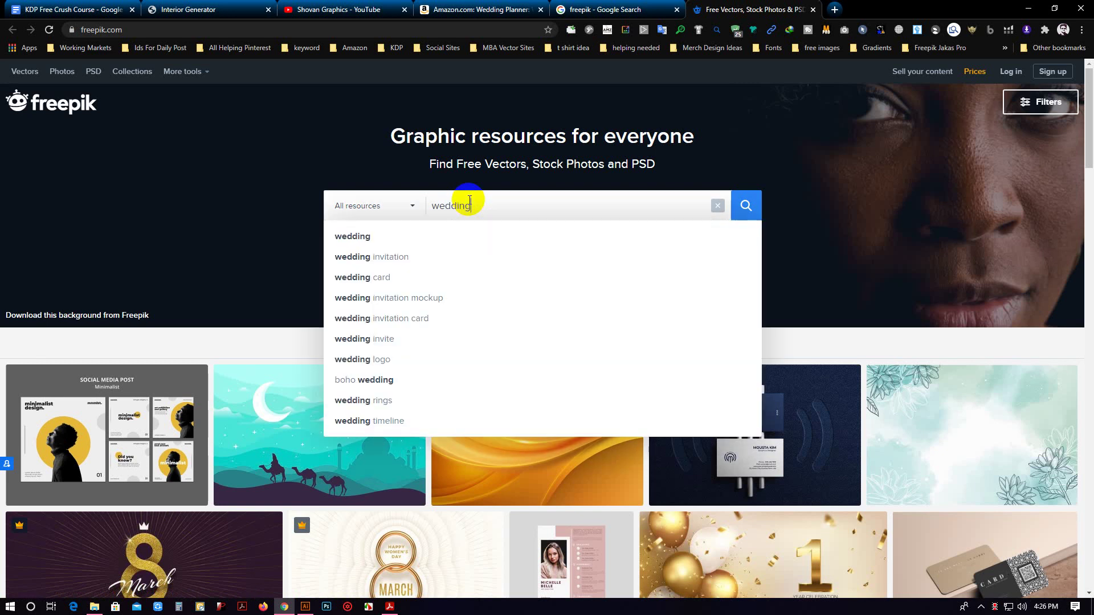
Dismiss the search suggestions and look over the Amazon wedding planner product page.
{"action": "left_click", "coordinate": [411, 249]}
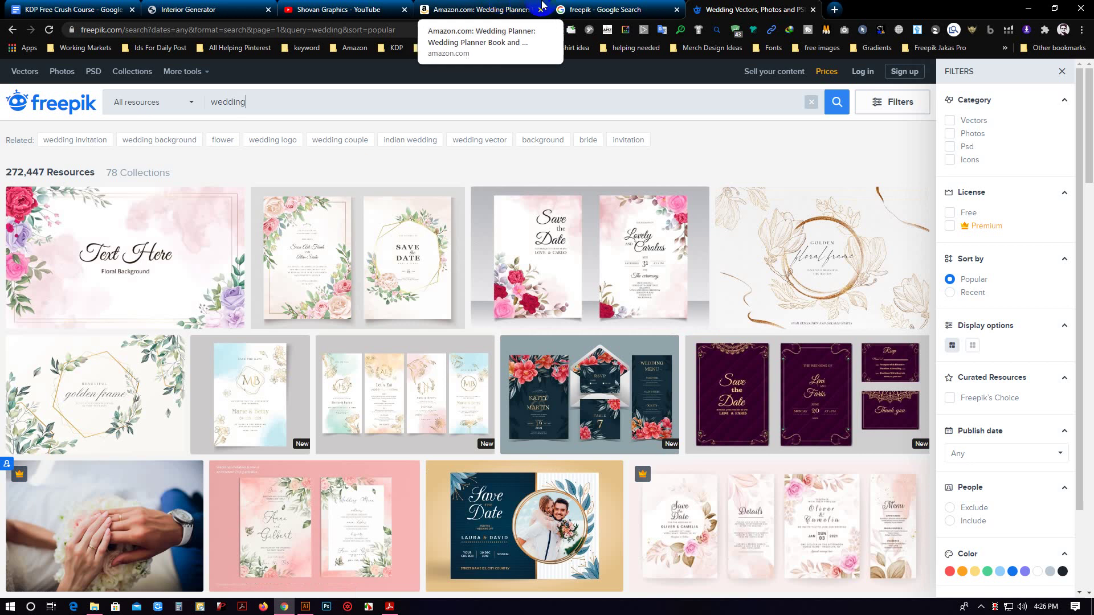
{"action": "left_click", "coordinate": [511, 8]}
{"action": "scroll", "coordinate": [256, 239], "scroll_direction": "down", "scroll_amount": 3}
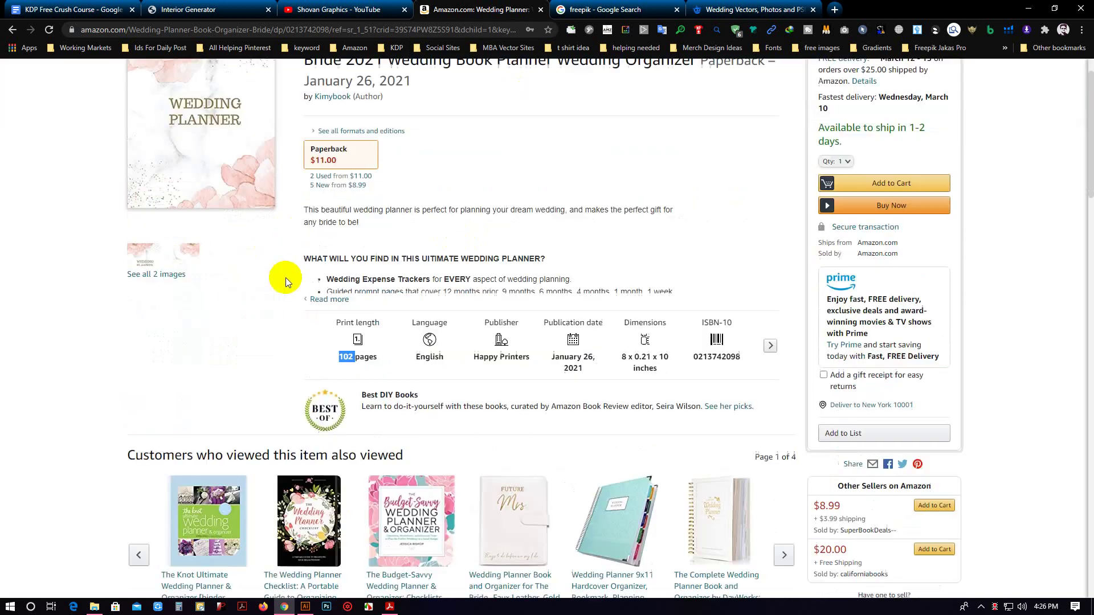
{"action": "scroll", "coordinate": [302, 293], "scroll_direction": "down", "scroll_amount": 9}
Back on Freepik, open the Floral background with golden nature result in a new tab.
{"action": "left_click", "coordinate": [744, 7]}
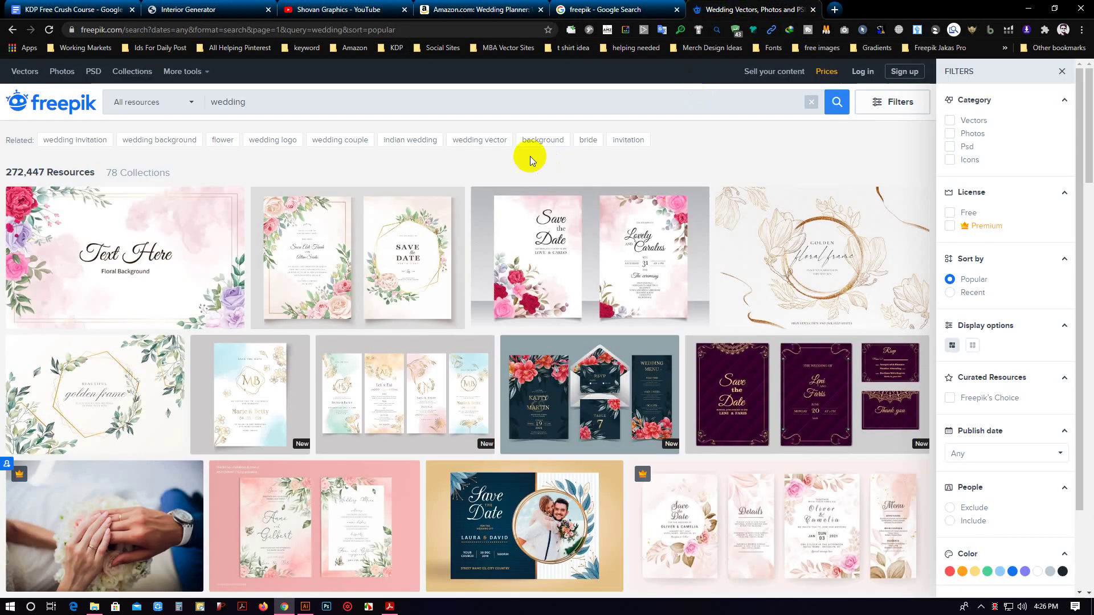
{"action": "scroll", "coordinate": [530, 156], "scroll_direction": "down", "scroll_amount": 3}
{"action": "scroll", "coordinate": [529, 171], "scroll_direction": "down", "scroll_amount": 3}
{"action": "scroll", "coordinate": [533, 232], "scroll_direction": "down", "scroll_amount": 1}
{"action": "scroll", "coordinate": [528, 267], "scroll_direction": "down", "scroll_amount": 1}
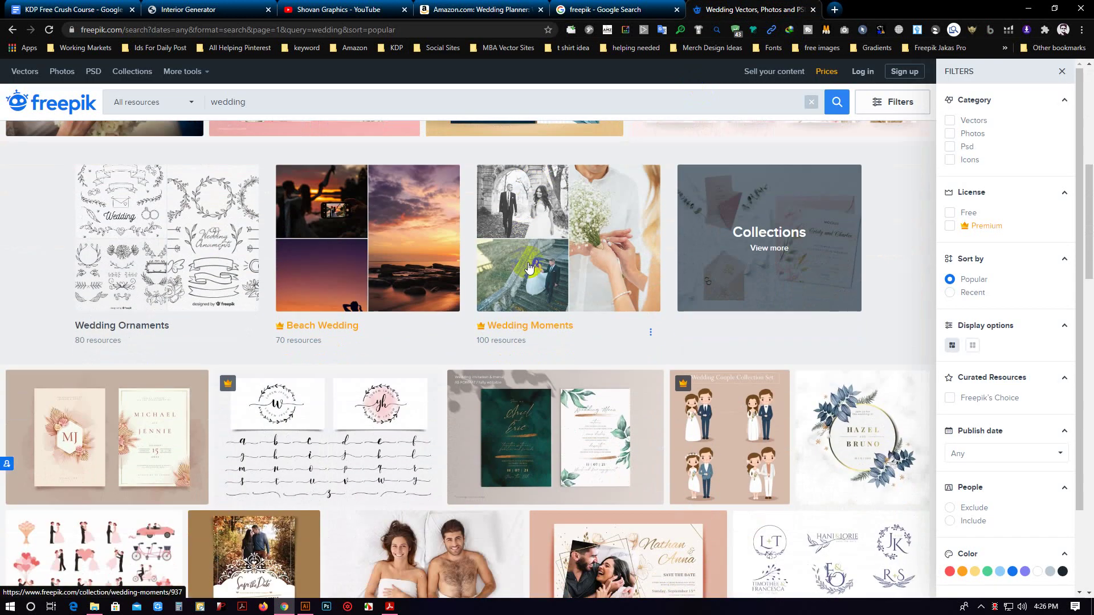
{"action": "scroll", "coordinate": [529, 267], "scroll_direction": "down", "scroll_amount": 1}
{"action": "scroll", "coordinate": [518, 268], "scroll_direction": "down", "scroll_amount": 2}
{"action": "scroll", "coordinate": [530, 276], "scroll_direction": "down", "scroll_amount": 4}
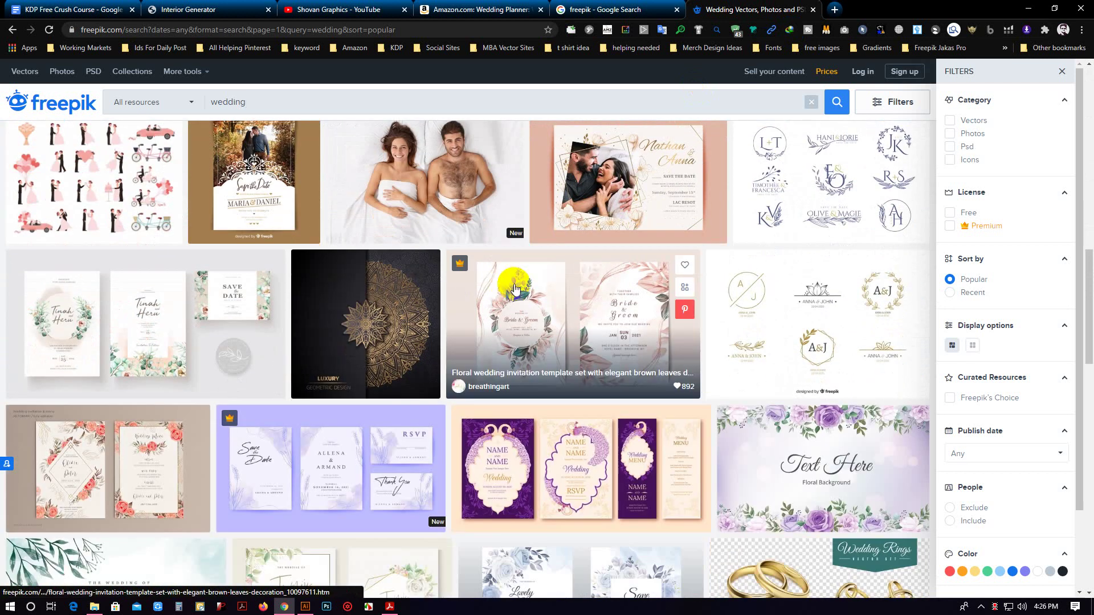
{"action": "scroll", "coordinate": [514, 288], "scroll_direction": "down", "scroll_amount": 5}
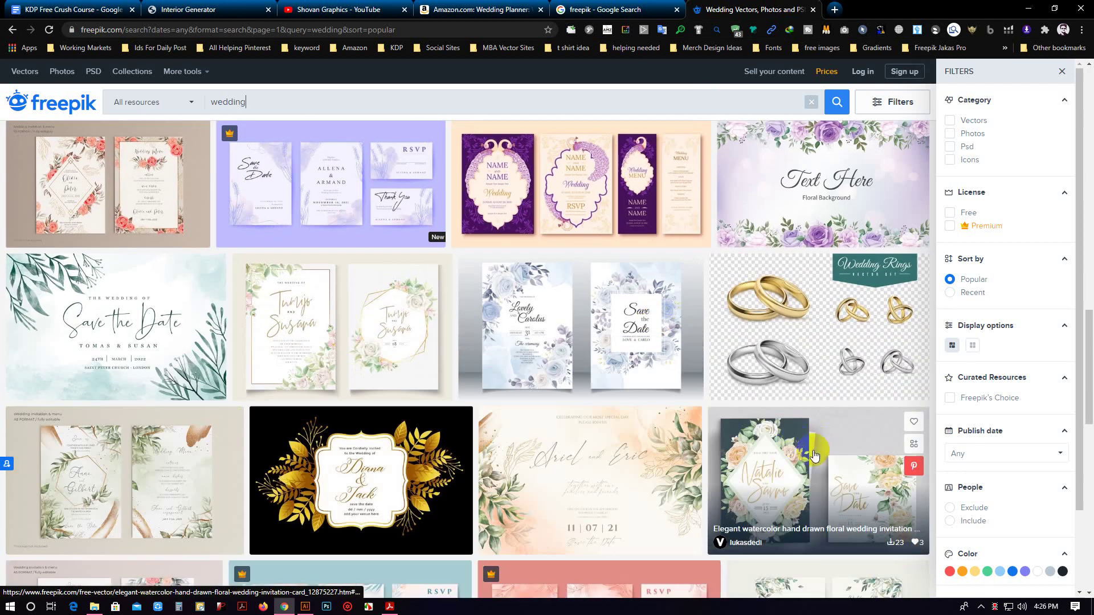
{"action": "scroll", "coordinate": [627, 479], "scroll_direction": "up", "scroll_amount": 10}
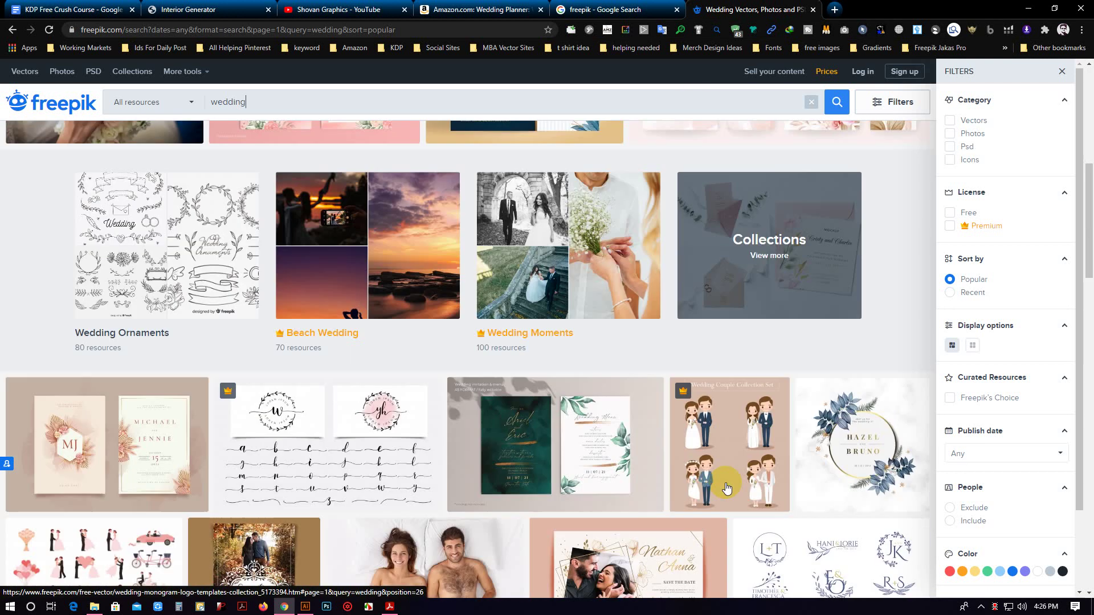
{"action": "scroll", "coordinate": [722, 488], "scroll_direction": "up", "scroll_amount": 5}
{"action": "scroll", "coordinate": [838, 340], "scroll_direction": "up", "scroll_amount": 3}
{"action": "right_click", "coordinate": [833, 176]}
{"action": "left_click", "coordinate": [836, 184]}
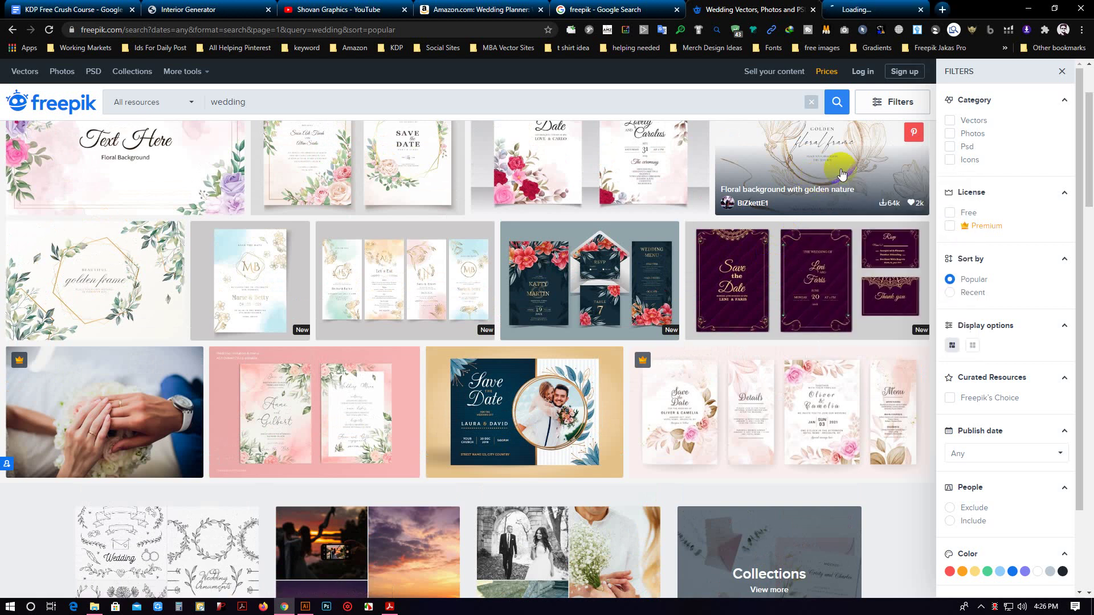
Scroll through the remaining Freepik wedding search results.
{"action": "scroll", "coordinate": [837, 193], "scroll_direction": "up", "scroll_amount": 1}
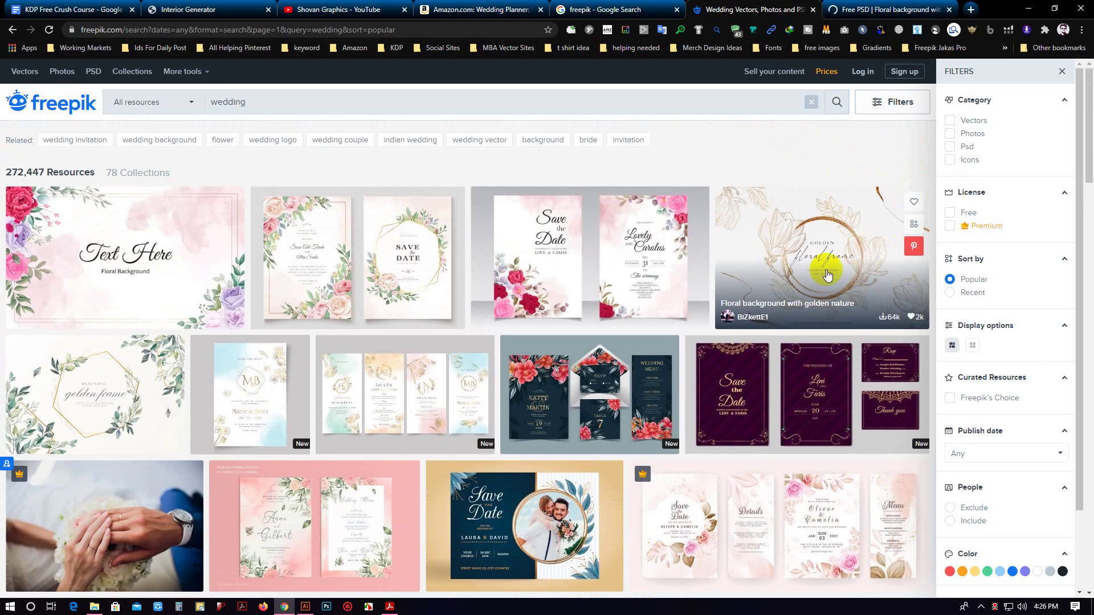
{"action": "scroll", "coordinate": [827, 276], "scroll_direction": "down", "scroll_amount": 5}
{"action": "scroll", "coordinate": [829, 287], "scroll_direction": "down", "scroll_amount": 6}
{"action": "scroll", "coordinate": [826, 307], "scroll_direction": "down", "scroll_amount": 3}
{"action": "scroll", "coordinate": [823, 319], "scroll_direction": "down", "scroll_amount": 3}
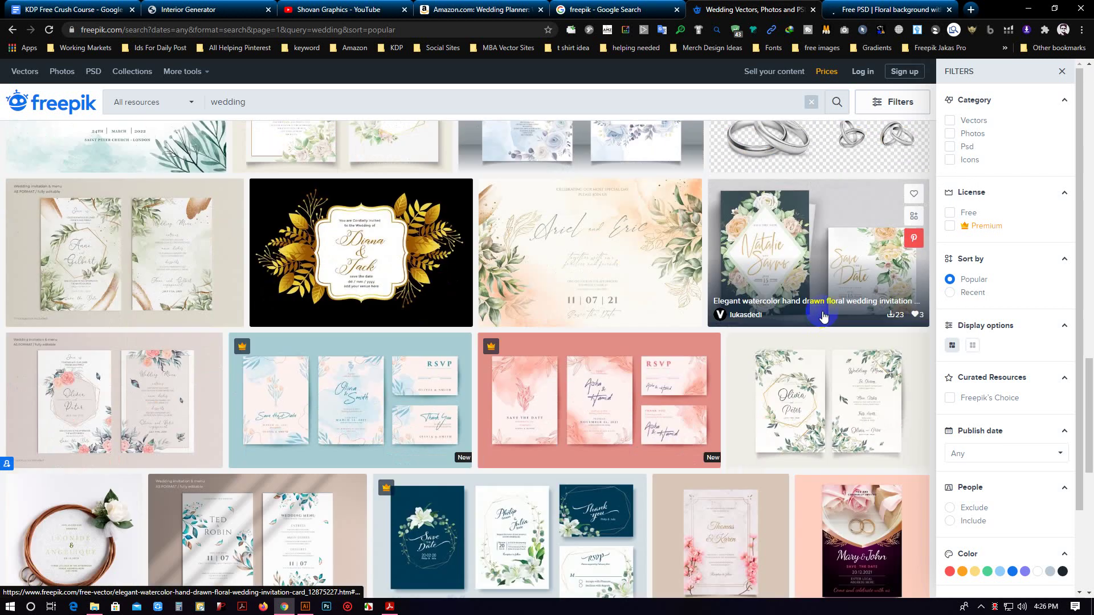
{"action": "scroll", "coordinate": [823, 315], "scroll_direction": "down", "scroll_amount": 2}
{"action": "scroll", "coordinate": [818, 317], "scroll_direction": "down", "scroll_amount": 1}
{"action": "scroll", "coordinate": [840, 342], "scroll_direction": "down", "scroll_amount": 3}
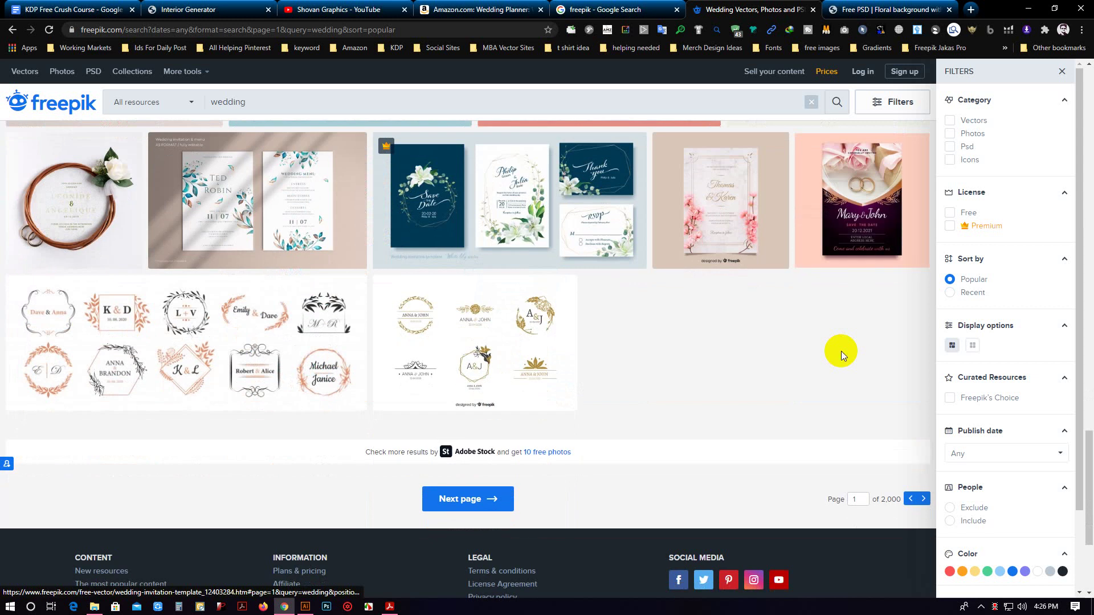
{"action": "scroll", "coordinate": [841, 351], "scroll_direction": "up", "scroll_amount": 3}
{"action": "scroll", "coordinate": [843, 319], "scroll_direction": "up", "scroll_amount": 3}
{"action": "scroll", "coordinate": [866, 268], "scroll_direction": "up", "scroll_amount": 3}
{"action": "scroll", "coordinate": [848, 268], "scroll_direction": "up", "scroll_amount": 3}
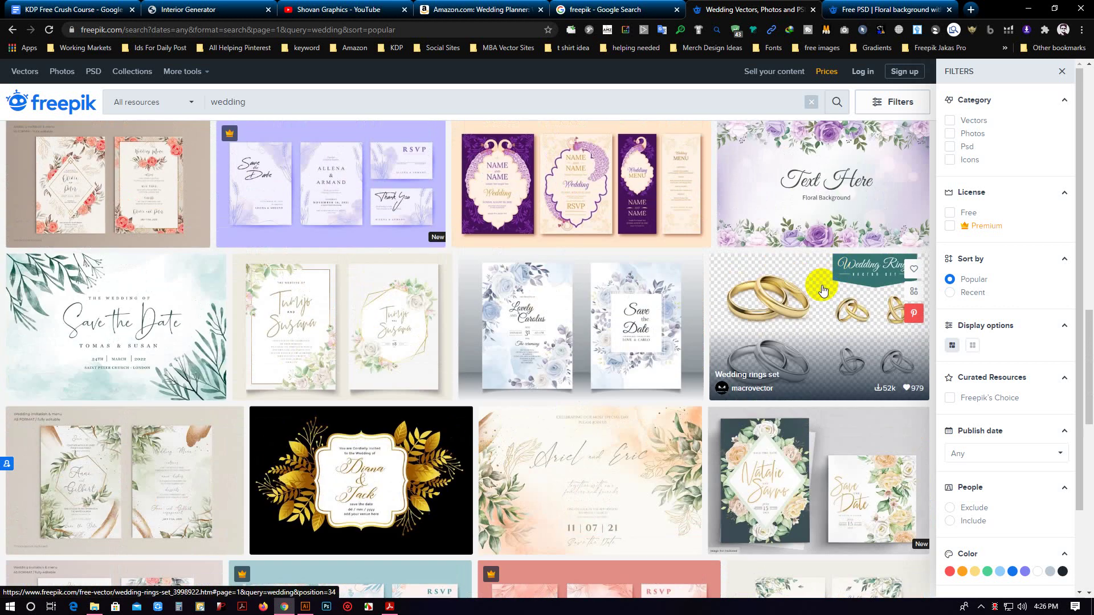
Download the Wedding rings set as a free zip through IDM.
{"action": "left_click", "coordinate": [843, 326]}
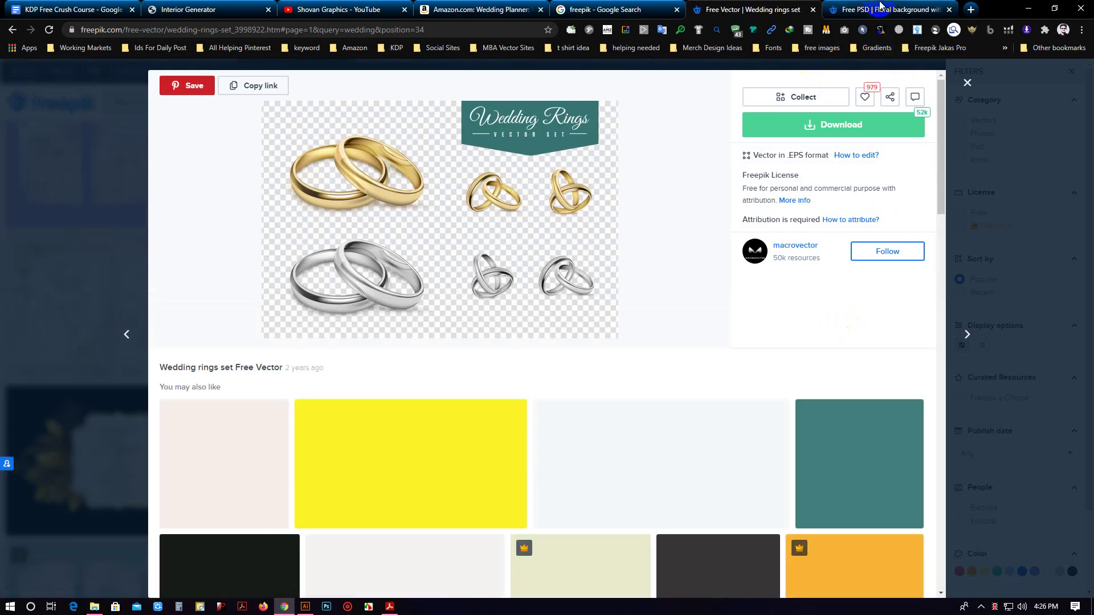
{"action": "left_click", "coordinate": [831, 131]}
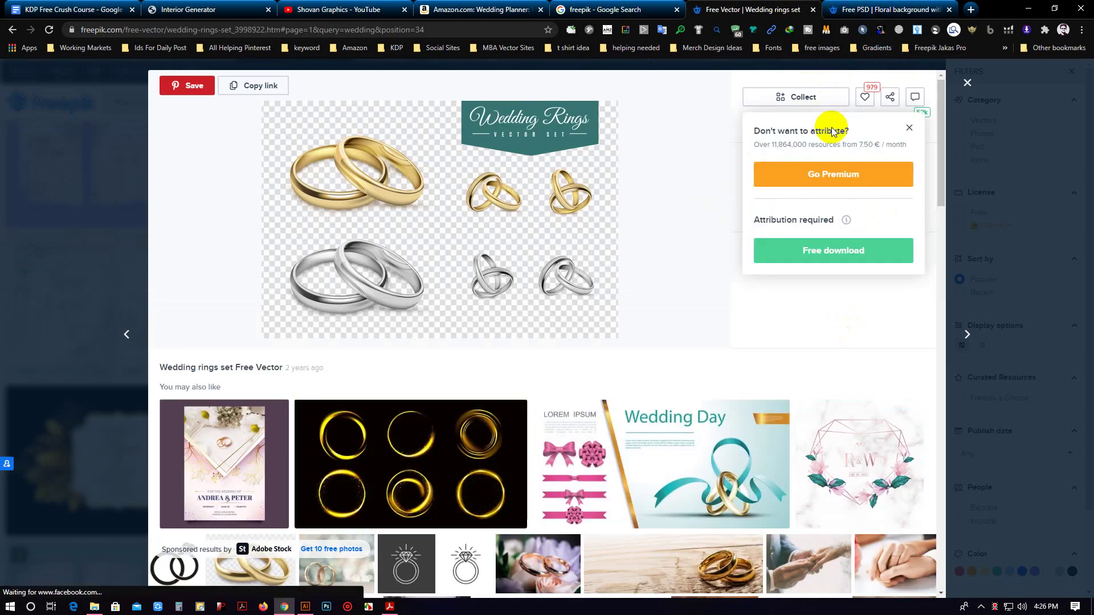
{"action": "left_click", "coordinate": [819, 252]}
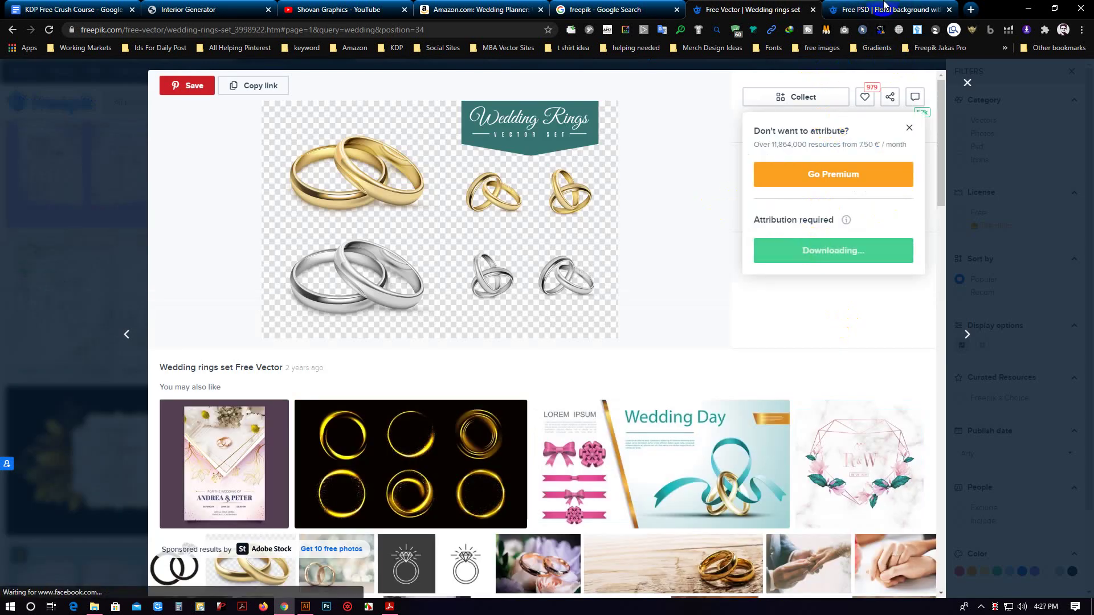
{"action": "key", "text": "ctrl+Tab"}
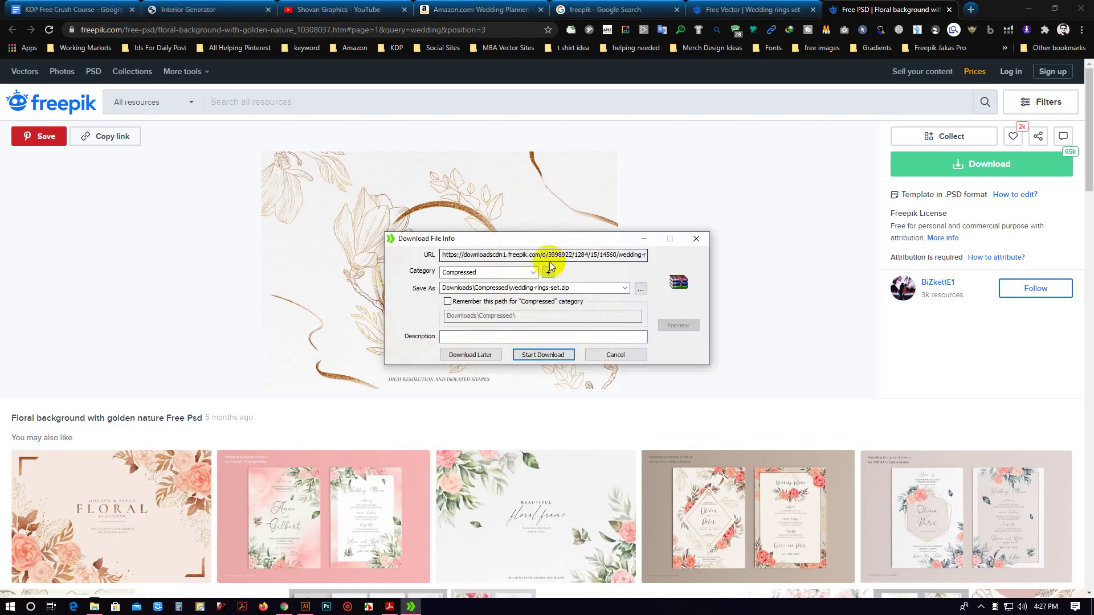
{"action": "left_click", "coordinate": [550, 354]}
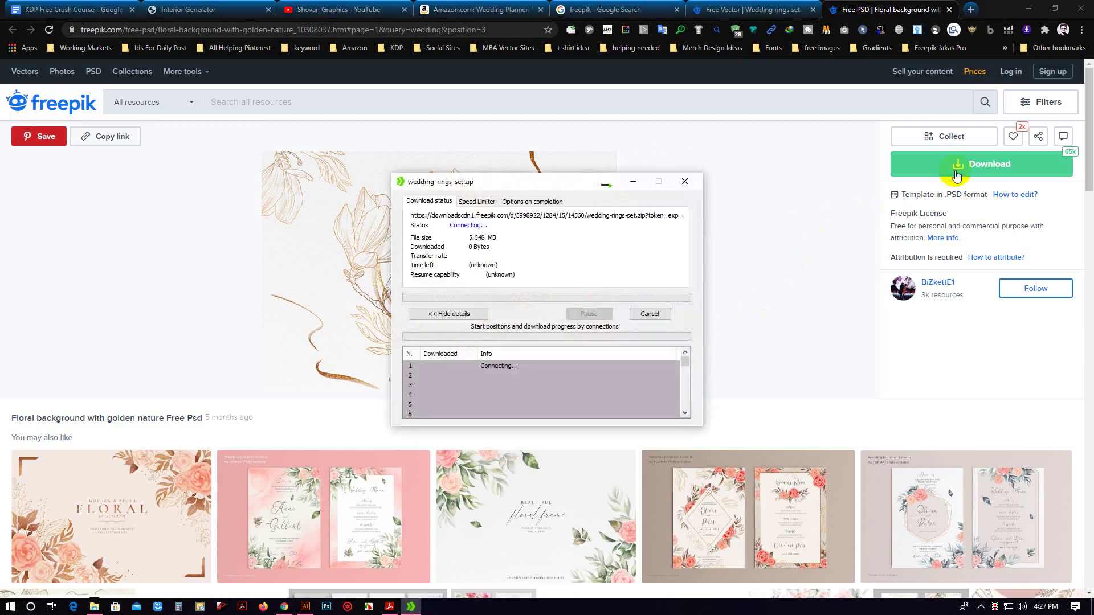
Download the floral golden-nature background zip, then return to the wedding rings page.
{"action": "left_click", "coordinate": [958, 177]}
{"action": "left_click", "coordinate": [905, 292]}
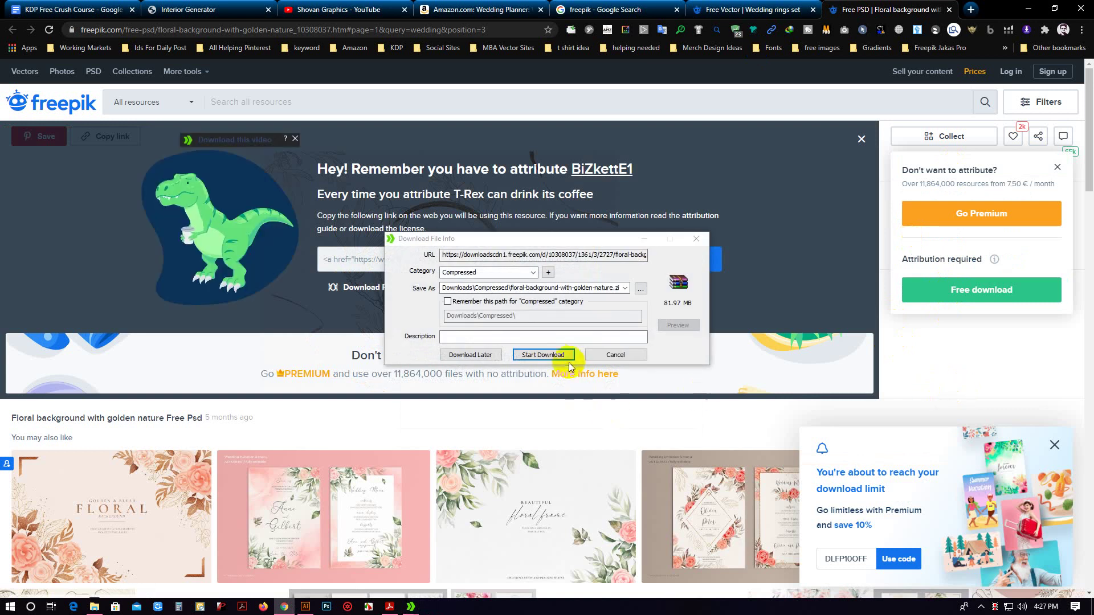
{"action": "left_click", "coordinate": [557, 355]}
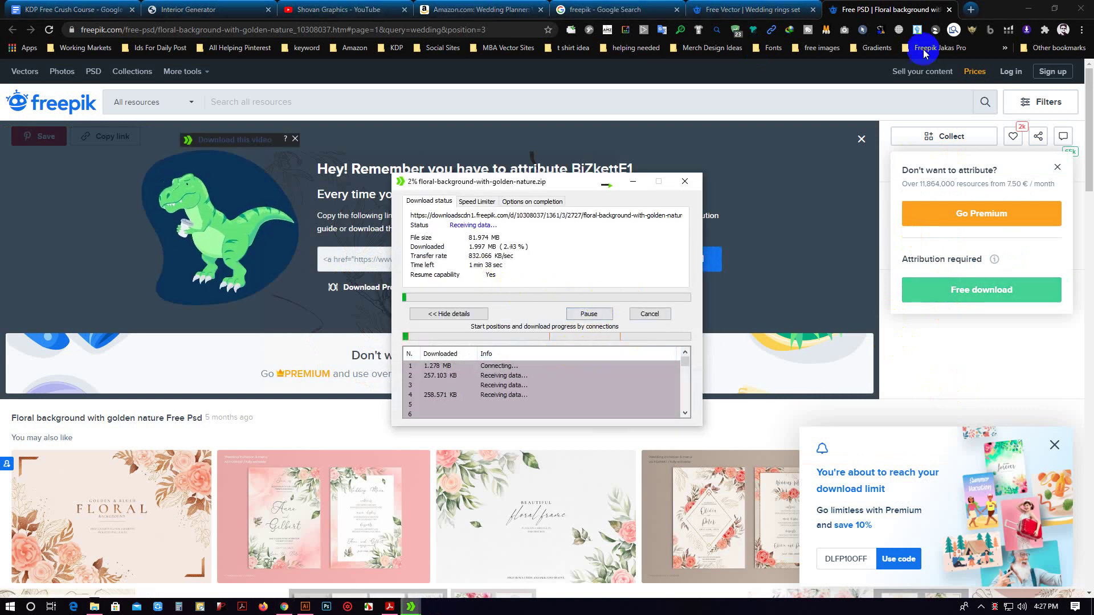
{"action": "left_click", "coordinate": [752, 9]}
{"action": "scroll", "coordinate": [724, 271], "scroll_direction": "down", "scroll_amount": 2}
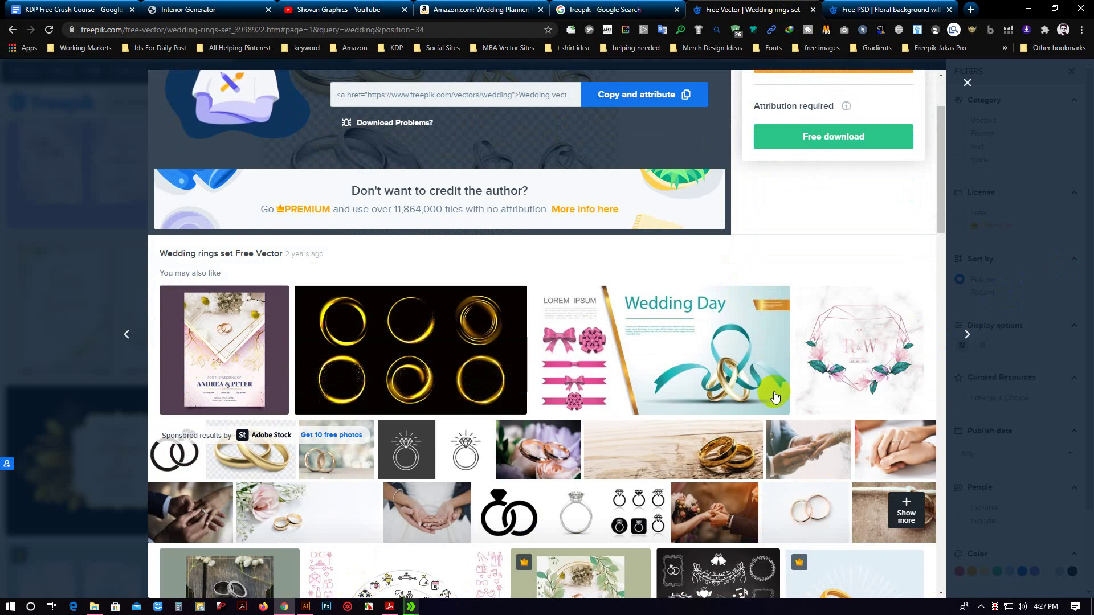
{"action": "left_click", "coordinate": [1029, 190]}
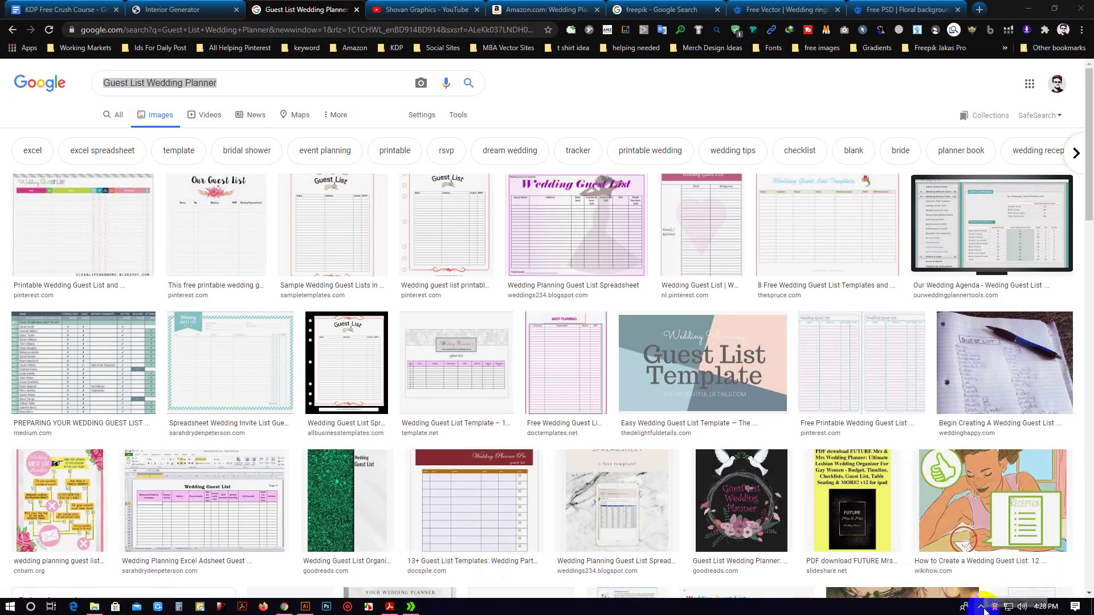
From the IDM tray list, view the floral background zip's contents in WinRAR.
{"action": "left_click", "coordinate": [982, 608]}
{"action": "left_click", "coordinate": [961, 585]}
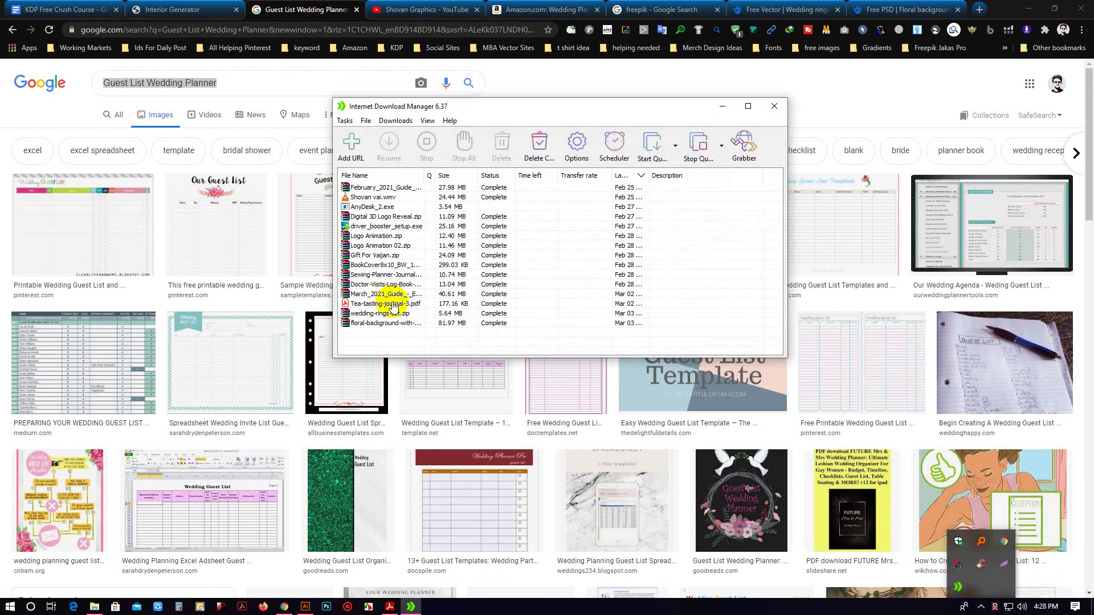
{"action": "left_click", "coordinate": [391, 314]}
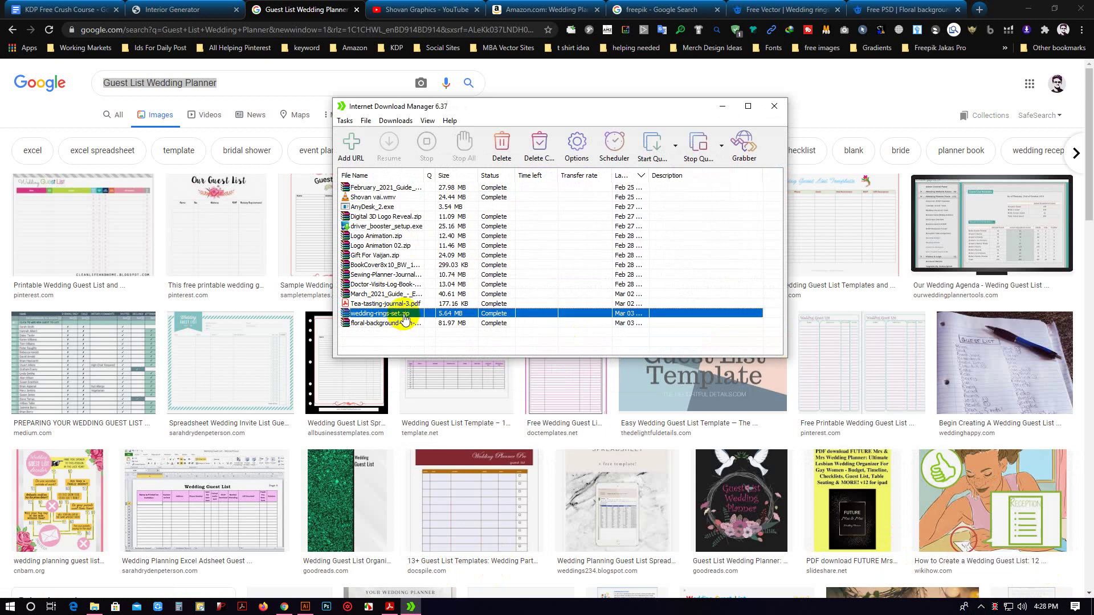
{"action": "double_click", "coordinate": [411, 323]}
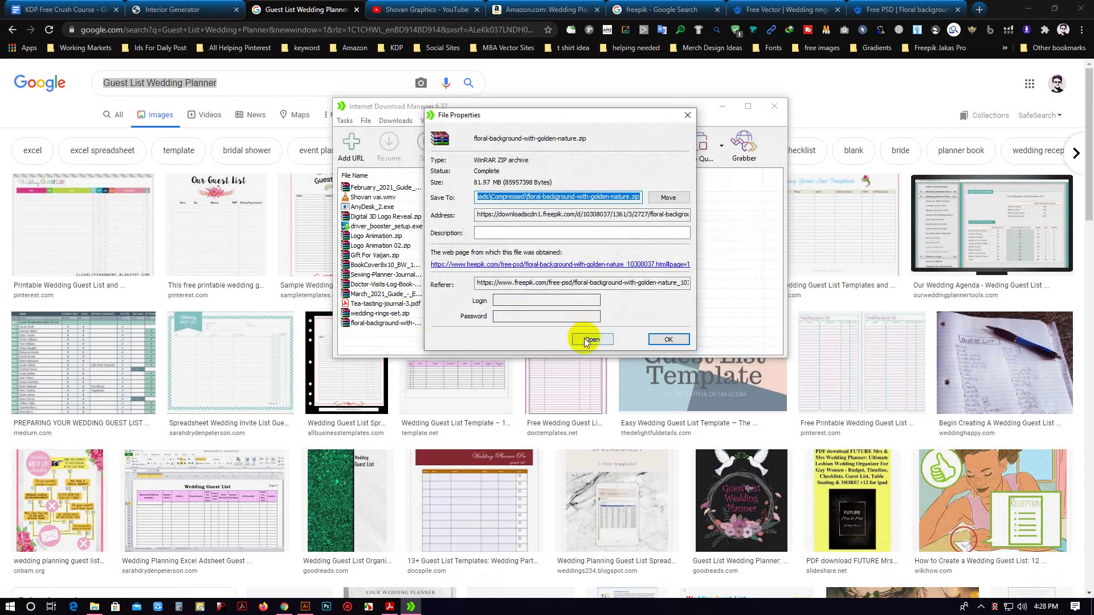
{"action": "left_click", "coordinate": [586, 341]}
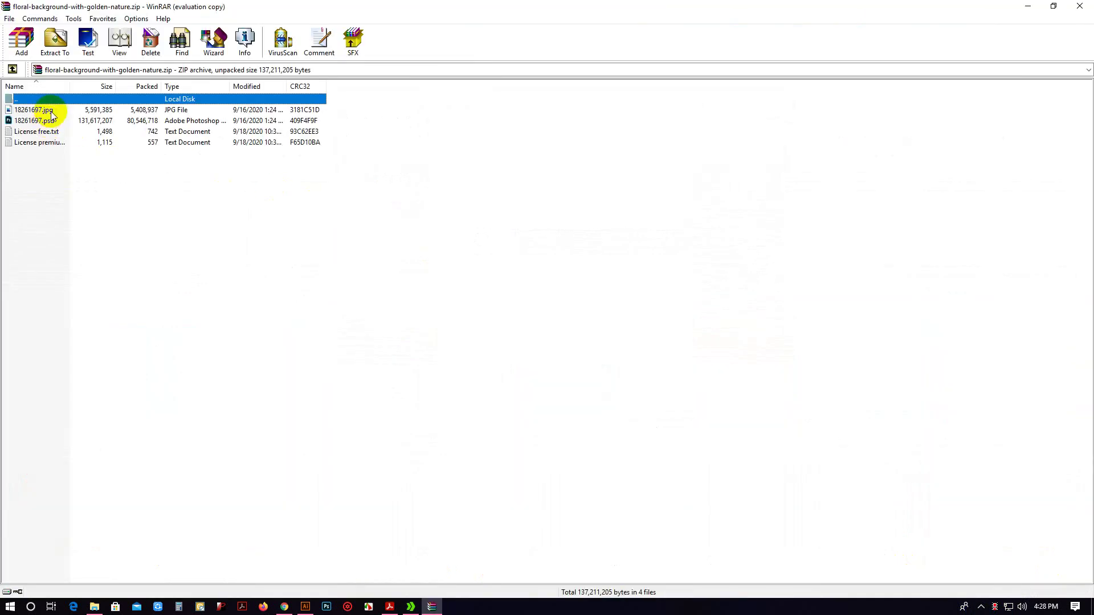
{"action": "left_click", "coordinate": [608, 307]}
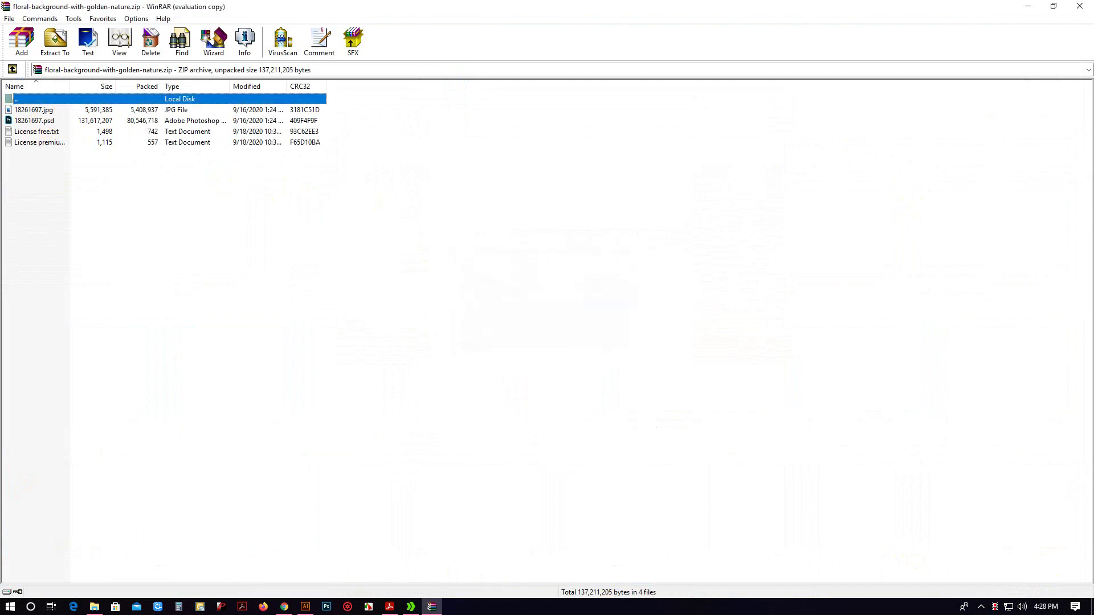
Close WinRAR and IDM, then request the wedding rings set's free download again.
{"action": "left_click", "coordinate": [1071, 8]}
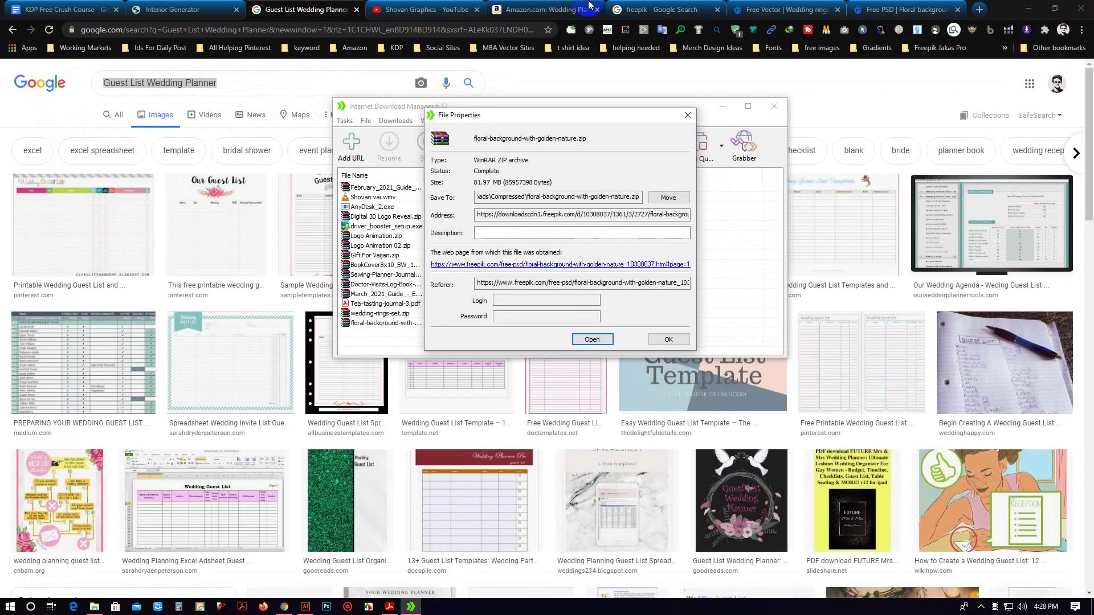
{"action": "left_click", "coordinate": [688, 114]}
{"action": "left_click", "coordinate": [774, 106]}
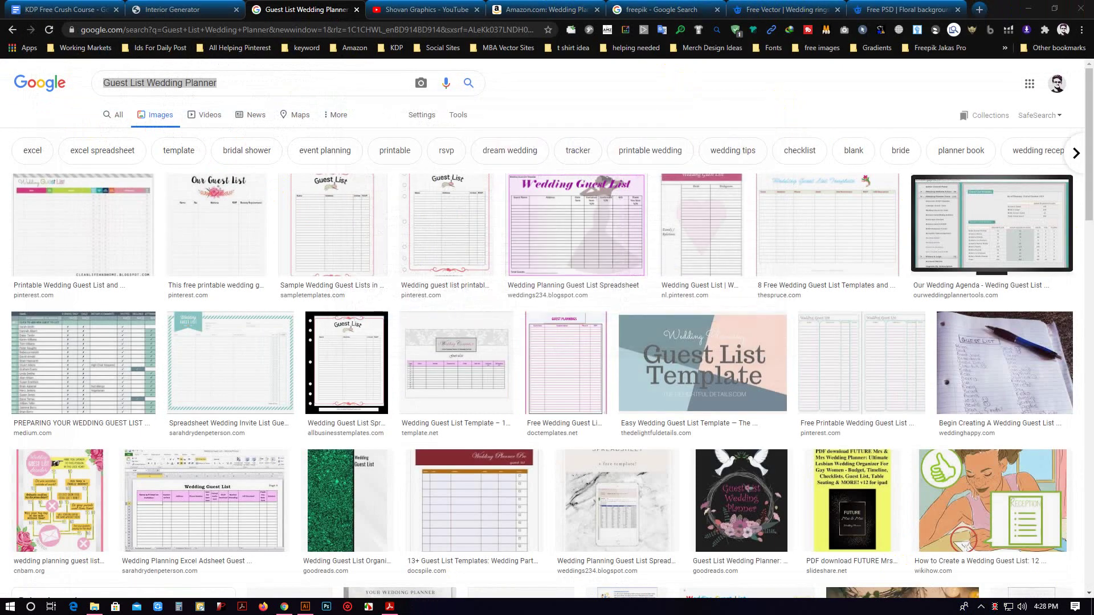
{"action": "left_click", "coordinate": [770, 8]}
{"action": "left_click", "coordinate": [883, 155]}
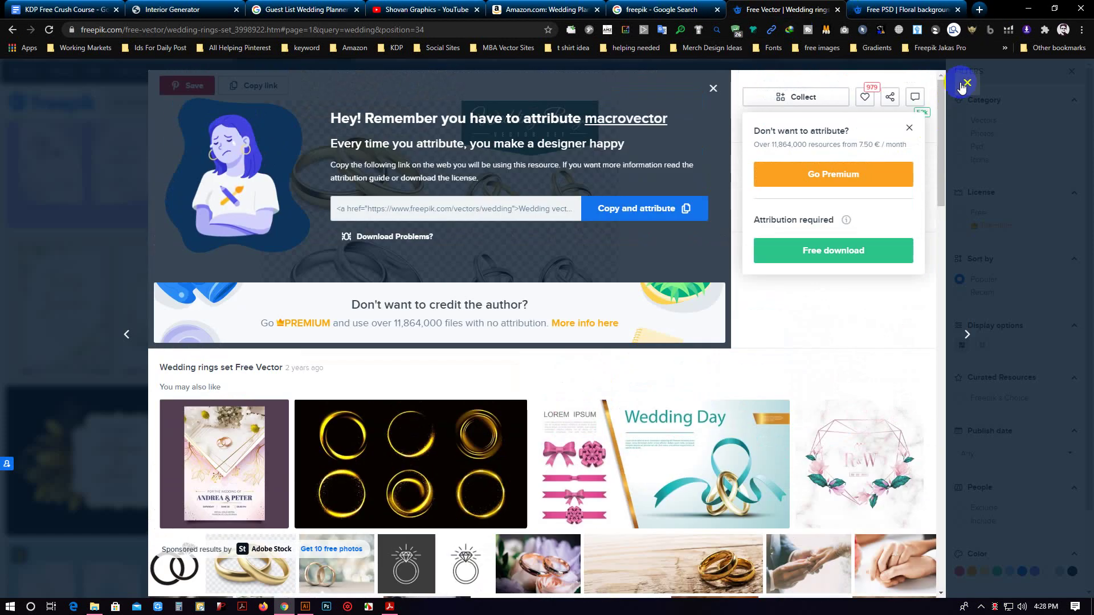
Dismiss the popups and go to page 2 of the wedding results.
{"action": "left_click", "coordinate": [966, 83]}
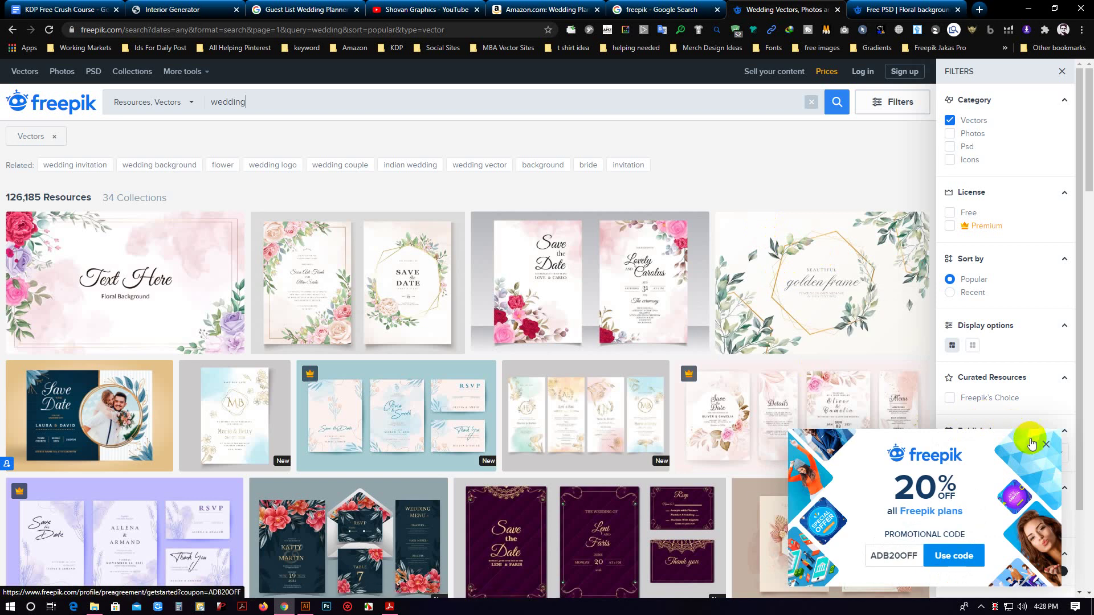
{"action": "left_click", "coordinate": [1045, 443]}
{"action": "scroll", "coordinate": [664, 349], "scroll_direction": "down", "scroll_amount": 3}
{"action": "scroll", "coordinate": [1013, 330], "scroll_direction": "down", "scroll_amount": 2}
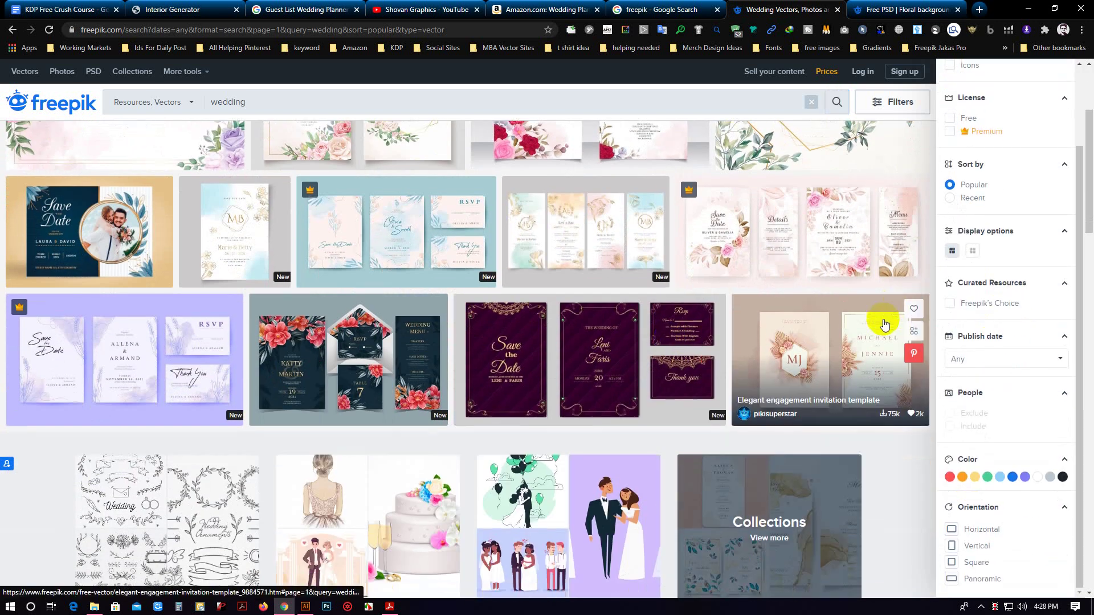
{"action": "scroll", "coordinate": [884, 324], "scroll_direction": "down", "scroll_amount": 3}
{"action": "scroll", "coordinate": [885, 324], "scroll_direction": "down", "scroll_amount": 3}
{"action": "scroll", "coordinate": [884, 324], "scroll_direction": "down", "scroll_amount": 3}
{"action": "scroll", "coordinate": [886, 325], "scroll_direction": "down", "scroll_amount": 3}
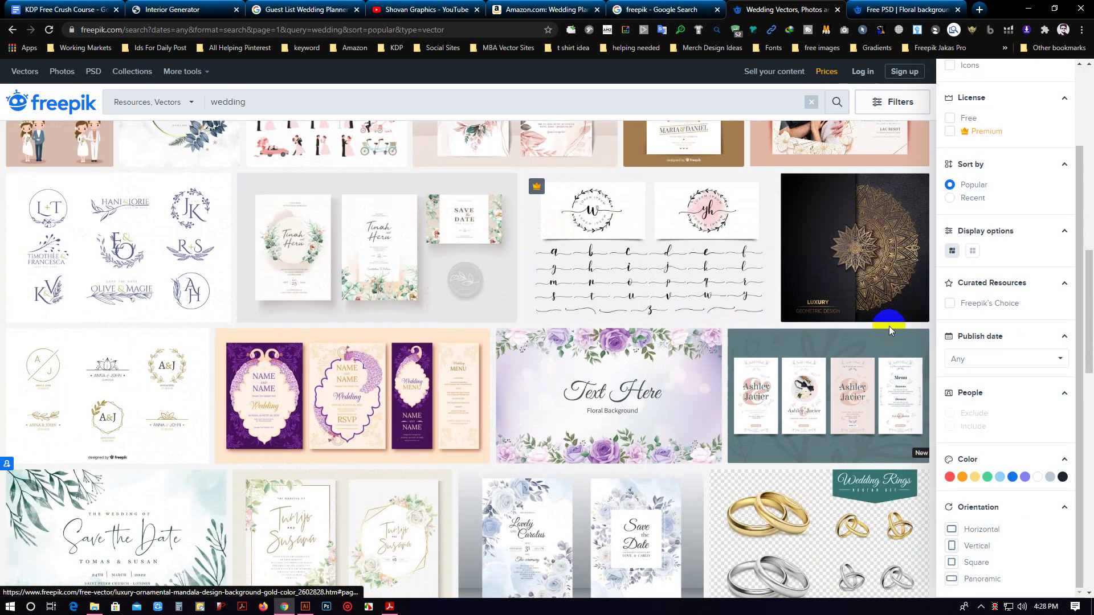
{"action": "scroll", "coordinate": [889, 329], "scroll_direction": "down", "scroll_amount": 2}
{"action": "scroll", "coordinate": [890, 330], "scroll_direction": "down", "scroll_amount": 1}
{"action": "scroll", "coordinate": [892, 331], "scroll_direction": "down", "scroll_amount": 2}
{"action": "scroll", "coordinate": [893, 334], "scroll_direction": "down", "scroll_amount": 2}
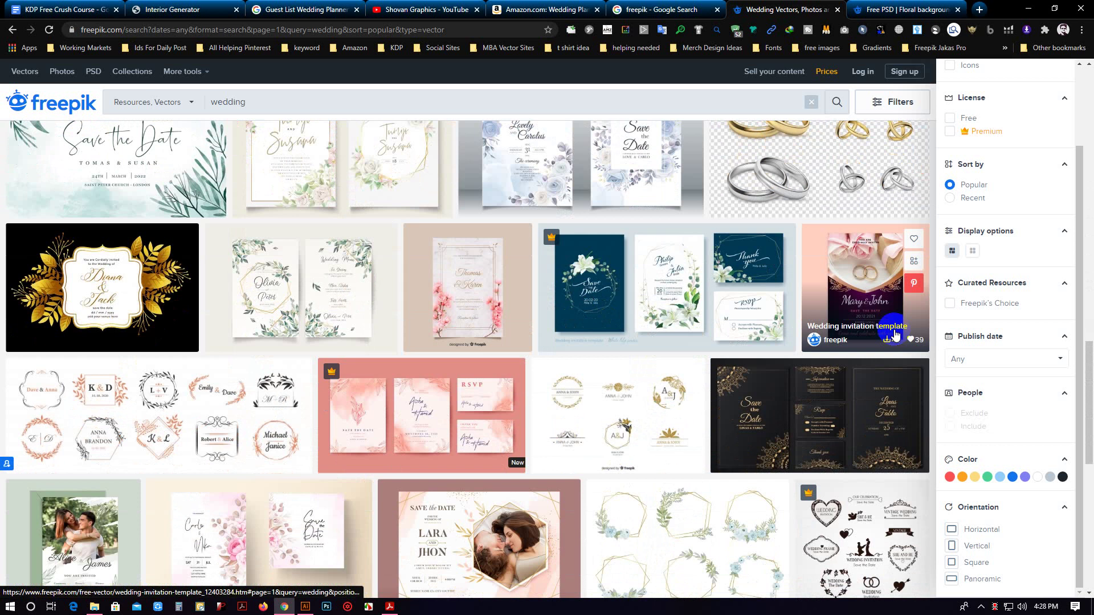
{"action": "scroll", "coordinate": [896, 334], "scroll_direction": "down", "scroll_amount": 2}
{"action": "scroll", "coordinate": [895, 331], "scroll_direction": "down", "scroll_amount": 4}
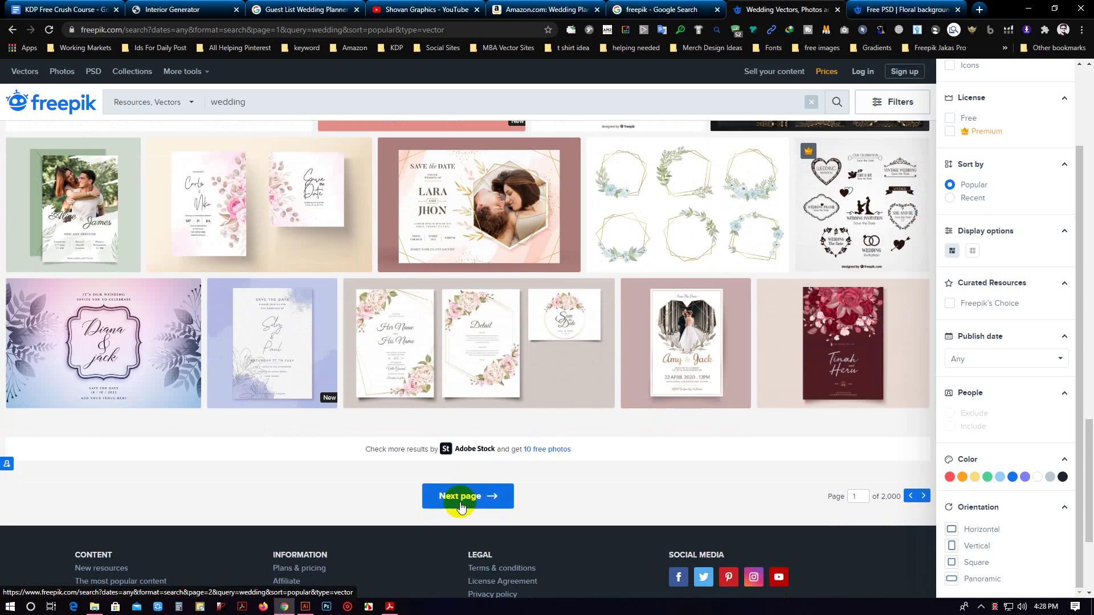
{"action": "left_click", "coordinate": [490, 502]}
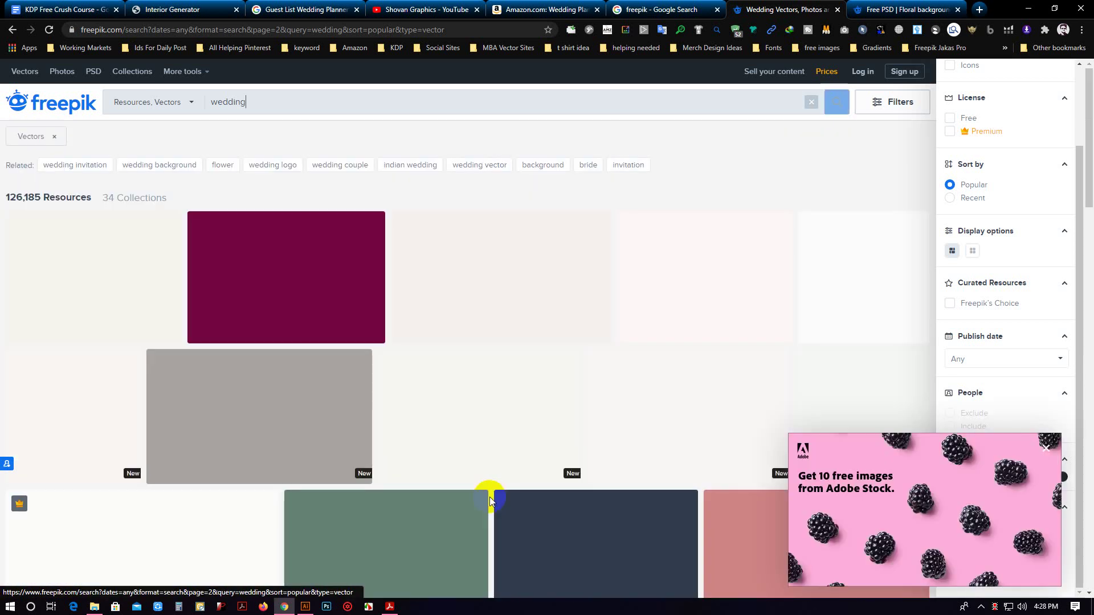
Download the elegant floral wedding invitation card template as a free zip.
{"action": "left_click", "coordinate": [1051, 453]}
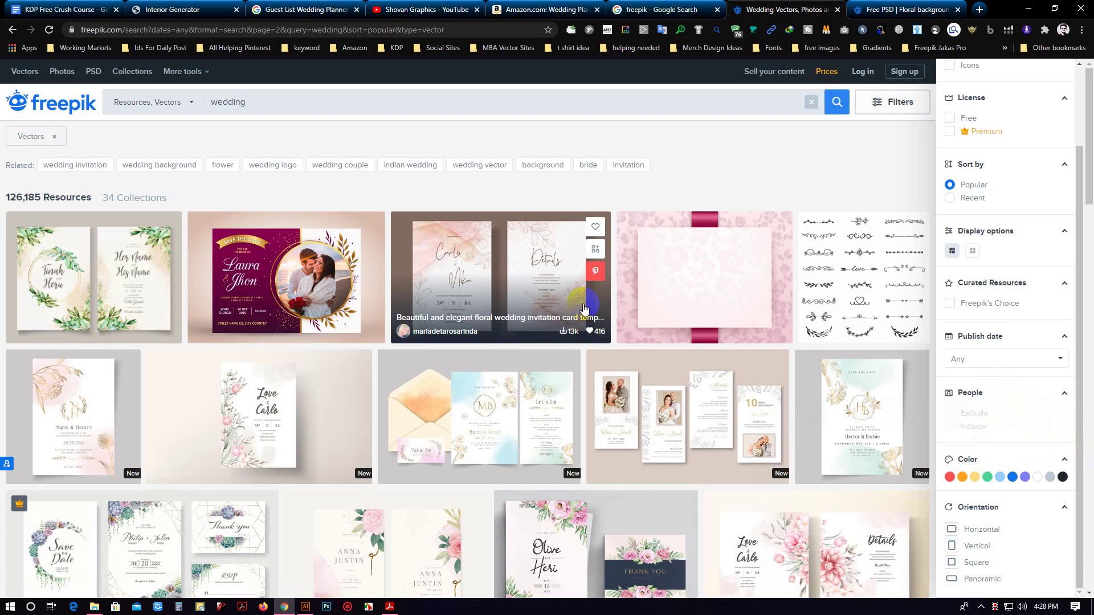
{"action": "left_click", "coordinate": [494, 279]}
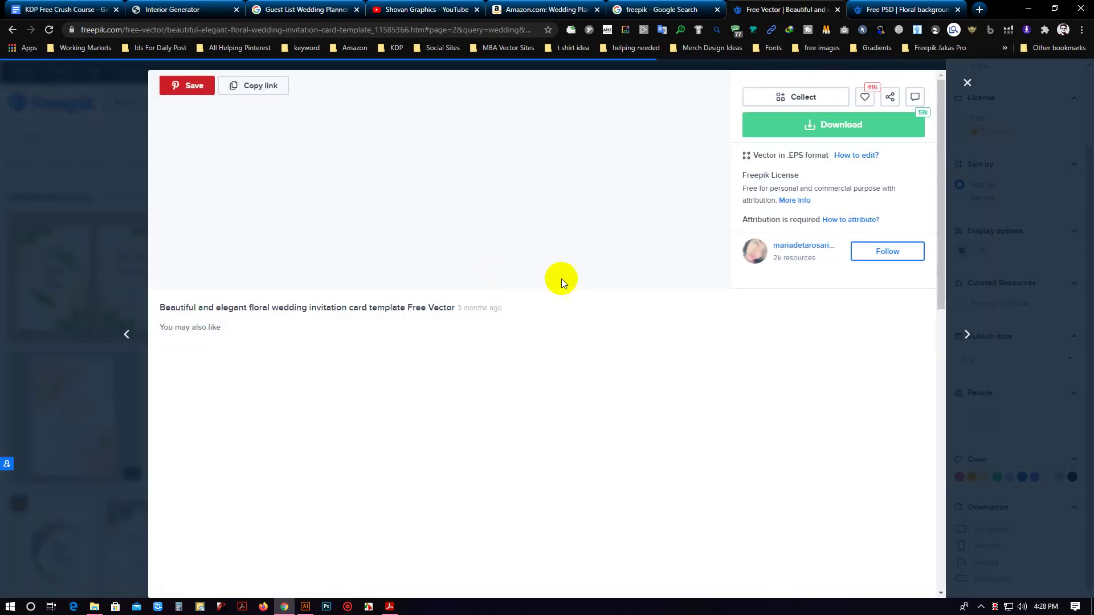
{"action": "left_click", "coordinate": [867, 126]}
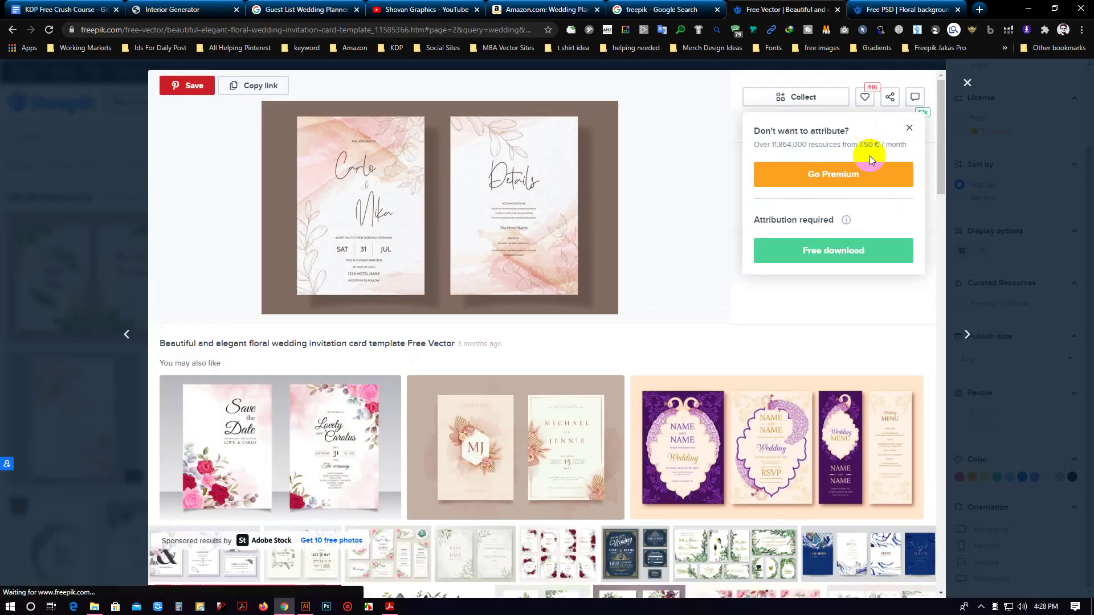
{"action": "left_click", "coordinate": [842, 249]}
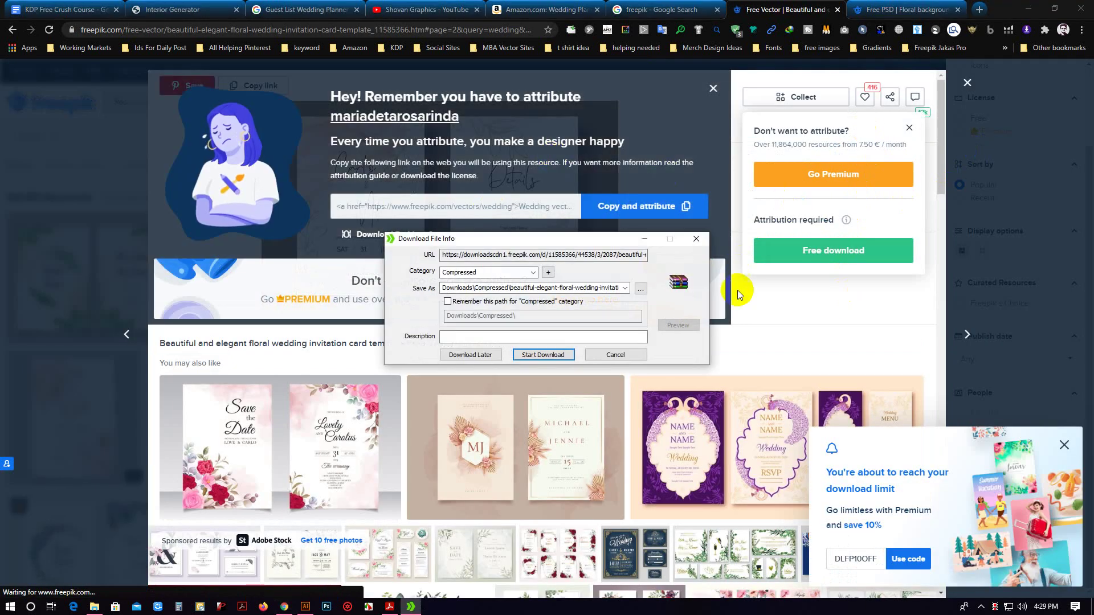
{"action": "left_click", "coordinate": [528, 355]}
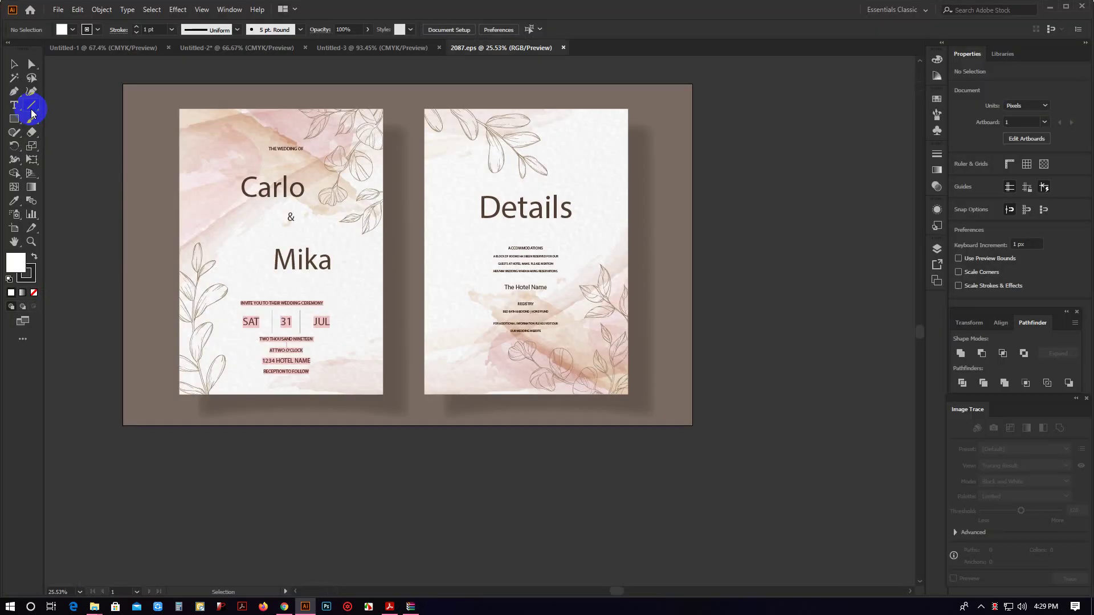
Delete the couple's name text and the THE WEDDING OF heading.
{"action": "left_click", "coordinate": [319, 261]}
{"action": "right_click", "coordinate": [317, 265]}
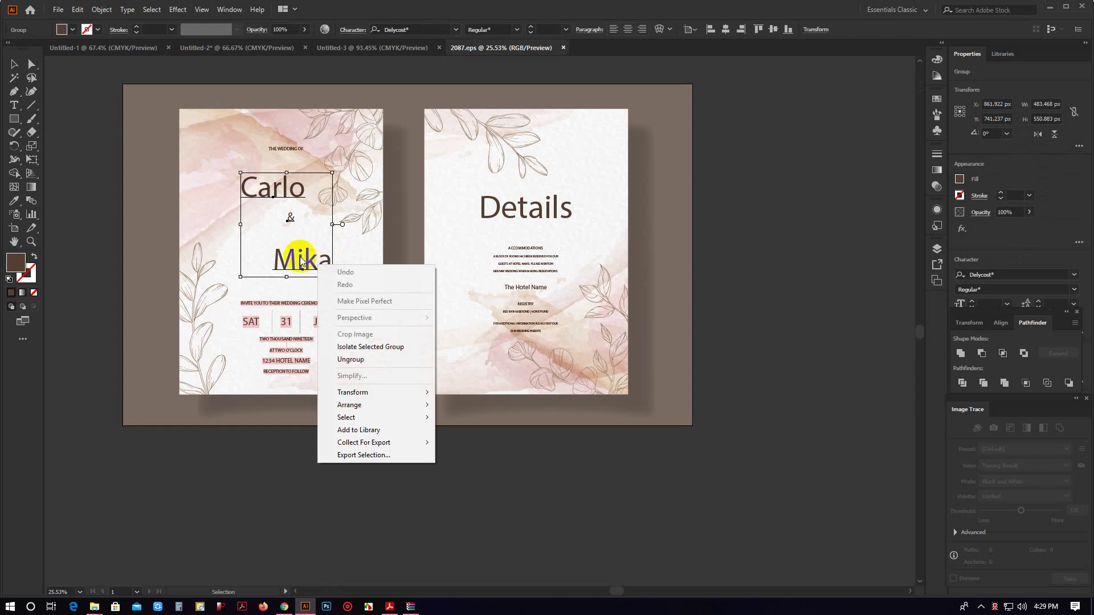
{"action": "left_click", "coordinate": [288, 204]}
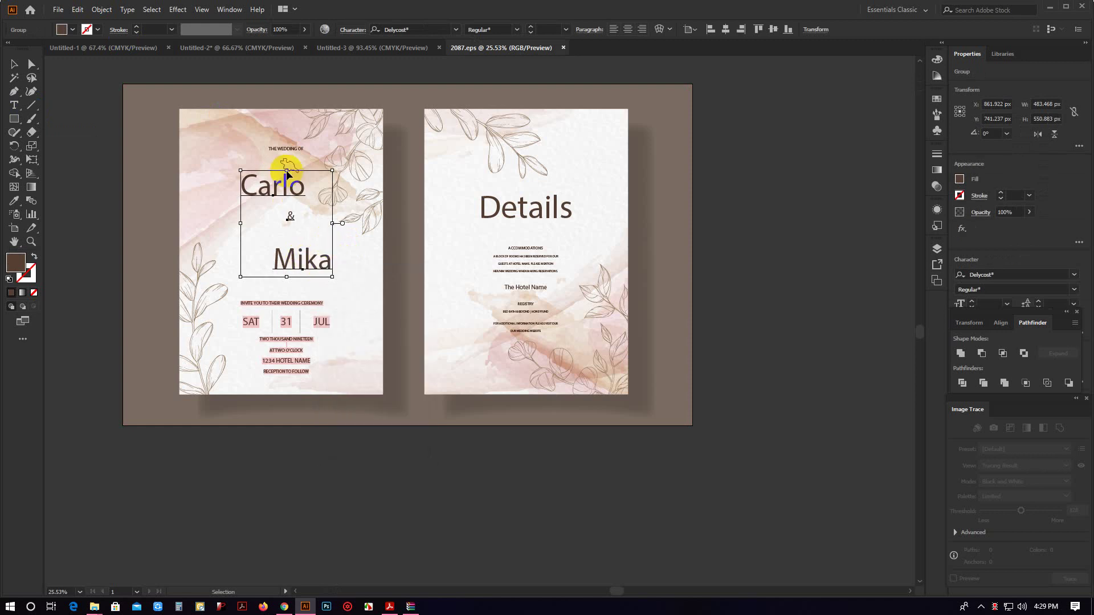
{"action": "key", "text": "Delete"}
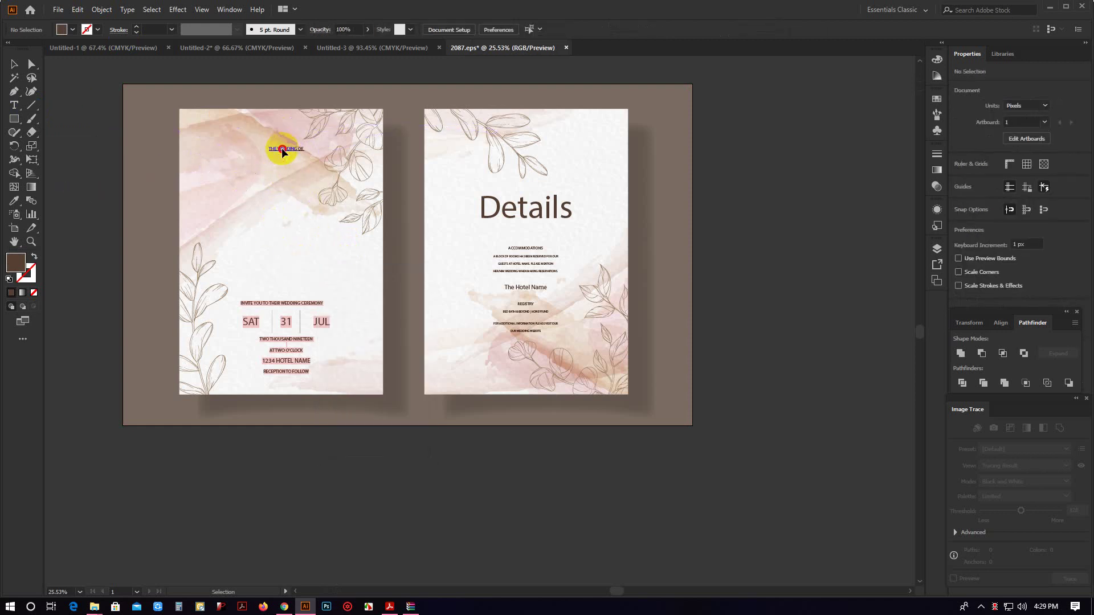
{"action": "left_click", "coordinate": [283, 150]}
{"action": "key", "text": "Delete"}
Move the watercolor mesh onto the right card and release its clipping mask.
{"action": "left_click", "coordinate": [398, 260]}
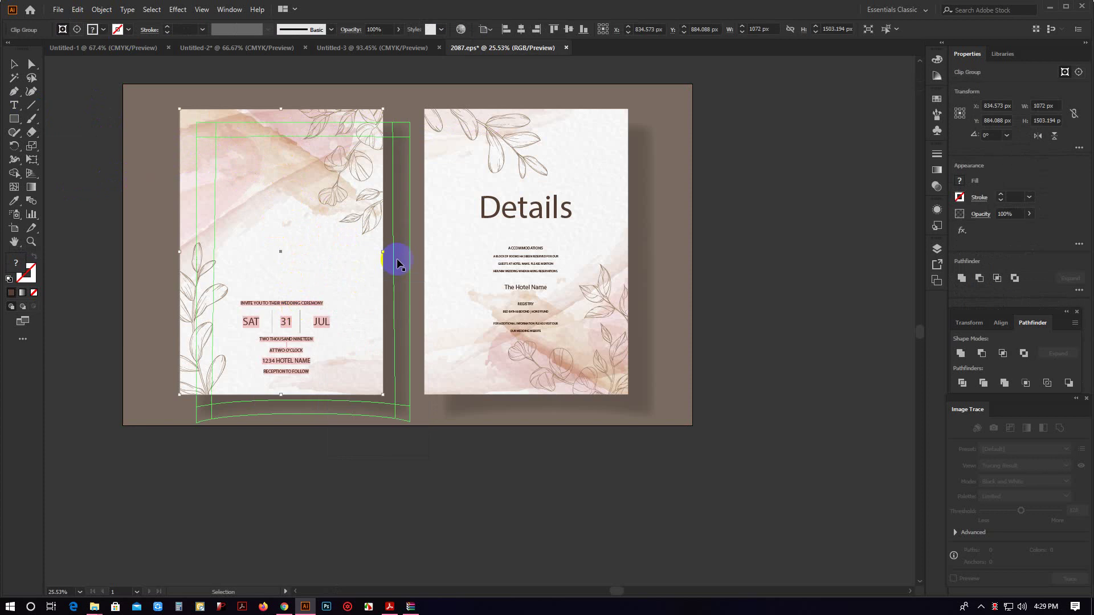
{"action": "left_click_drag", "start_coordinate": [398, 263], "coordinate": [631, 326]}
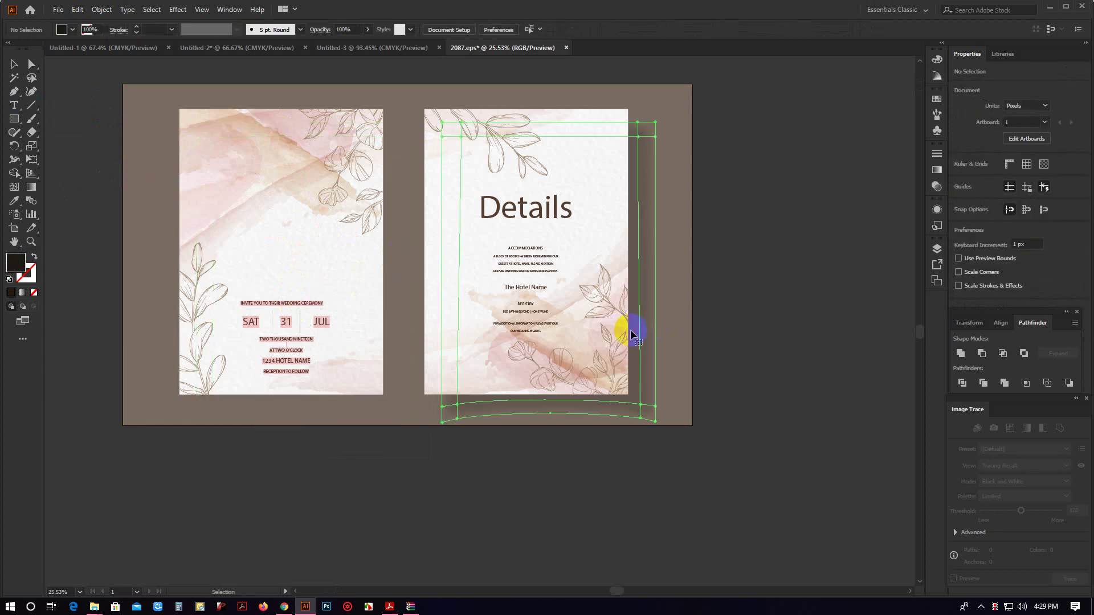
{"action": "left_click", "coordinate": [668, 319]}
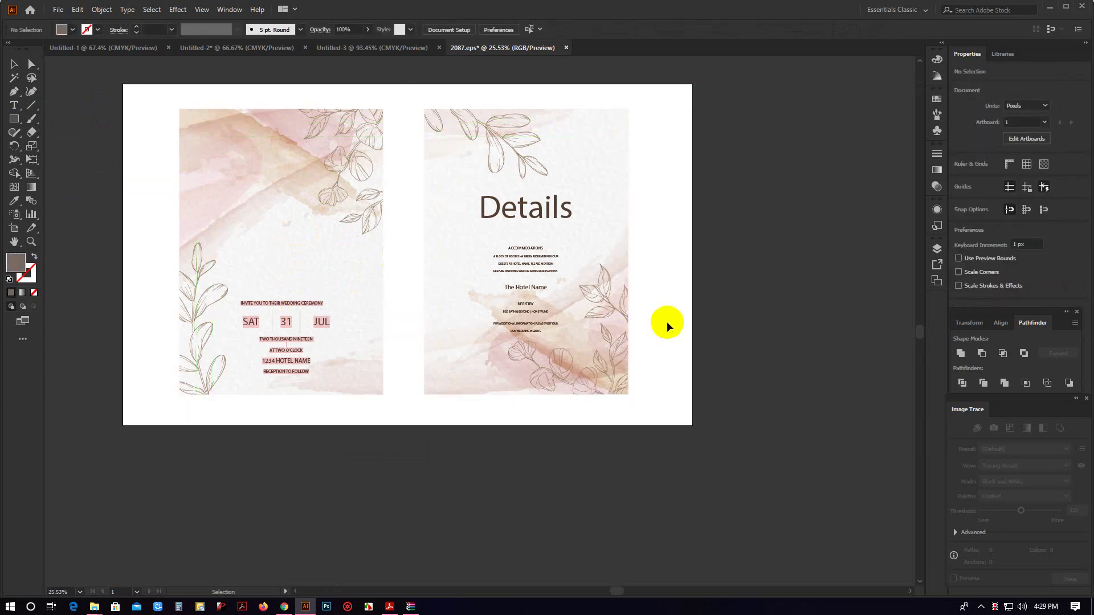
{"action": "right_click", "coordinate": [610, 228]}
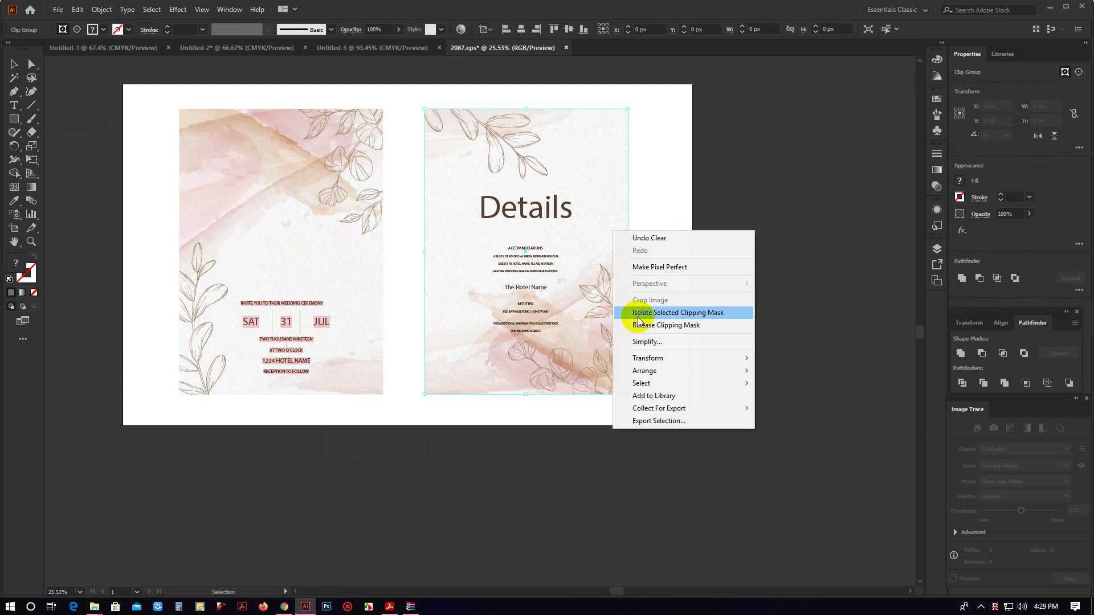
{"action": "left_click", "coordinate": [706, 323]}
{"action": "left_click", "coordinate": [725, 298]}
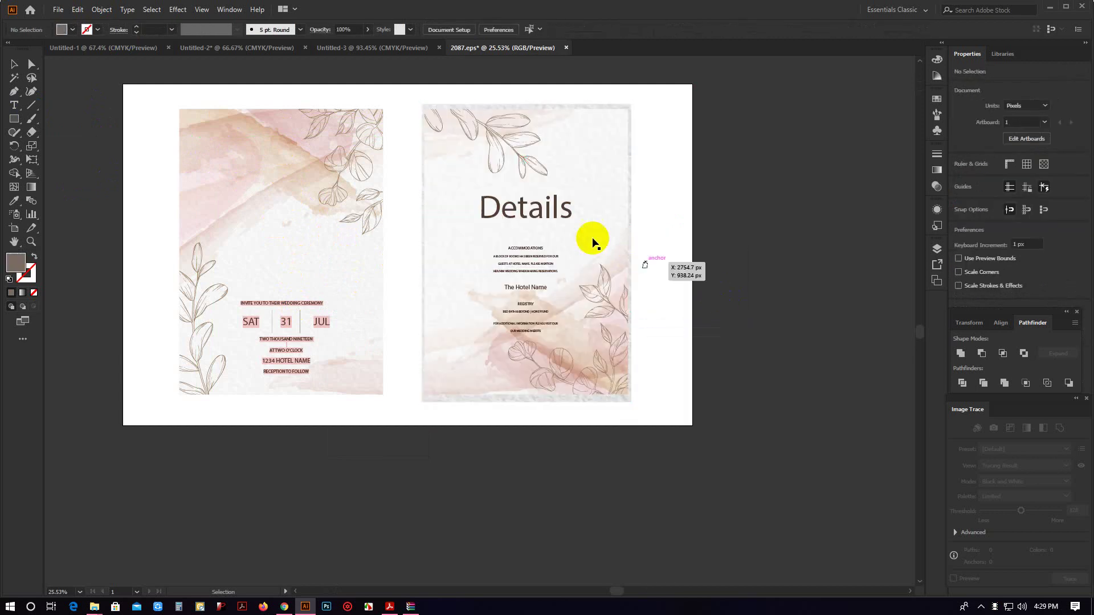
Delete the right card's Details text and textured background image.
{"action": "left_click", "coordinate": [564, 218]}
{"action": "key", "text": "Delete"}
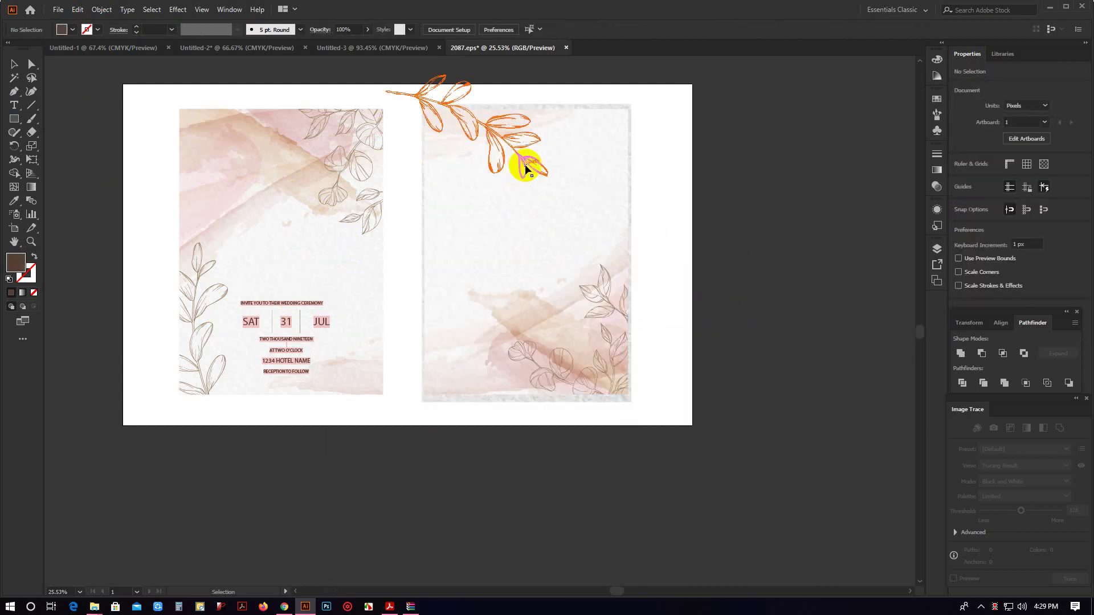
{"action": "left_click", "coordinate": [606, 104]}
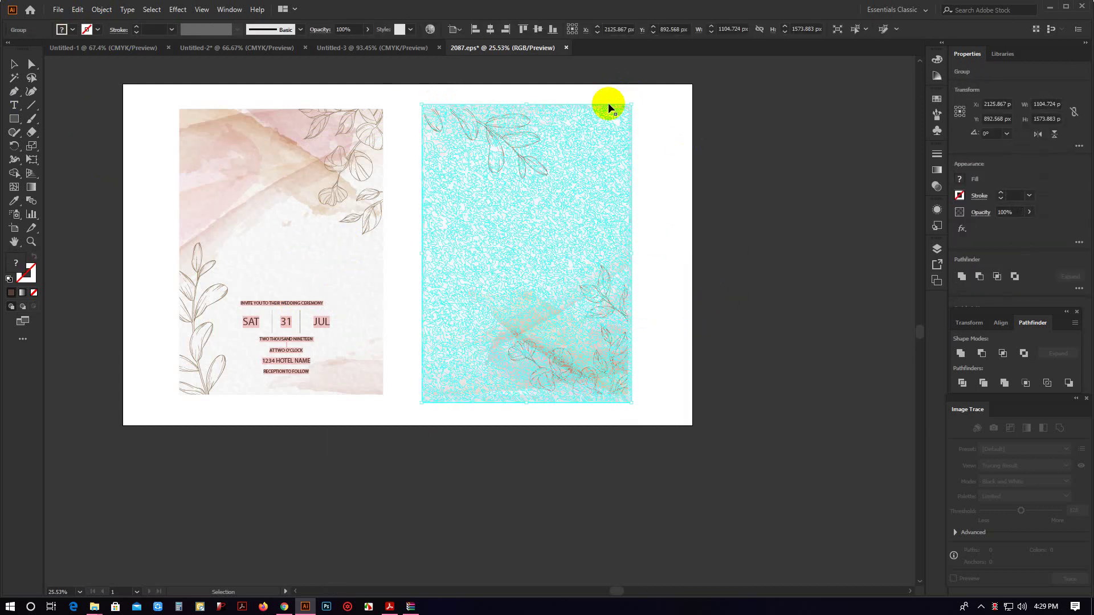
{"action": "key", "text": "Delete"}
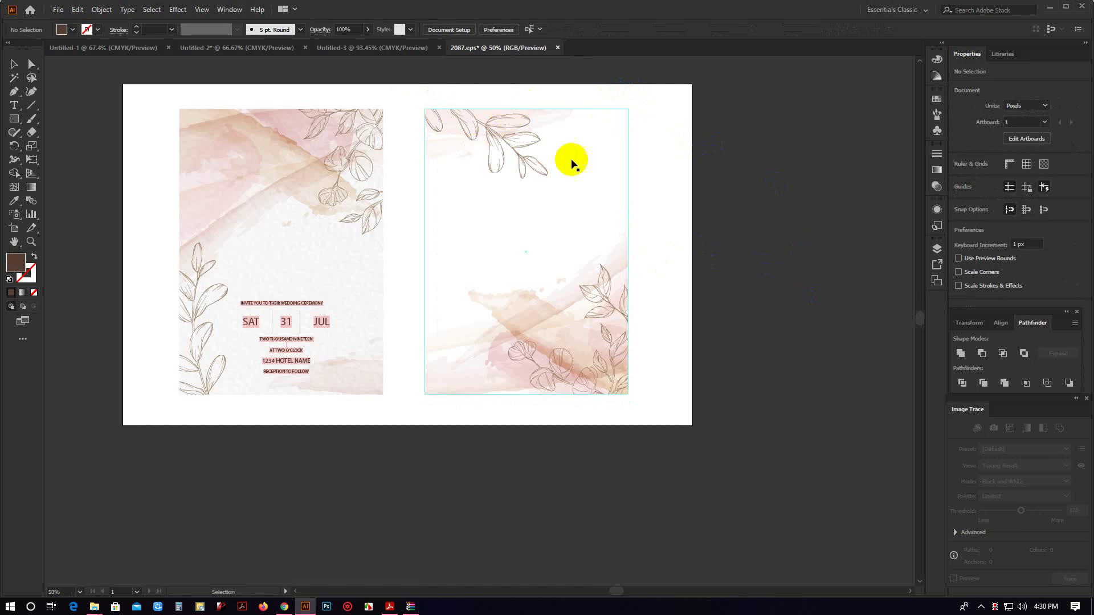
{"action": "key", "text": "ctrl+equal"}
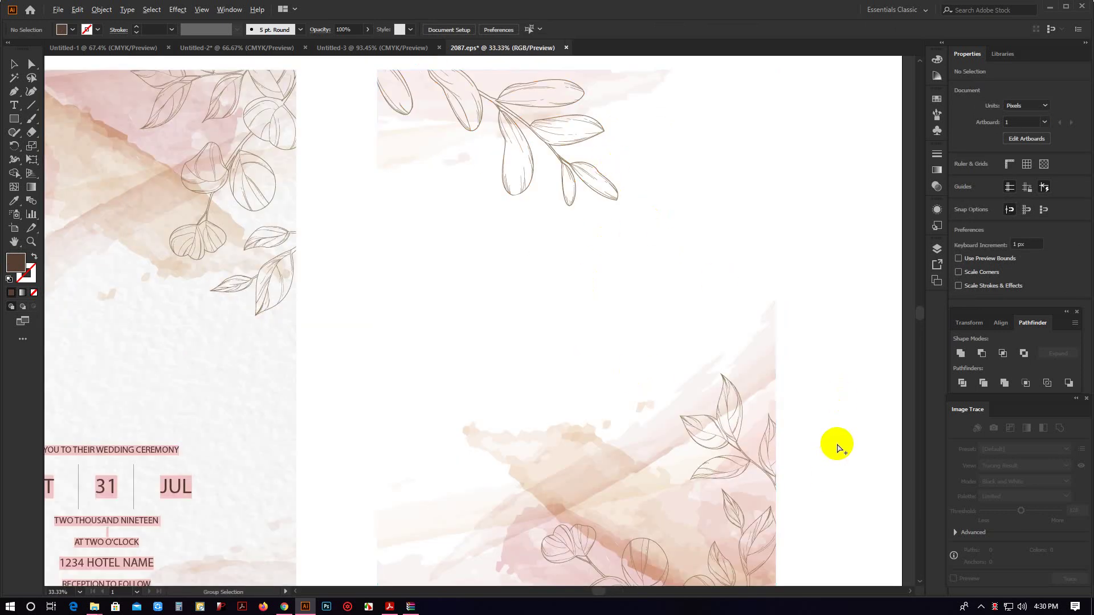
Shift the right card's artwork up and release the left card's clipping mask.
{"action": "key", "text": "ctrl+minus"}
{"action": "mouse_move", "coordinate": [841, 511]}
{"action": "left_mouse_down"}
{"action": "mouse_move", "coordinate": [610, 212]}
{"action": "mouse_move", "coordinate": [557, 174]}
{"action": "left_mouse_up"}
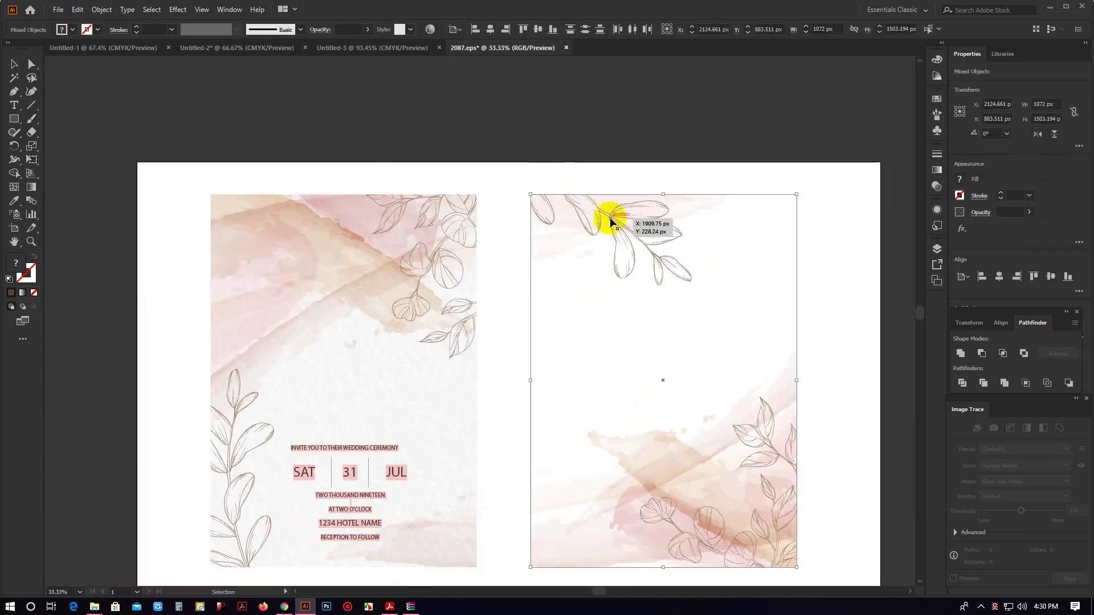
{"action": "left_click_drag", "start_coordinate": [610, 220], "coordinate": [807, 85]}
{"action": "left_click", "coordinate": [634, 110]}
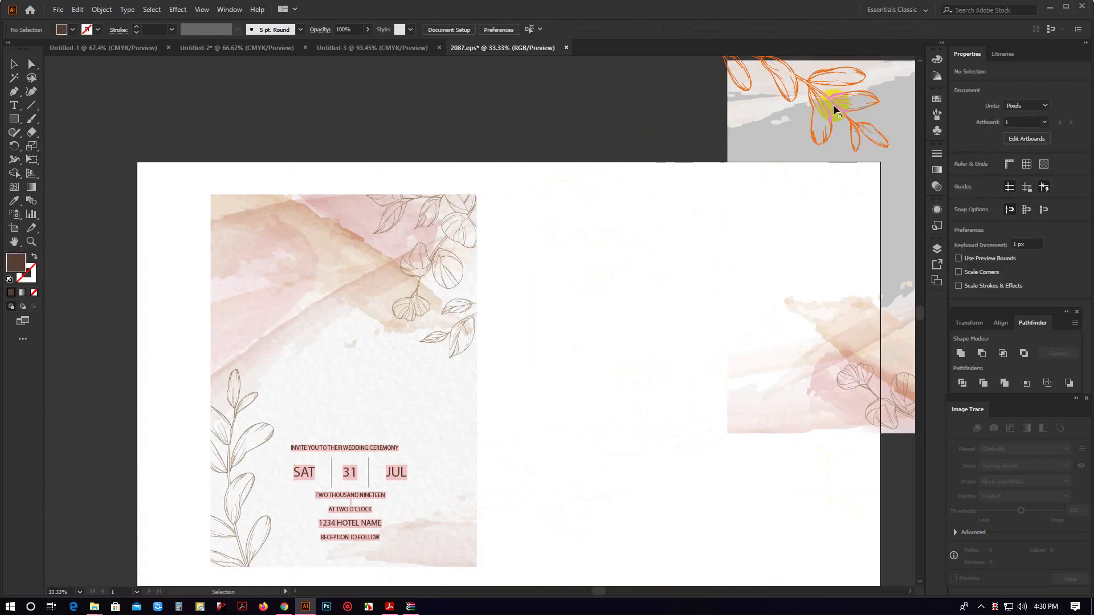
{"action": "left_click", "coordinate": [366, 330]}
{"action": "right_click", "coordinate": [361, 335]}
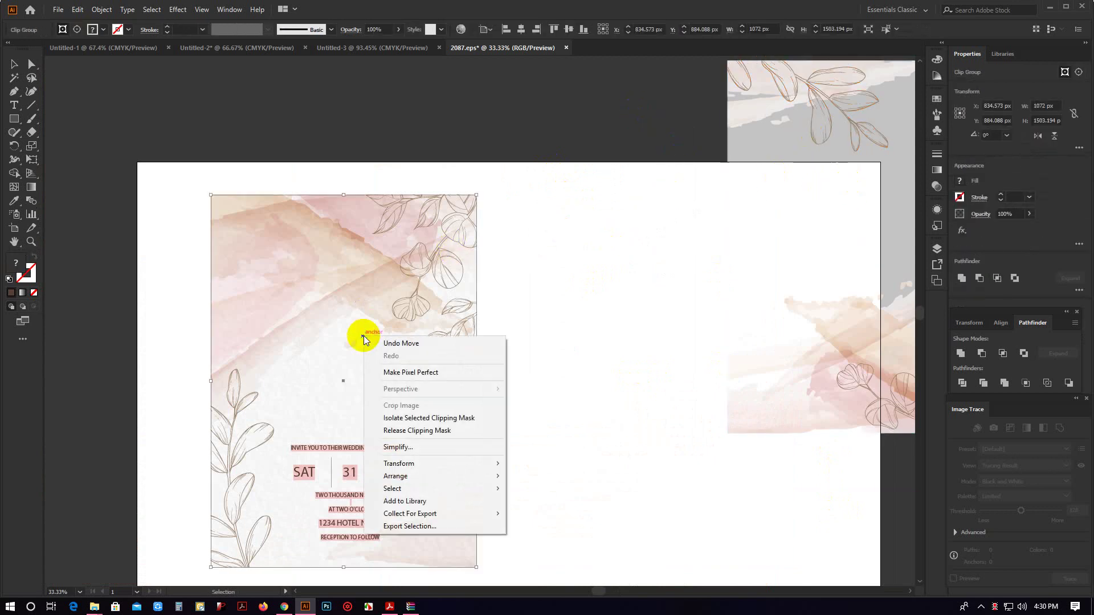
{"action": "left_click", "coordinate": [441, 430]}
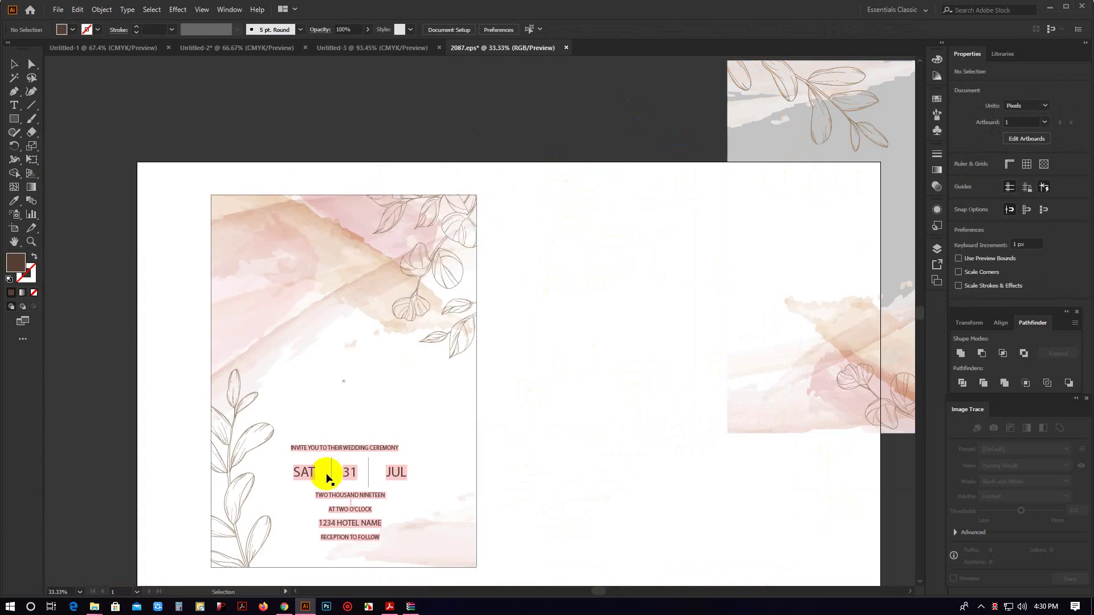
Delete the left card's date, venue, ceremony and RECEPTION TO FOLLOW text lines.
{"action": "left_click", "coordinate": [351, 478]}
{"action": "key", "text": "Delete"}
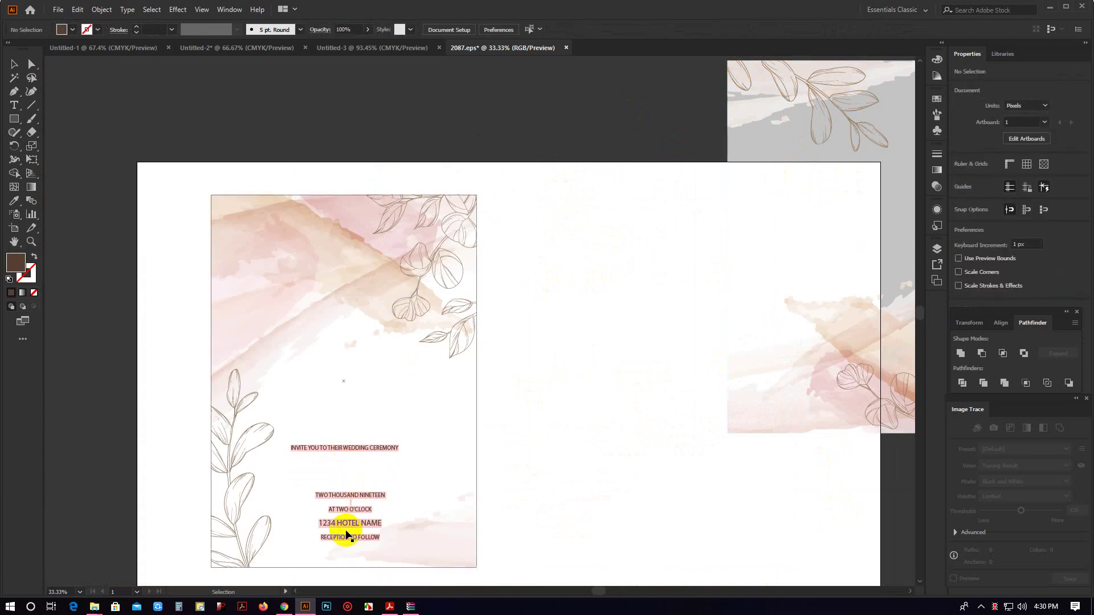
{"action": "left_click", "coordinate": [360, 521]}
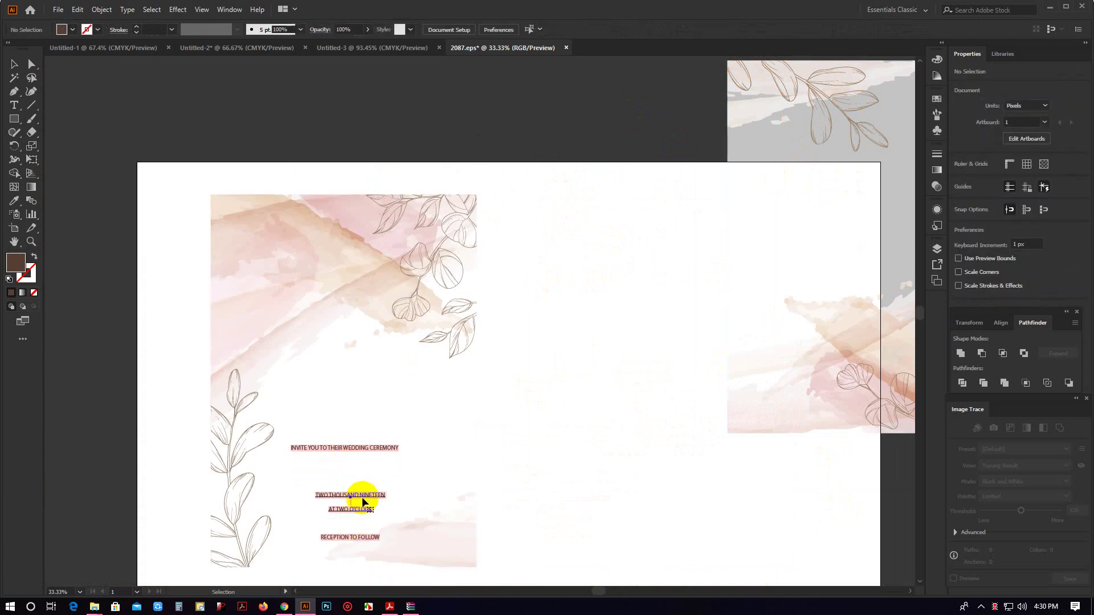
{"action": "key", "text": "Delete"}
{"action": "left_click", "coordinate": [370, 450]}
{"action": "key", "text": "Delete"}
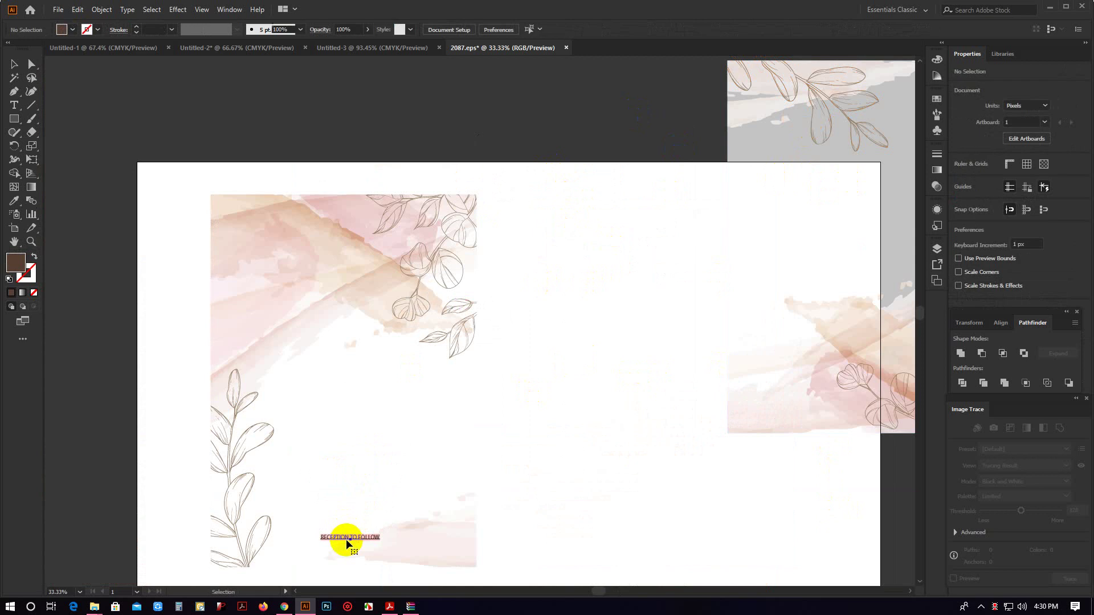
{"action": "left_click", "coordinate": [358, 537]}
{"action": "key", "text": "Delete"}
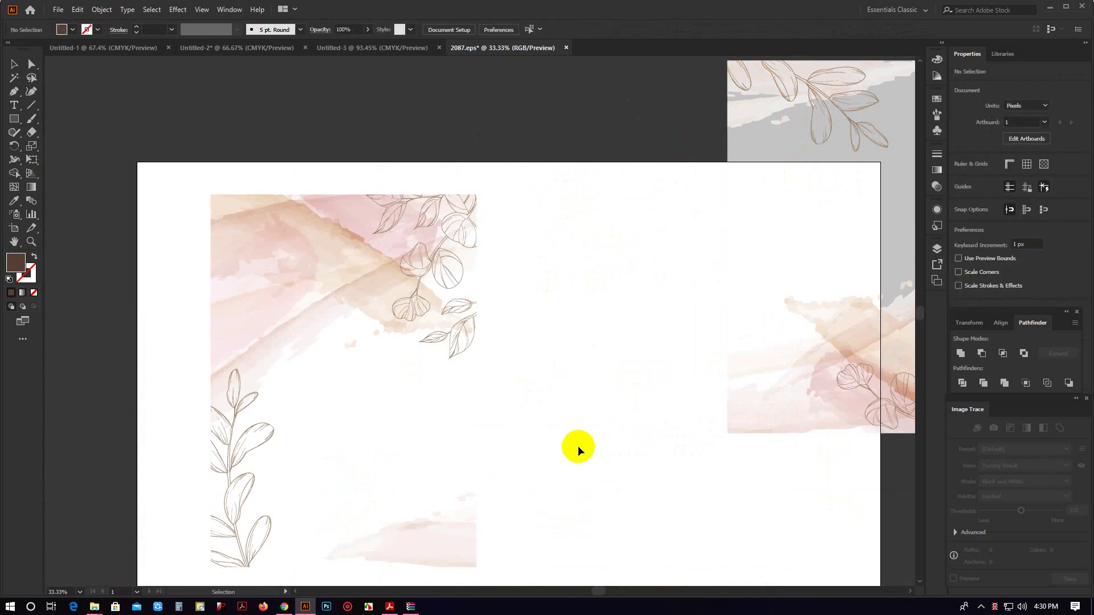
{"action": "scroll", "coordinate": [578, 450], "scroll_direction": "down", "scroll_amount": 2}
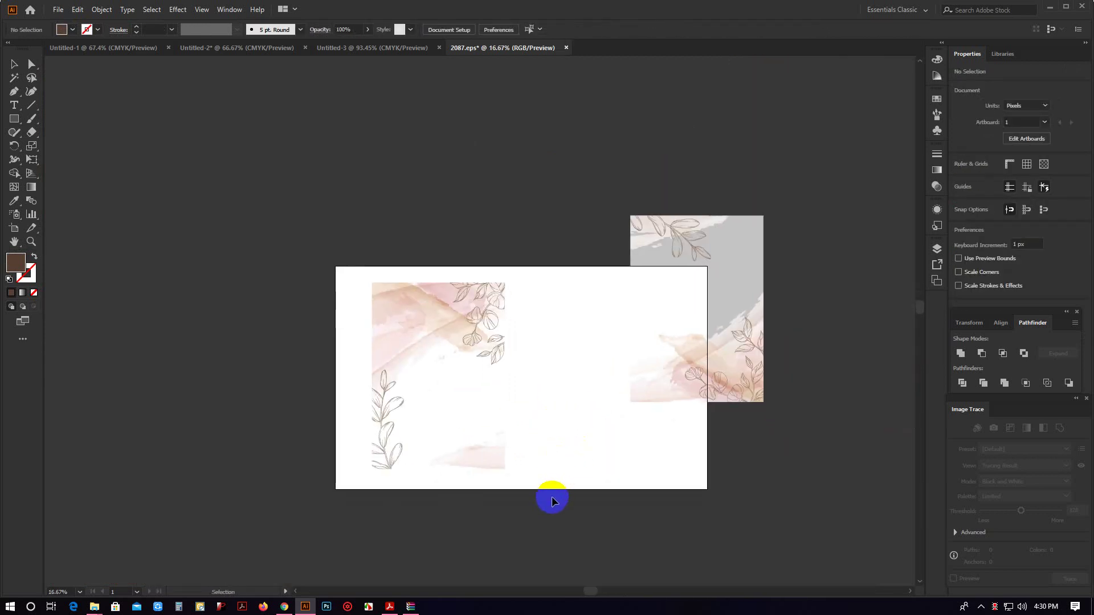
Group the pieces of the left and right watercolor leaf backgrounds separately.
{"action": "left_click_drag", "start_coordinate": [551, 501], "coordinate": [332, 234]}
{"action": "right_click", "coordinate": [441, 353]}
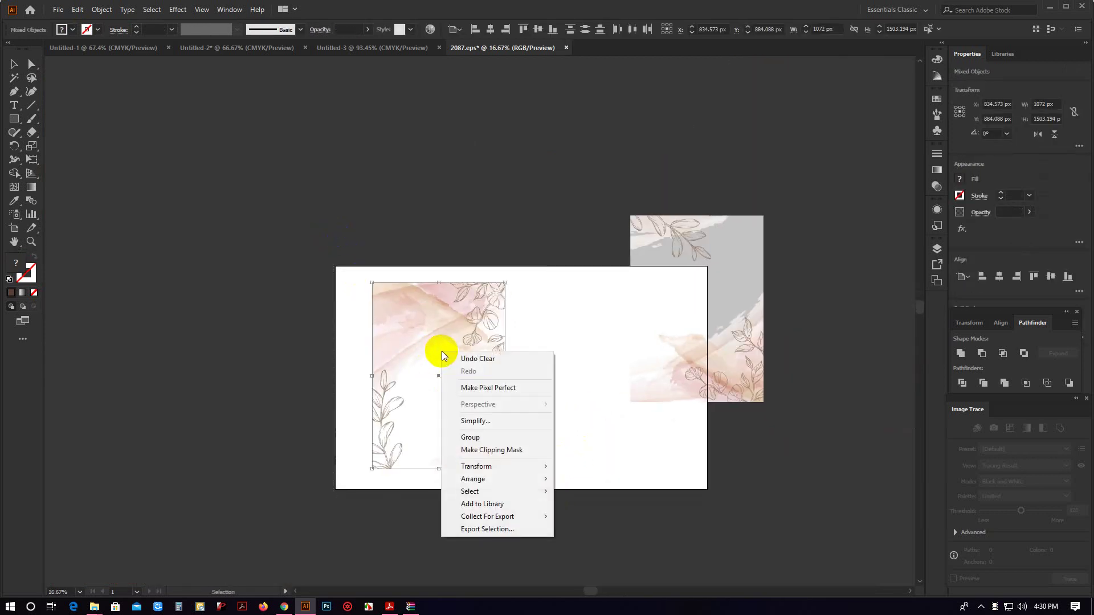
{"action": "left_click", "coordinate": [451, 437]}
{"action": "left_click_drag", "start_coordinate": [592, 179], "coordinate": [826, 455]}
{"action": "right_click", "coordinate": [735, 341]}
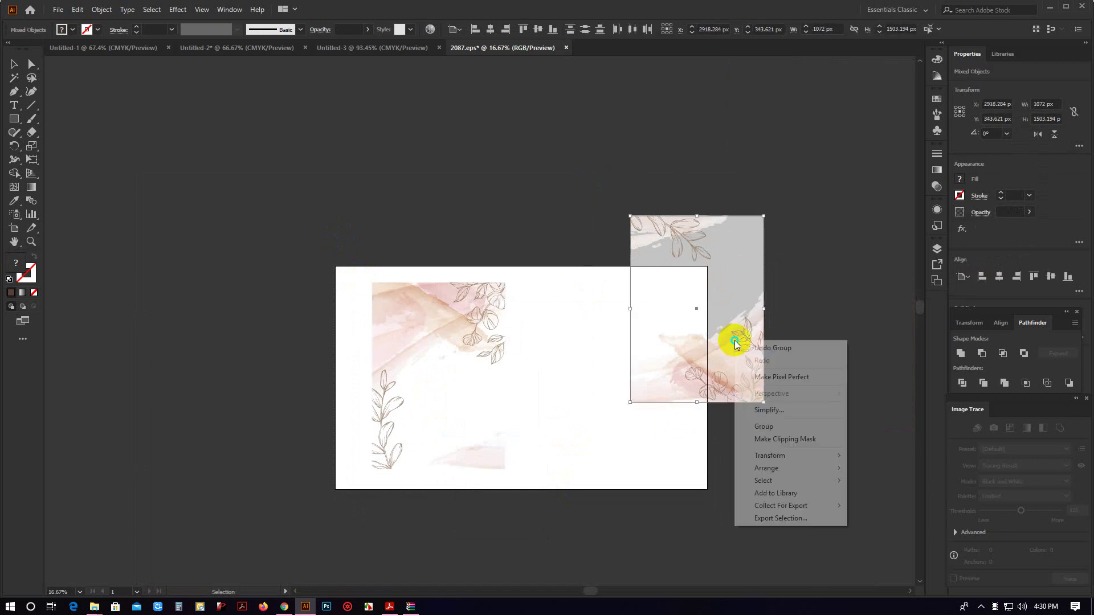
{"action": "left_click", "coordinate": [779, 433]}
Drag both background groups into Untitled-3 and place them on its canvas.
{"action": "left_click_drag", "start_coordinate": [692, 307], "coordinate": [380, 51]}
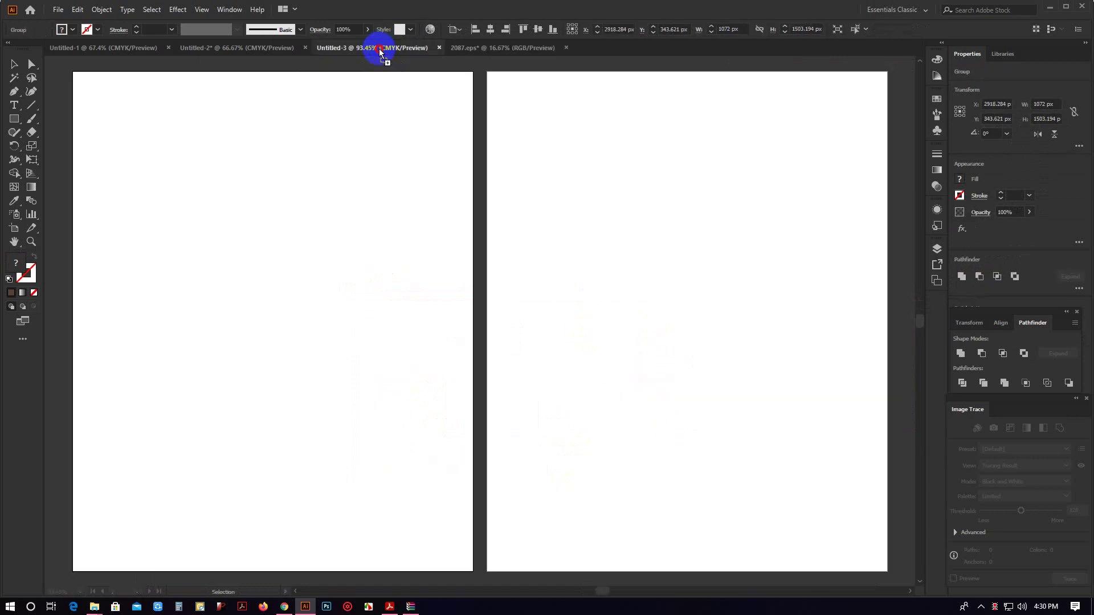
{"action": "left_click", "coordinate": [490, 48]}
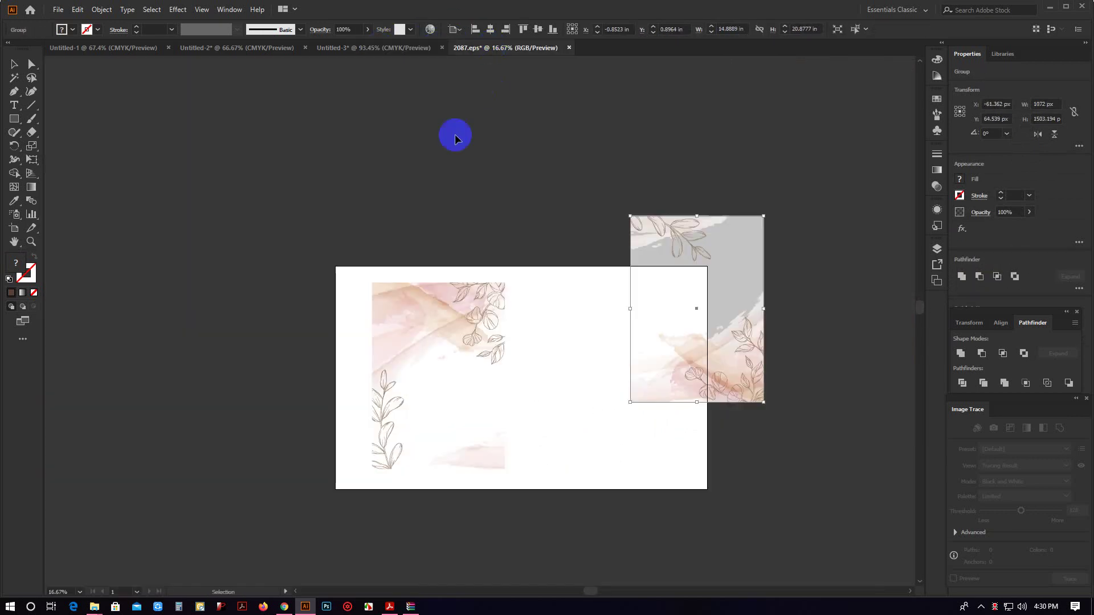
{"action": "left_click_drag", "start_coordinate": [459, 373], "coordinate": [379, 51]}
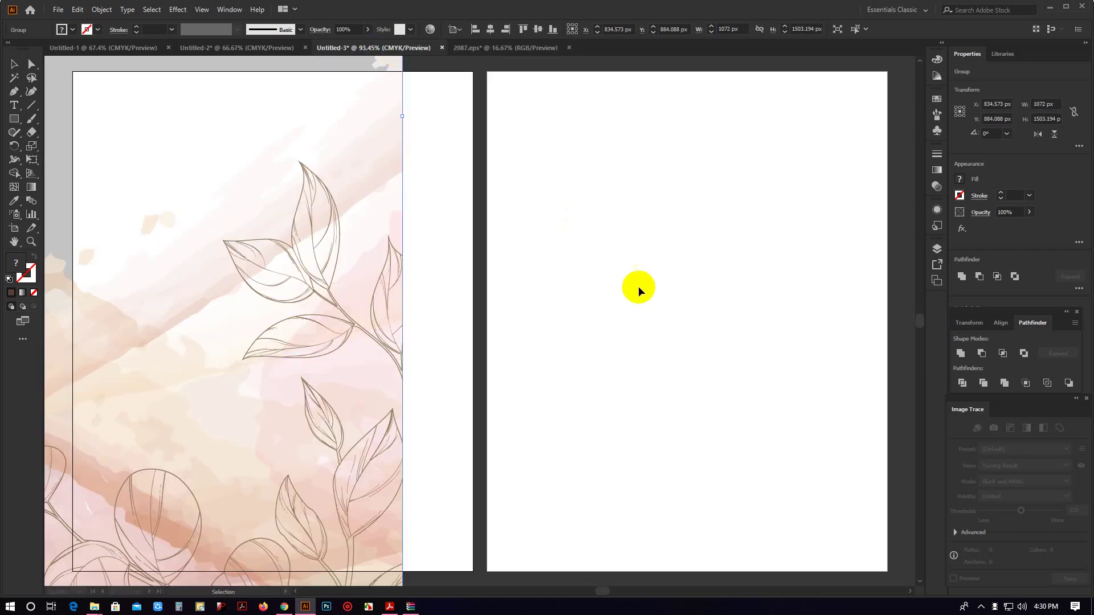
{"action": "mouse_move", "coordinate": [639, 291]}
{"action": "left_mouse_down"}
{"action": "mouse_move", "coordinate": [862, 222]}
{"action": "mouse_move", "coordinate": [756, 176]}
{"action": "left_mouse_up"}
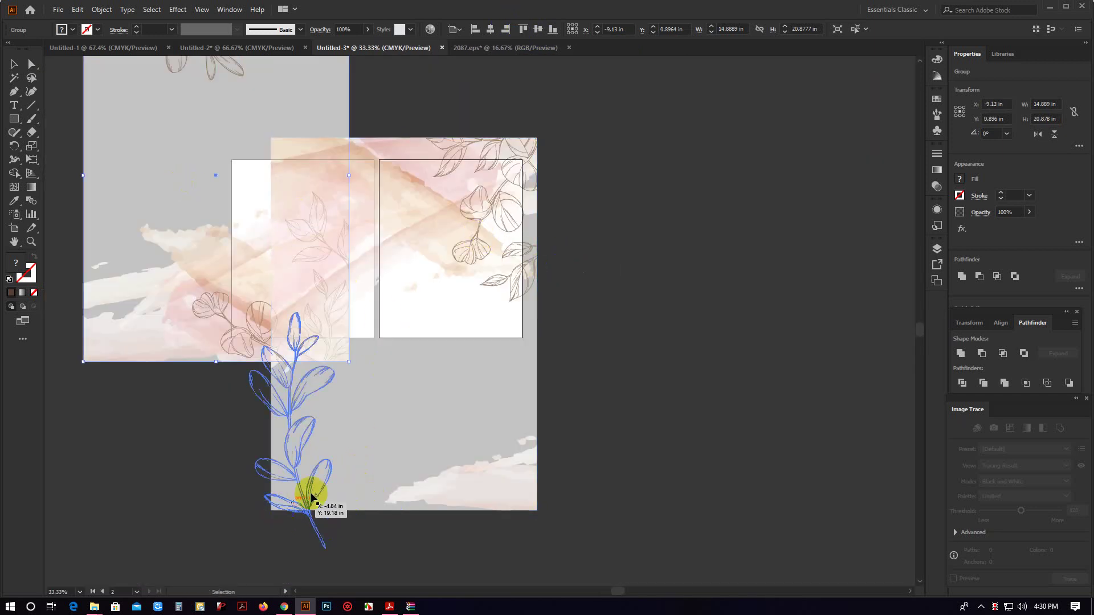
Scale the left artwork group down to roughly artboard size.
{"action": "left_click", "coordinate": [281, 507]}
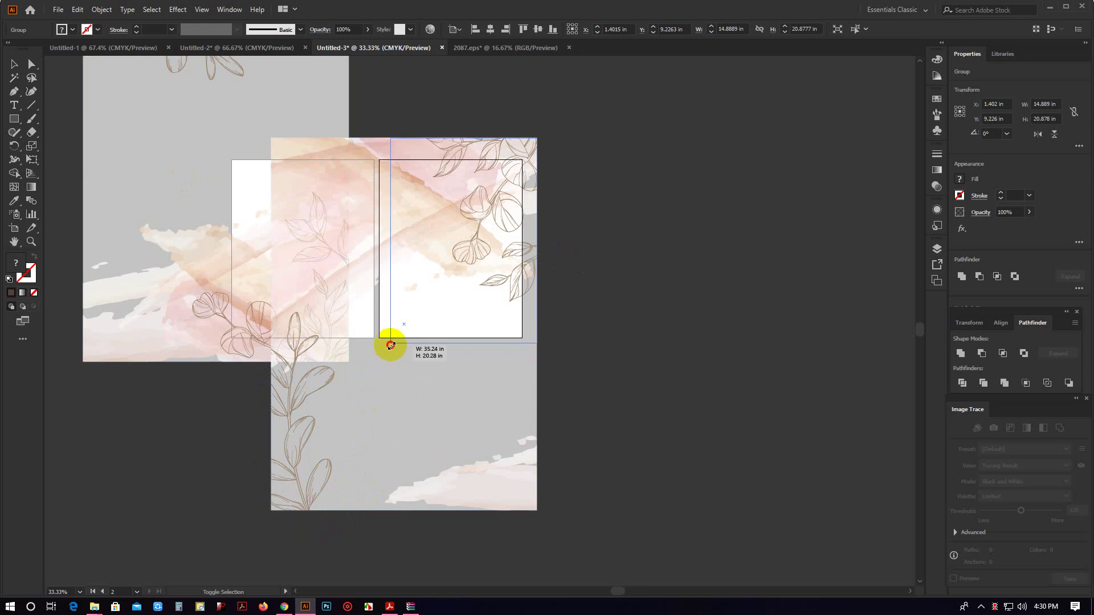
{"action": "left_click_drag", "start_coordinate": [272, 509], "coordinate": [404, 325]}
{"action": "left_click", "coordinate": [592, 171]}
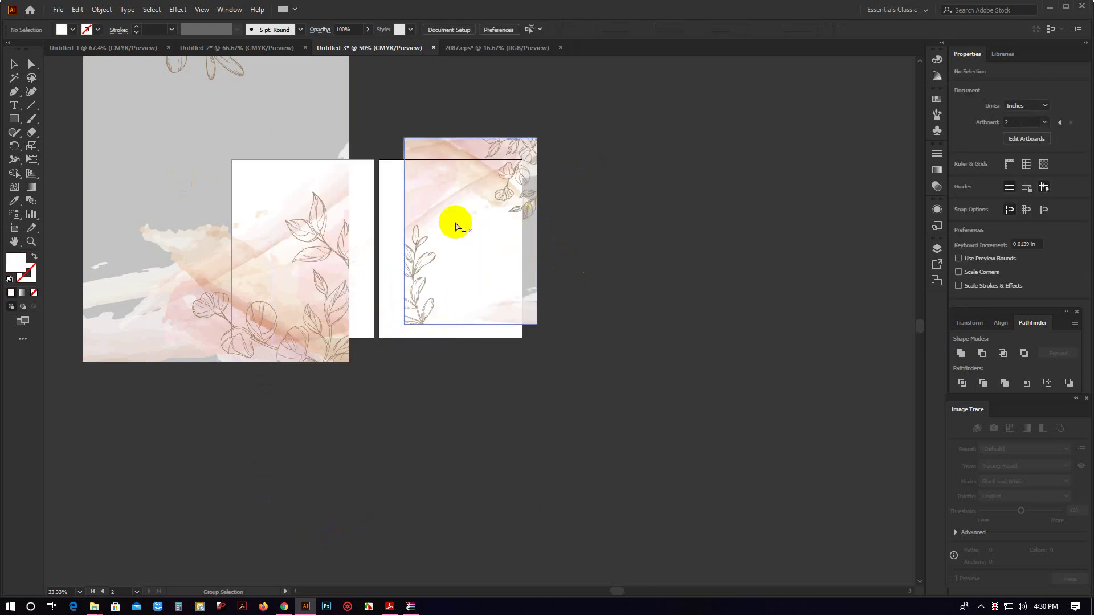
{"action": "scroll", "coordinate": [456, 226], "scroll_direction": "up", "scroll_amount": 2}
{"action": "left_click_drag", "start_coordinate": [624, 237], "coordinate": [830, 288]}
Align the right artwork group to the second artboard and stretch it edge to edge.
{"action": "left_click", "coordinate": [771, 227]}
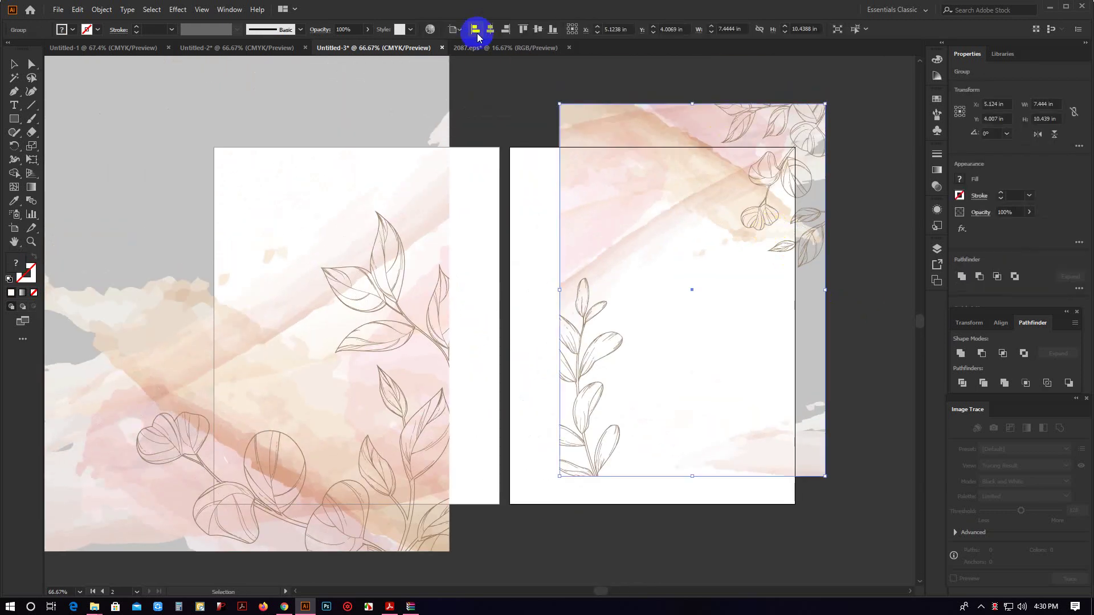
{"action": "left_click", "coordinate": [492, 30]}
{"action": "left_click_drag", "start_coordinate": [655, 158], "coordinate": [722, 210]}
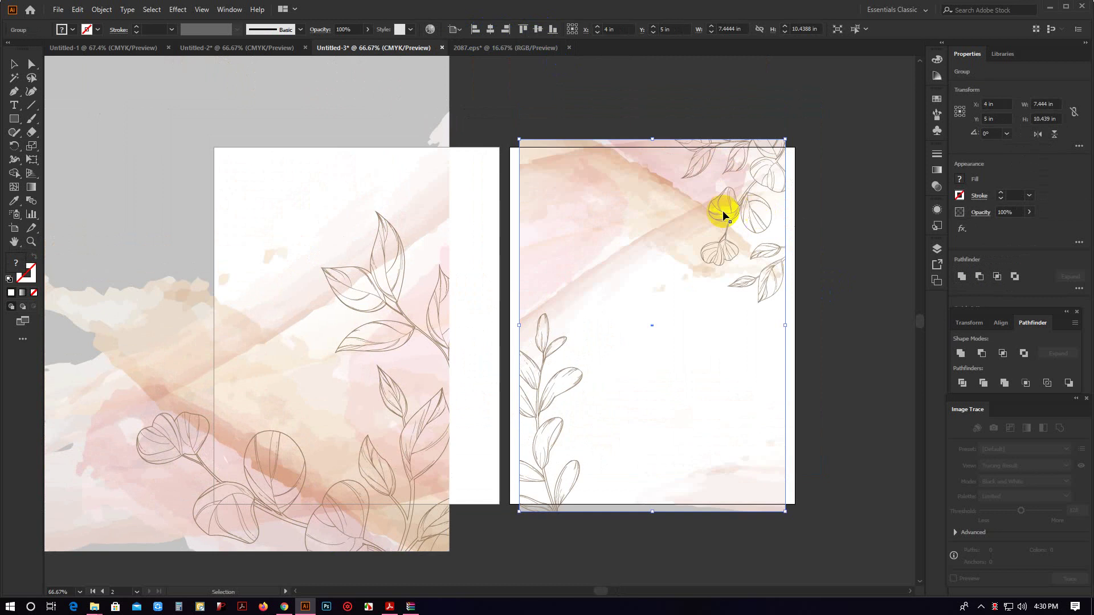
{"action": "left_click_drag", "start_coordinate": [634, 222], "coordinate": [627, 230]}
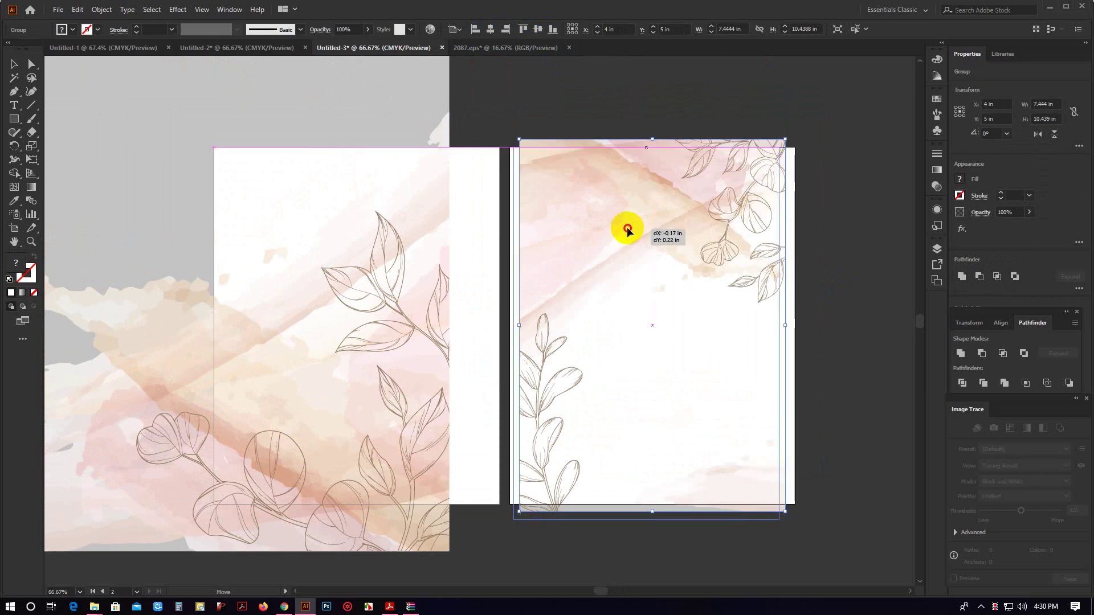
{"action": "left_click_drag", "start_coordinate": [627, 229], "coordinate": [624, 228]}
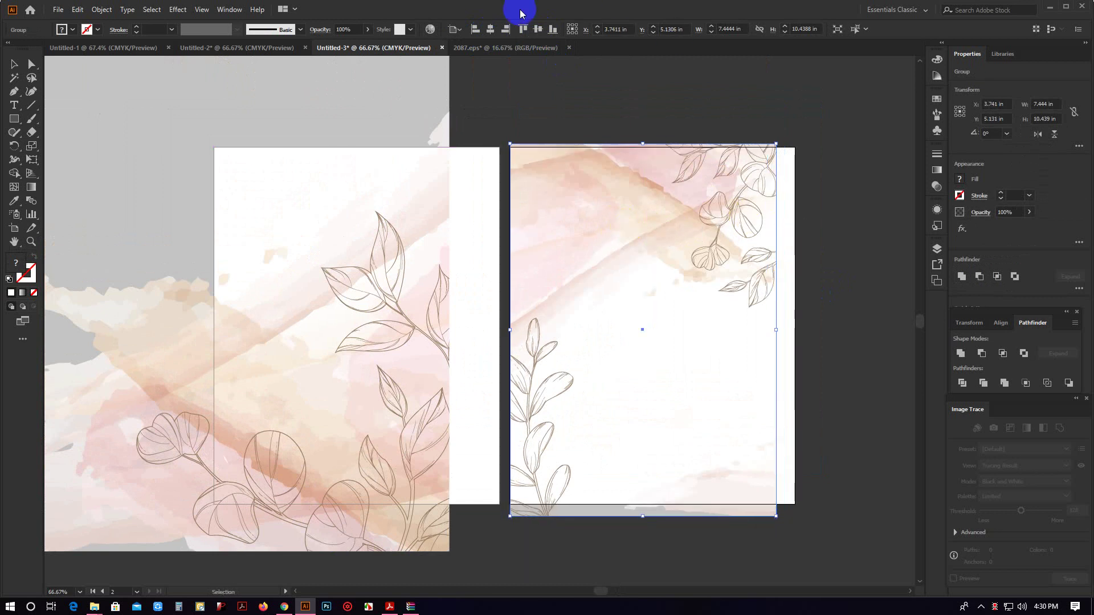
{"action": "left_click", "coordinate": [475, 29]}
{"action": "left_click", "coordinate": [522, 29]}
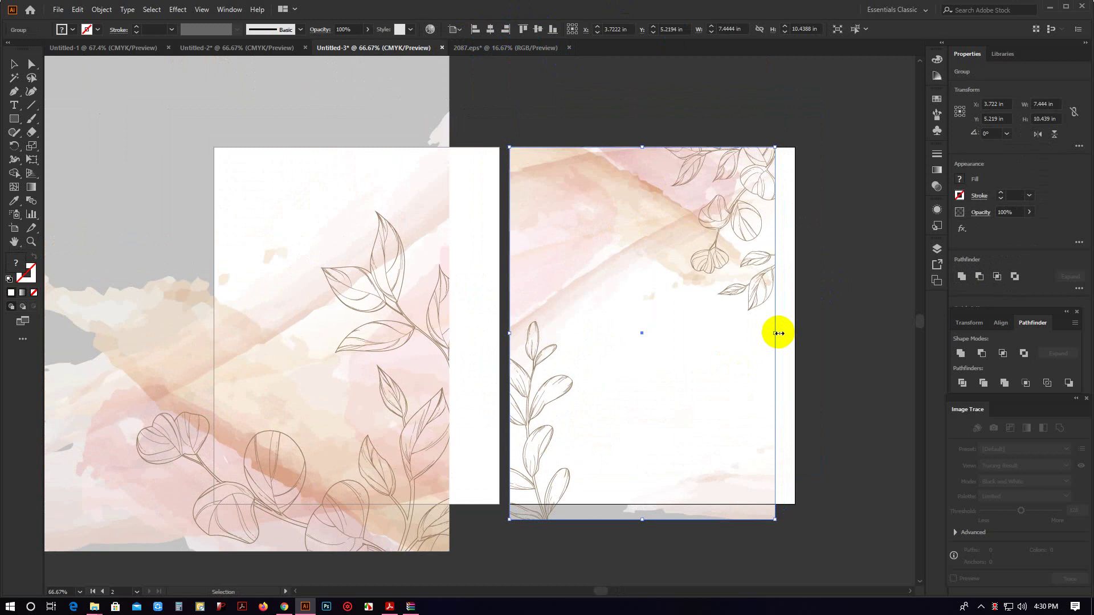
{"action": "left_click_drag", "start_coordinate": [778, 333], "coordinate": [795, 334]}
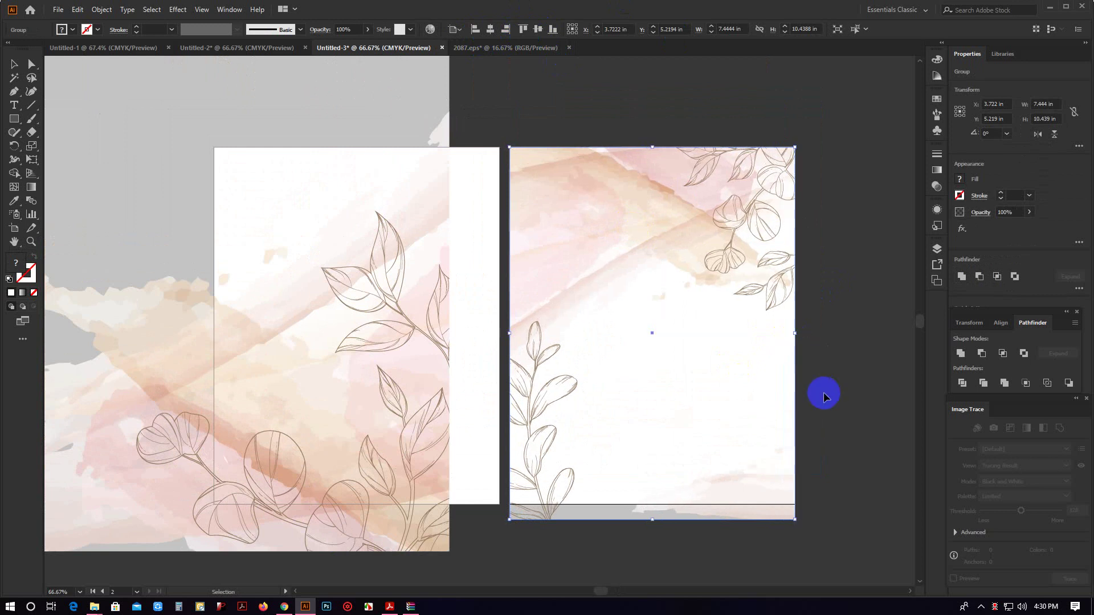
{"action": "mouse_move", "coordinate": [660, 513]}
{"action": "left_mouse_down"}
{"action": "mouse_move", "coordinate": [654, 504]}
{"action": "mouse_move", "coordinate": [652, 530]}
{"action": "left_mouse_up"}
Align the left watercolor group to the artboard, move it down, and scale it to fit the left artboard.
{"action": "left_click", "coordinate": [884, 278]}
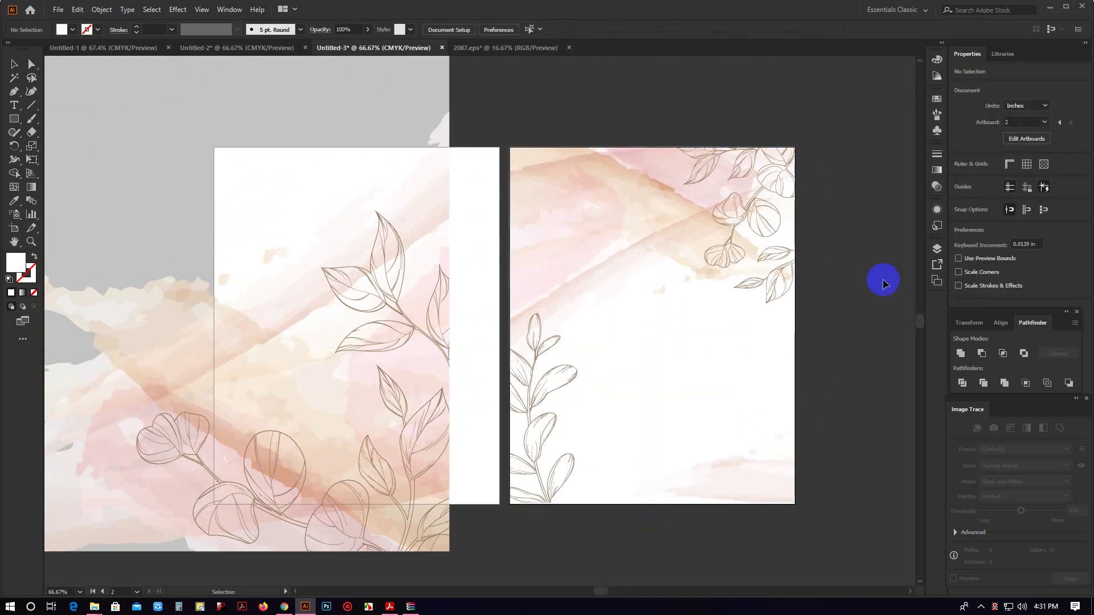
{"action": "left_click", "coordinate": [413, 231]}
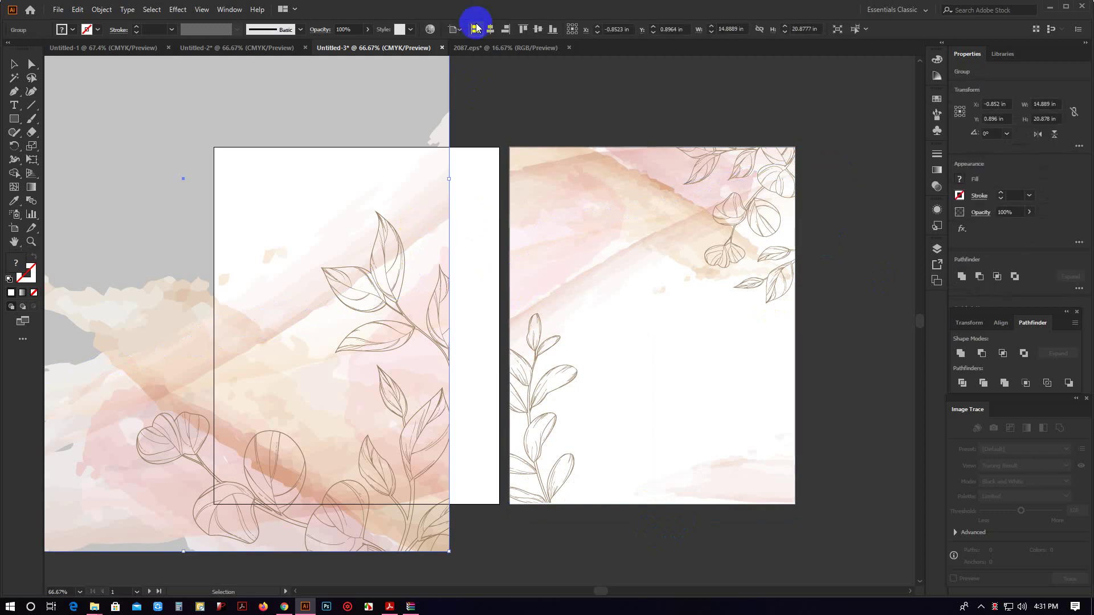
{"action": "left_click", "coordinate": [475, 28]}
{"action": "left_click_drag", "start_coordinate": [549, 101], "coordinate": [748, 587]}
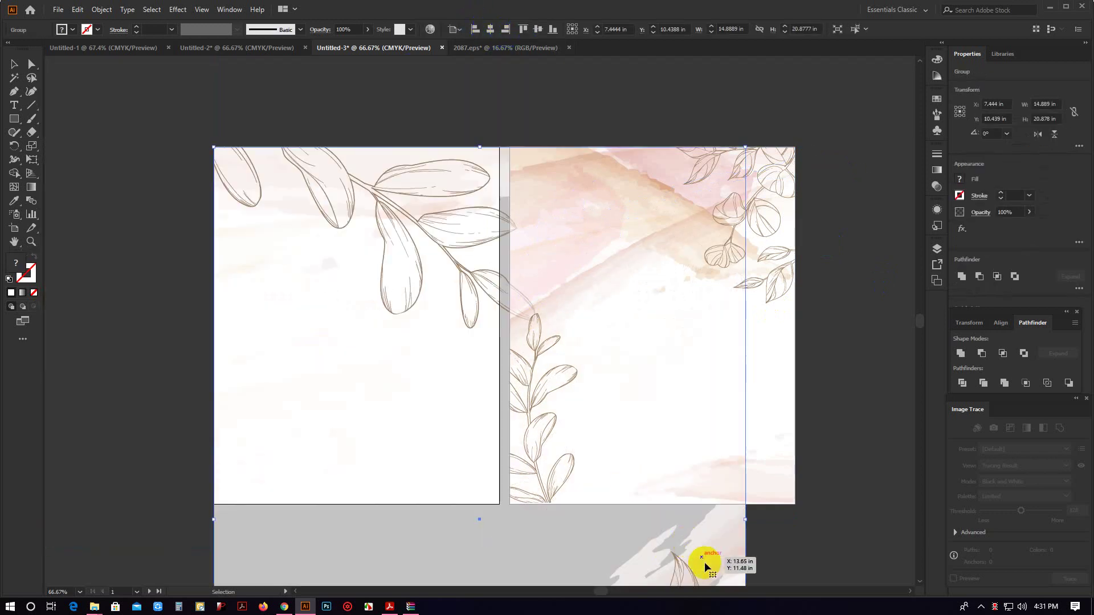
{"action": "scroll", "coordinate": [747, 570], "scroll_direction": "down", "scroll_amount": 3}
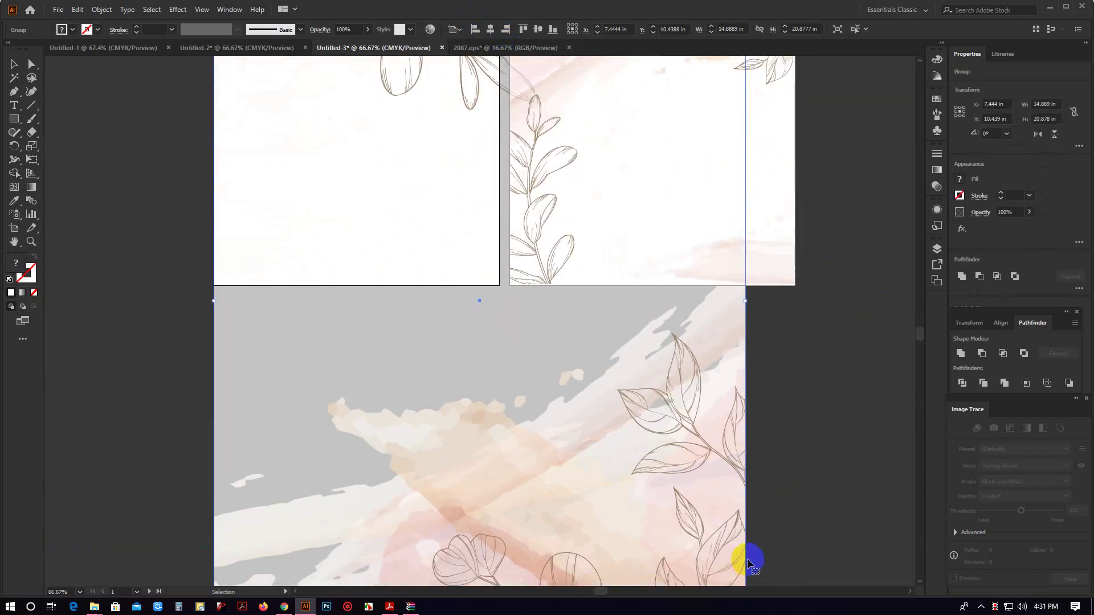
{"action": "scroll", "coordinate": [747, 559], "scroll_direction": "down", "scroll_amount": 2}
{"action": "scroll", "coordinate": [745, 547], "scroll_direction": "down", "scroll_amount": 1}
{"action": "scroll", "coordinate": [743, 535], "scroll_direction": "down", "scroll_amount": 3}
{"action": "left_click_drag", "start_coordinate": [744, 524], "coordinate": [499, 134]}
{"action": "left_click", "coordinate": [554, 198]}
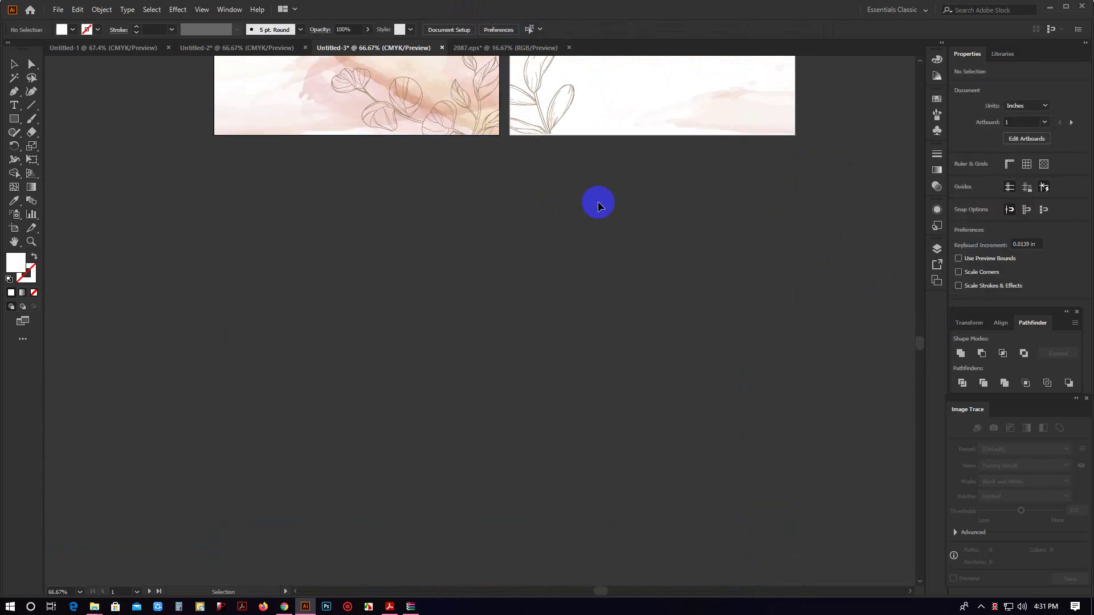
Zoom and pan to review both artboards with their pink leaf backgrounds centred.
{"action": "scroll", "coordinate": [614, 206], "scroll_direction": "down", "scroll_amount": 2}
{"action": "left_click_drag", "start_coordinate": [618, 211], "coordinate": [610, 398]}
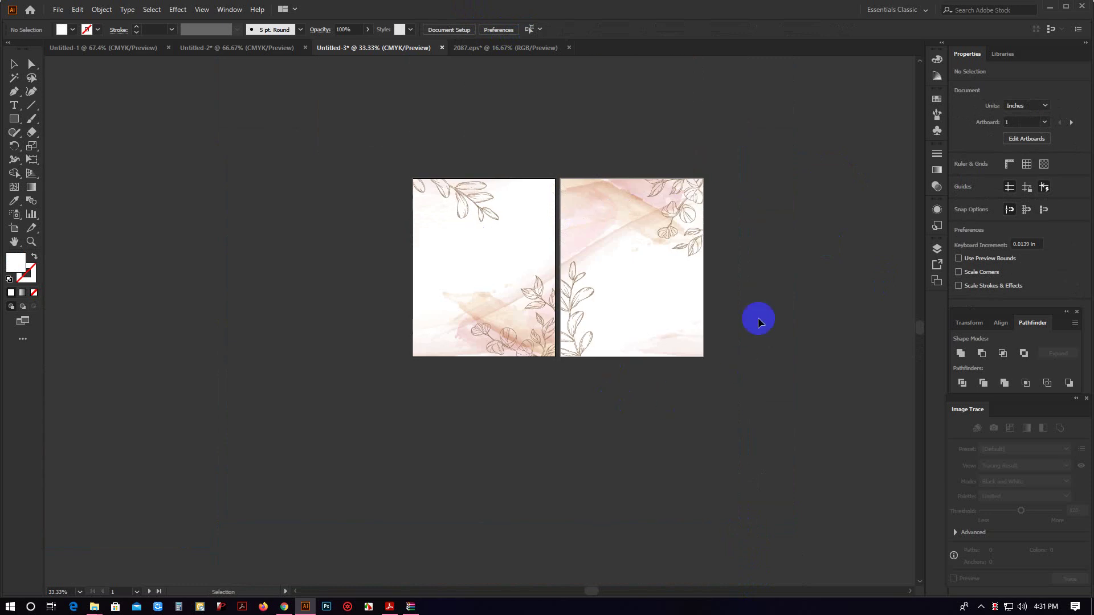
{"action": "scroll", "coordinate": [627, 233], "scroll_direction": "up", "scroll_amount": 3}
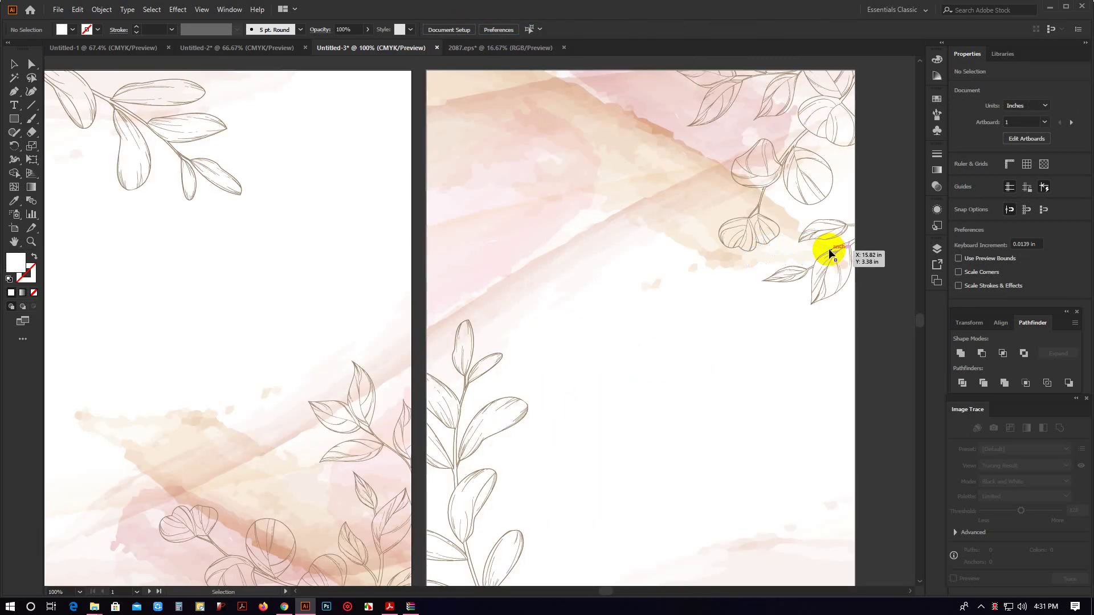
{"action": "scroll", "coordinate": [848, 248], "scroll_direction": "down", "scroll_amount": 1}
{"action": "left_click_drag", "start_coordinate": [837, 247], "coordinate": [781, 264]}
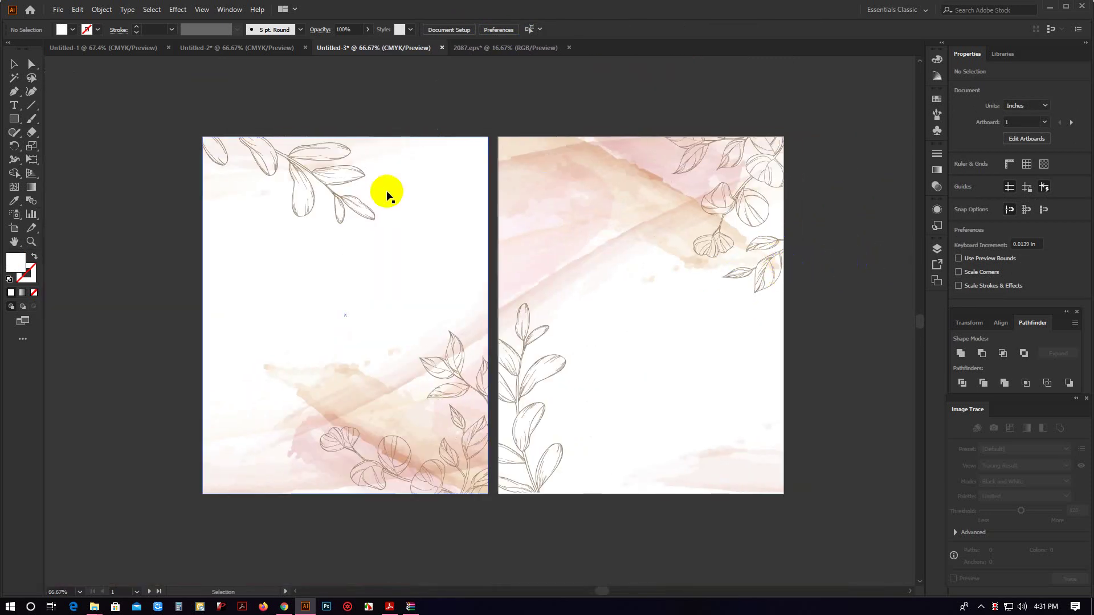
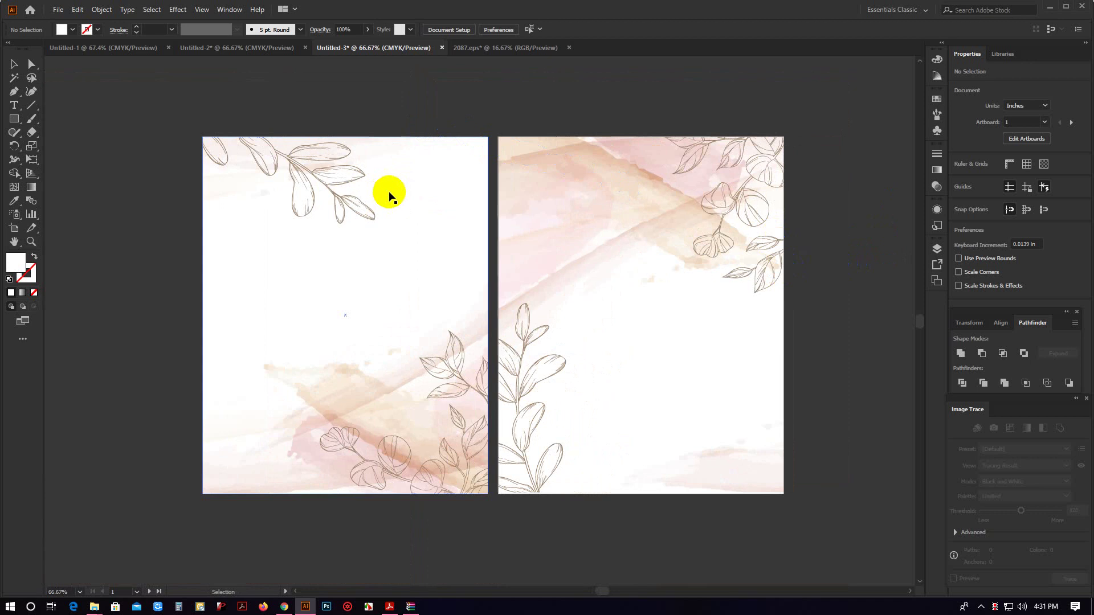
Select the left page's floral artwork group, then deselect it, leaving both pages unchanged.
{"action": "left_click", "coordinate": [415, 184]}
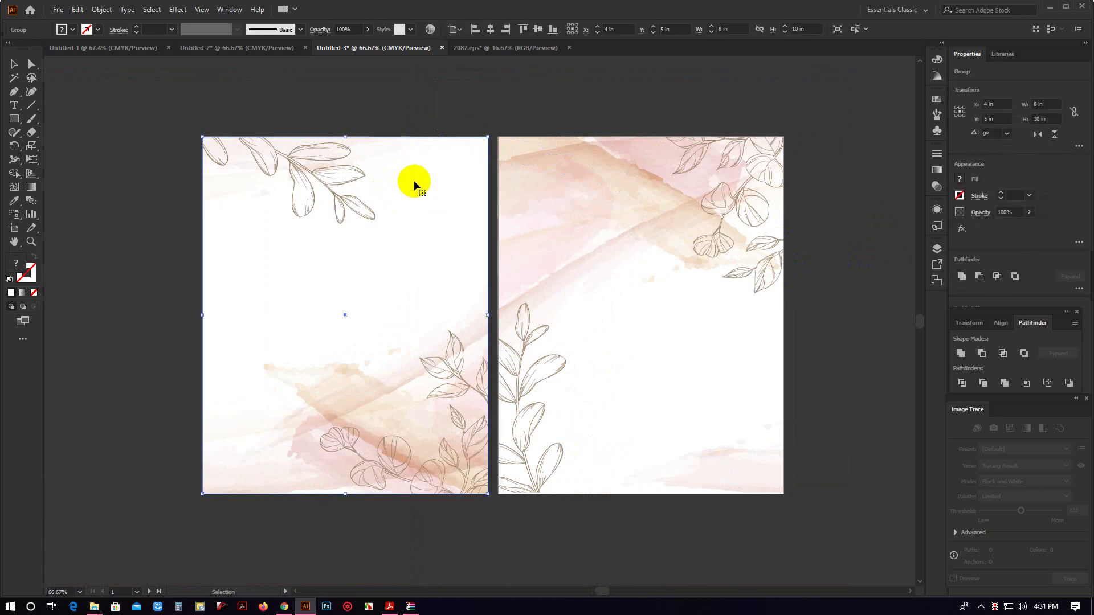
{"action": "left_click", "coordinate": [66, 103]}
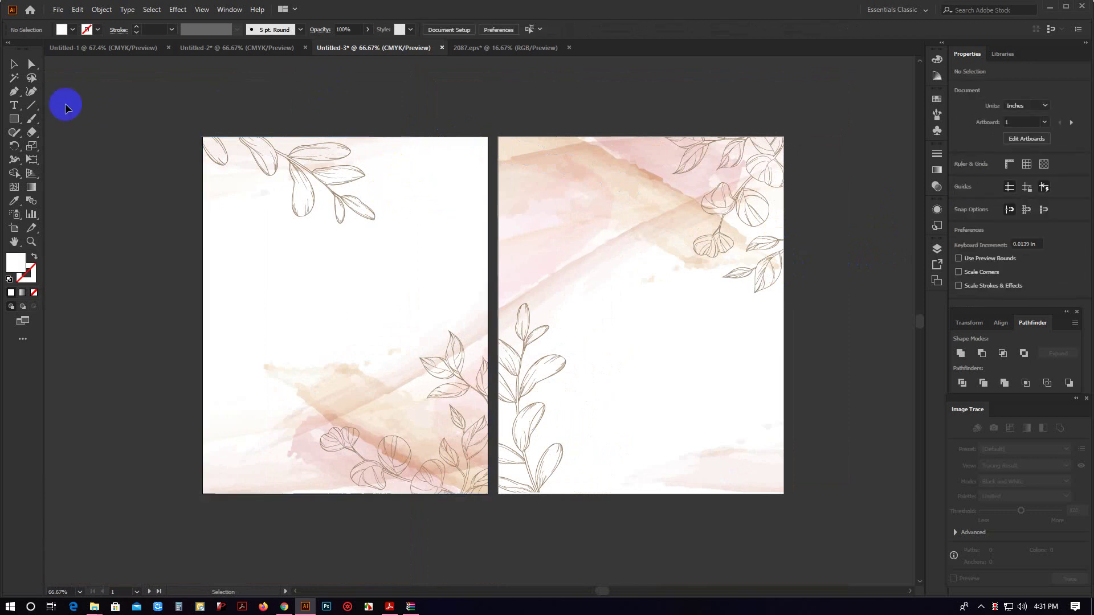
In the browser, select the 'Guest List Wedding Planner' image search text.
{"action": "left_click", "coordinate": [288, 609]}
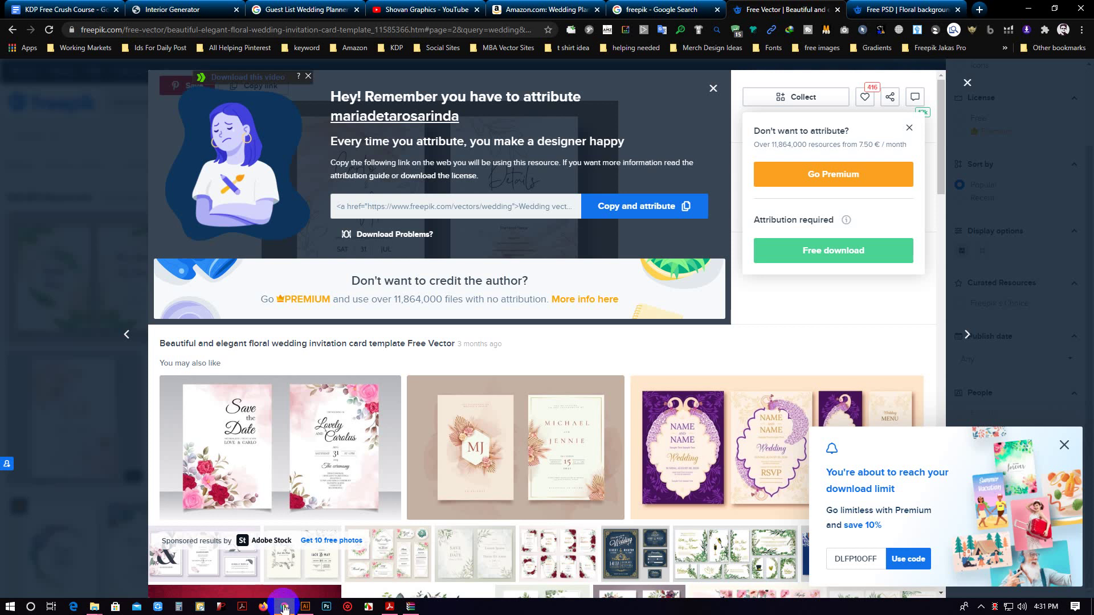
{"action": "left_click", "coordinate": [296, 9]}
{"action": "left_click", "coordinate": [238, 76]}
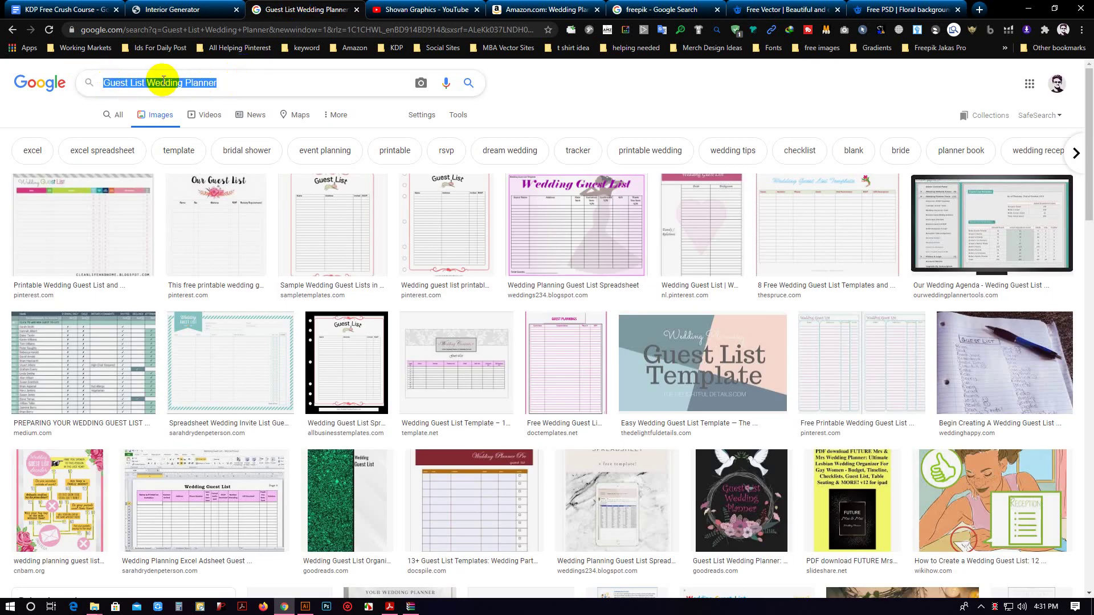
{"action": "left_click", "coordinate": [187, 81]}
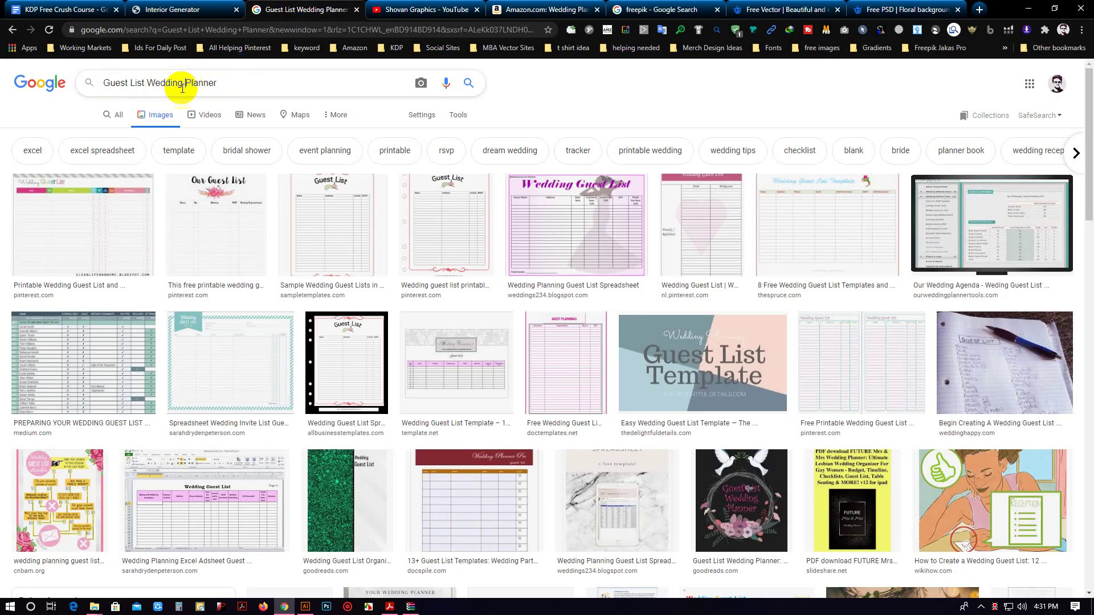
{"action": "left_click_drag", "start_coordinate": [226, 82], "coordinate": [88, 84]}
{"action": "key", "text": "ctrl+c"}
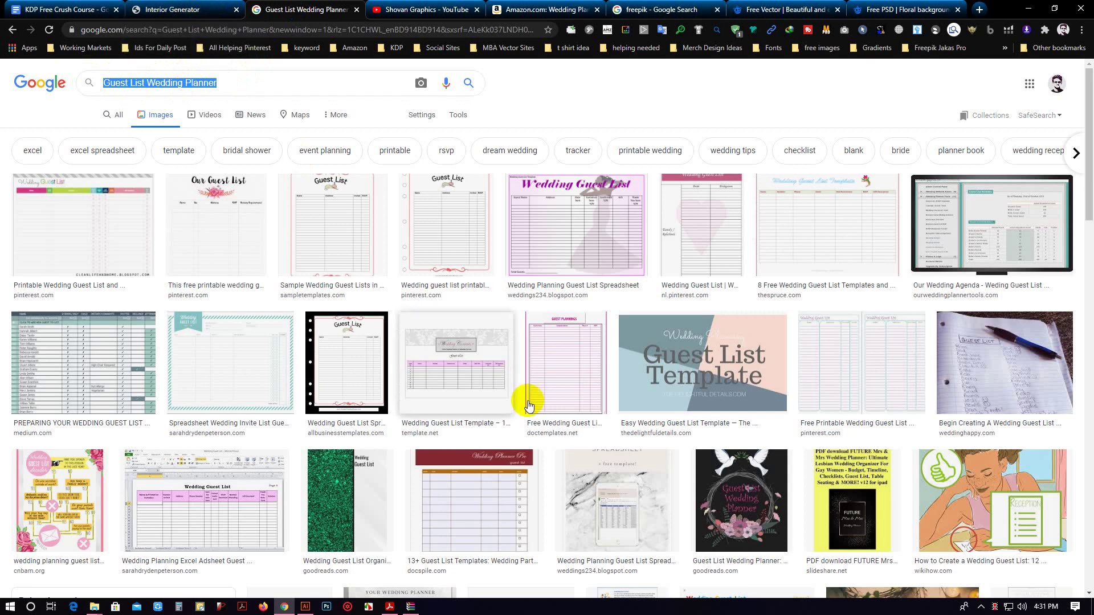
Browse the image results, preview a wedding planning book cover, and minimize the browser.
{"action": "scroll", "coordinate": [581, 387], "scroll_direction": "down", "scroll_amount": 3}
{"action": "scroll", "coordinate": [583, 385], "scroll_direction": "down", "scroll_amount": 3}
{"action": "scroll", "coordinate": [490, 347], "scroll_direction": "up", "scroll_amount": 4}
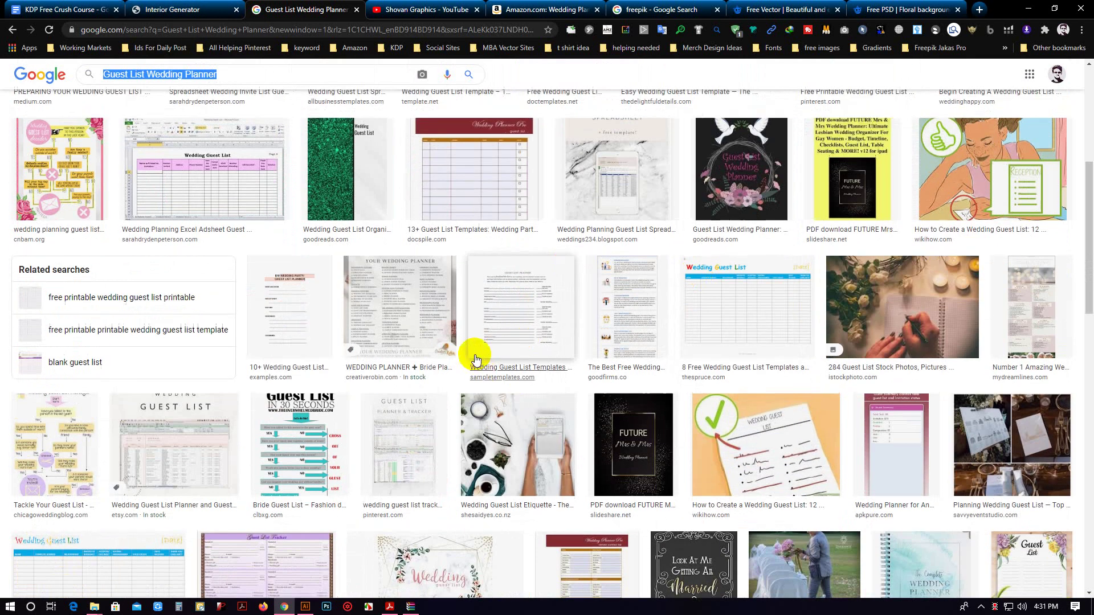
{"action": "scroll", "coordinate": [513, 274], "scroll_direction": "down", "scroll_amount": 4}
{"action": "scroll", "coordinate": [681, 449], "scroll_direction": "down", "scroll_amount": 4}
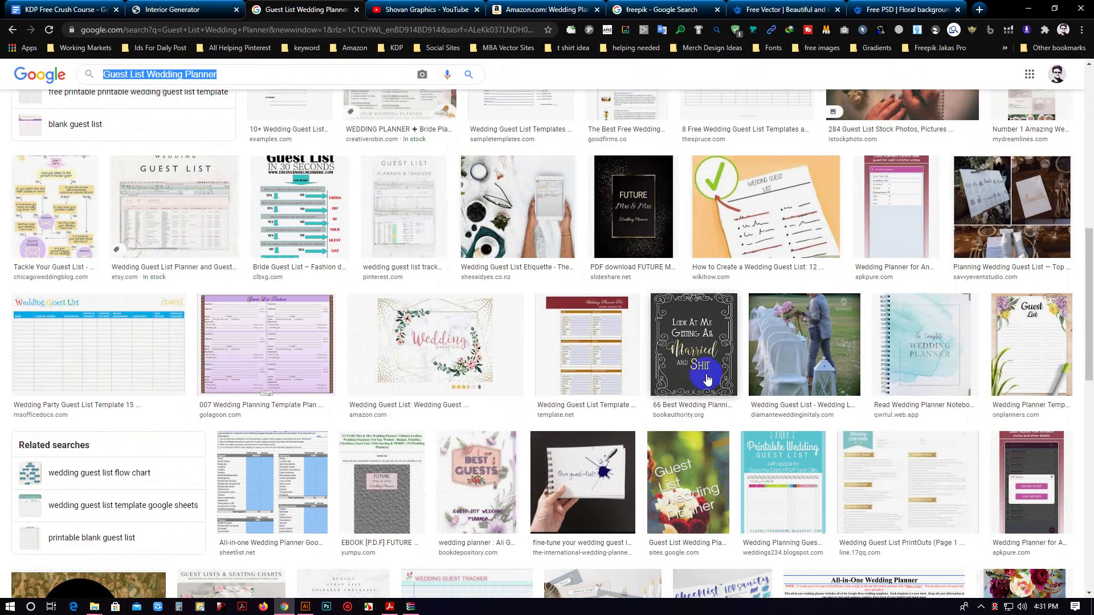
{"action": "left_click", "coordinate": [705, 372]}
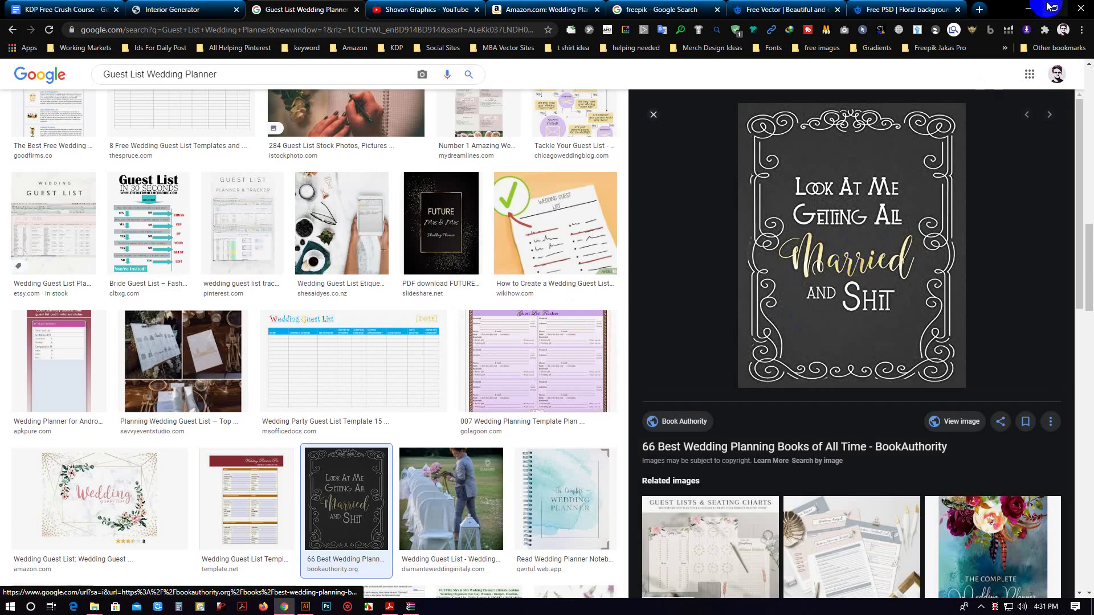
{"action": "left_click", "coordinate": [1030, 6]}
Paste 'Guest List Wedding Planner' as text in Untitled-3 and enlarge it to about 96 pt.
{"action": "left_click", "coordinate": [371, 47]}
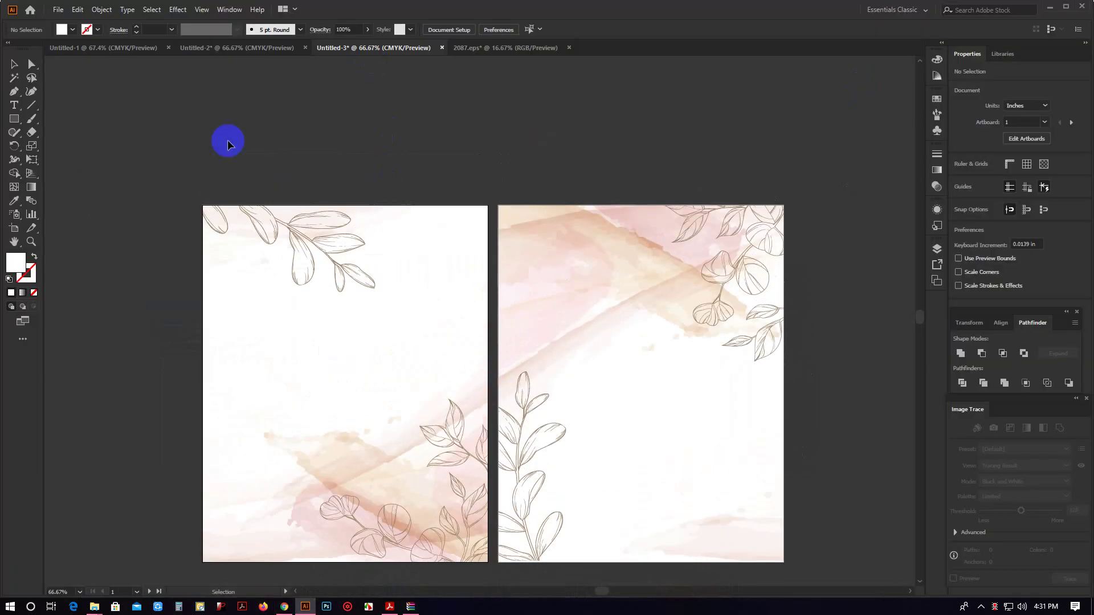
{"action": "left_click", "coordinate": [16, 105]}
{"action": "left_click", "coordinate": [298, 113]}
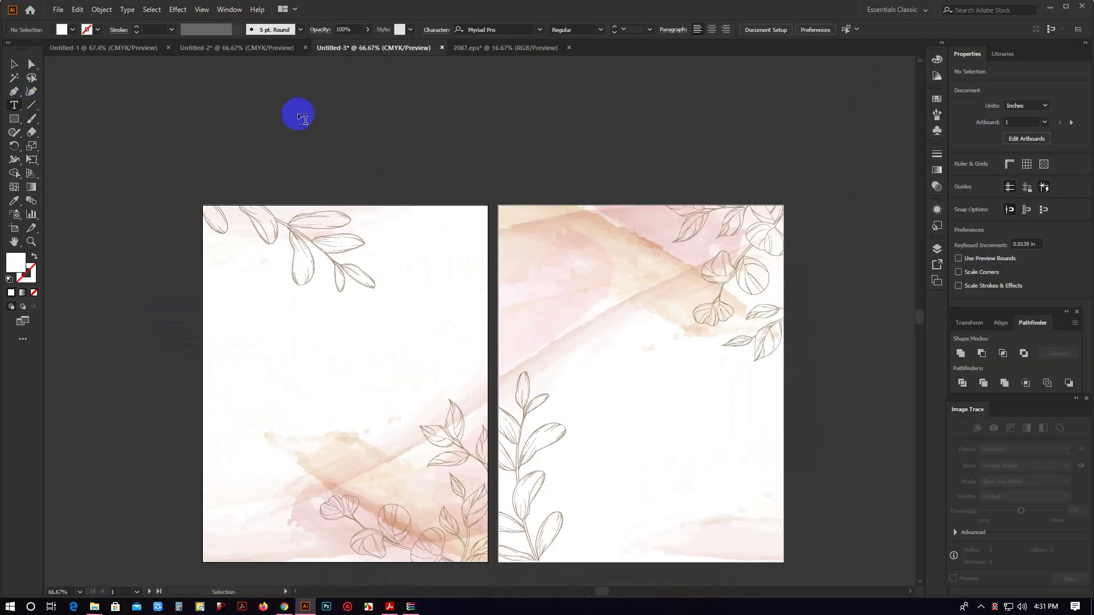
{"action": "key", "text": "ctrl+v"}
{"action": "left_click", "coordinate": [15, 65]}
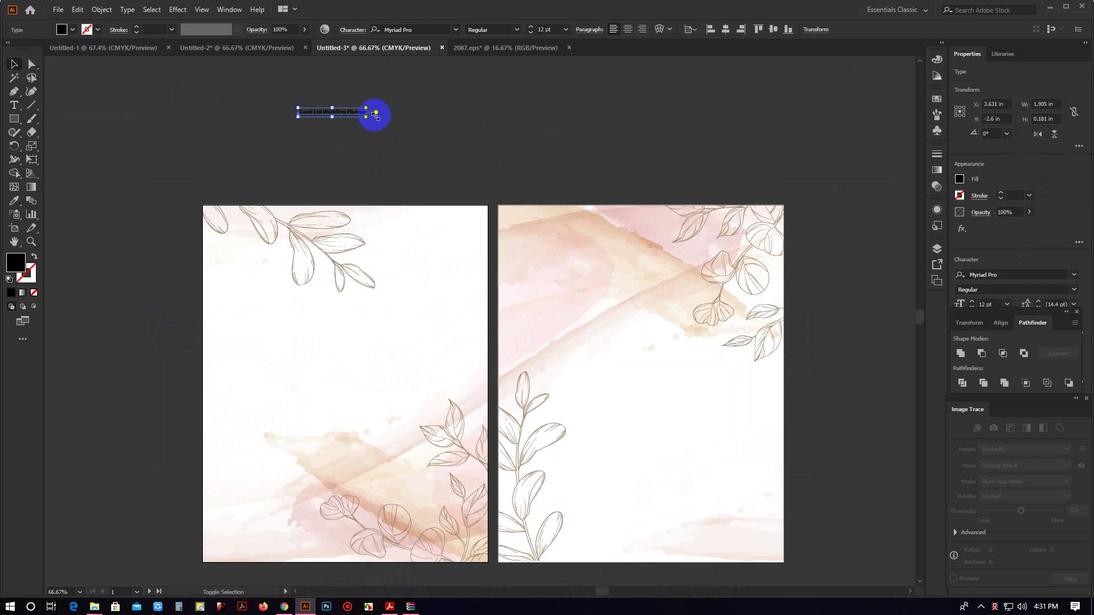
{"action": "left_click_drag", "start_coordinate": [366, 117], "coordinate": [843, 161]}
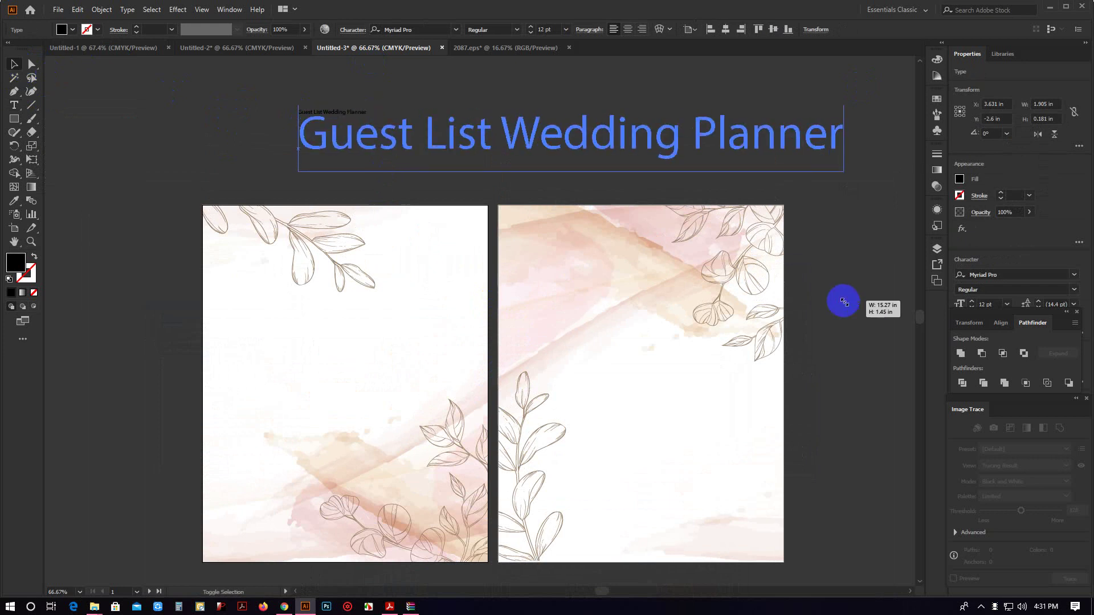
Trim the title text so the line reads only 'Guest List'.
{"action": "double_click", "coordinate": [514, 137]}
{"action": "triple_click", "coordinate": [813, 146]}
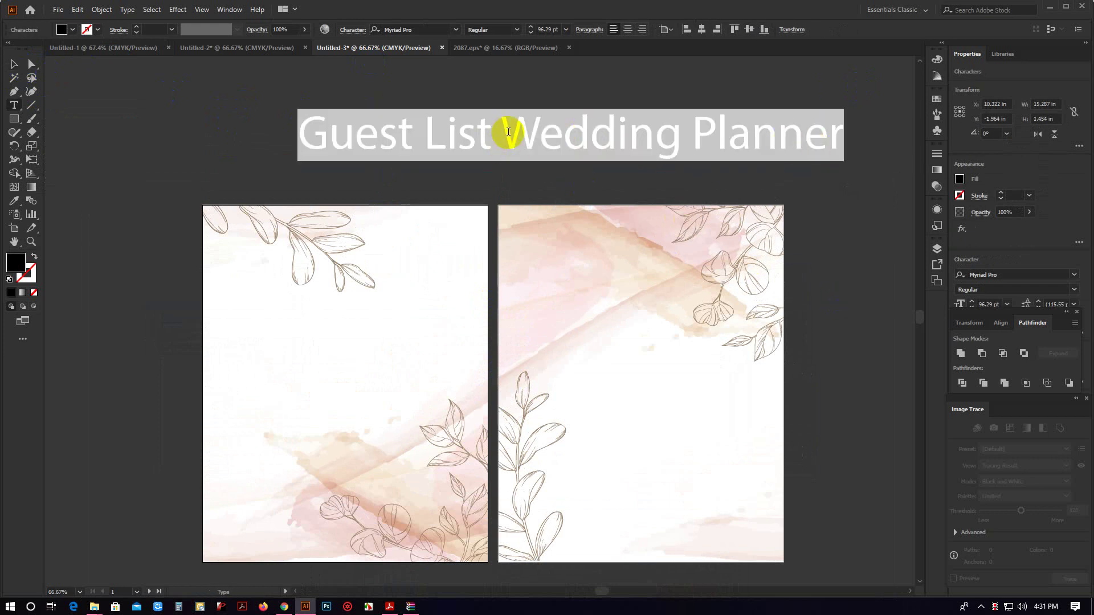
{"action": "left_click_drag", "start_coordinate": [508, 132], "coordinate": [838, 145]}
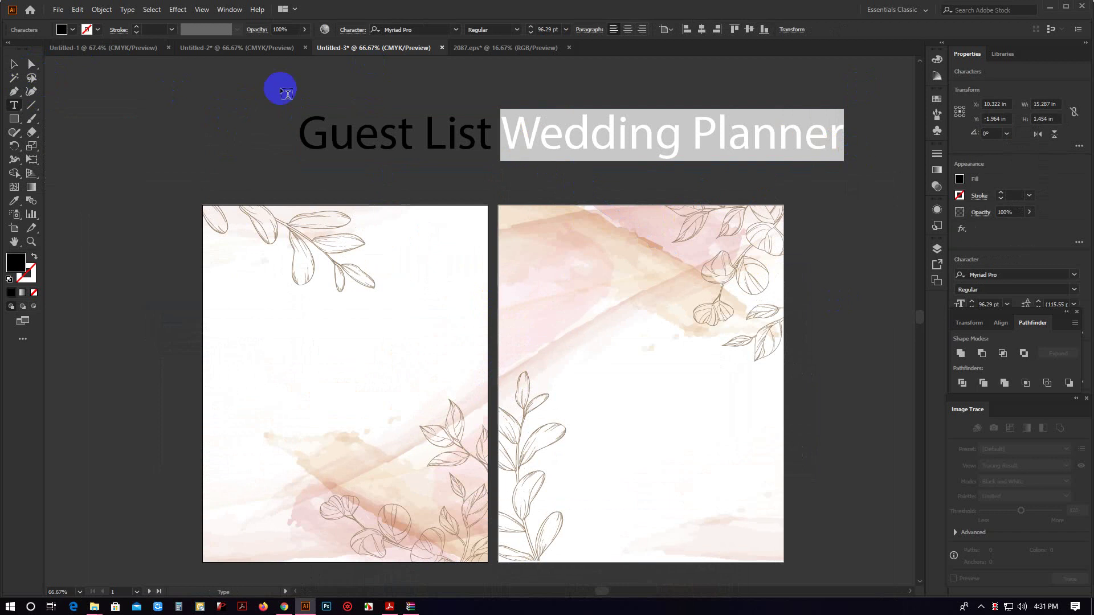
{"action": "left_click", "coordinate": [14, 64]}
{"action": "key", "text": "Delete"}
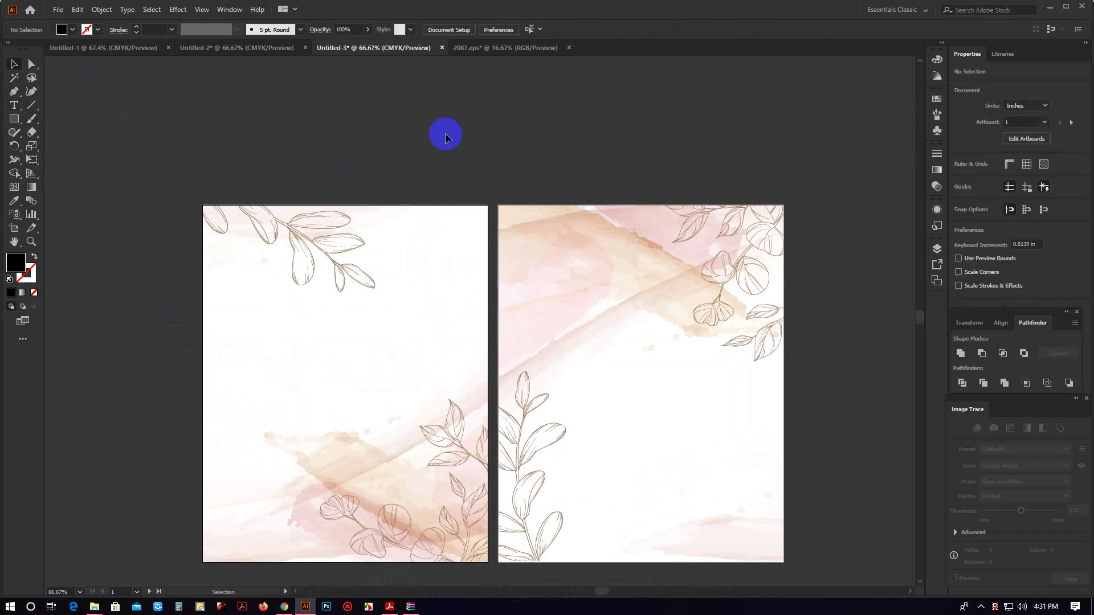
{"action": "key", "text": "t"}
{"action": "key", "text": "ctrl+z"}
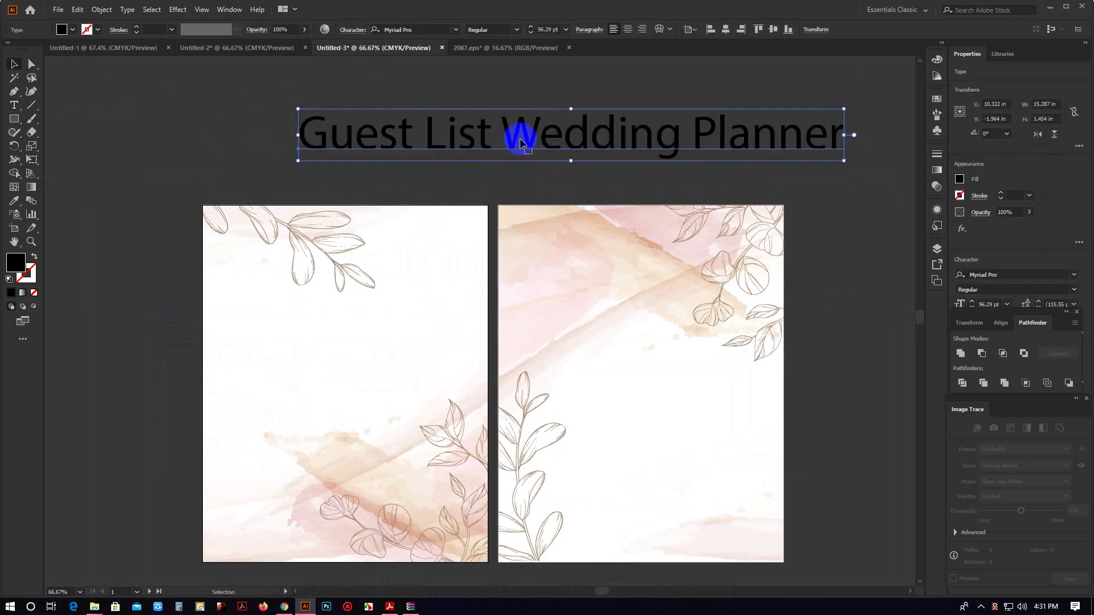
{"action": "triple_click", "coordinate": [504, 134]}
{"action": "left_click", "coordinate": [499, 133]}
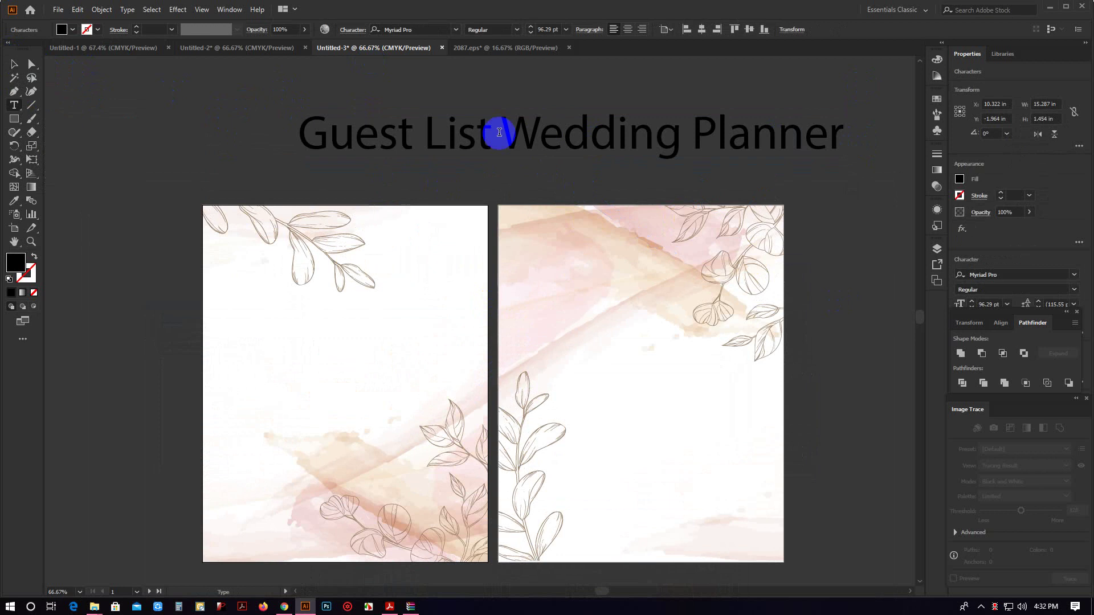
{"action": "left_click_drag", "start_coordinate": [505, 138], "coordinate": [887, 159]}
{"action": "key", "text": "ctrl+c"}
{"action": "key", "text": "BackSpace"}
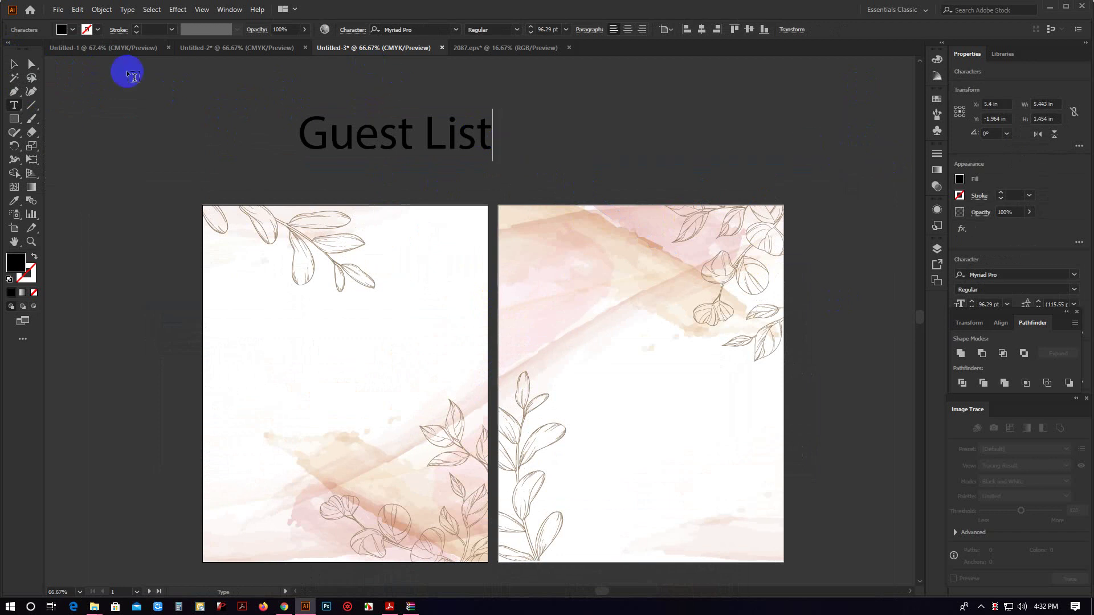
Move Guest List higher and make the second line read 'Wedding'.
{"action": "left_click", "coordinate": [14, 61]}
{"action": "mouse_move", "coordinate": [378, 154]}
{"action": "left_mouse_down"}
{"action": "mouse_move", "coordinate": [488, 137]}
{"action": "mouse_move", "coordinate": [488, 190]}
{"action": "mouse_move", "coordinate": [223, 178]}
{"action": "left_mouse_up"}
{"action": "double_click", "coordinate": [504, 183]}
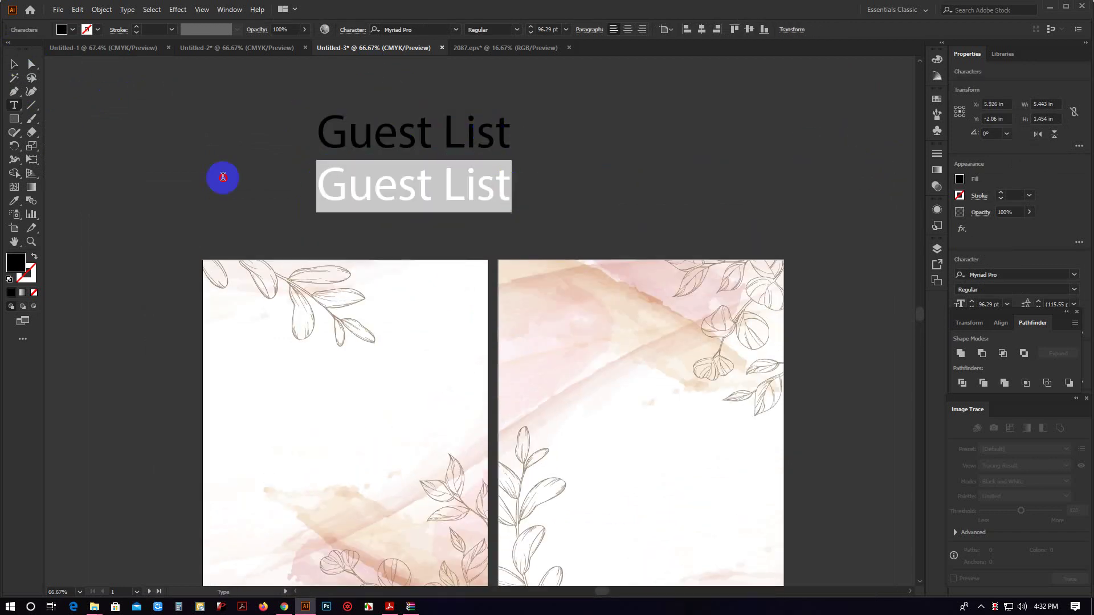
{"action": "key", "text": "ctrl+v"}
{"action": "left_click_drag", "start_coordinate": [508, 185], "coordinate": [746, 203]}
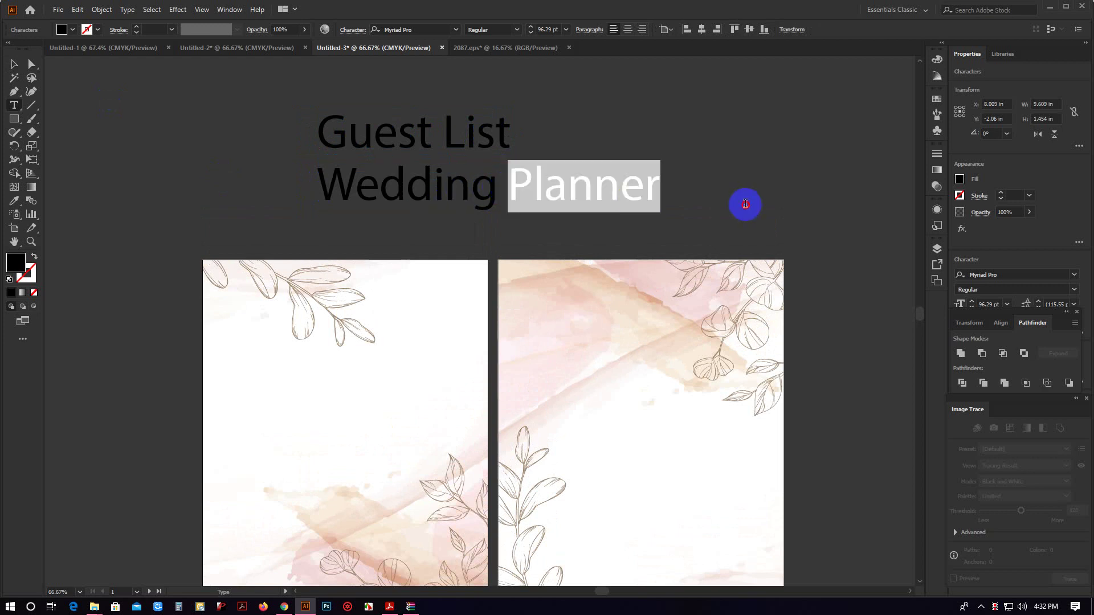
{"action": "key", "text": "BackSpace"}
{"action": "key", "text": "BackSpace"}
Duplicate Wedding and edit the copy to read 'Planner'.
{"action": "left_click", "coordinate": [13, 64]}
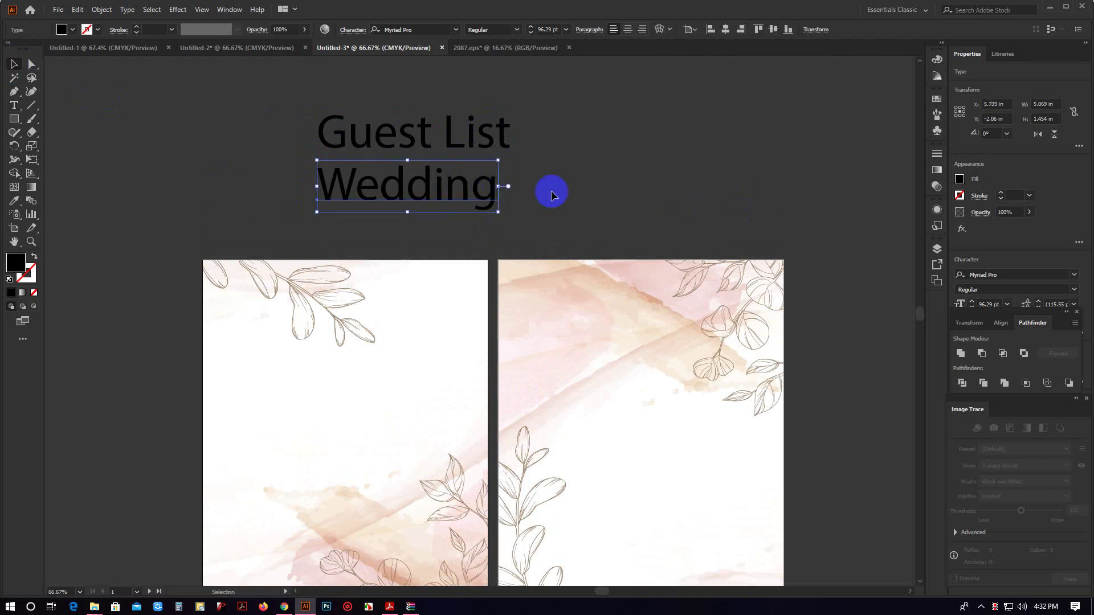
{"action": "left_click_drag", "start_coordinate": [443, 177], "coordinate": [652, 176]}
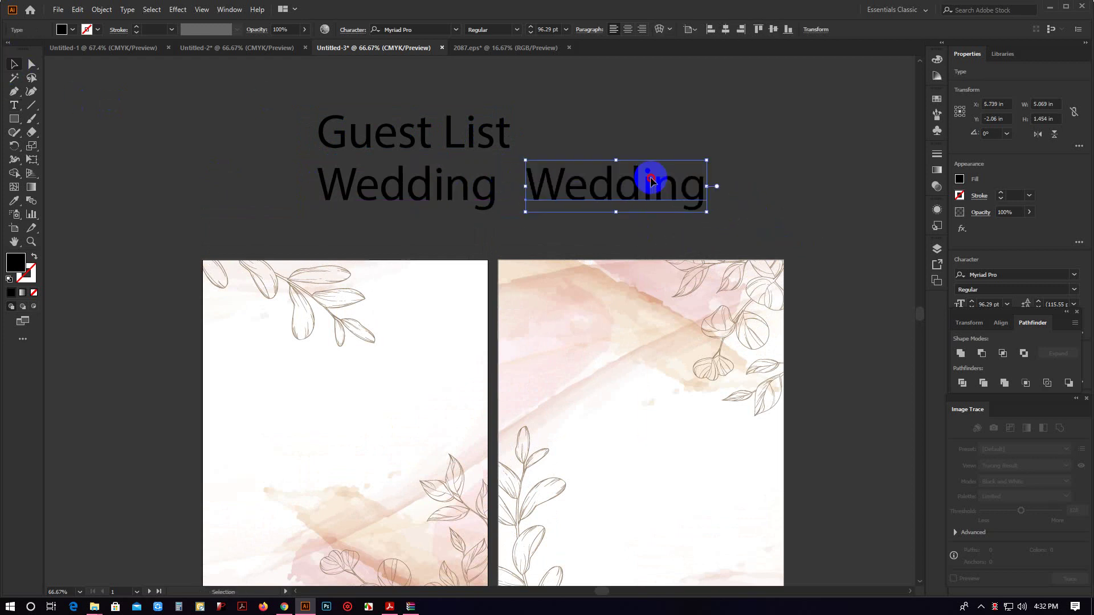
{"action": "double_click", "coordinate": [714, 194]}
{"action": "left_click_drag", "start_coordinate": [716, 196], "coordinate": [515, 177]}
{"action": "type", "text": "Wedding Planner"}
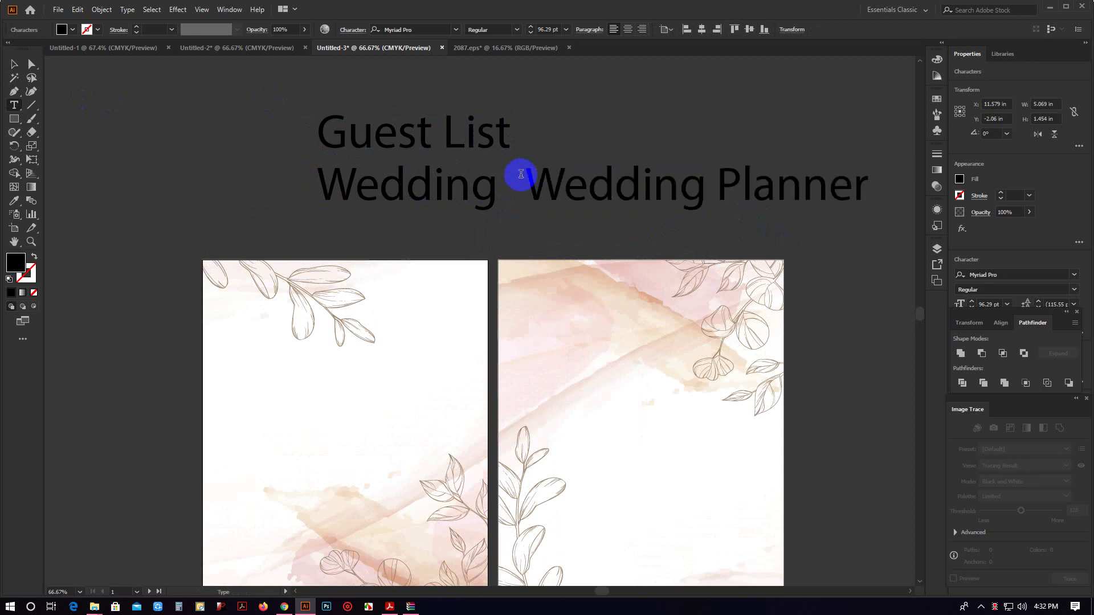
{"action": "left_click_drag", "start_coordinate": [717, 187], "coordinate": [501, 181]}
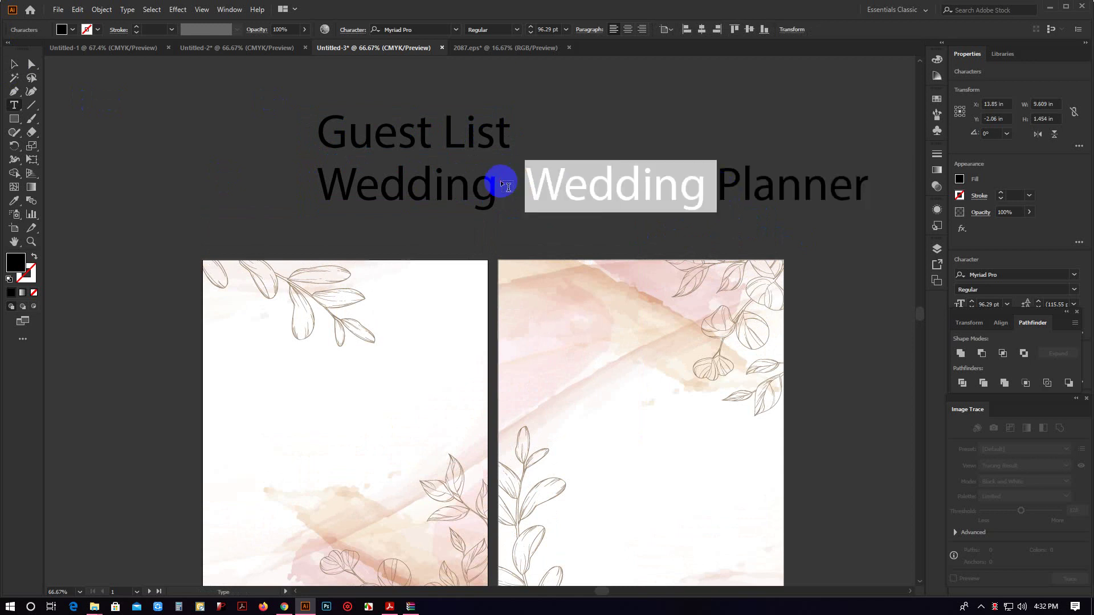
{"action": "key", "text": "BackSpace"}
Position Planner below Wedding to form a three-line title.
{"action": "left_click", "coordinate": [20, 65]}
{"action": "left_click", "coordinate": [608, 177]}
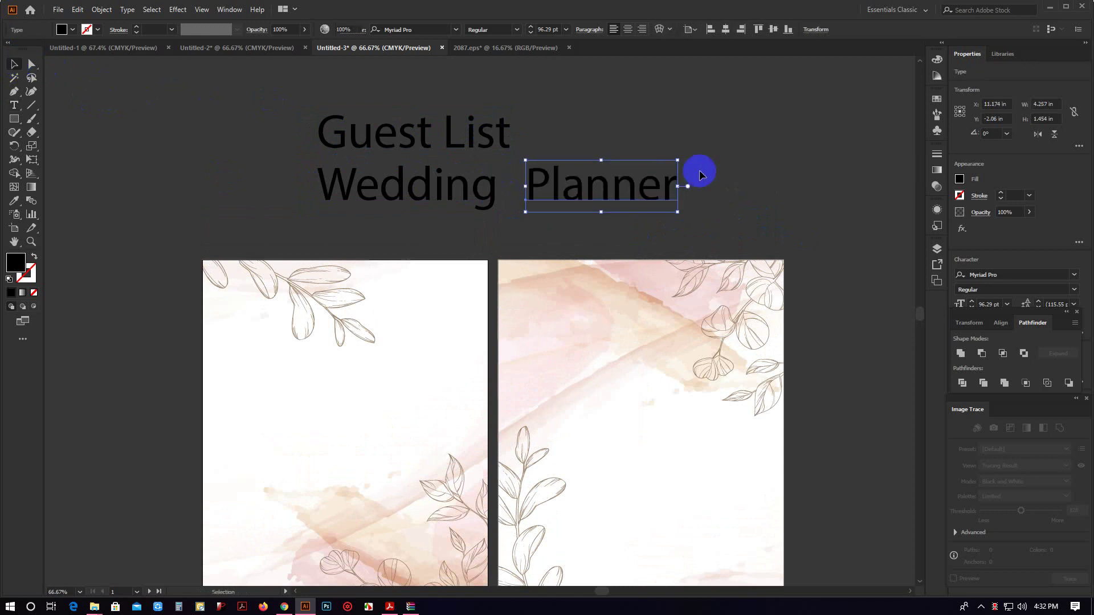
{"action": "scroll", "coordinate": [701, 174], "scroll_direction": "down", "scroll_amount": 1}
{"action": "mouse_move", "coordinate": [641, 184]}
{"action": "left_mouse_down"}
{"action": "mouse_move", "coordinate": [381, 98]}
{"action": "mouse_move", "coordinate": [519, 199]}
{"action": "mouse_move", "coordinate": [377, 96]}
{"action": "left_mouse_up"}
{"action": "left_click", "coordinate": [562, 171]}
{"action": "left_click", "coordinate": [509, 182]}
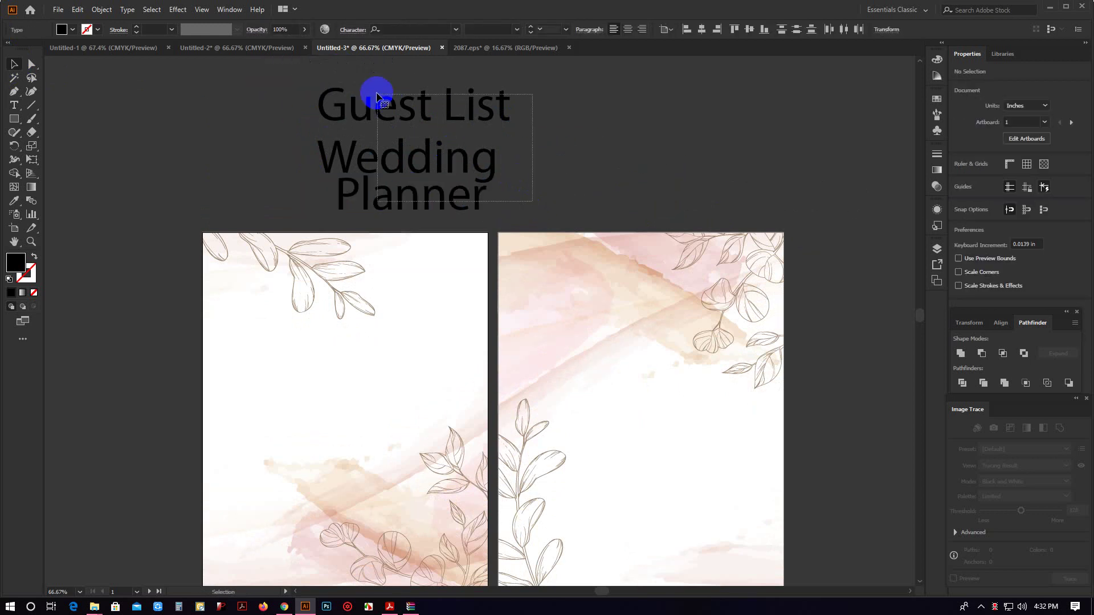
Move the three-line title to the centre of the right floral page.
{"action": "left_click_drag", "start_coordinate": [471, 162], "coordinate": [706, 450]}
{"action": "left_click", "coordinate": [838, 415]}
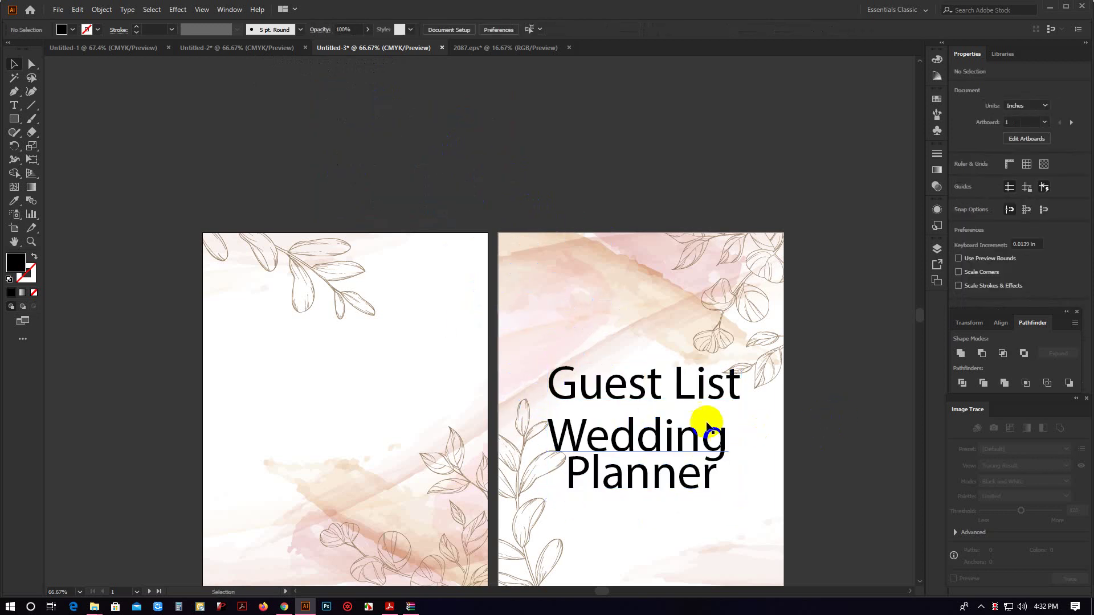
{"action": "scroll", "coordinate": [733, 420], "scroll_direction": "up", "scroll_amount": 1}
{"action": "left_click_drag", "start_coordinate": [746, 373], "coordinate": [581, 280]}
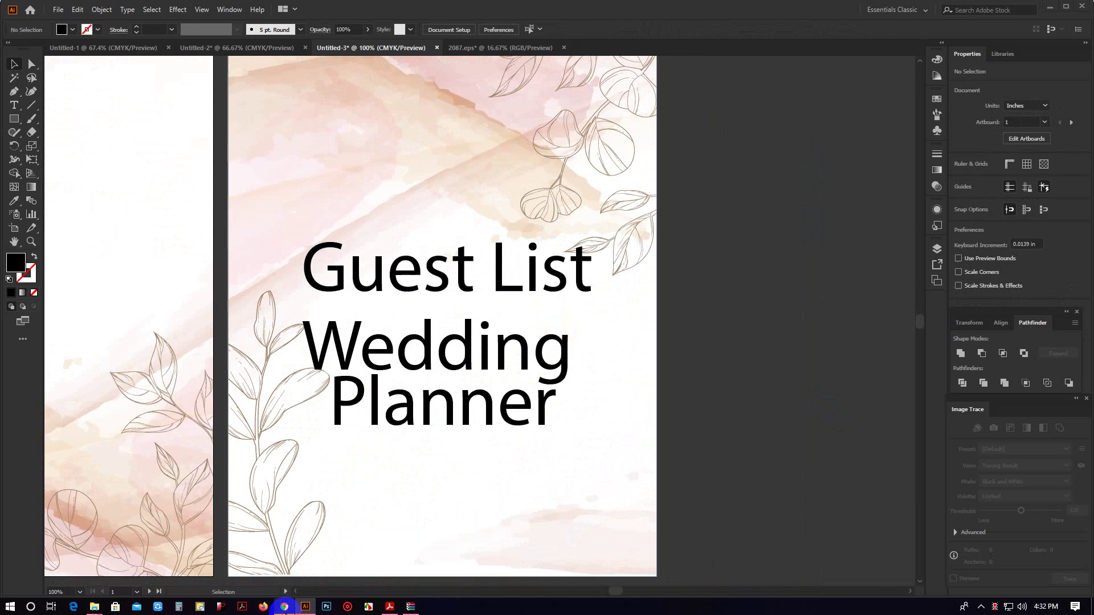
{"action": "left_click", "coordinate": [284, 607]}
{"action": "left_click", "coordinate": [365, 31]}
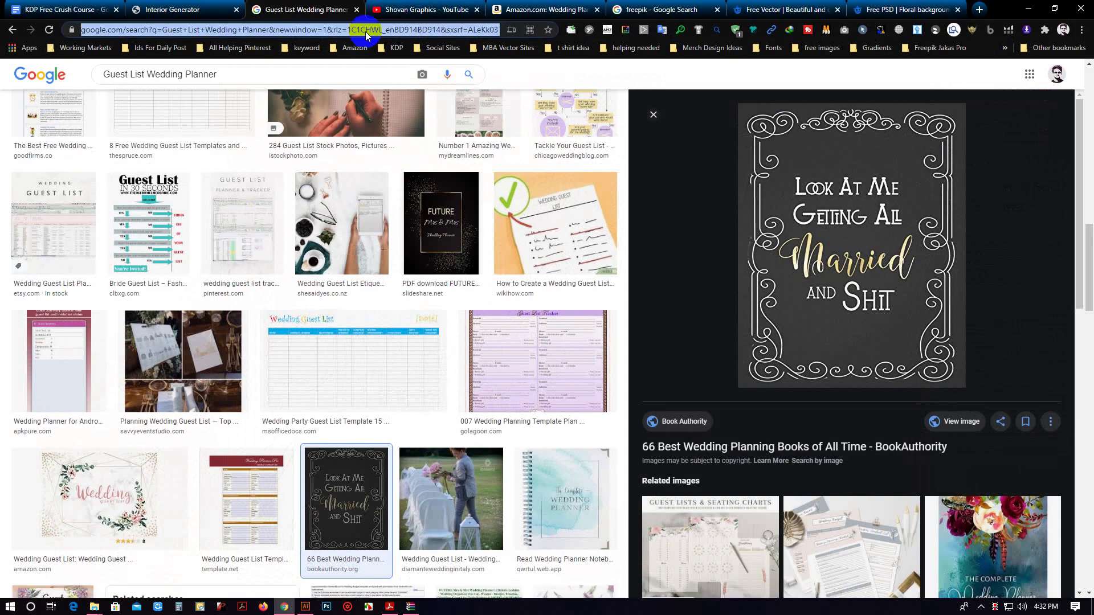
Search 'dafont', open dafont.com, and scroll its recently added fonts.
{"action": "type", "text": "dafont"}
{"action": "key", "text": "Return"}
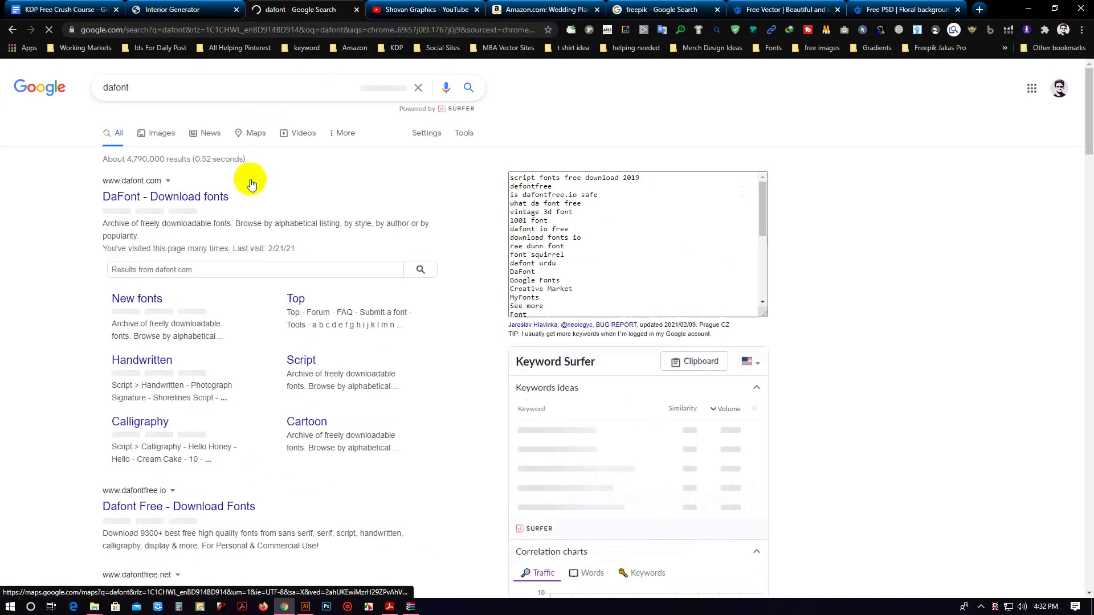
{"action": "left_click", "coordinate": [215, 196]}
{"action": "left_click", "coordinate": [318, 10]}
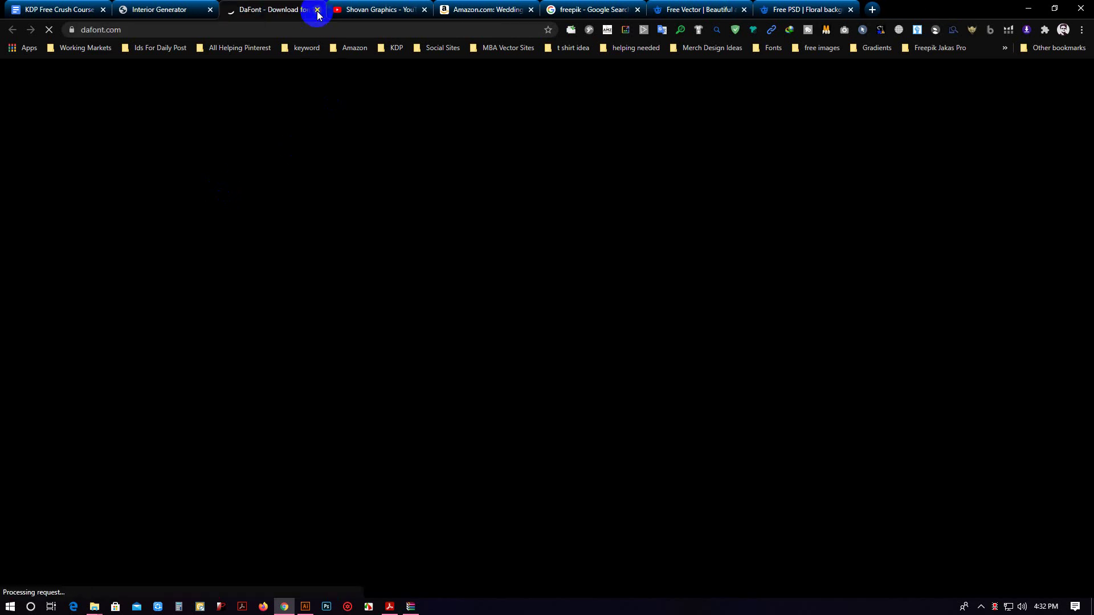
{"action": "scroll", "coordinate": [202, 225], "scroll_direction": "down", "scroll_amount": 2}
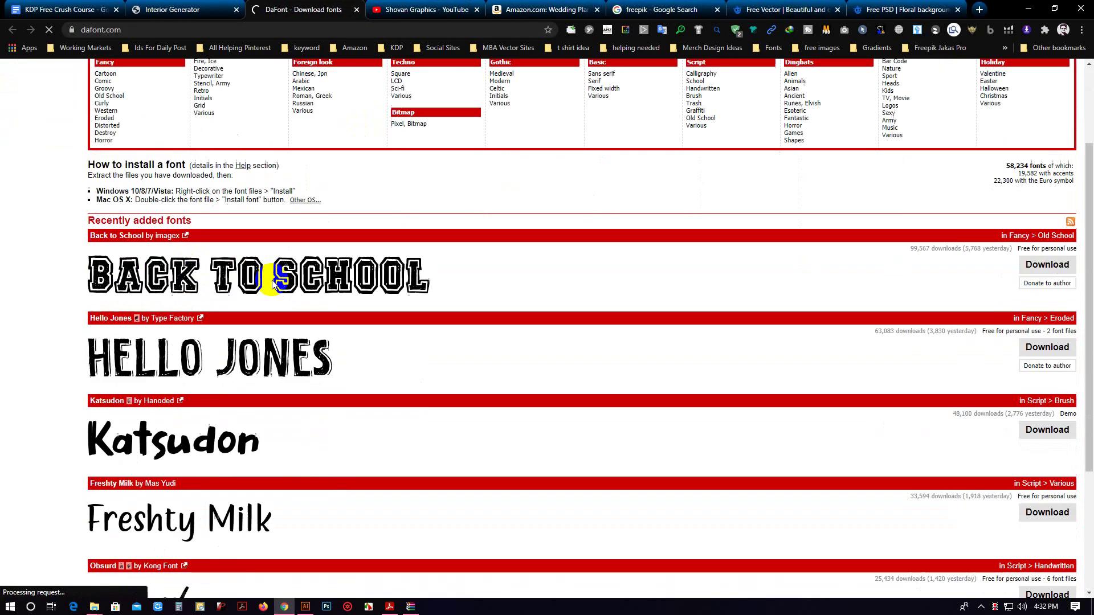
{"action": "scroll", "coordinate": [323, 273], "scroll_direction": "down", "scroll_amount": 3}
{"action": "scroll", "coordinate": [194, 190], "scroll_direction": "up", "scroll_amount": 4}
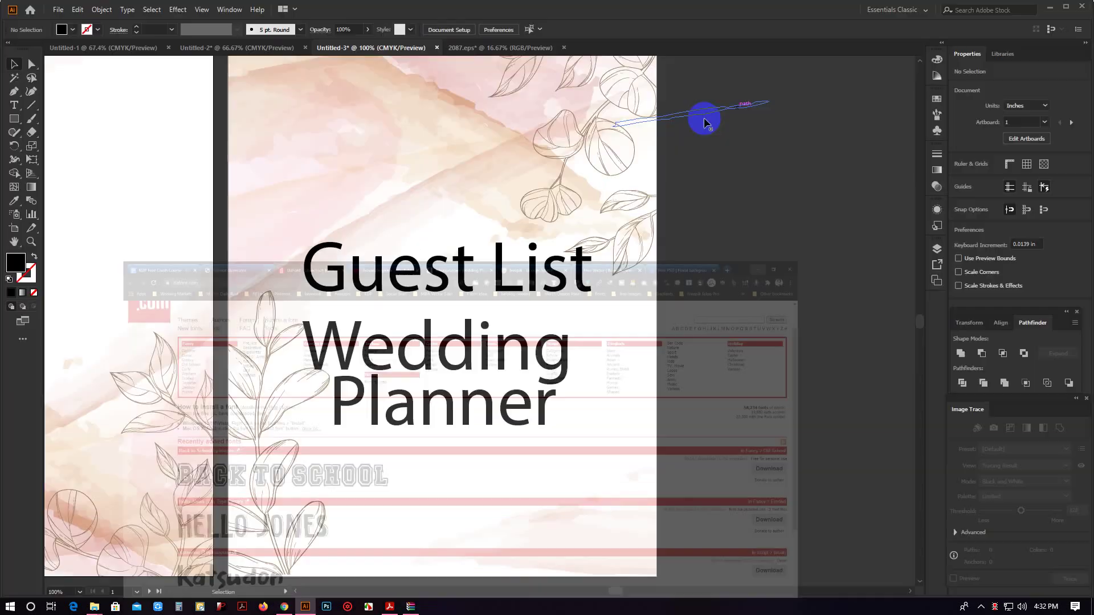
Make Guest List uppercase bold, shrink it, and centre it horizontally above Wedding Planner.
{"action": "left_click", "coordinate": [547, 292]}
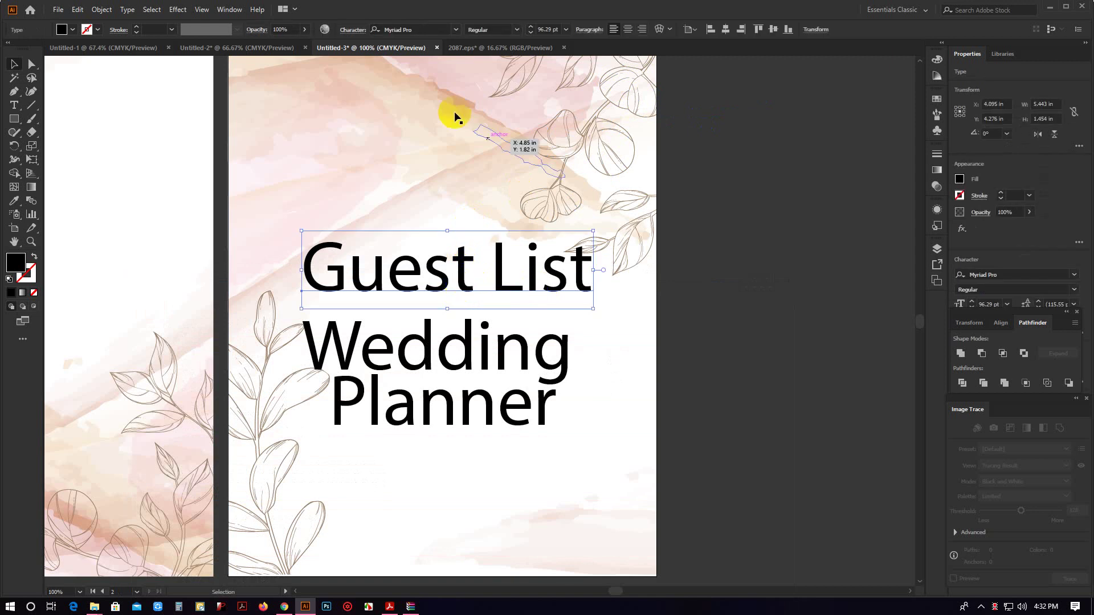
{"action": "left_click", "coordinate": [127, 10]}
{"action": "mouse_move", "coordinate": [155, 184]}
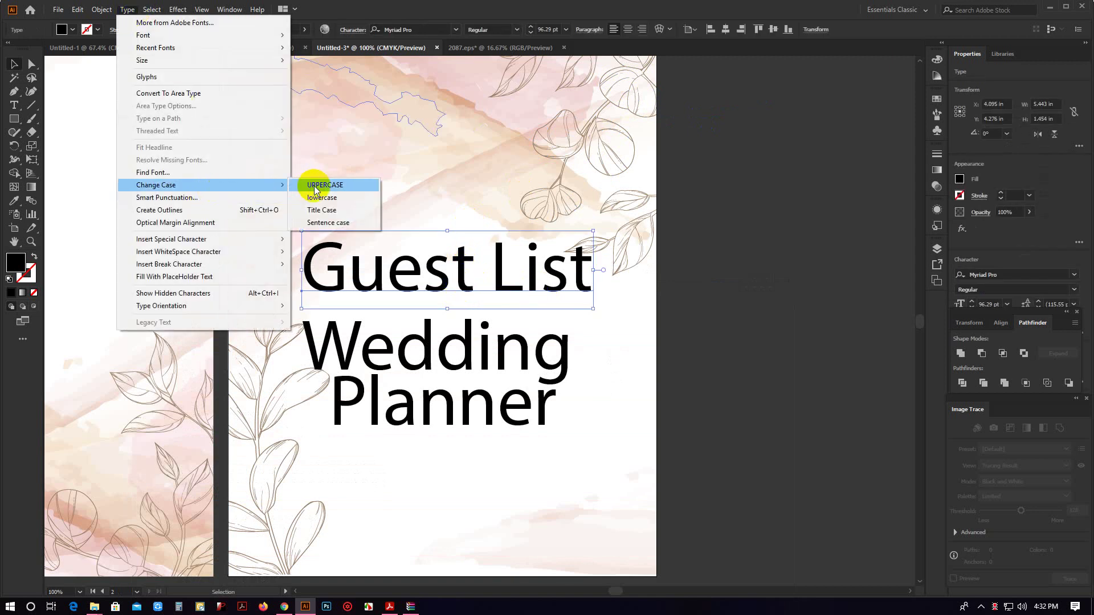
{"action": "left_click", "coordinate": [319, 184]}
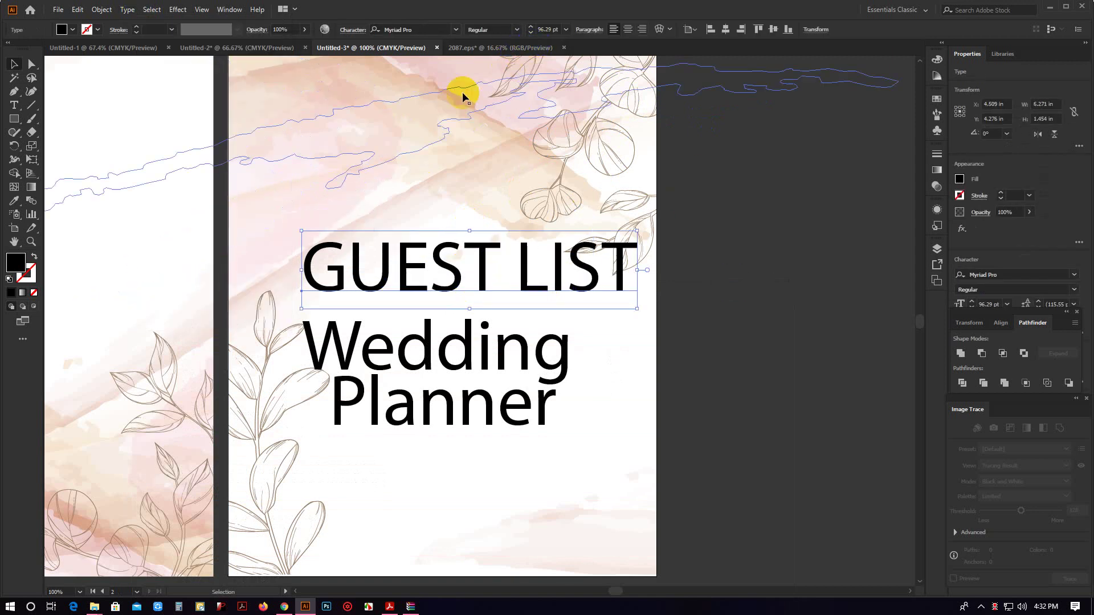
{"action": "left_click", "coordinate": [516, 30]}
{"action": "left_click", "coordinate": [507, 49]}
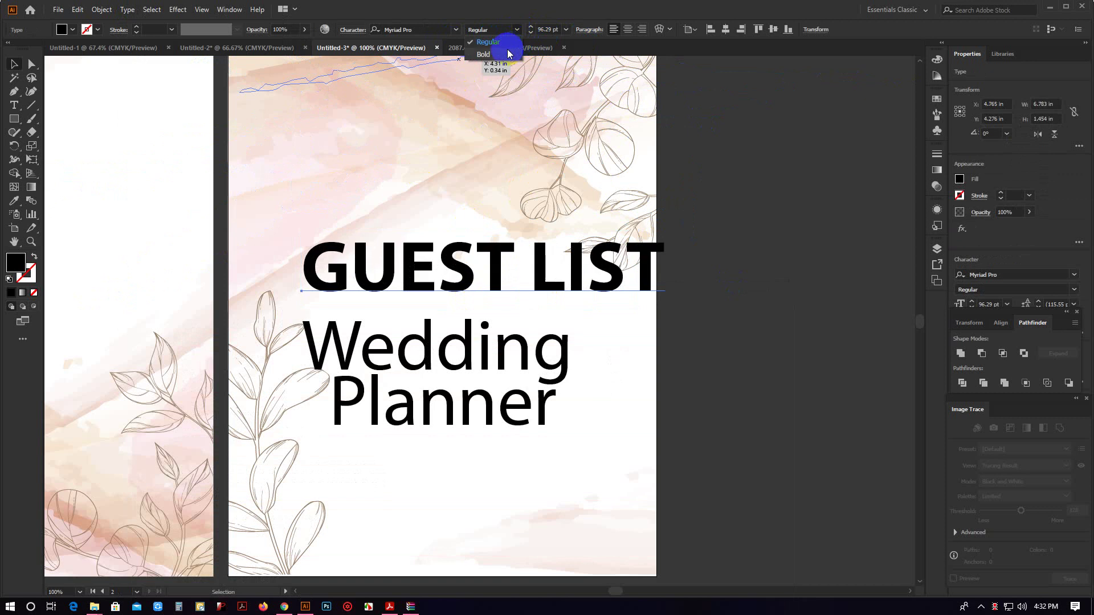
{"action": "left_click_drag", "start_coordinate": [667, 310], "coordinate": [504, 267]}
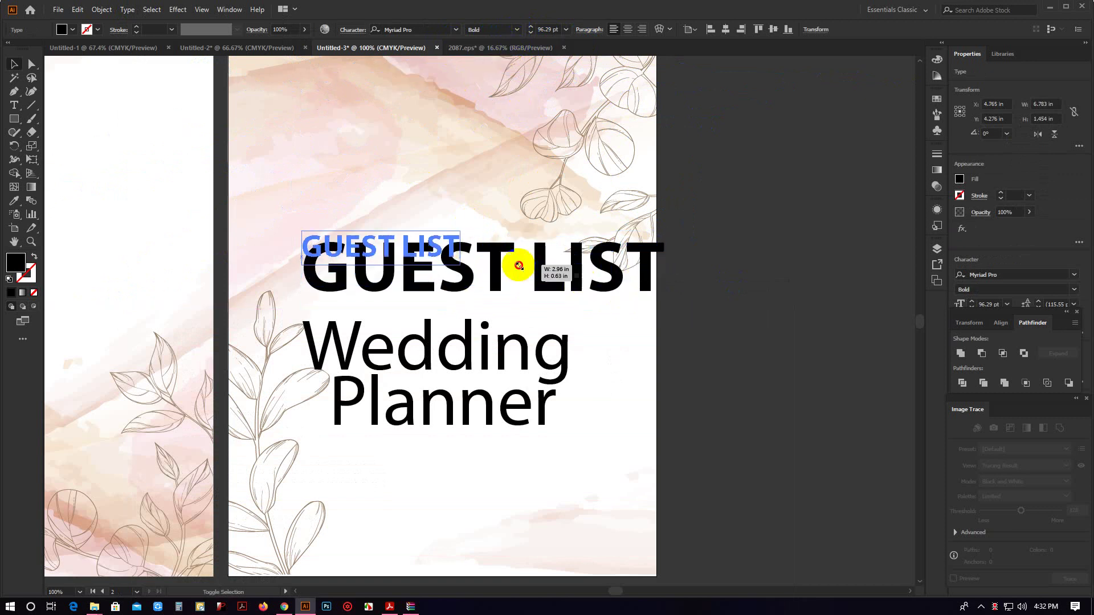
{"action": "left_click_drag", "start_coordinate": [447, 245], "coordinate": [519, 252]}
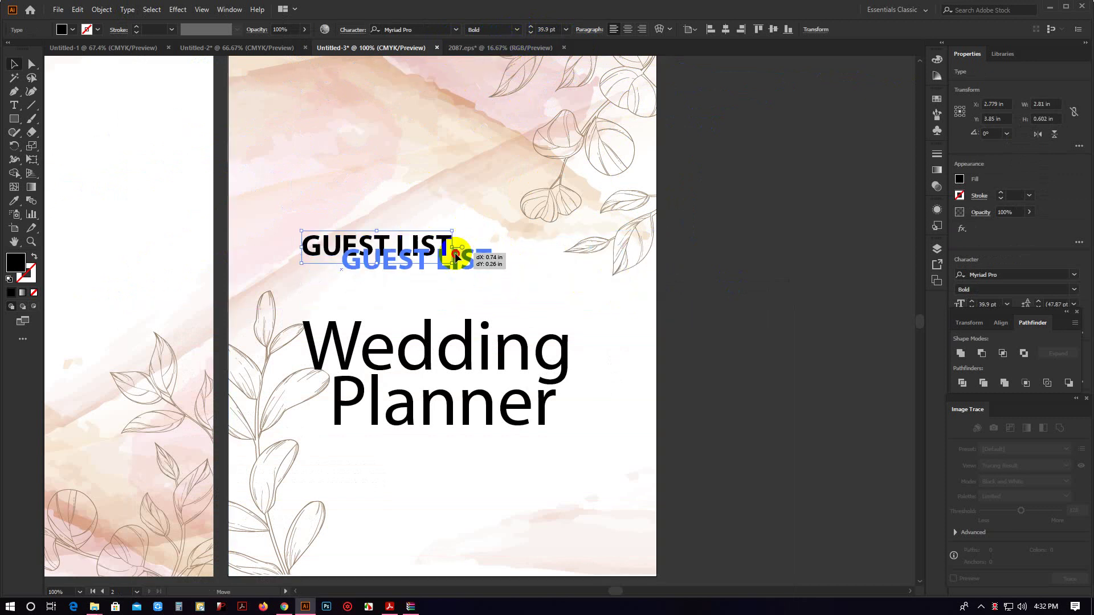
{"action": "left_click", "coordinate": [722, 33]}
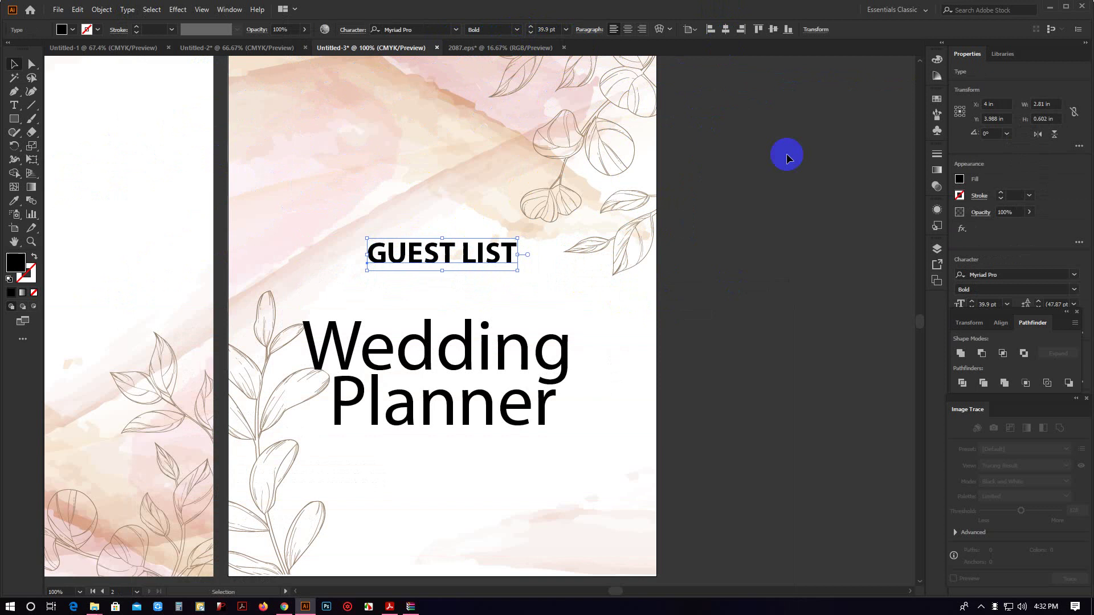
Nudge Wedding just above Planner and select both words.
{"action": "left_click", "coordinate": [664, 291]}
{"action": "mouse_move", "coordinate": [490, 339]}
{"action": "left_mouse_down"}
{"action": "mouse_move", "coordinate": [490, 322]}
{"action": "mouse_move", "coordinate": [497, 352]}
{"action": "left_mouse_up"}
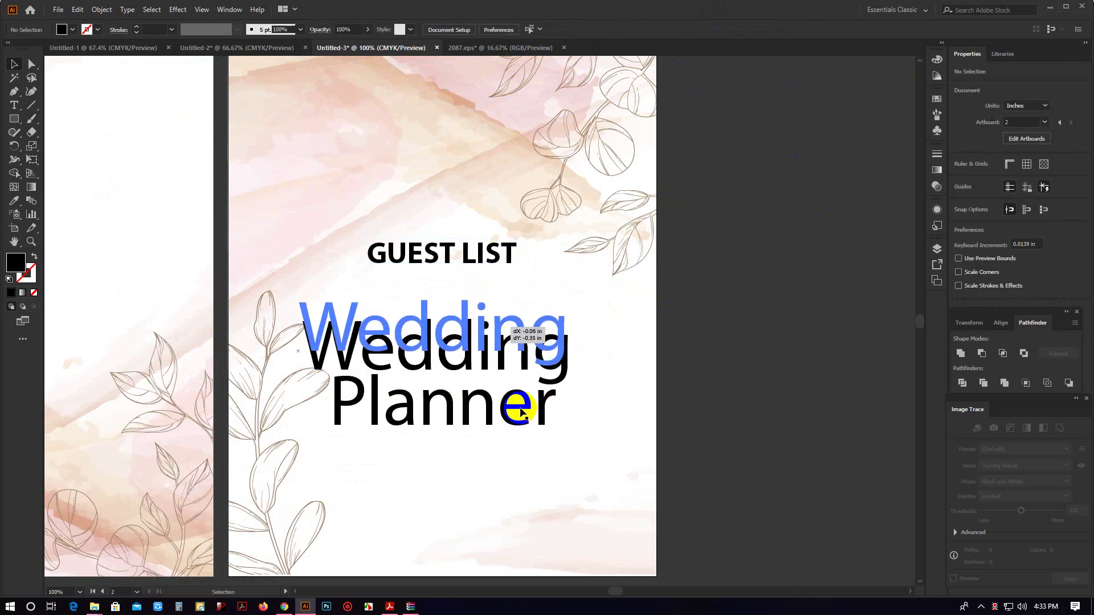
{"action": "left_click_drag", "start_coordinate": [520, 411], "coordinate": [521, 410]}
{"action": "left_click", "coordinate": [523, 409]}
{"action": "left_click", "coordinate": [527, 344], "text": "shift"}
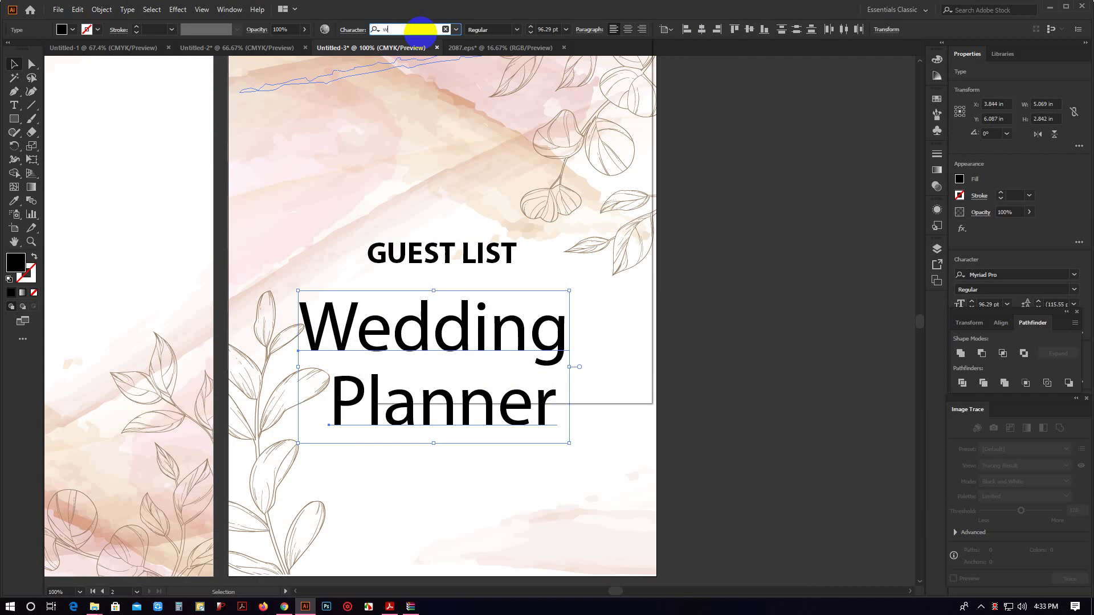
Apply the Watermelon Script Demo font to Wedding and Planner.
{"action": "type", "text": "ater"}
{"action": "left_click", "coordinate": [434, 117]}
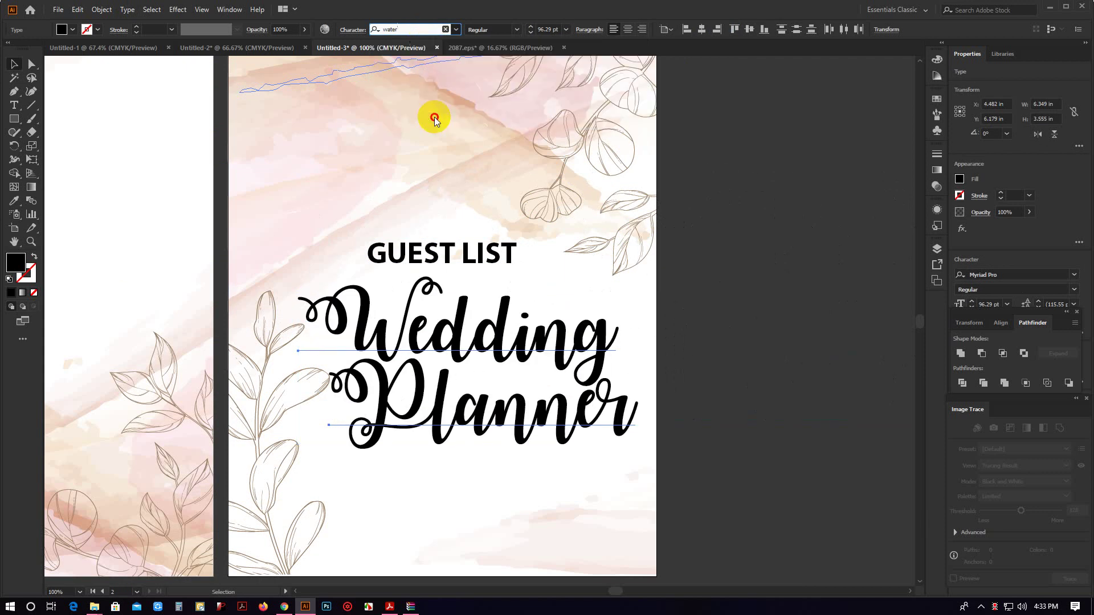
{"action": "left_click", "coordinate": [656, 308]}
{"action": "left_click", "coordinate": [610, 322]}
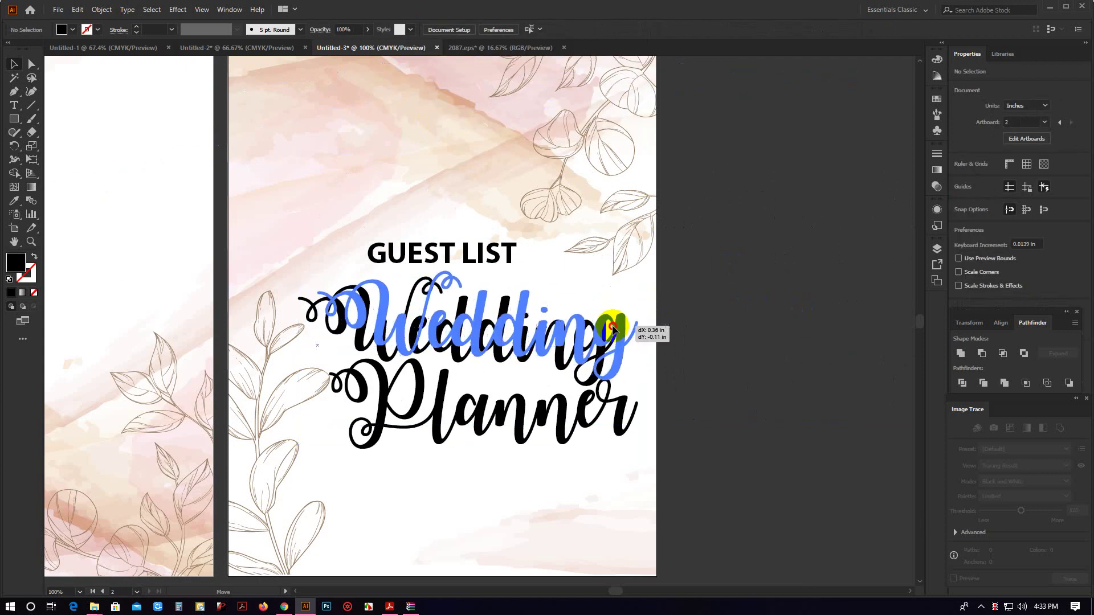
Shift Wedding to the right and drop Planner lower beneath it.
{"action": "left_click_drag", "start_coordinate": [547, 417], "coordinate": [506, 406]}
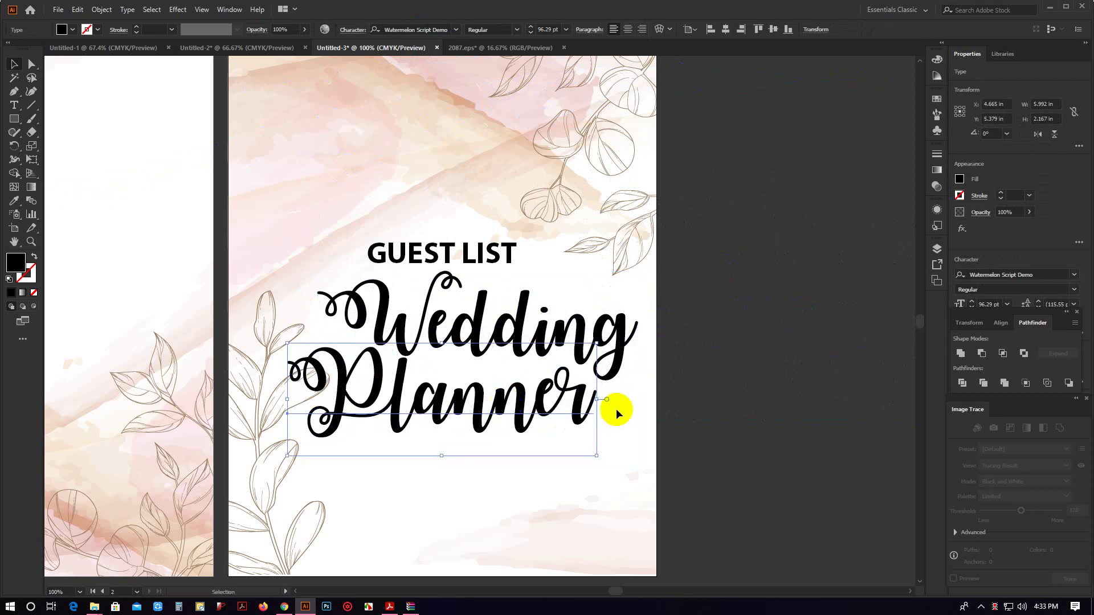
{"action": "left_click", "coordinate": [616, 408]}
{"action": "mouse_move", "coordinate": [612, 340]}
{"action": "left_mouse_down"}
{"action": "mouse_move", "coordinate": [655, 340]}
{"action": "mouse_move", "coordinate": [658, 353]}
{"action": "left_mouse_up"}
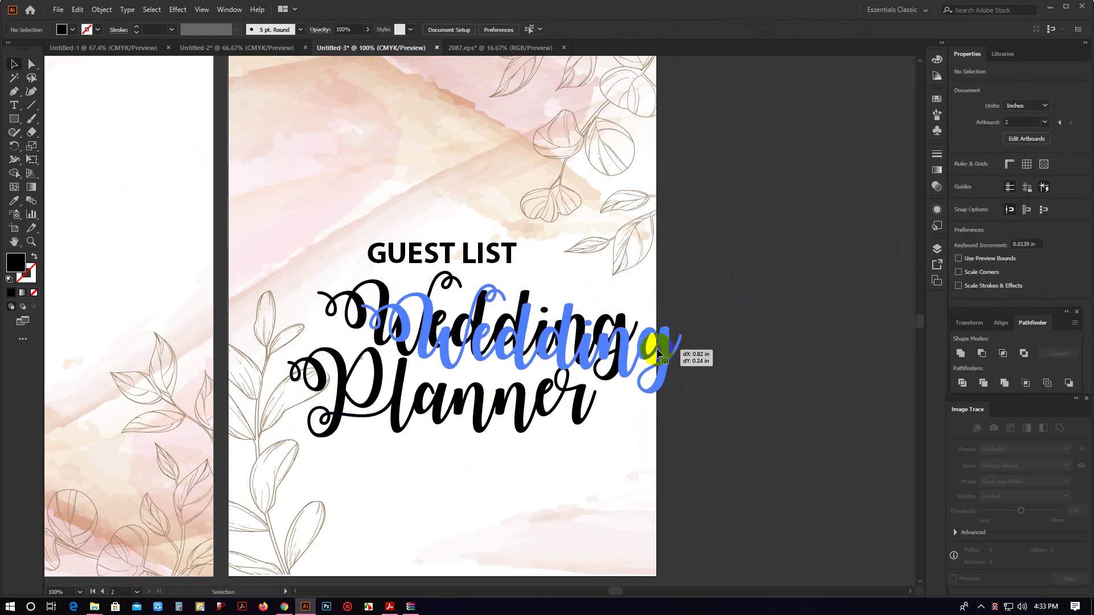
{"action": "left_click_drag", "start_coordinate": [751, 293], "coordinate": [751, 294]}
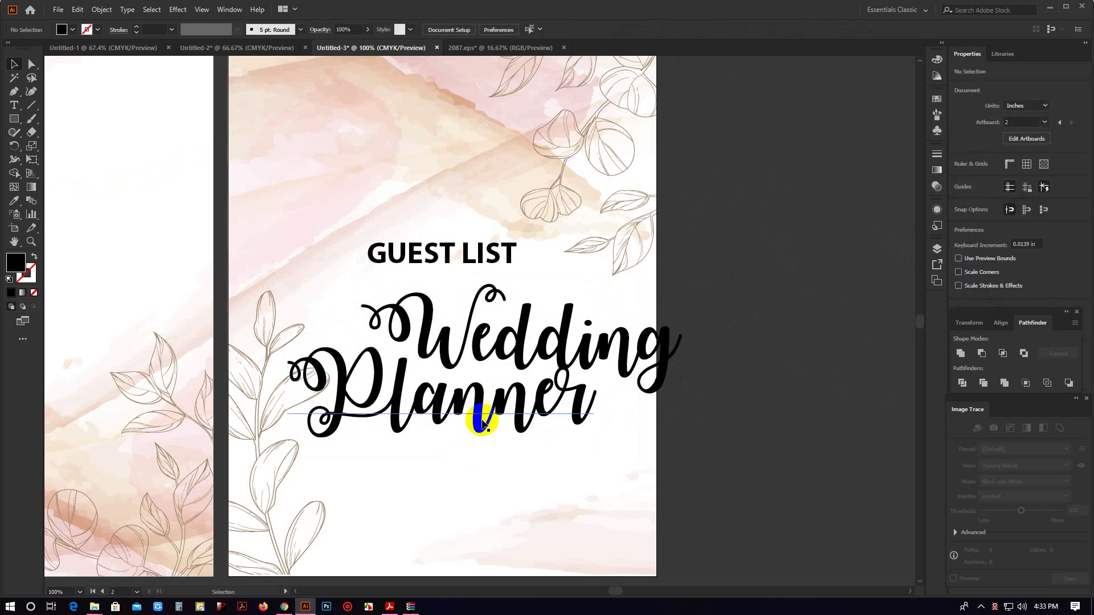
{"action": "mouse_move", "coordinate": [475, 422]}
{"action": "left_mouse_down"}
{"action": "mouse_move", "coordinate": [577, 421]}
{"action": "mouse_move", "coordinate": [568, 450]}
{"action": "left_mouse_up"}
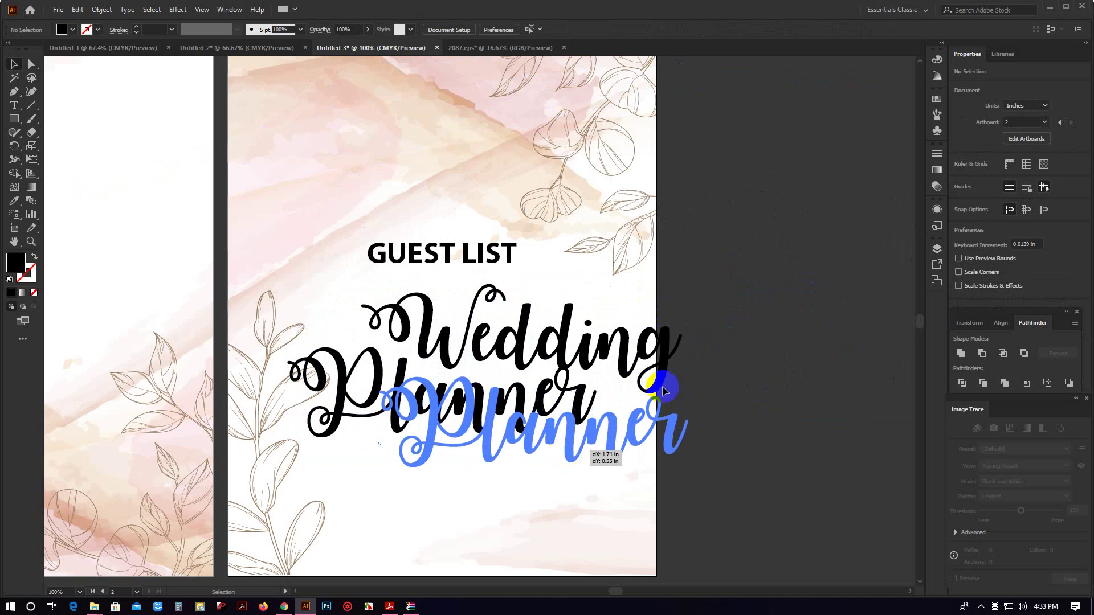
{"action": "left_click", "coordinate": [719, 365]}
Fine-tune the staggered Wedding and Planner positions, then select the whole title.
{"action": "scroll", "coordinate": [719, 365], "scroll_direction": "down", "scroll_amount": 2}
{"action": "left_click_drag", "start_coordinate": [659, 306], "coordinate": [728, 352]}
{"action": "left_click_drag", "start_coordinate": [602, 375], "coordinate": [556, 353]}
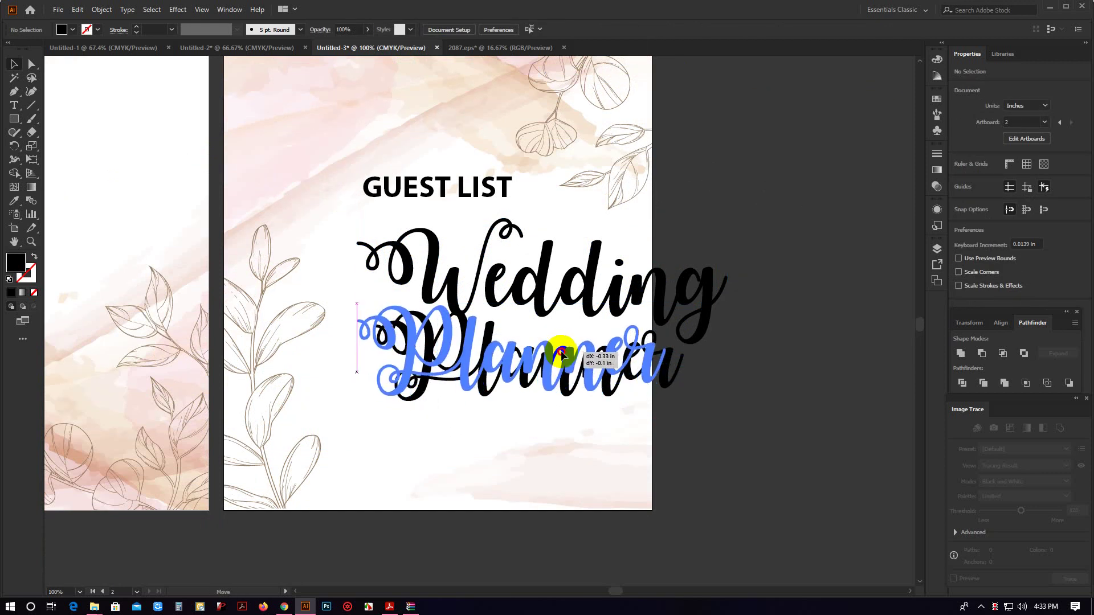
{"action": "left_click", "coordinate": [786, 404]}
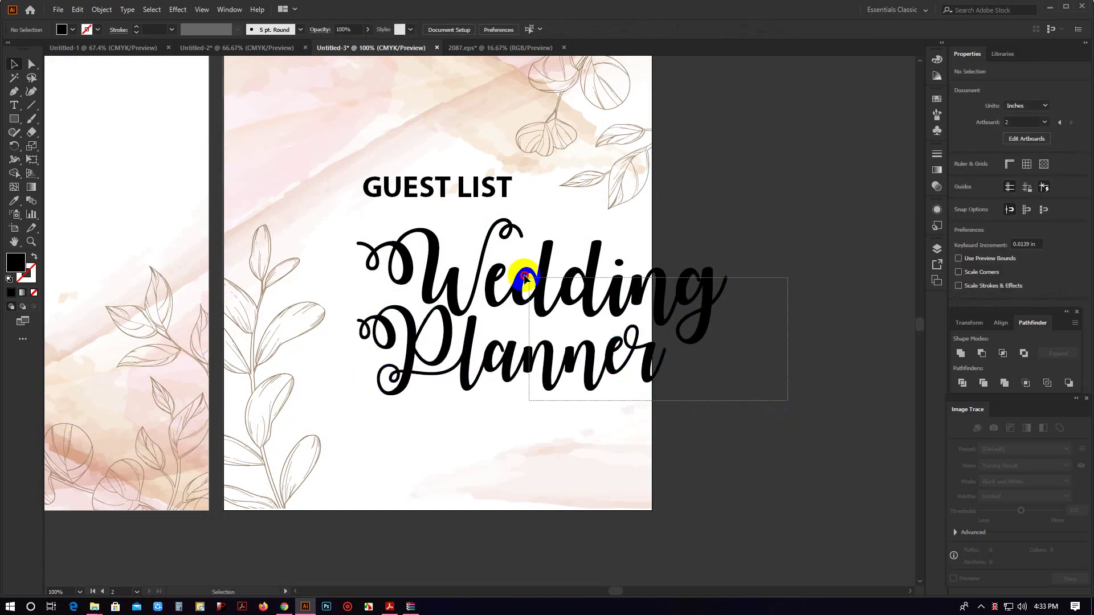
{"action": "scroll", "coordinate": [733, 336], "scroll_direction": "up", "scroll_amount": 2}
{"action": "scroll", "coordinate": [734, 341], "scroll_direction": "up", "scroll_amount": 1}
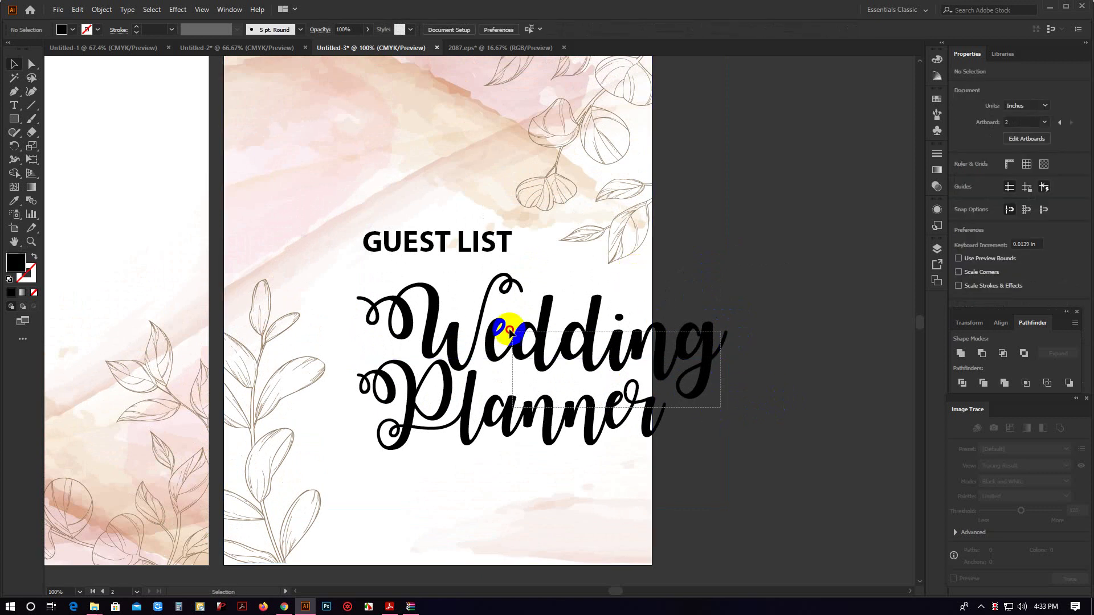
{"action": "left_click", "coordinate": [532, 427]}
Resize the Wedding Planner title and centre it horizontally on the page.
{"action": "left_click_drag", "start_coordinate": [540, 458], "coordinate": [528, 408]}
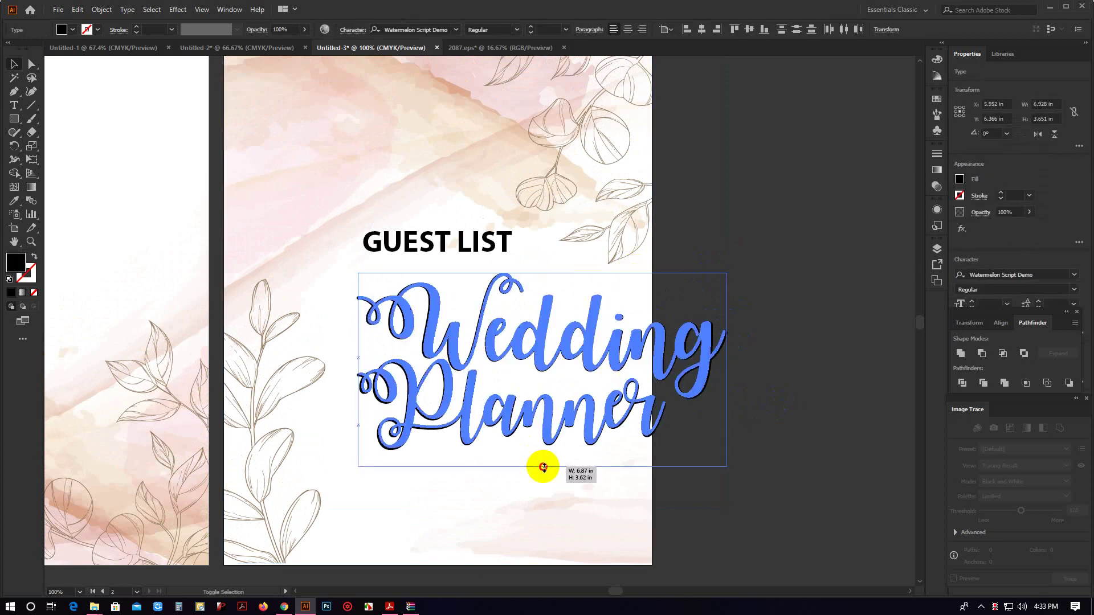
{"action": "left_click_drag", "start_coordinate": [581, 317], "coordinate": [456, 249]}
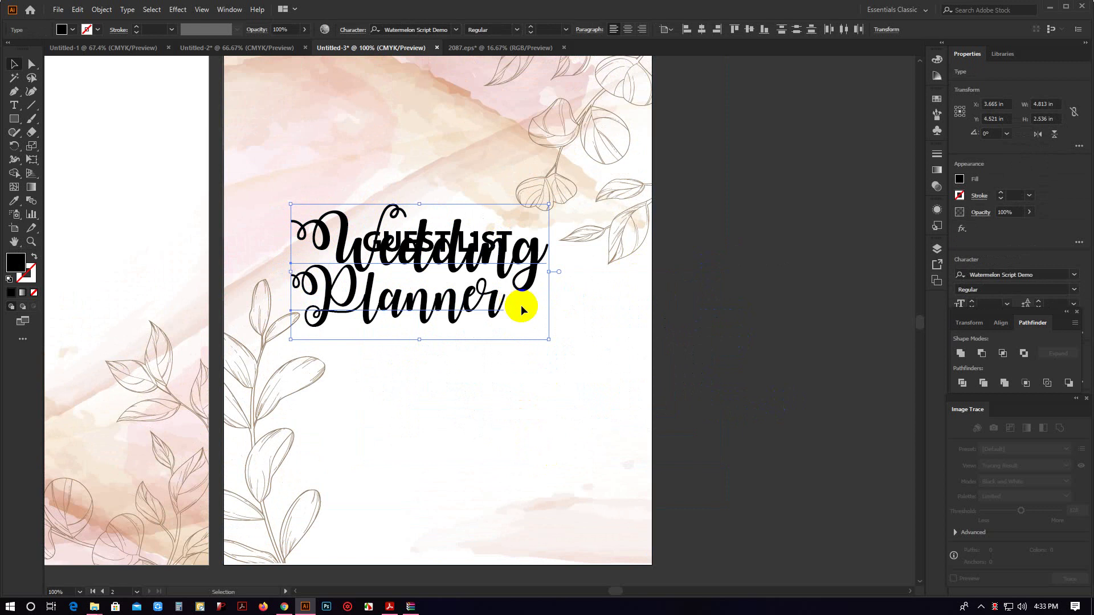
{"action": "left_click_drag", "start_coordinate": [545, 340], "coordinate": [587, 360]}
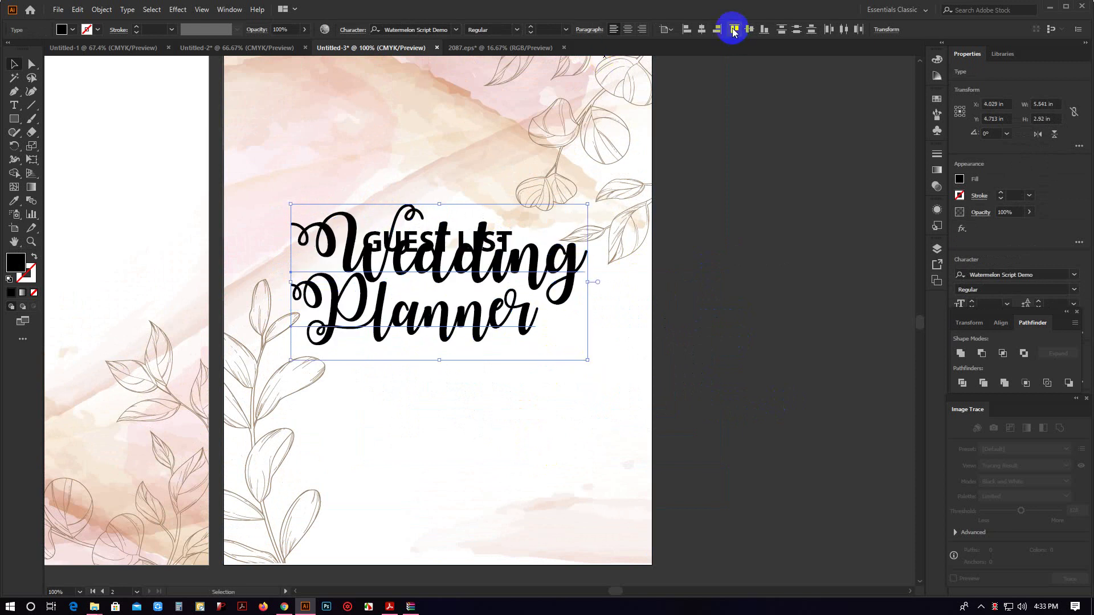
{"action": "left_click", "coordinate": [707, 29]}
{"action": "left_click", "coordinate": [747, 31]}
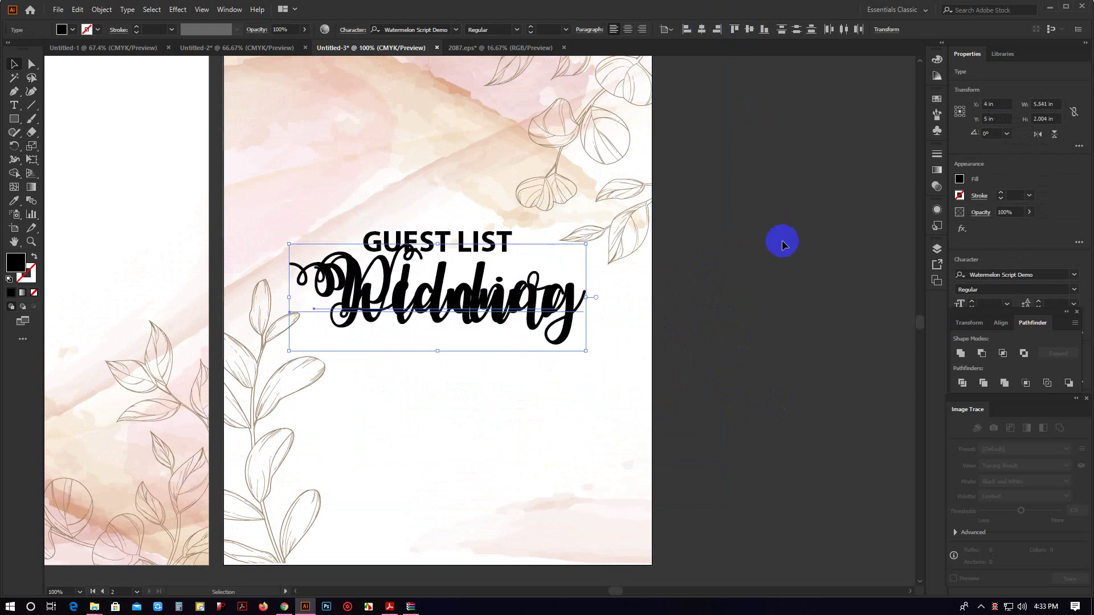
{"action": "key", "text": "ctrl+z"}
{"action": "left_click", "coordinate": [781, 239]}
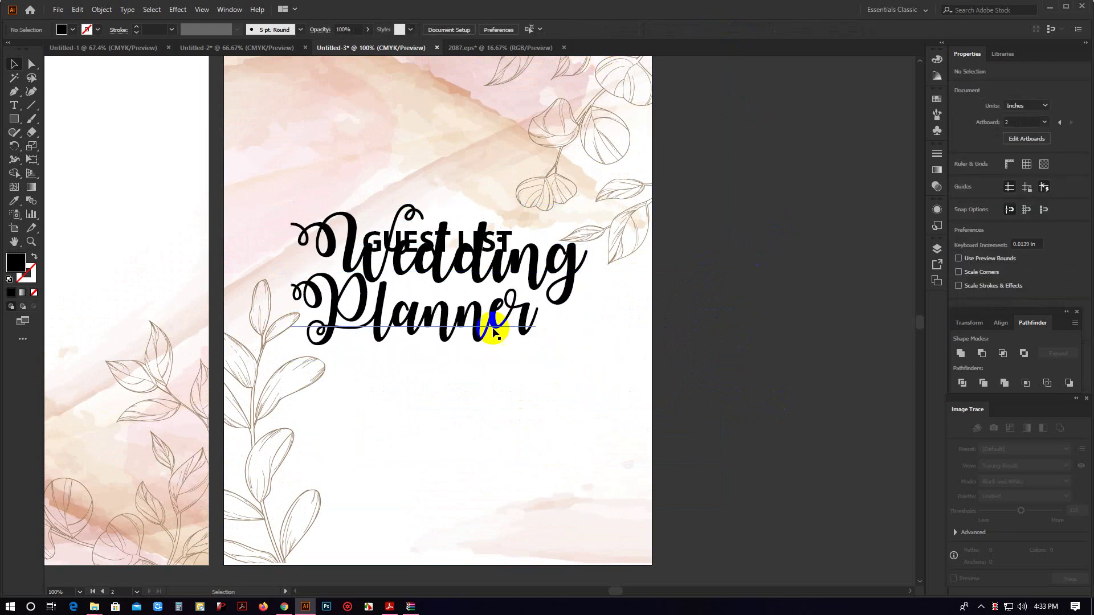
Nudge Planner down-right and convert the Wedding Planner title to outlines.
{"action": "left_click_drag", "start_coordinate": [497, 328], "coordinate": [513, 327]}
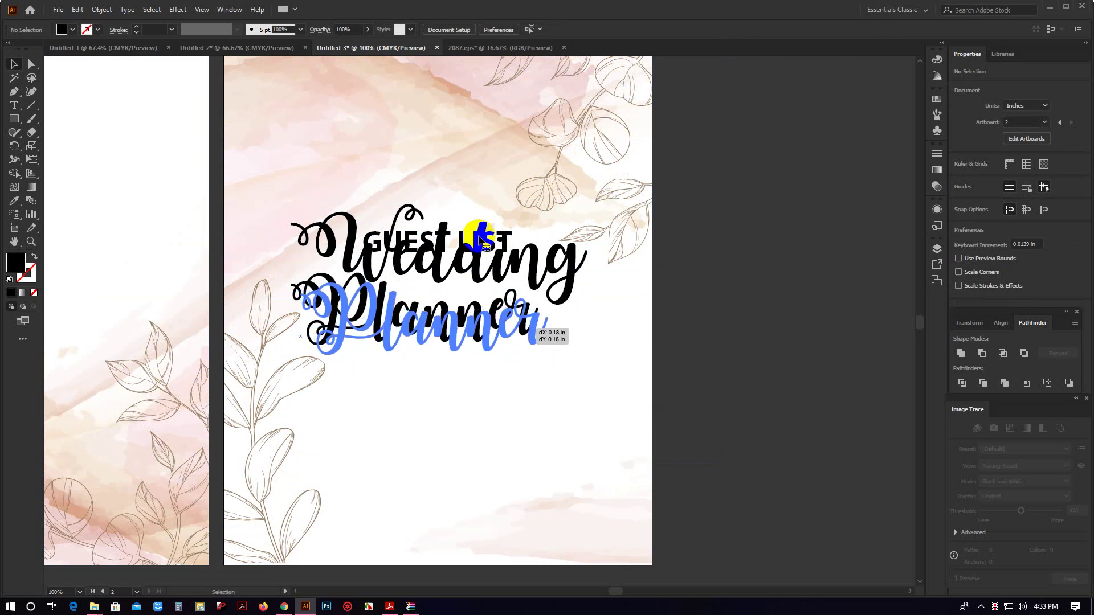
{"action": "left_click", "coordinate": [499, 241]}
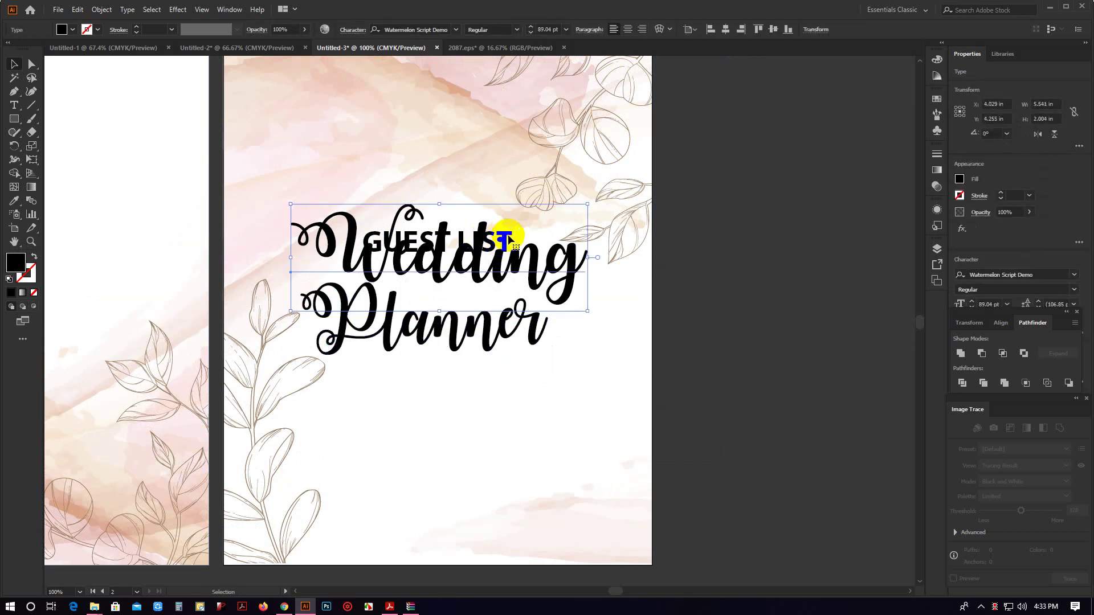
{"action": "right_click", "coordinate": [519, 278]}
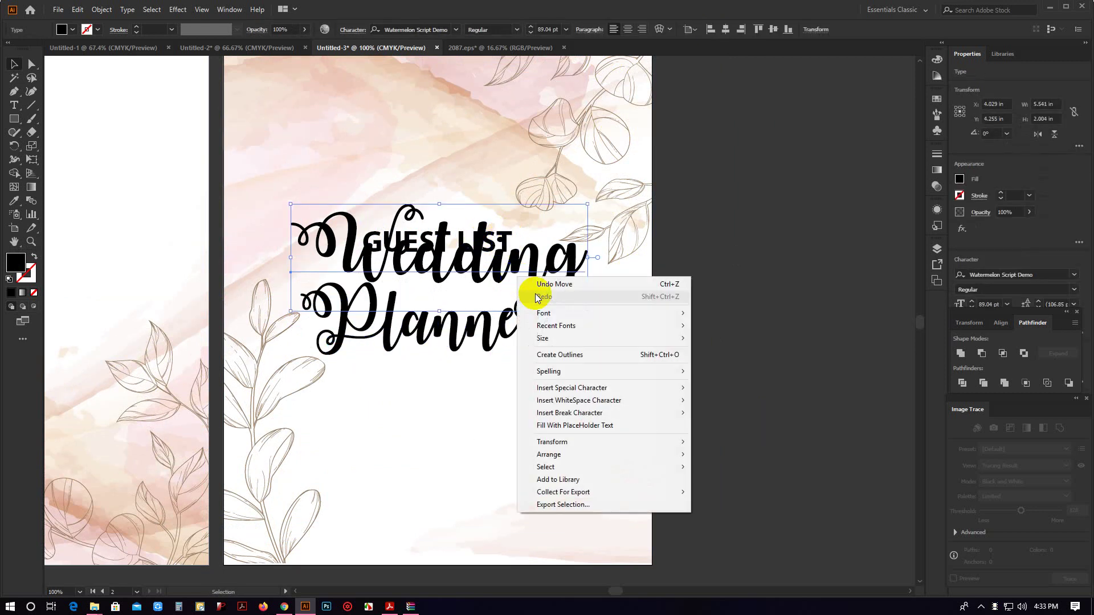
{"action": "left_click", "coordinate": [573, 355]}
{"action": "left_click", "coordinate": [570, 359]}
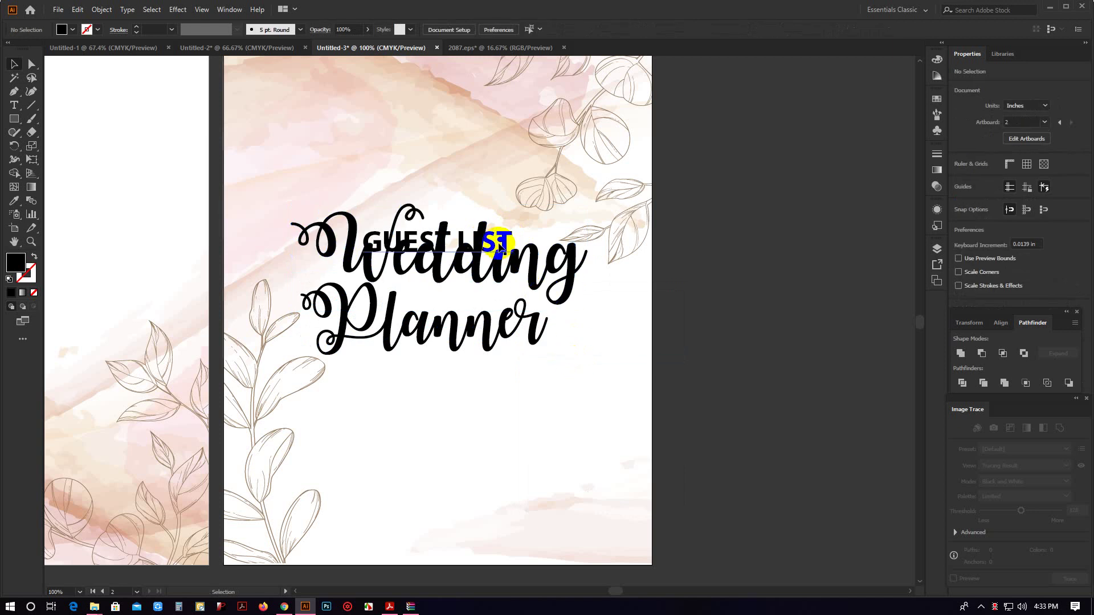
Move GUEST LIST down near the bottom of the right page.
{"action": "left_click_drag", "start_coordinate": [500, 242], "coordinate": [498, 511]}
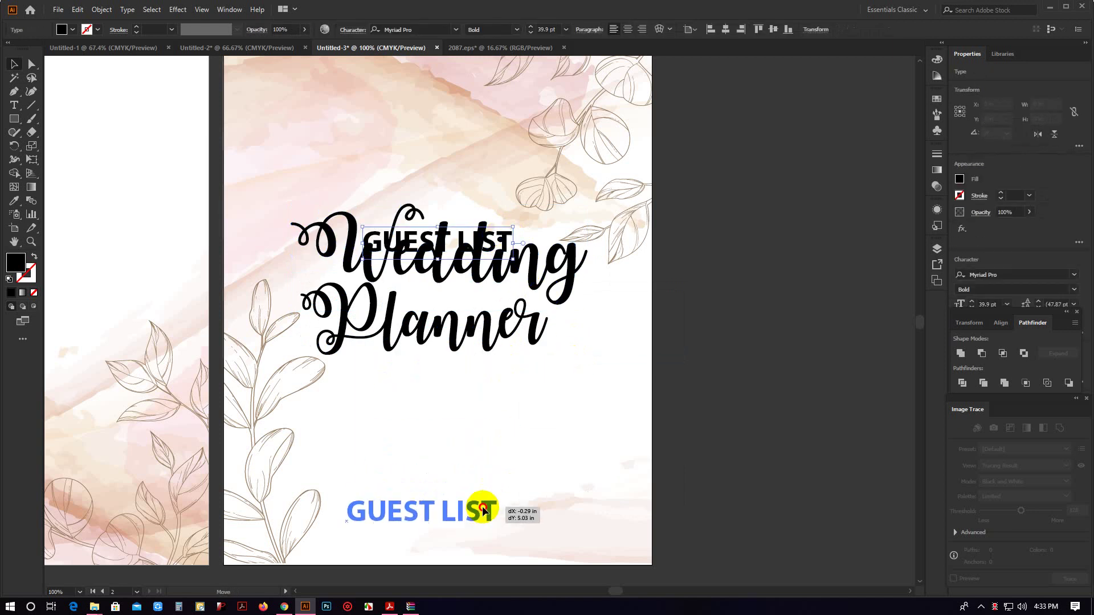
{"action": "left_click", "coordinate": [666, 464]}
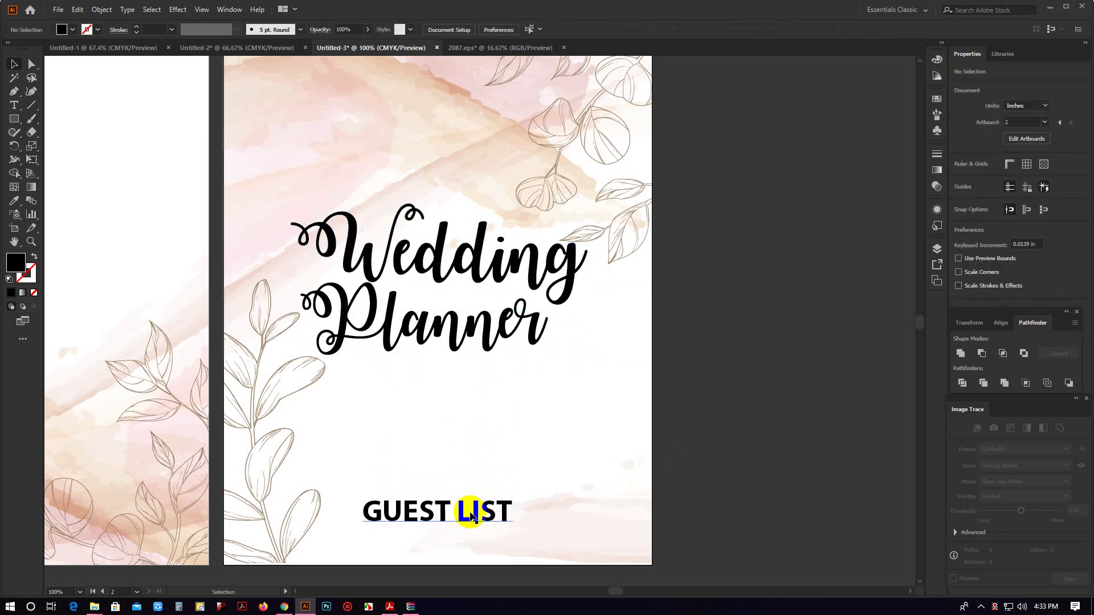
{"action": "scroll", "coordinate": [634, 328], "scroll_direction": "down", "scroll_amount": 1}
{"action": "left_click_drag", "start_coordinate": [635, 329], "coordinate": [663, 336]}
Convert Planner to outlines and shift it right beneath Wedding.
{"action": "right_click", "coordinate": [574, 338]}
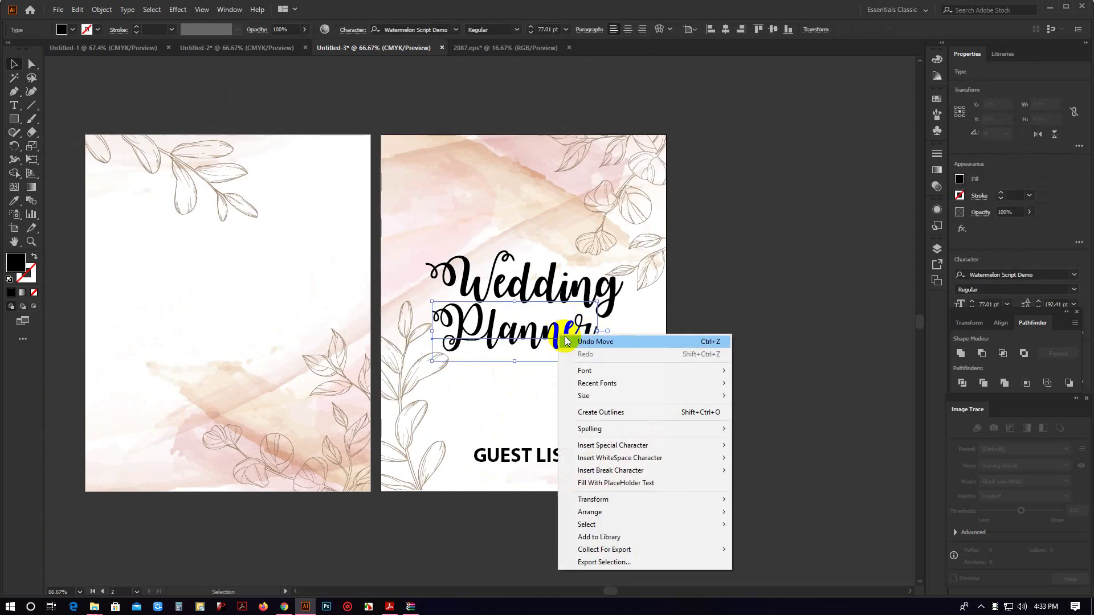
{"action": "left_click", "coordinate": [601, 412]}
{"action": "left_click_drag", "start_coordinate": [534, 341], "coordinate": [569, 346]}
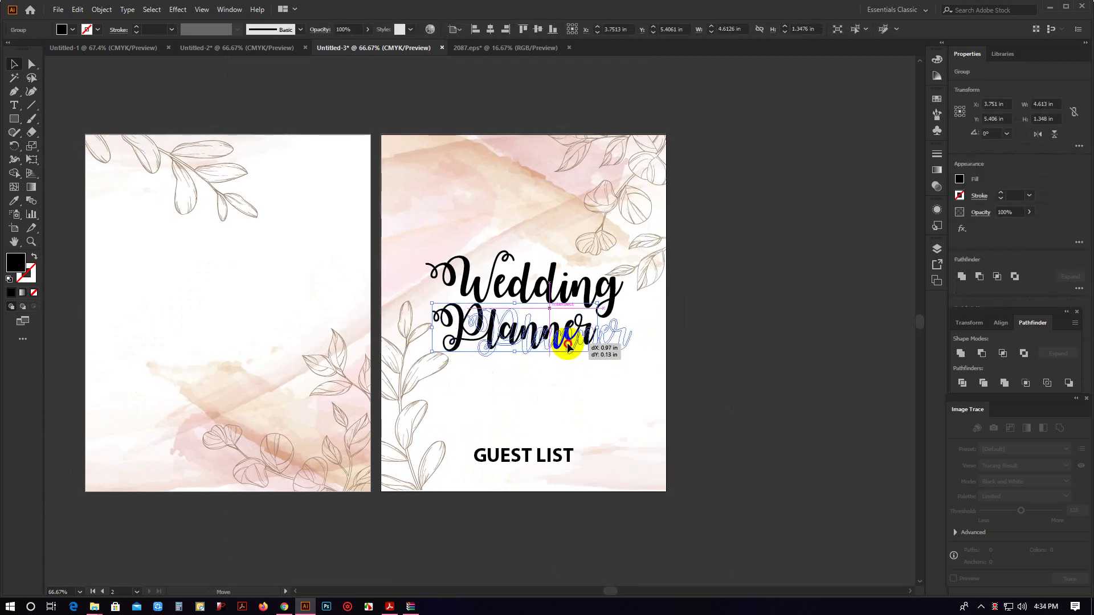
{"action": "left_click", "coordinate": [789, 343]}
{"action": "scroll", "coordinate": [789, 339], "scroll_direction": "down", "scroll_amount": 2}
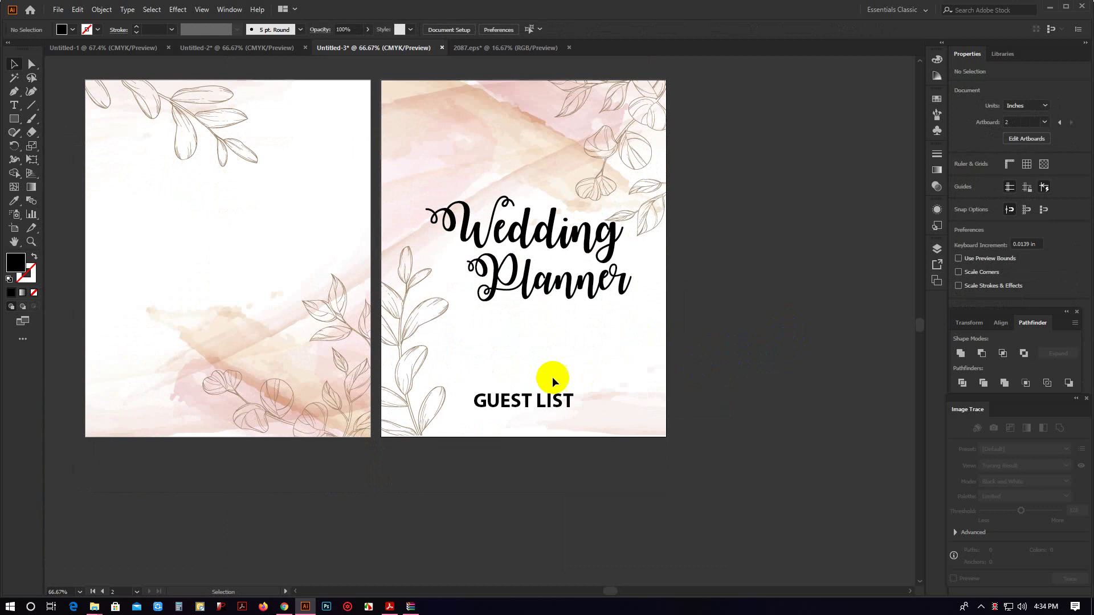
{"action": "scroll", "coordinate": [552, 377], "scroll_direction": "up", "scroll_amount": 2}
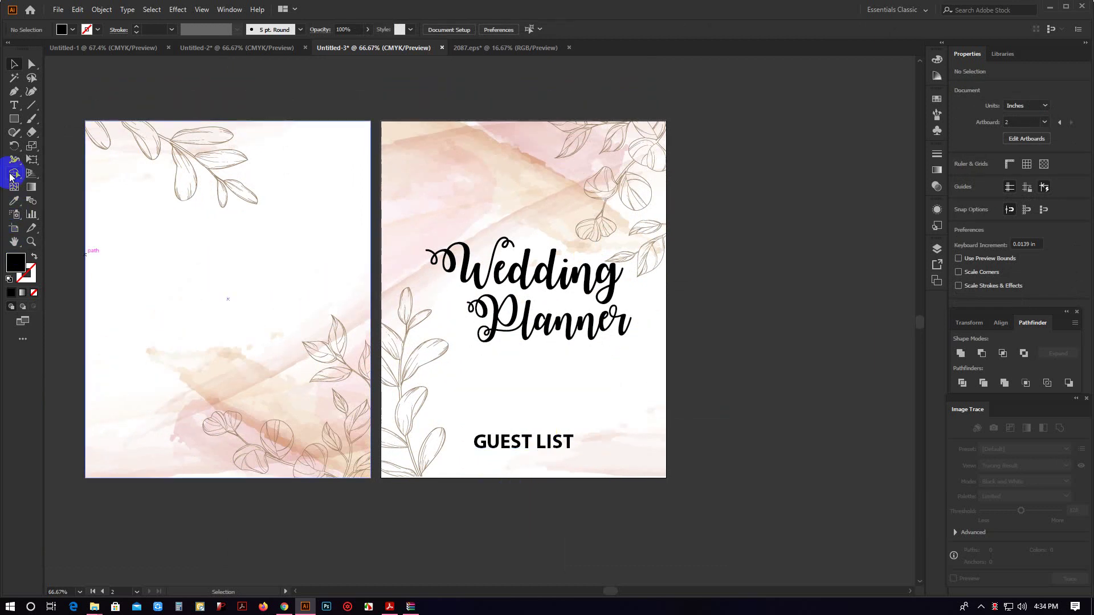
Draw a rectangle band across the GUEST LIST line and lower its opacity to 60%.
{"action": "left_click_drag", "start_coordinate": [8, 123], "coordinate": [81, 116]}
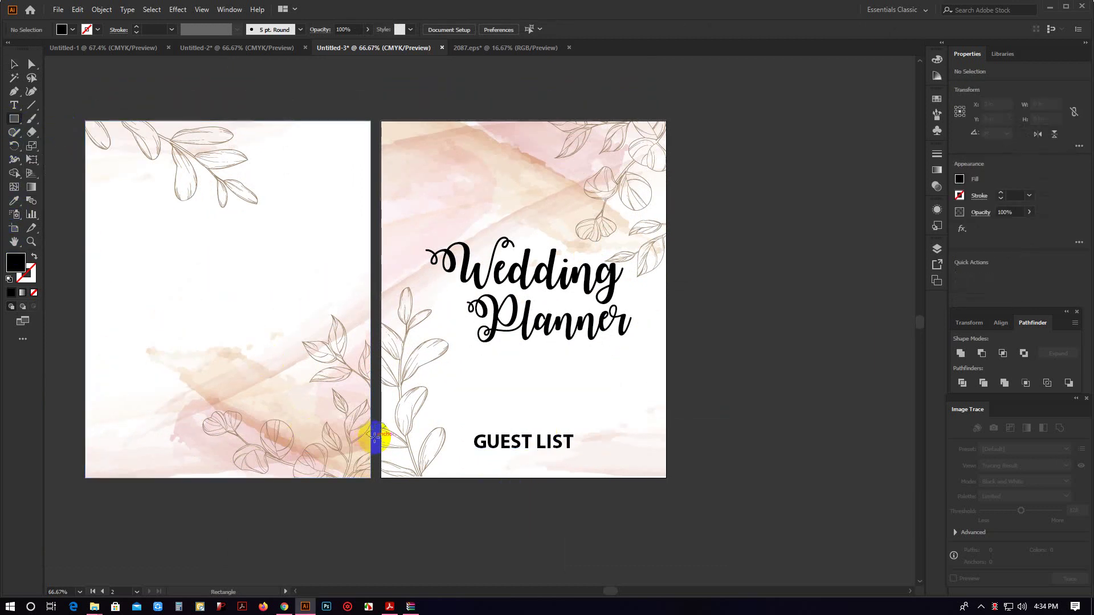
{"action": "left_click_drag", "start_coordinate": [380, 429], "coordinate": [666, 452]}
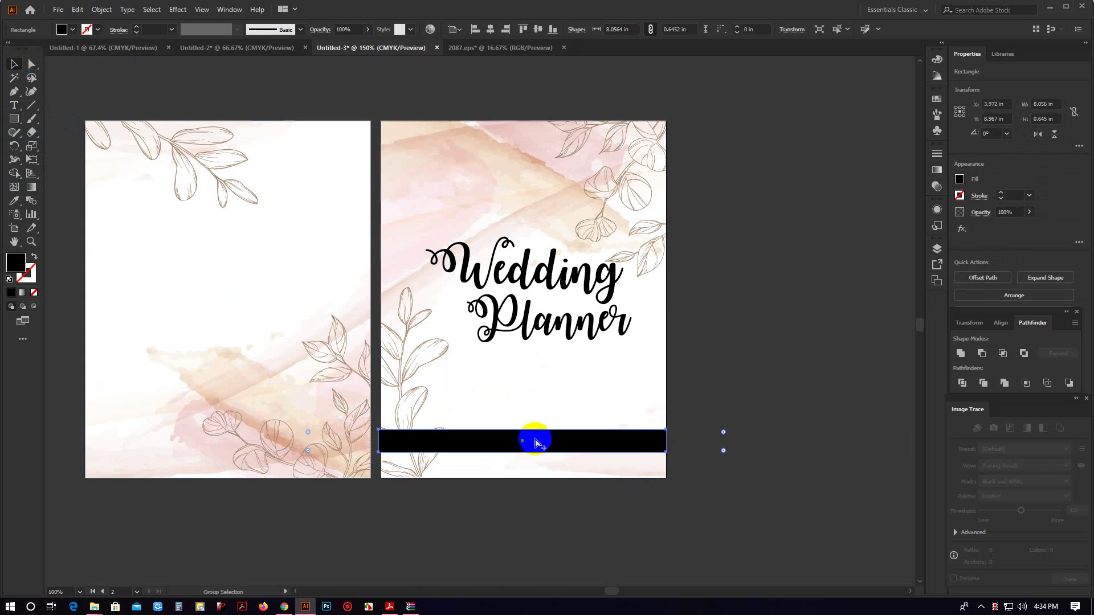
{"action": "scroll", "coordinate": [532, 442], "scroll_direction": "up", "scroll_amount": 2}
{"action": "right_click", "coordinate": [590, 446]}
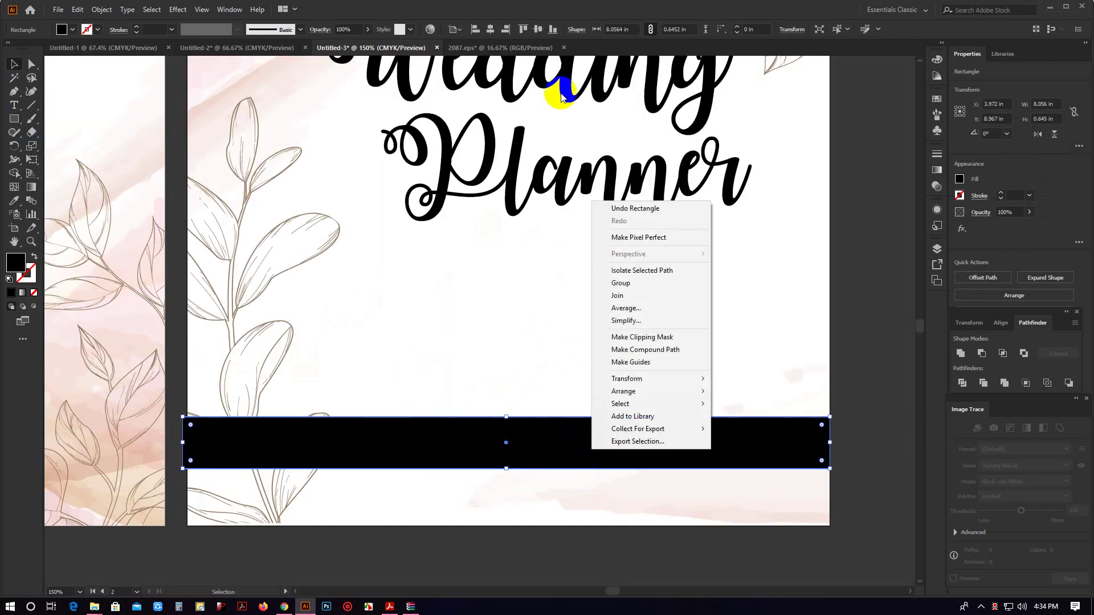
{"action": "left_click", "coordinate": [368, 29]}
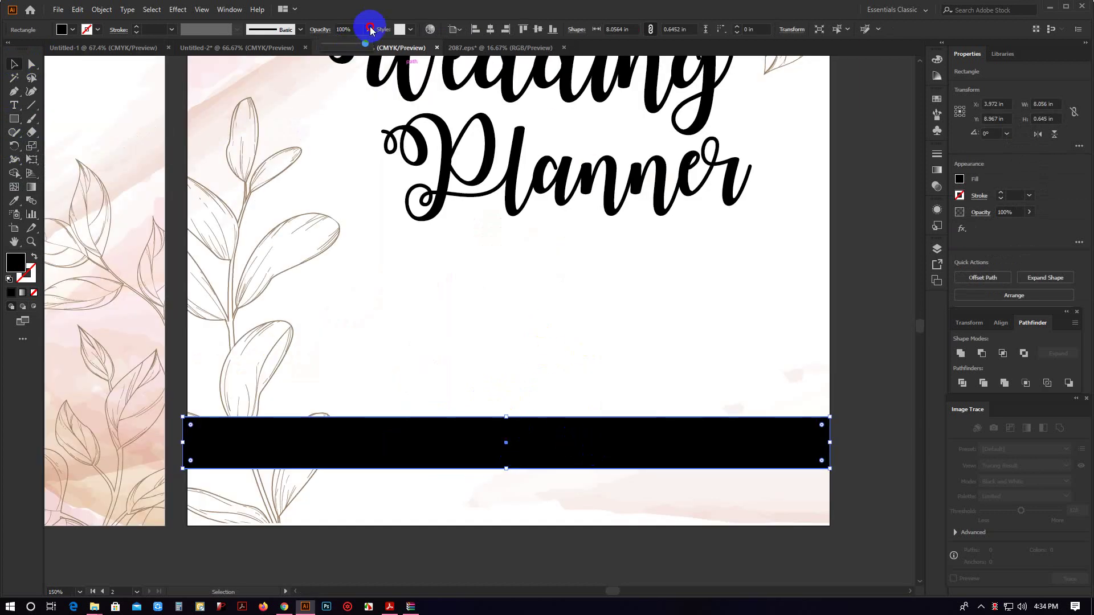
{"action": "left_click", "coordinate": [349, 43]}
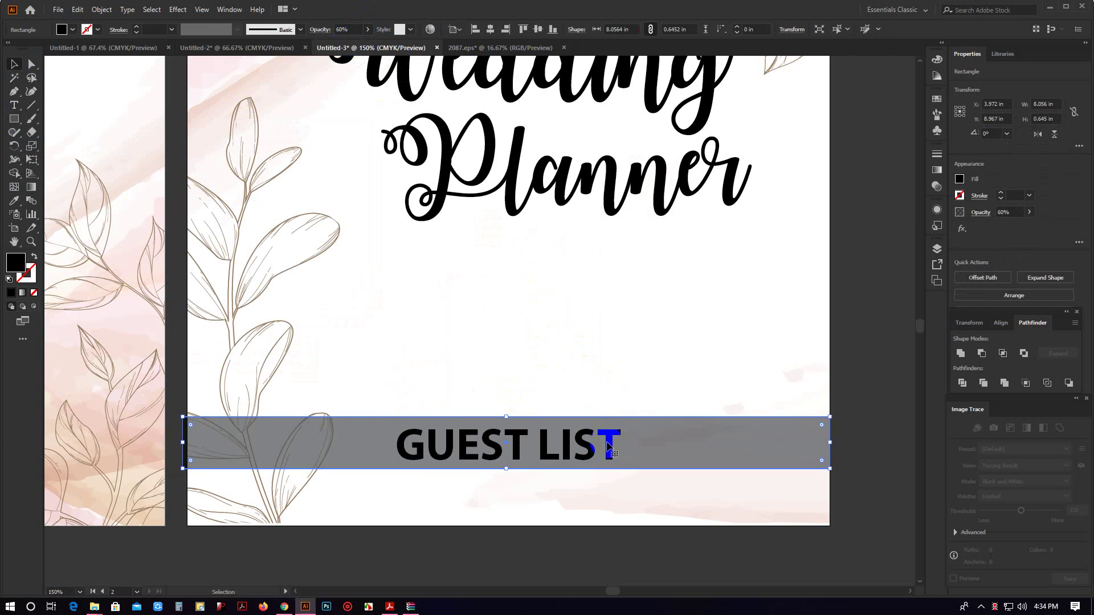
Send the band rectangle behind the GUEST LIST text.
{"action": "right_click", "coordinate": [655, 436]}
{"action": "left_click", "coordinate": [662, 428]}
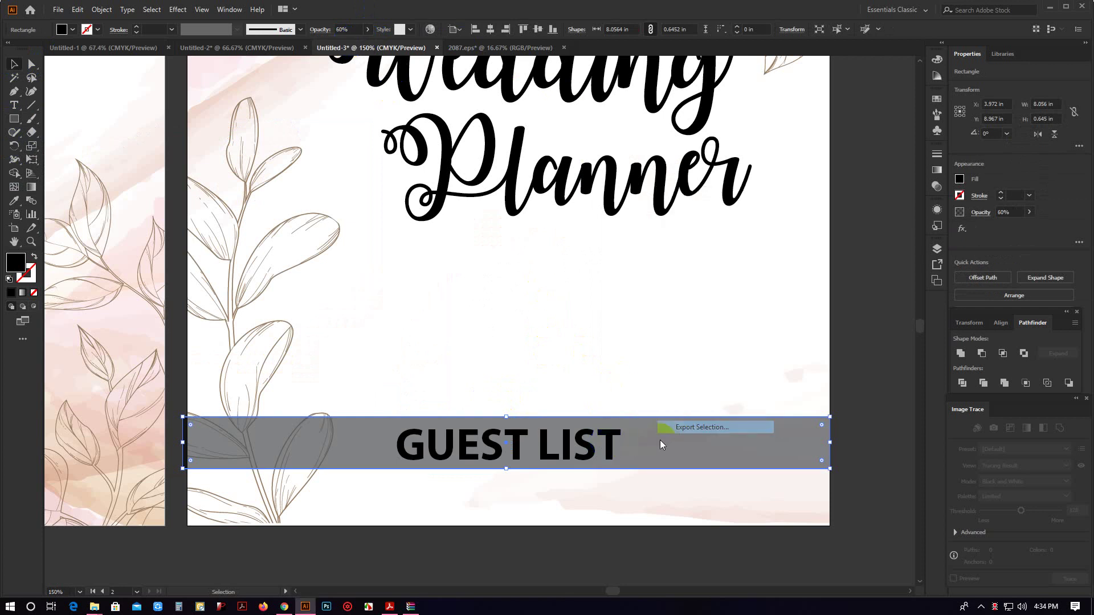
{"action": "left_click", "coordinate": [745, 429]}
{"action": "right_click", "coordinate": [720, 451]}
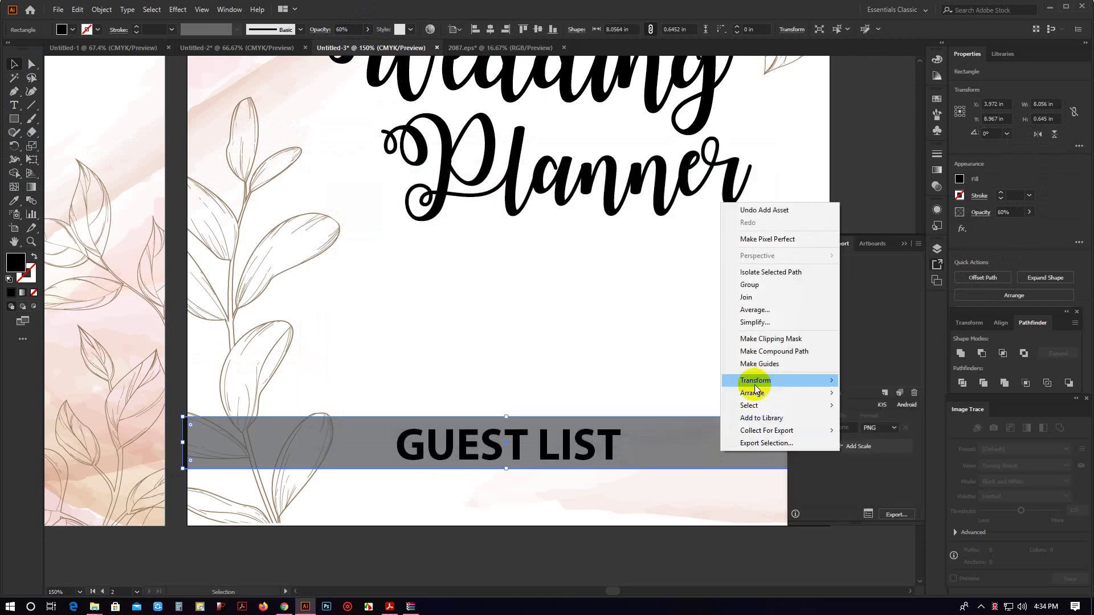
{"action": "mouse_move", "coordinate": [752, 393]}
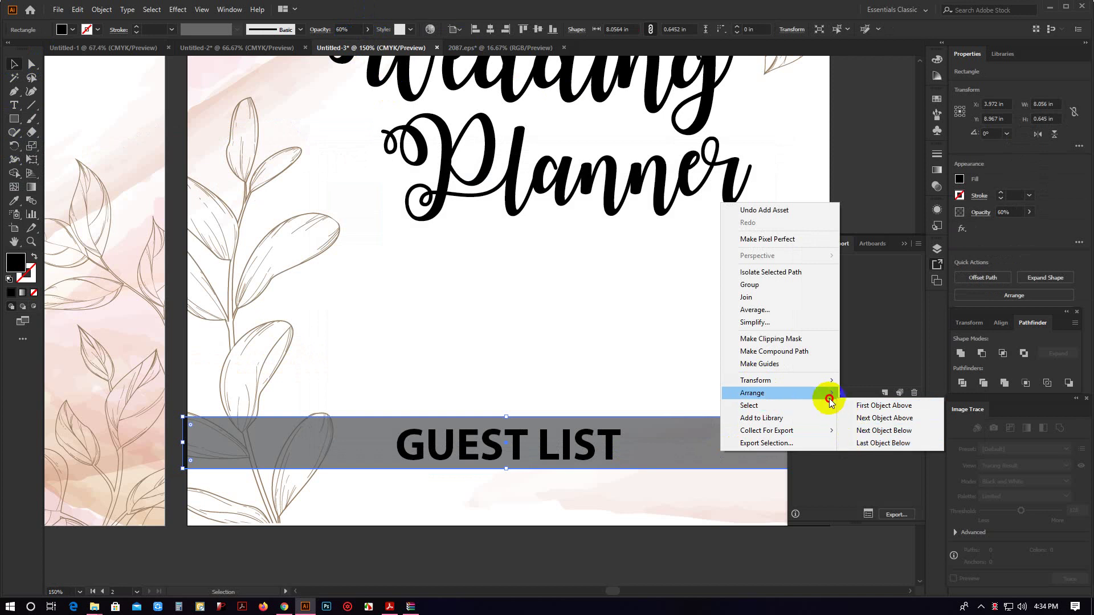
{"action": "left_click", "coordinate": [863, 432]}
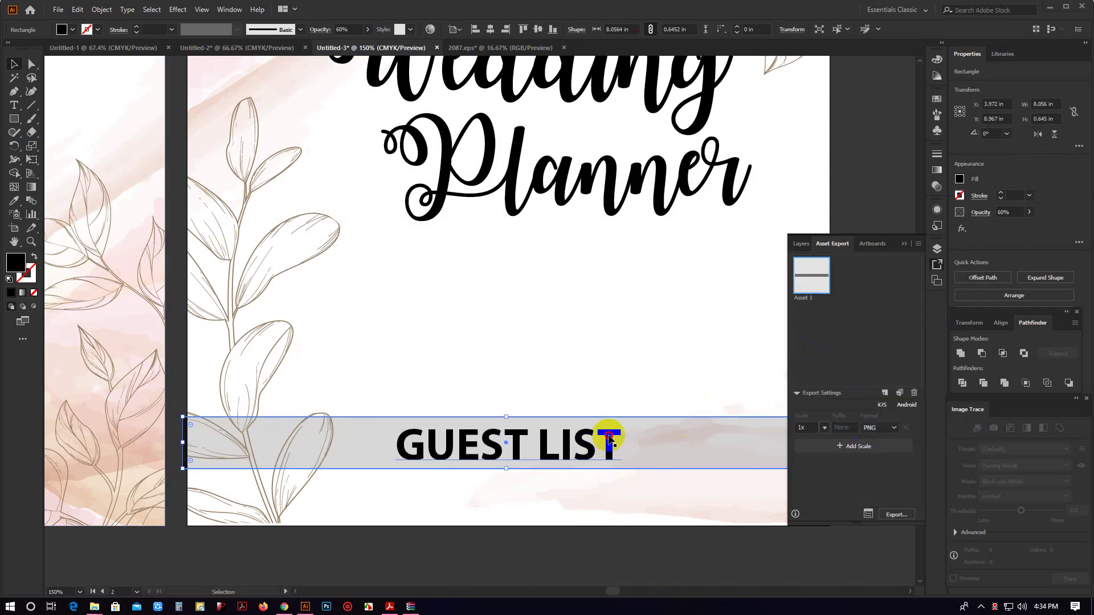
Make the GUEST LIST text white, keeping the band grey.
{"action": "left_click", "coordinate": [15, 260]}
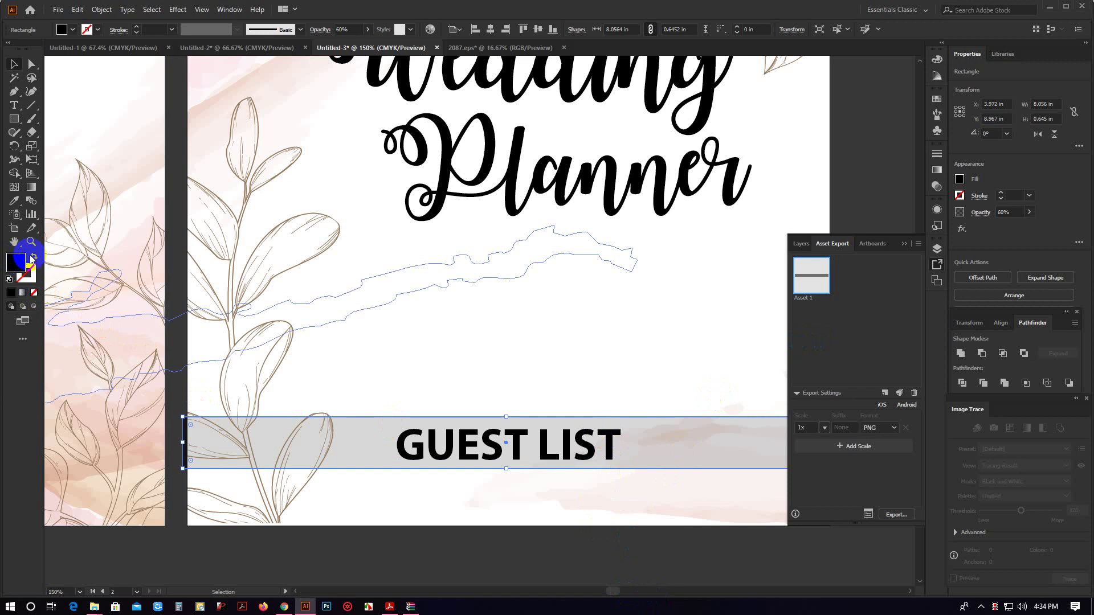
{"action": "double_click", "coordinate": [25, 265]}
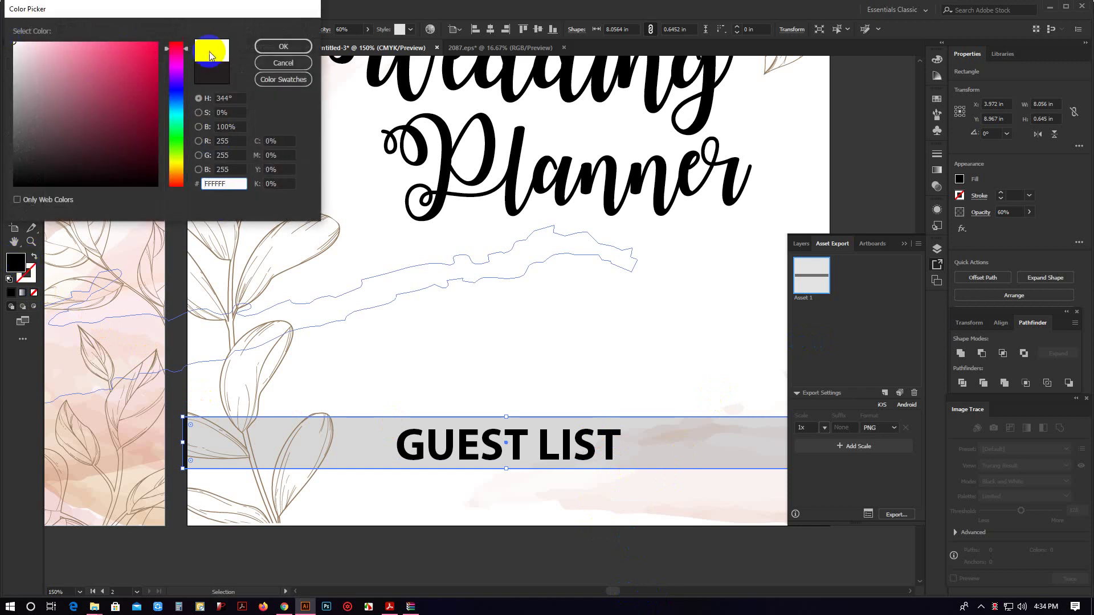
{"action": "left_click", "coordinate": [283, 47]}
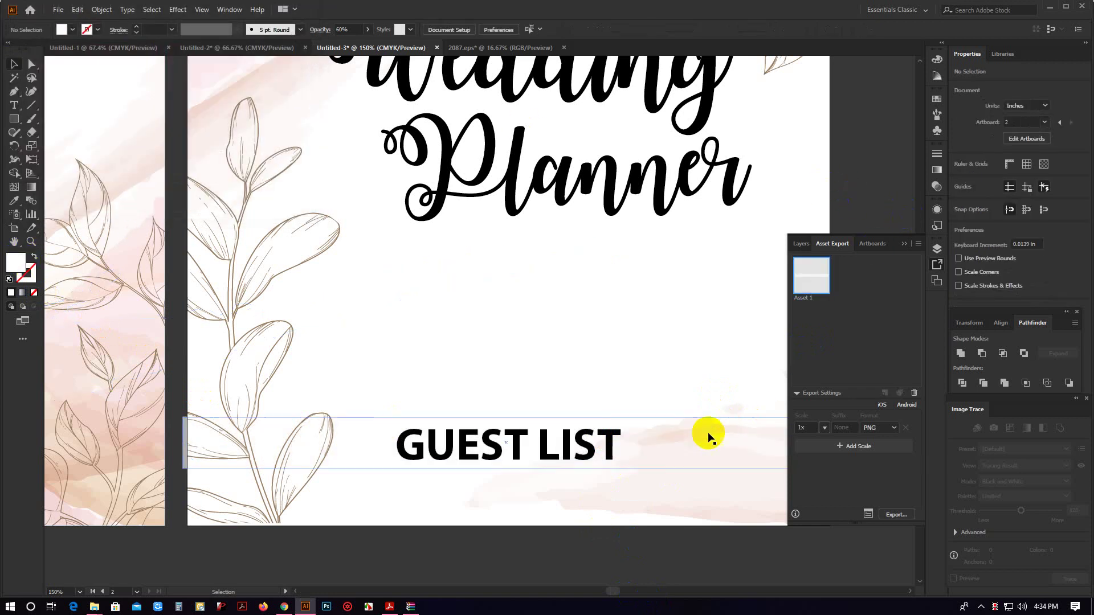
{"action": "key", "text": "ctrl+z"}
{"action": "left_click", "coordinate": [518, 438]}
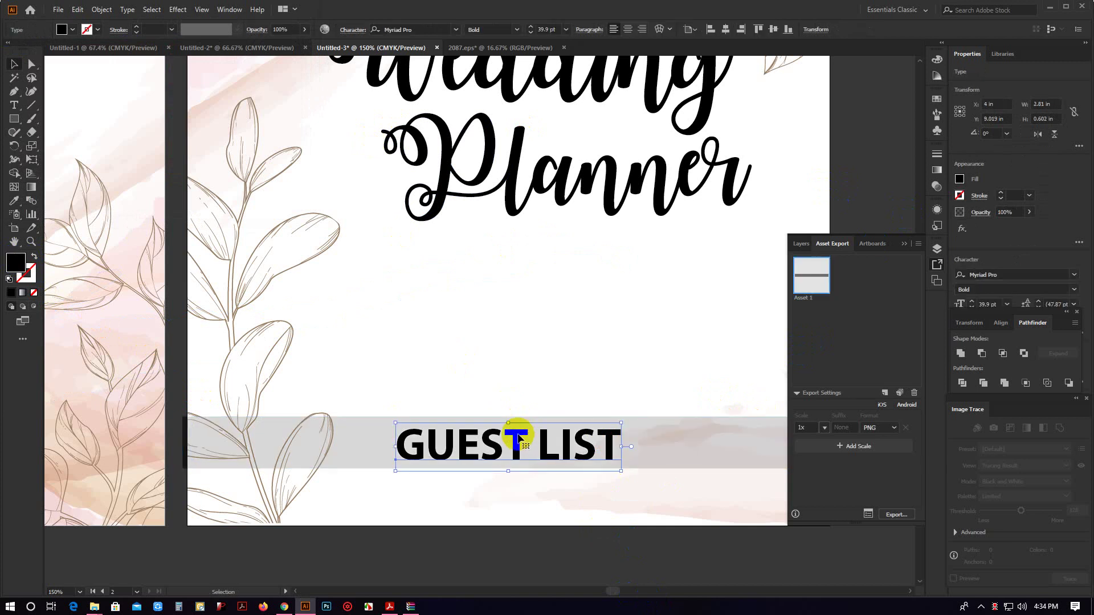
{"action": "double_click", "coordinate": [15, 262]}
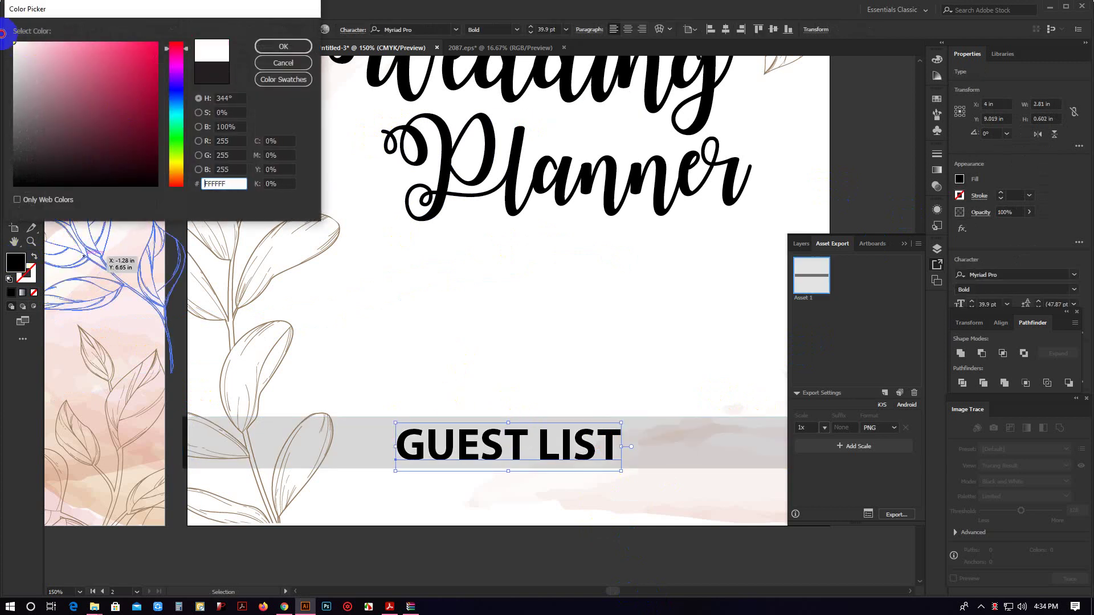
{"action": "left_click", "coordinate": [279, 37]}
Raise the grey banner's opacity to 95% and recentre the view on both artboards.
{"action": "left_click", "coordinate": [660, 421]}
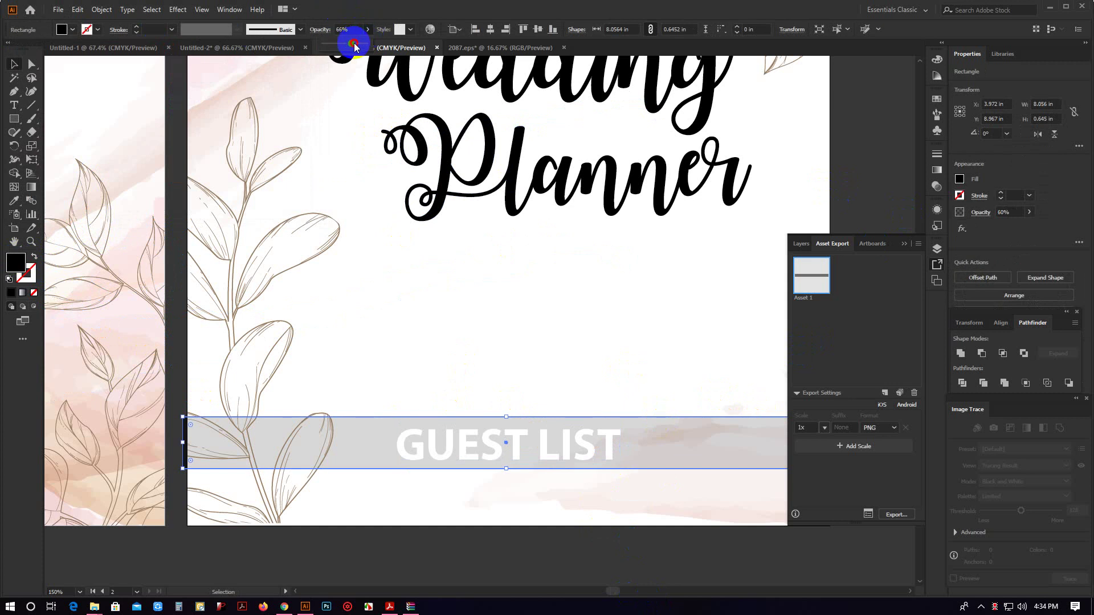
{"action": "left_click_drag", "start_coordinate": [353, 44], "coordinate": [363, 46]}
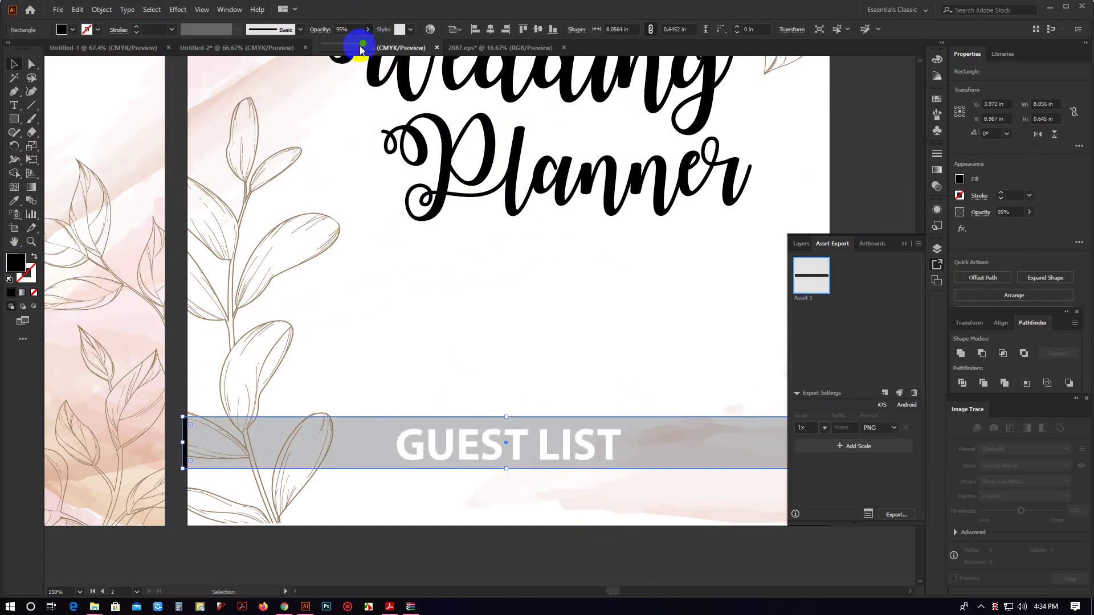
{"action": "left_click", "coordinate": [880, 240]}
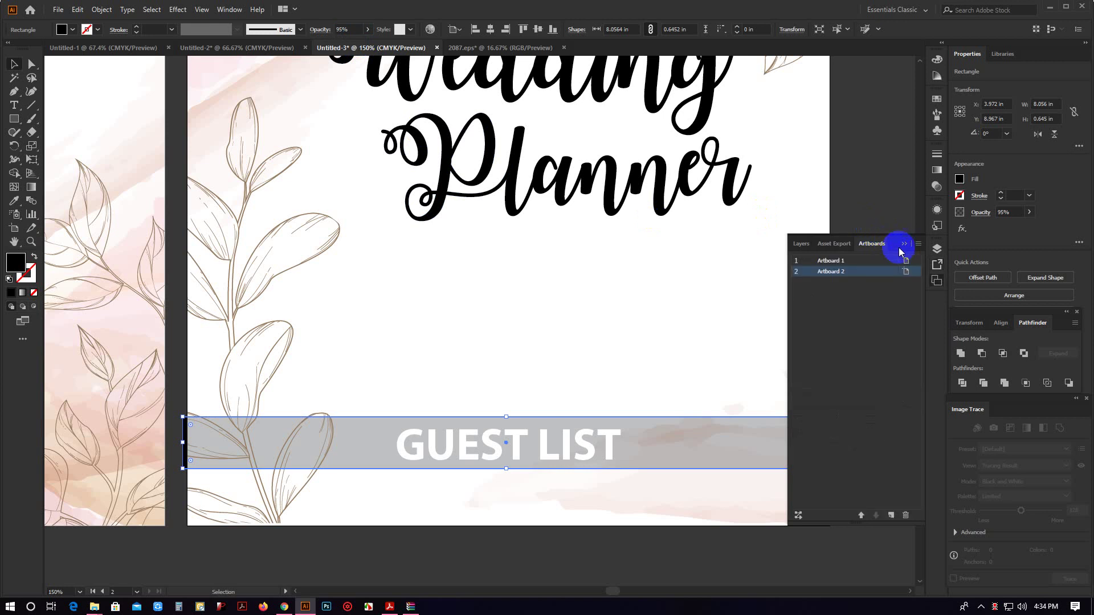
{"action": "left_click", "coordinate": [883, 249]}
{"action": "scroll", "coordinate": [885, 253], "scroll_direction": "down", "scroll_amount": 3}
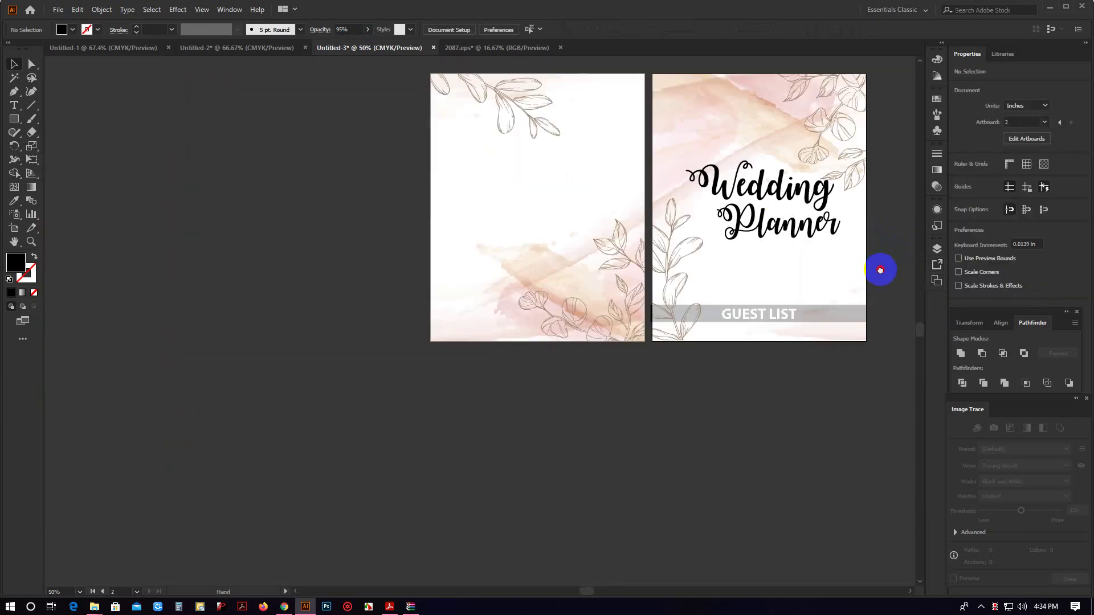
{"action": "left_click_drag", "start_coordinate": [884, 269], "coordinate": [739, 323]}
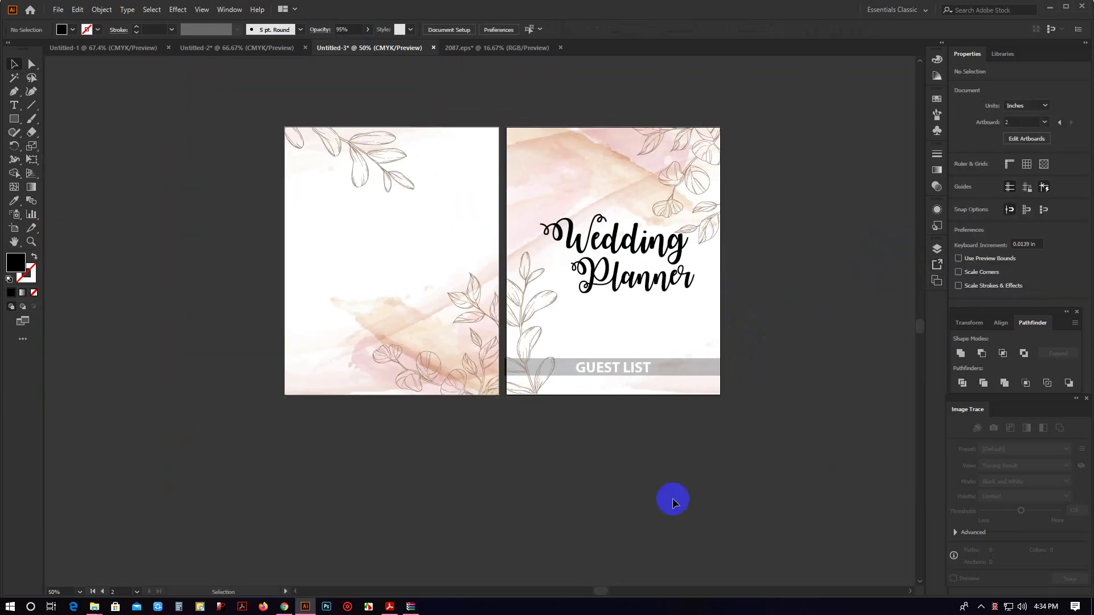
Close the floral template archive in WinRAR.
{"action": "left_click", "coordinate": [410, 607]}
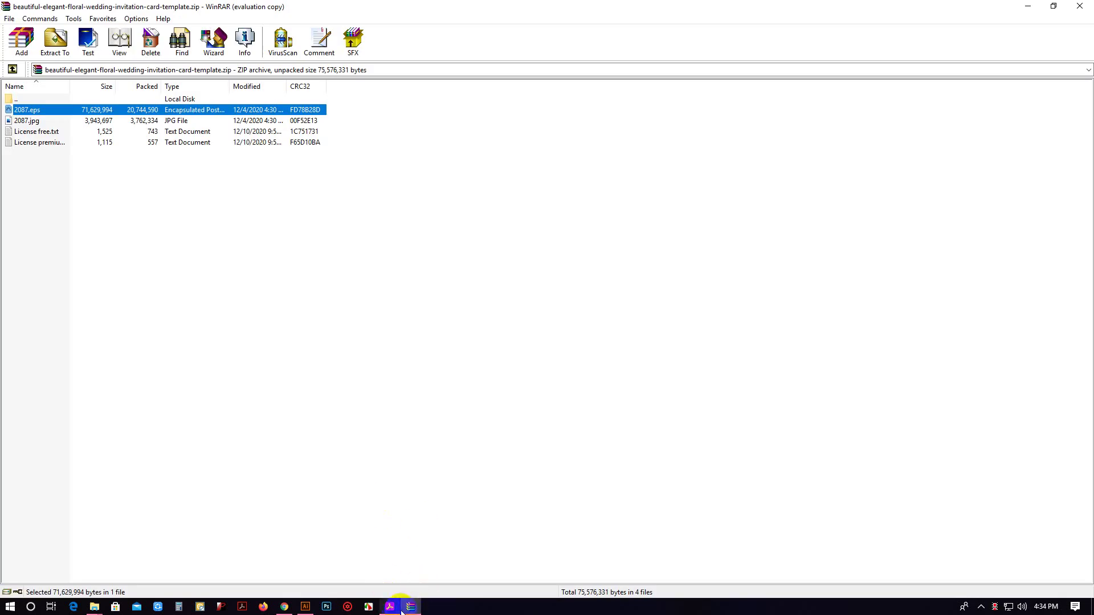
{"action": "left_click", "coordinate": [408, 608]}
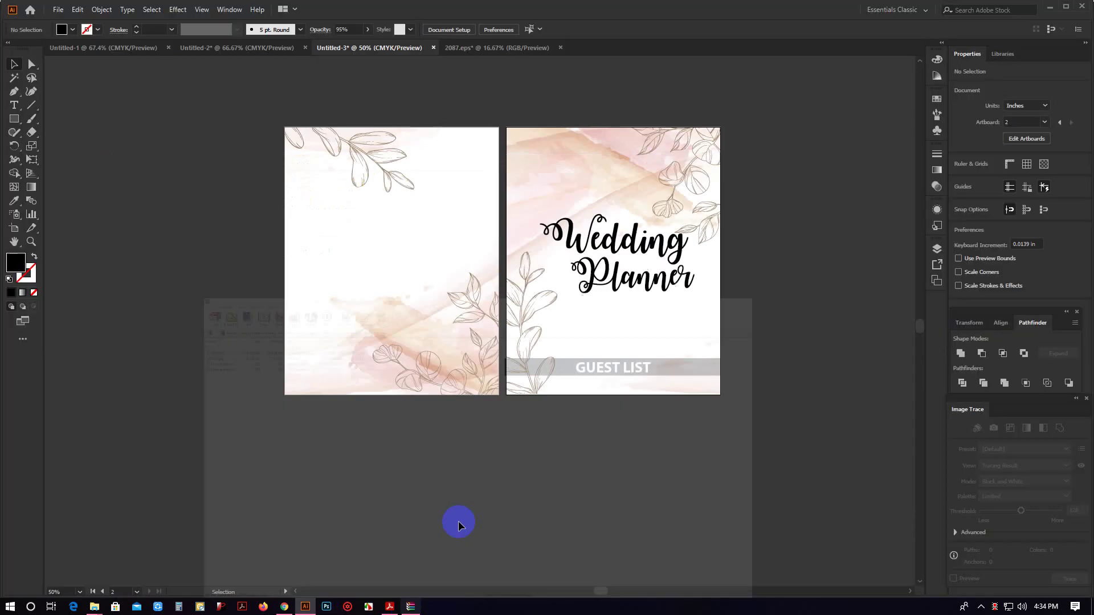
{"action": "left_click", "coordinate": [412, 607]}
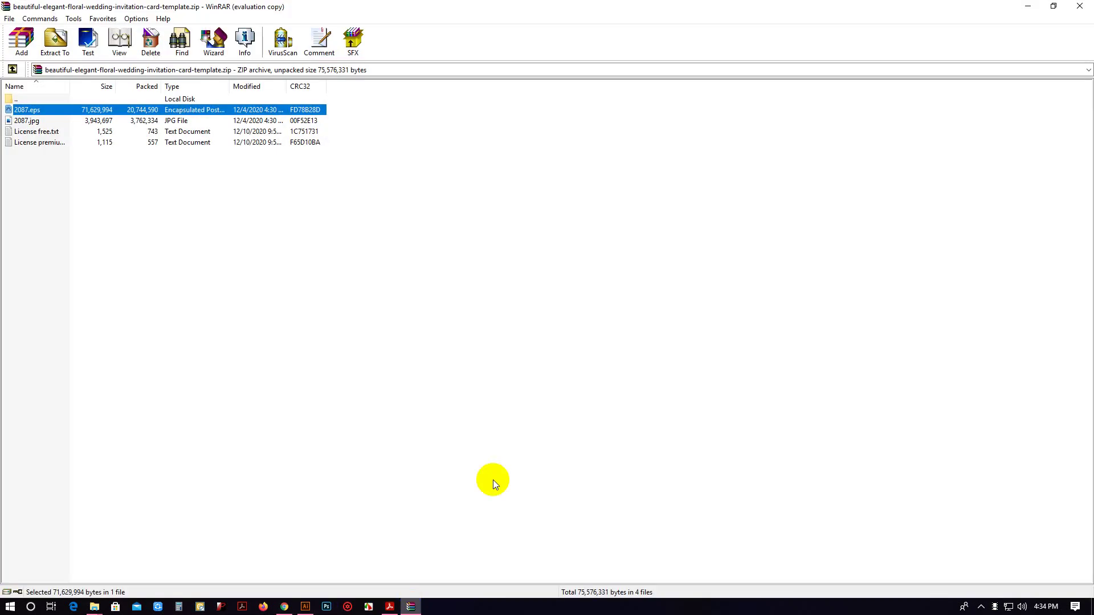
{"action": "left_click", "coordinate": [1079, 7]}
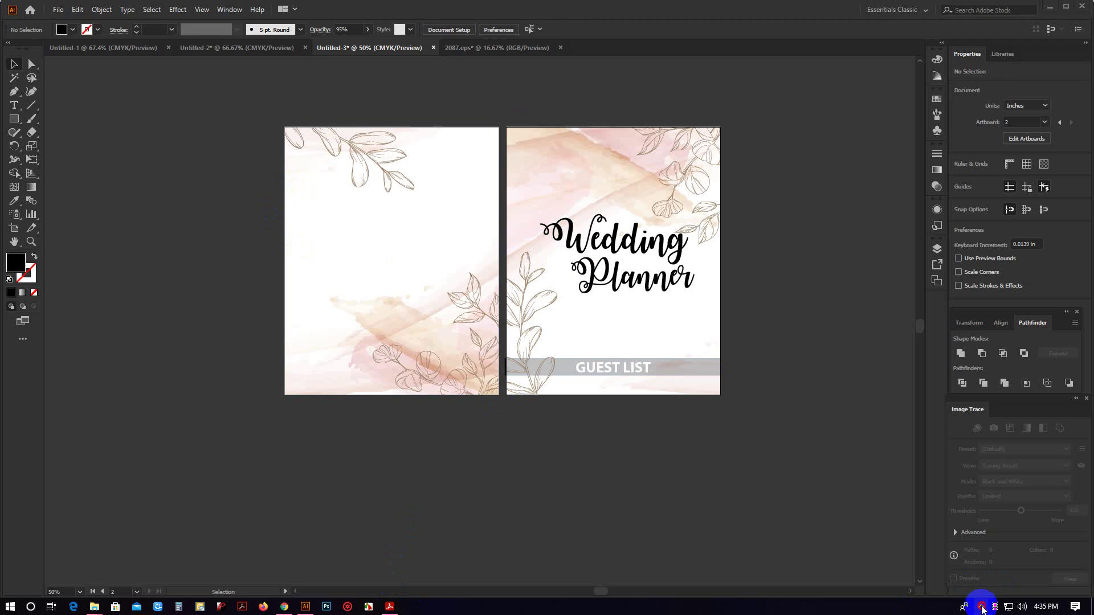
Open wedding-rings-set.zip from Internet Download Manager and open 14560.eps inside it.
{"action": "left_click", "coordinate": [981, 607]}
{"action": "left_click", "coordinate": [958, 587]}
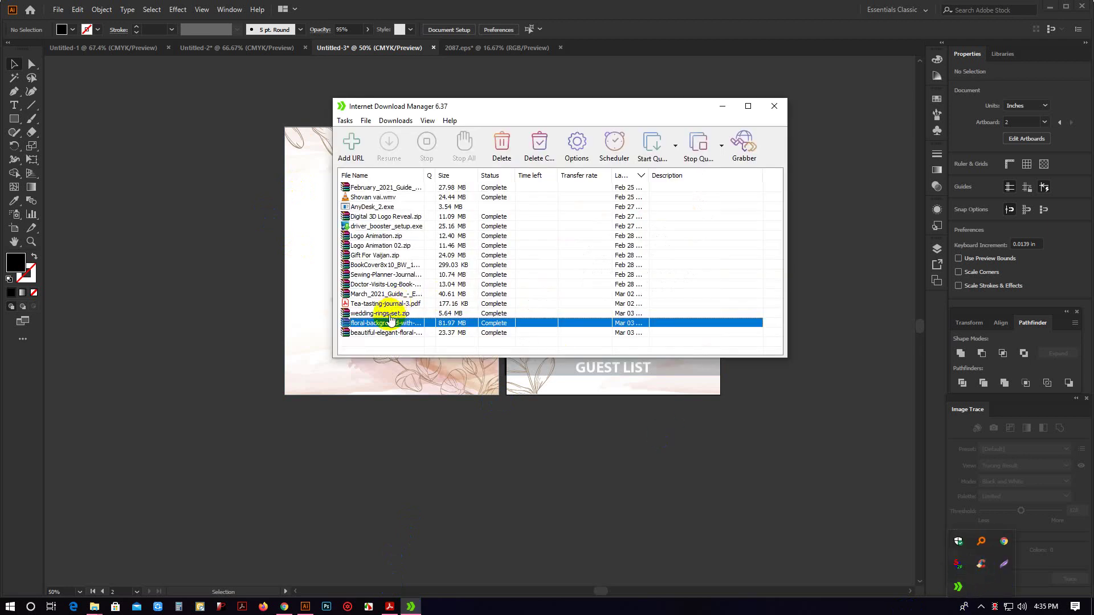
{"action": "double_click", "coordinate": [380, 313]}
{"action": "left_click", "coordinate": [572, 337]}
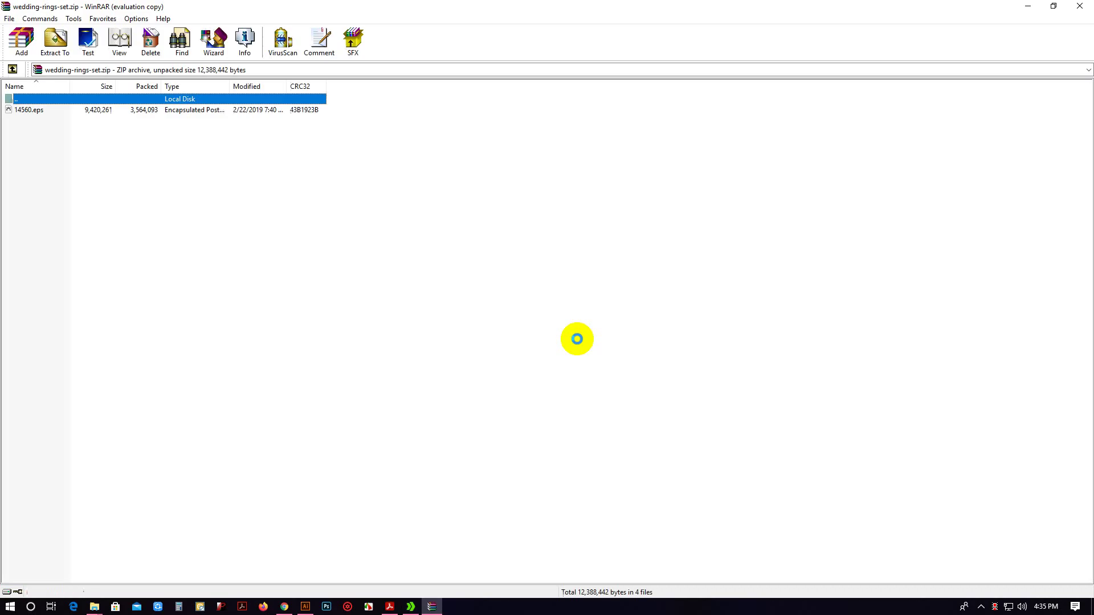
{"action": "double_click", "coordinate": [44, 112]}
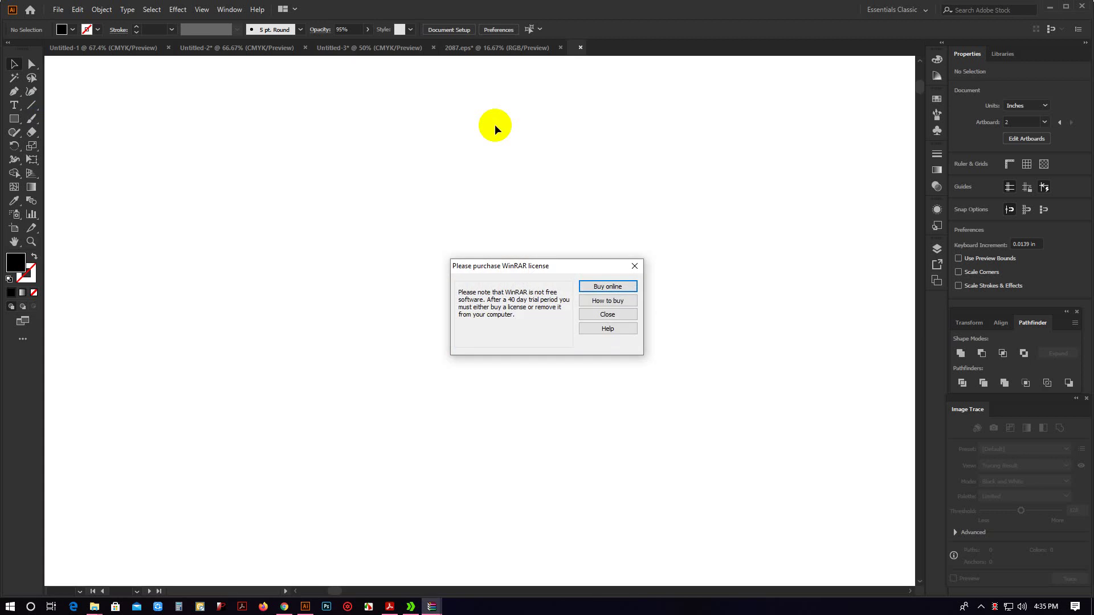
Bring the gold rings group from 14560.eps into the cover document and scale it down small.
{"action": "left_click", "coordinate": [608, 314]}
{"action": "left_click", "coordinate": [285, 256]}
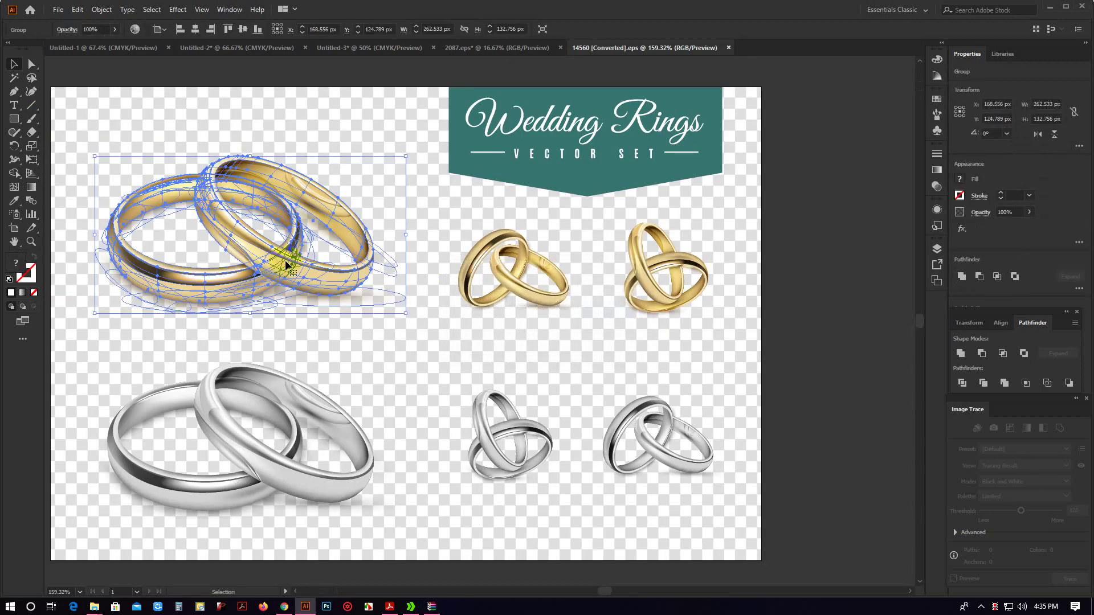
{"action": "right_click", "coordinate": [287, 265]}
{"action": "mouse_move", "coordinate": [276, 204]}
{"action": "left_mouse_down"}
{"action": "mouse_move", "coordinate": [433, 51]}
{"action": "mouse_move", "coordinate": [640, 237]}
{"action": "mouse_move", "coordinate": [644, 256]}
{"action": "left_mouse_up"}
{"action": "scroll", "coordinate": [650, 267], "scroll_direction": "up", "scroll_amount": 4}
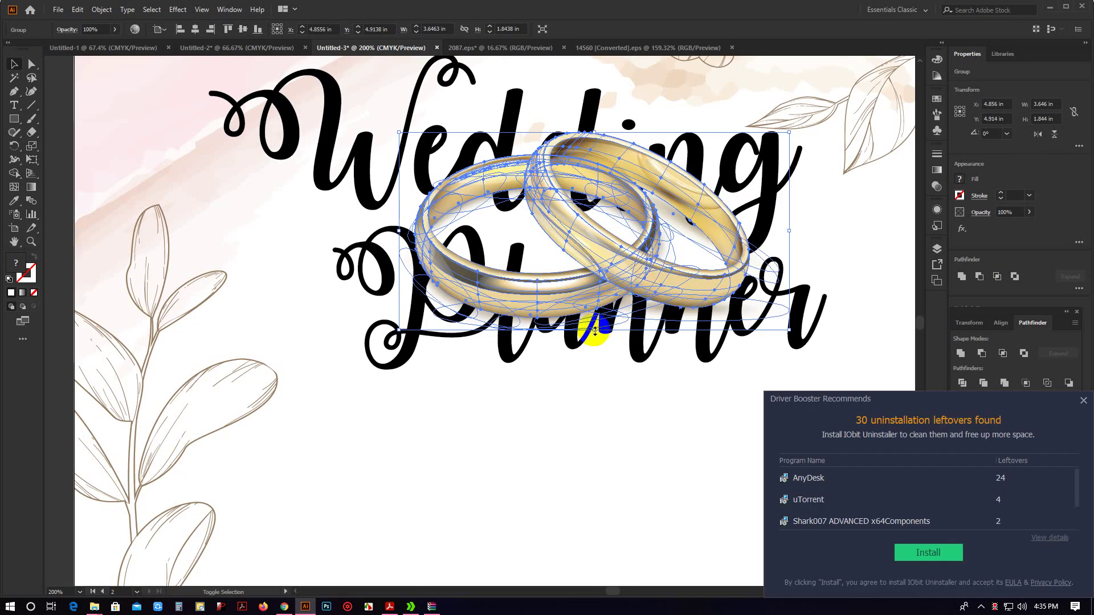
{"action": "mouse_move", "coordinate": [595, 330]}
{"action": "left_mouse_down"}
{"action": "mouse_move", "coordinate": [595, 171]}
{"action": "mouse_move", "coordinate": [627, 179]}
{"action": "mouse_move", "coordinate": [665, 267]}
{"action": "mouse_move", "coordinate": [693, 275]}
{"action": "left_mouse_up"}
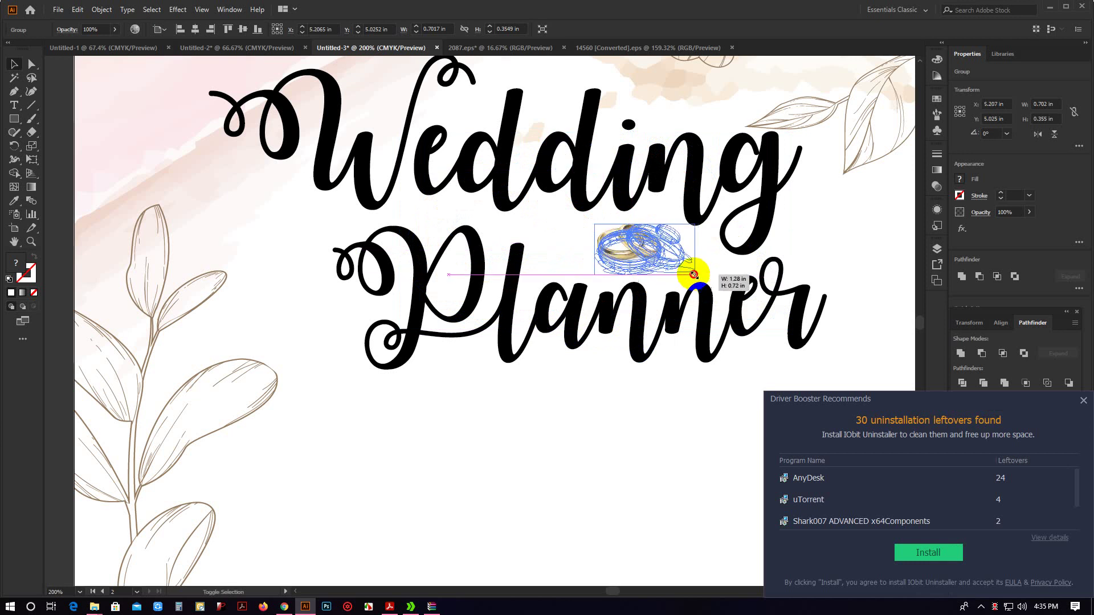
Nudge the rings into place between the words Wedding and Planner.
{"action": "left_click", "coordinate": [854, 302]}
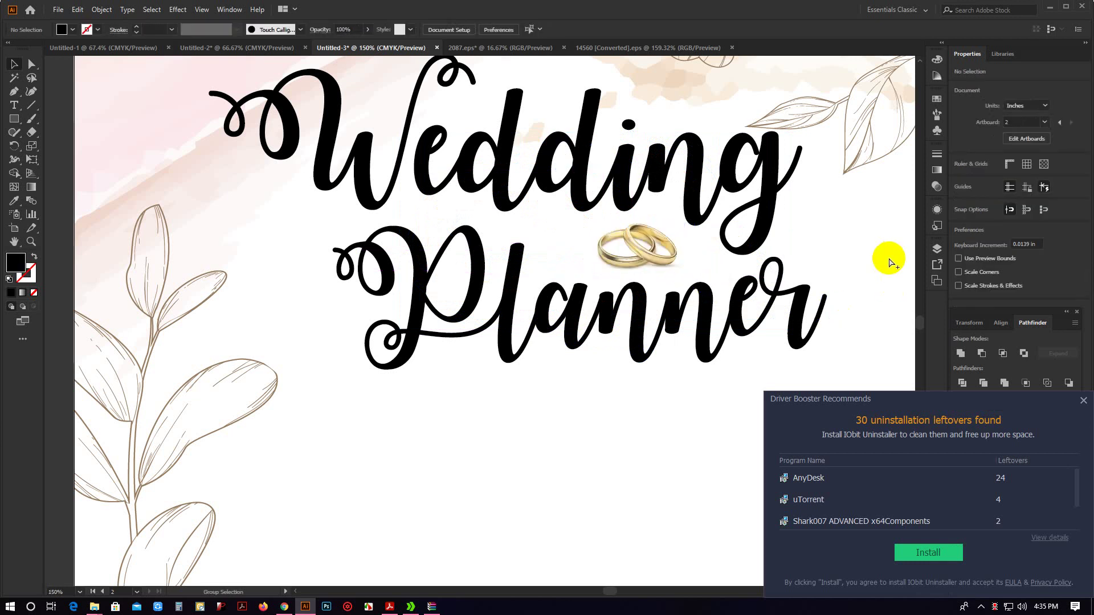
{"action": "scroll", "coordinate": [889, 262], "scroll_direction": "down", "scroll_amount": 1}
{"action": "left_click", "coordinate": [758, 251]}
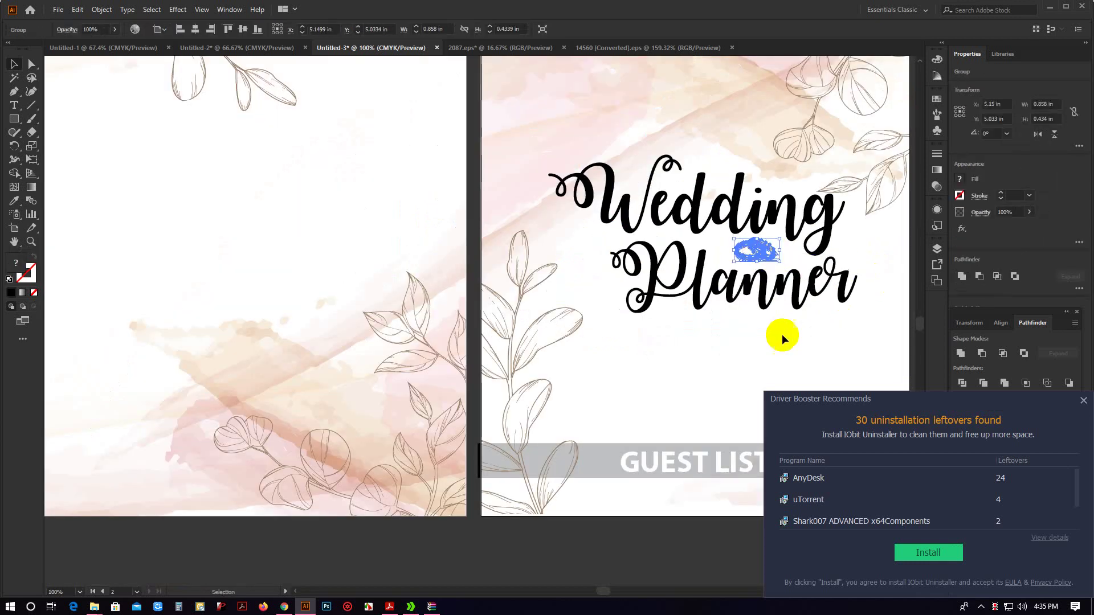
{"action": "left_click", "coordinate": [679, 555]}
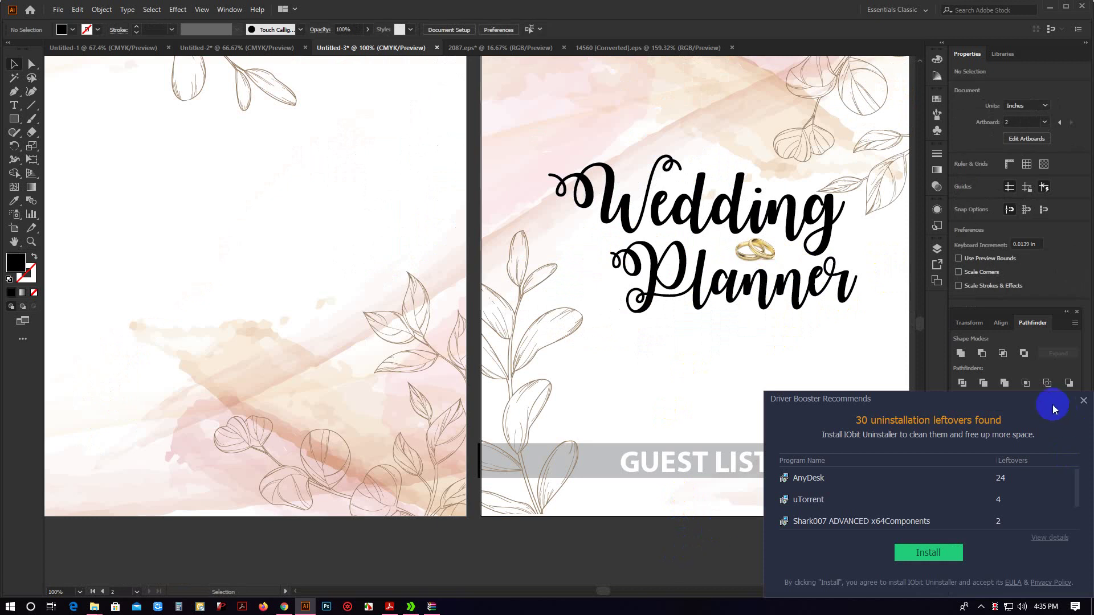
{"action": "left_click", "coordinate": [1083, 401]}
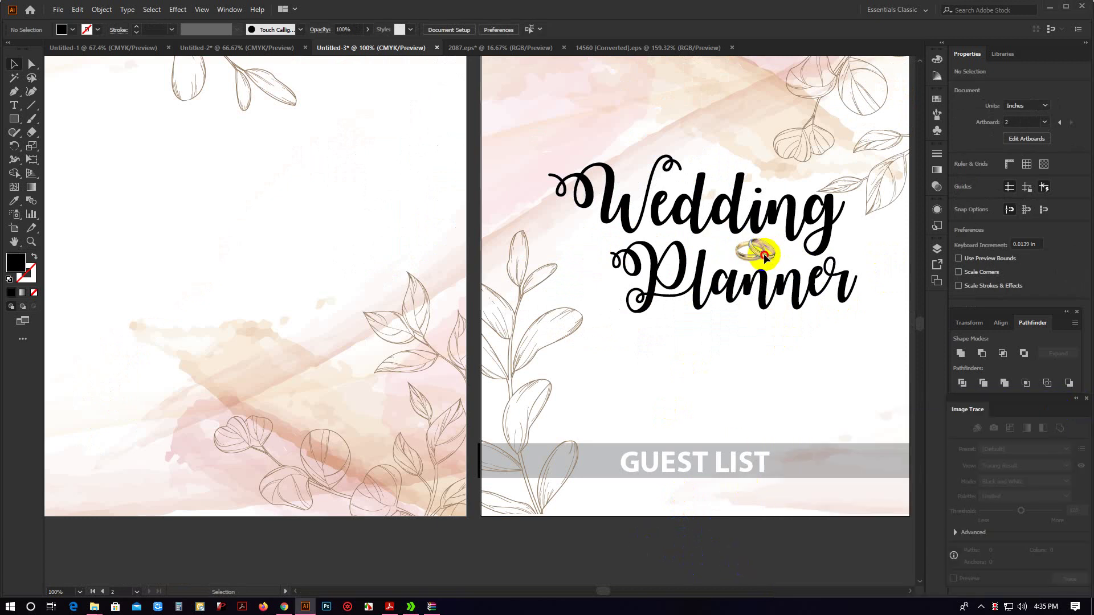
{"action": "left_click_drag", "start_coordinate": [765, 258], "coordinate": [765, 260]}
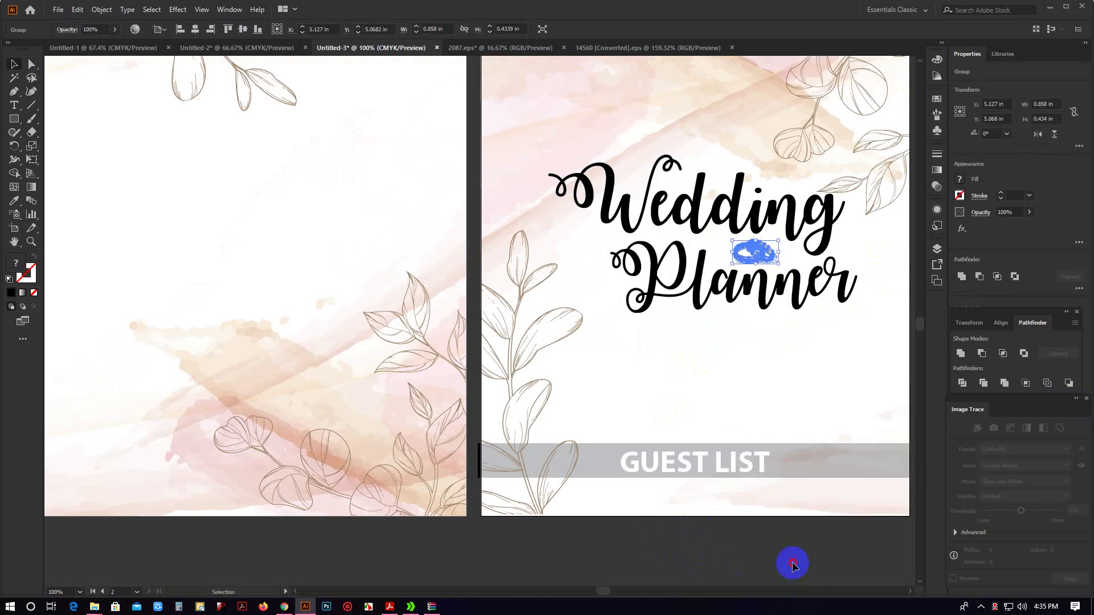
{"action": "left_click", "coordinate": [792, 562]}
{"action": "scroll", "coordinate": [802, 564], "scroll_direction": "down", "scroll_amount": 1}
{"action": "left_click_drag", "start_coordinate": [807, 561], "coordinate": [752, 515]}
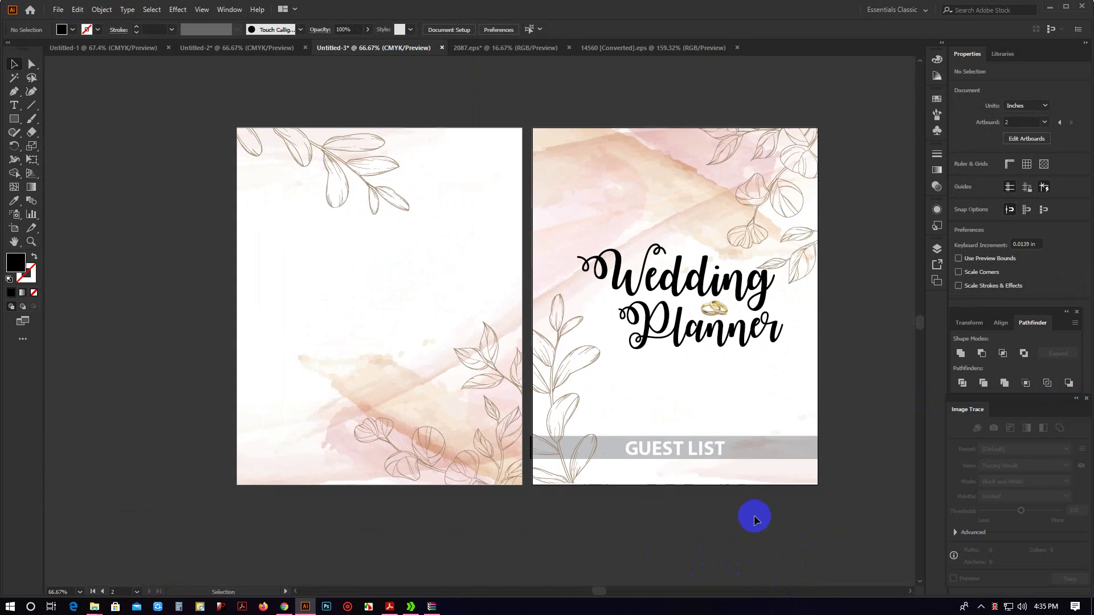
{"action": "mouse_move", "coordinate": [833, 525]}
{"action": "left_mouse_down"}
{"action": "mouse_move", "coordinate": [598, 146]}
{"action": "mouse_move", "coordinate": [679, 205]}
{"action": "mouse_move", "coordinate": [702, 259]}
{"action": "left_mouse_up"}
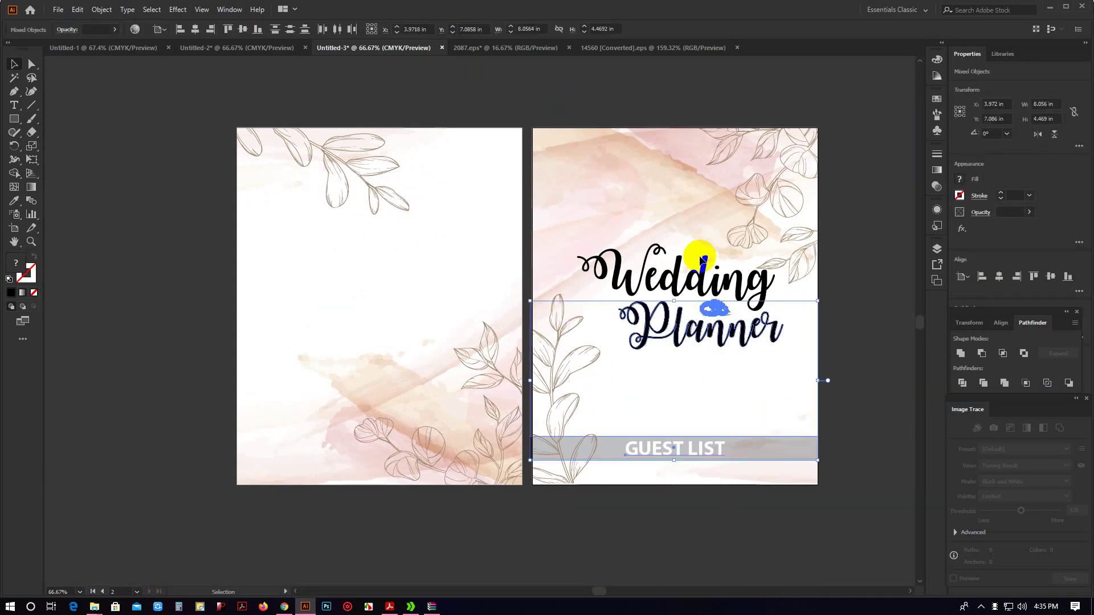
Group all the objects on the Wedding Planner cover page.
{"action": "left_click", "coordinate": [879, 336]}
{"action": "left_click_drag", "start_coordinate": [842, 523], "coordinate": [556, 120]}
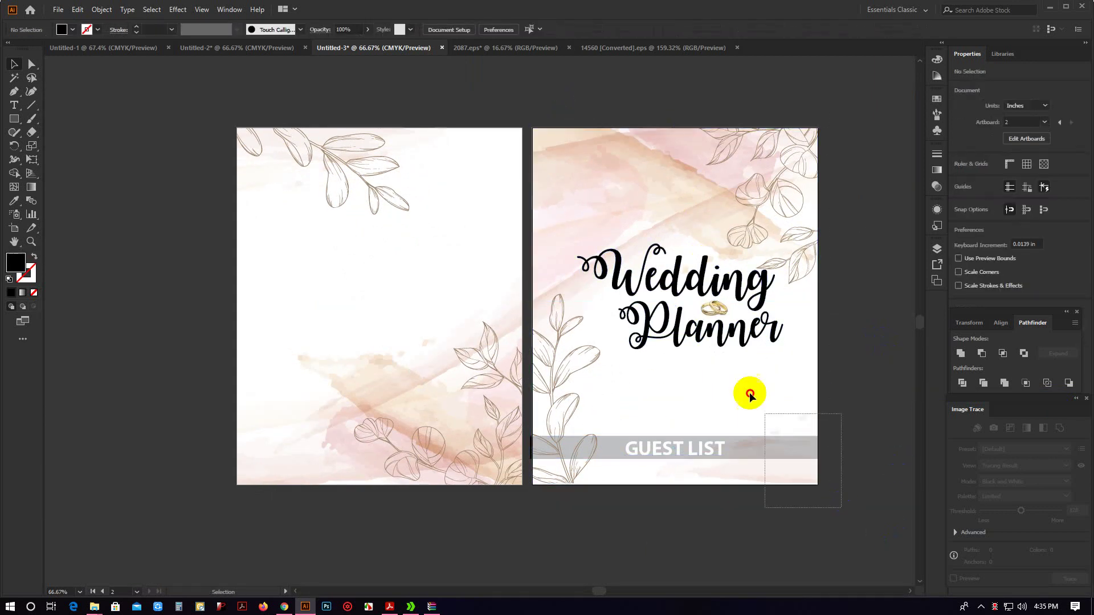
{"action": "right_click", "coordinate": [619, 194]}
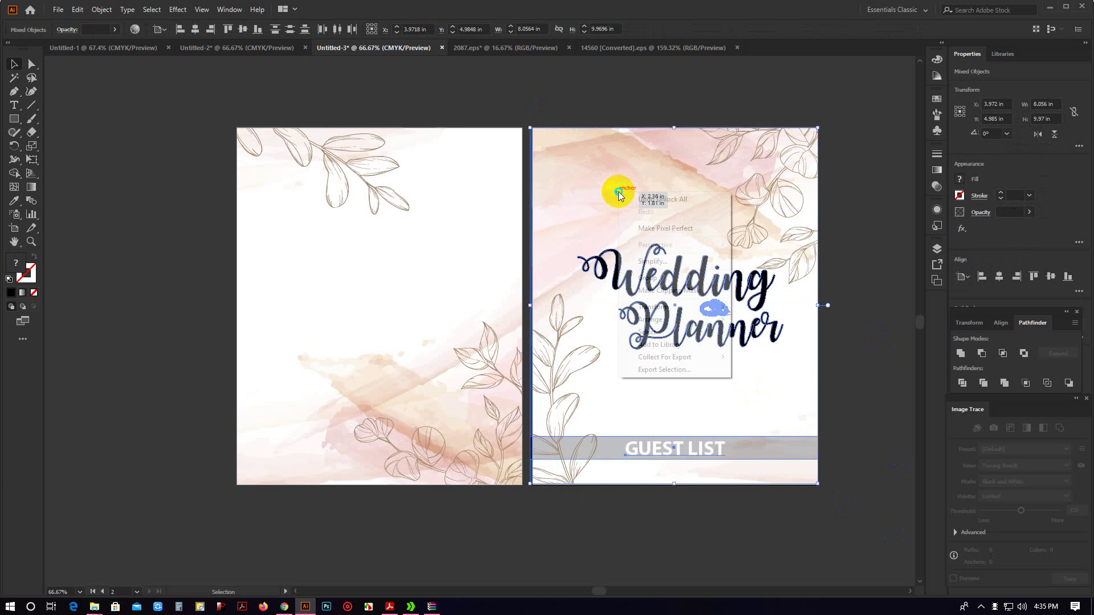
{"action": "left_click", "coordinate": [655, 277]}
Copy the left floral page group and the cover group into the Untitled-2 spread document.
{"action": "left_click", "coordinate": [353, 295]}
{"action": "right_click", "coordinate": [372, 298]}
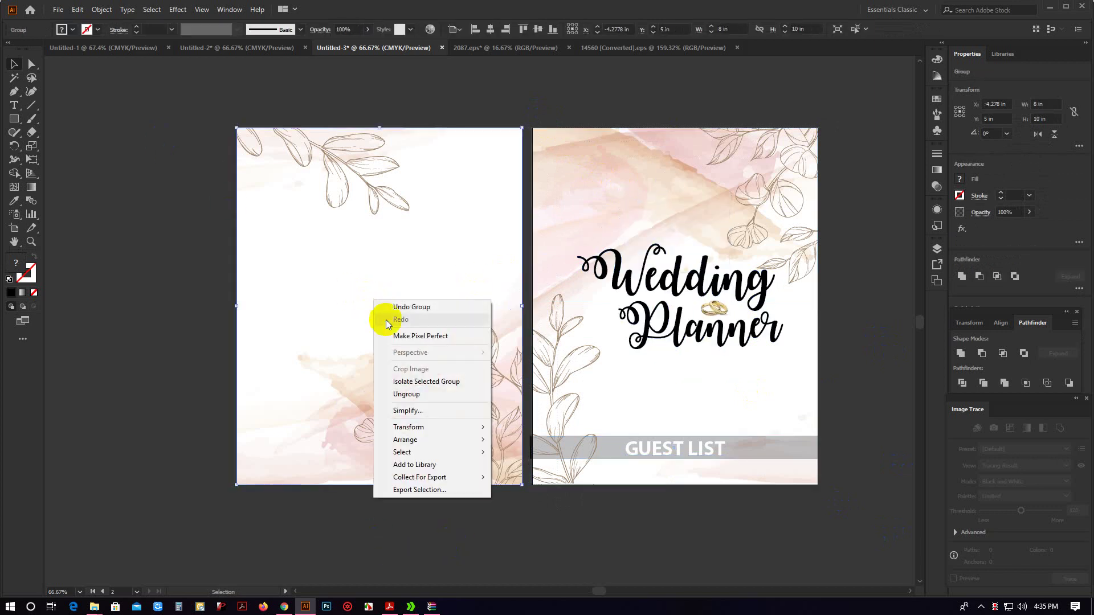
{"action": "left_click", "coordinate": [273, 181]}
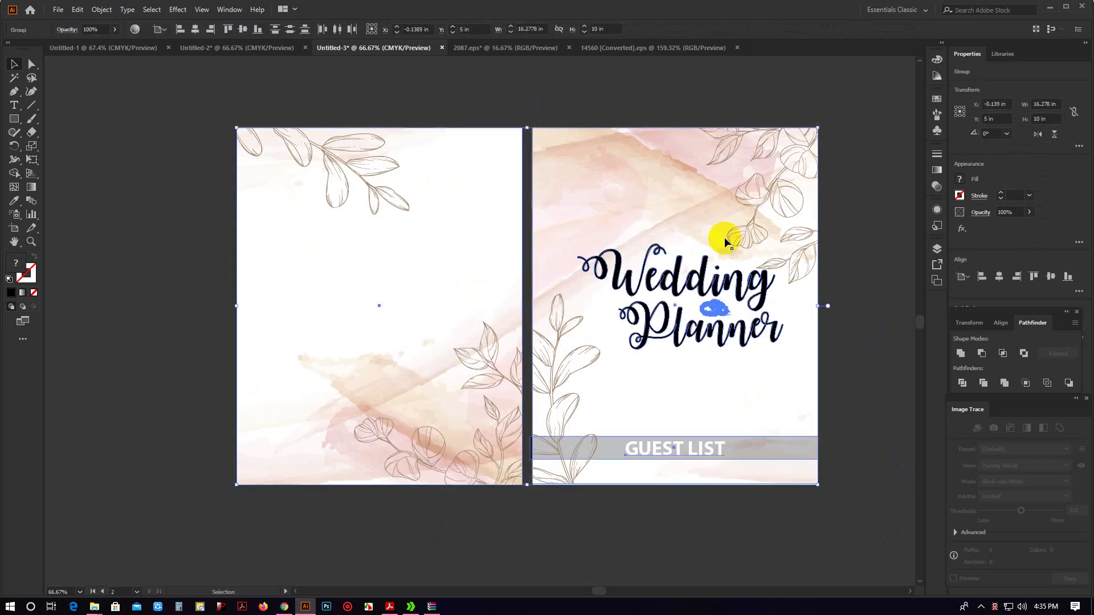
{"action": "mouse_move", "coordinate": [655, 254]}
{"action": "left_mouse_down"}
{"action": "mouse_move", "coordinate": [242, 29]}
{"action": "mouse_move", "coordinate": [235, 44]}
{"action": "mouse_move", "coordinate": [674, 240]}
{"action": "left_mouse_up"}
Align the Wedding Planner cover to the artboard's right and top, then stretch it to the bottom bleed.
{"action": "left_click", "coordinate": [520, 244]}
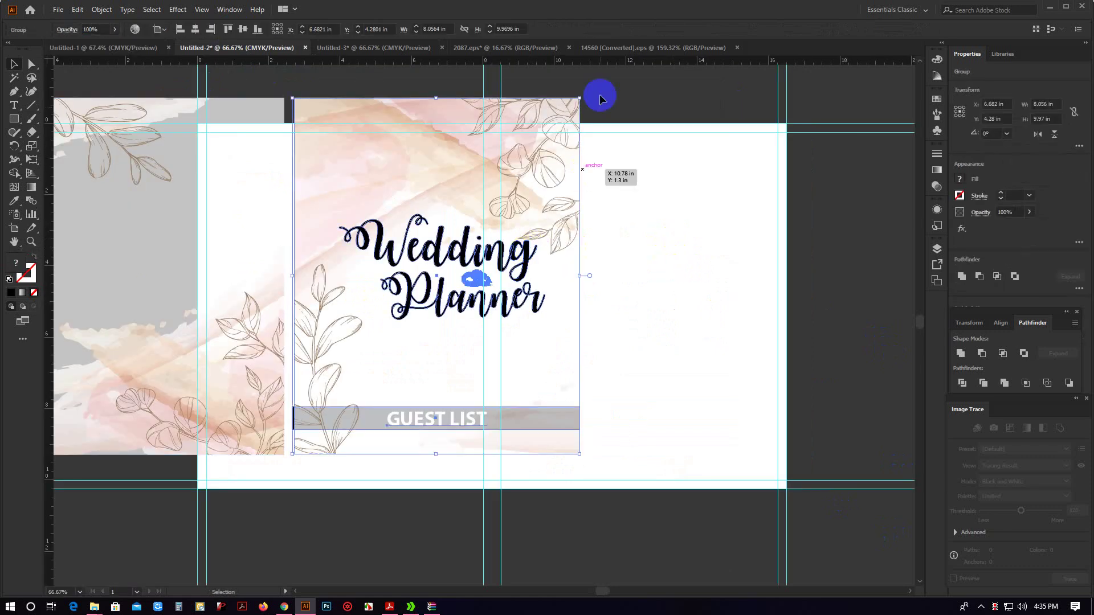
{"action": "left_click", "coordinate": [210, 29]}
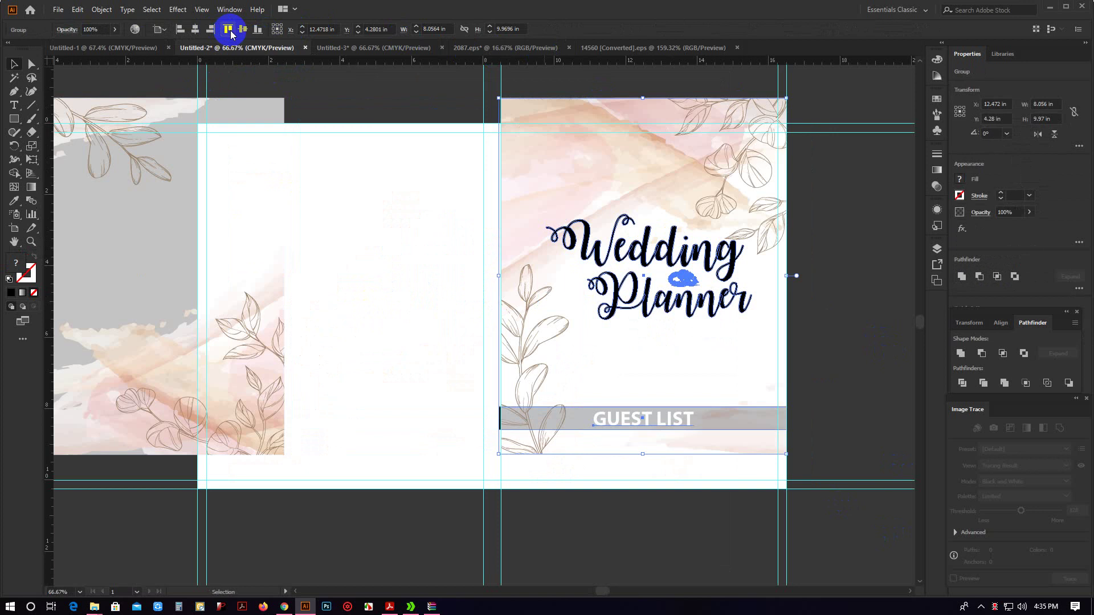
{"action": "left_click", "coordinate": [228, 29]}
{"action": "left_click", "coordinate": [850, 378]}
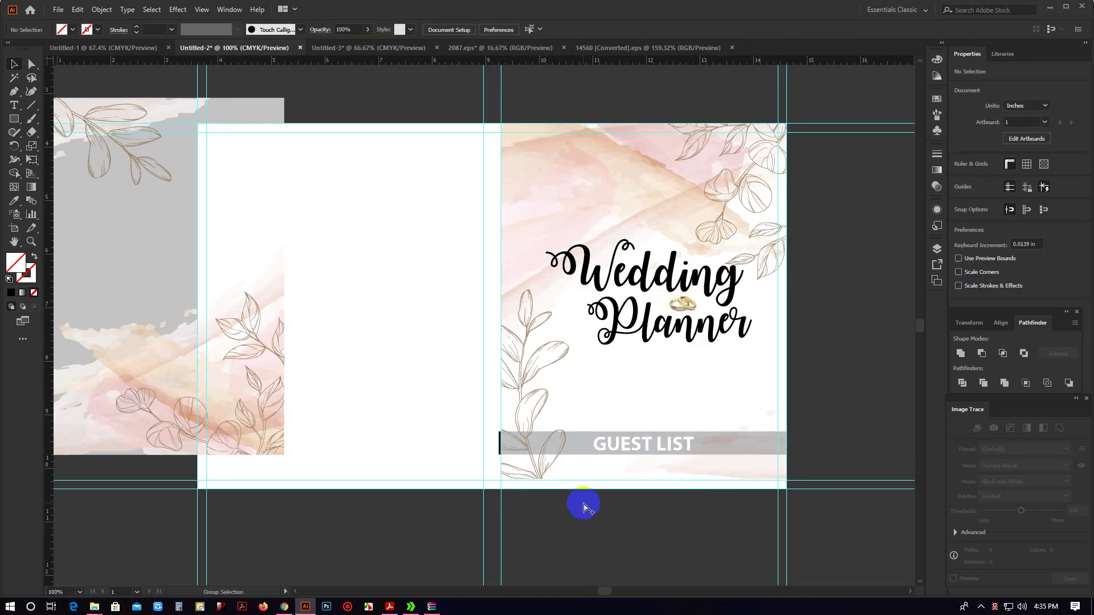
{"action": "scroll", "coordinate": [583, 506], "scroll_direction": "up", "scroll_amount": 2}
{"action": "left_click", "coordinate": [493, 450]}
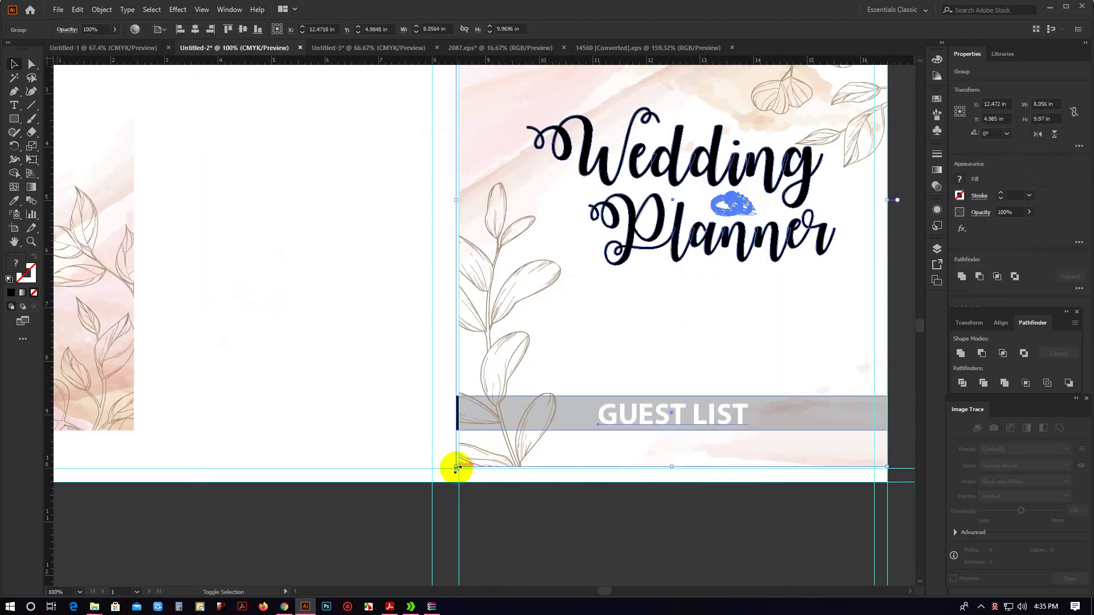
{"action": "left_click_drag", "start_coordinate": [456, 469], "coordinate": [405, 482]}
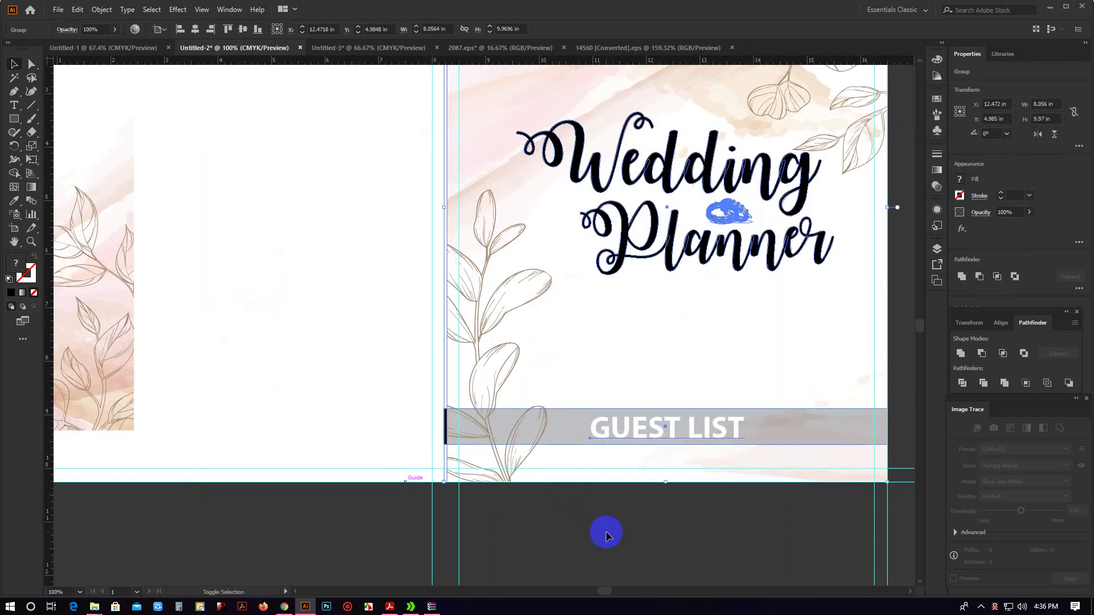
{"action": "left_click", "coordinate": [607, 531]}
Align the left floral page to the artboard and enlarge it out to the bleed edges.
{"action": "left_click", "coordinate": [118, 327]}
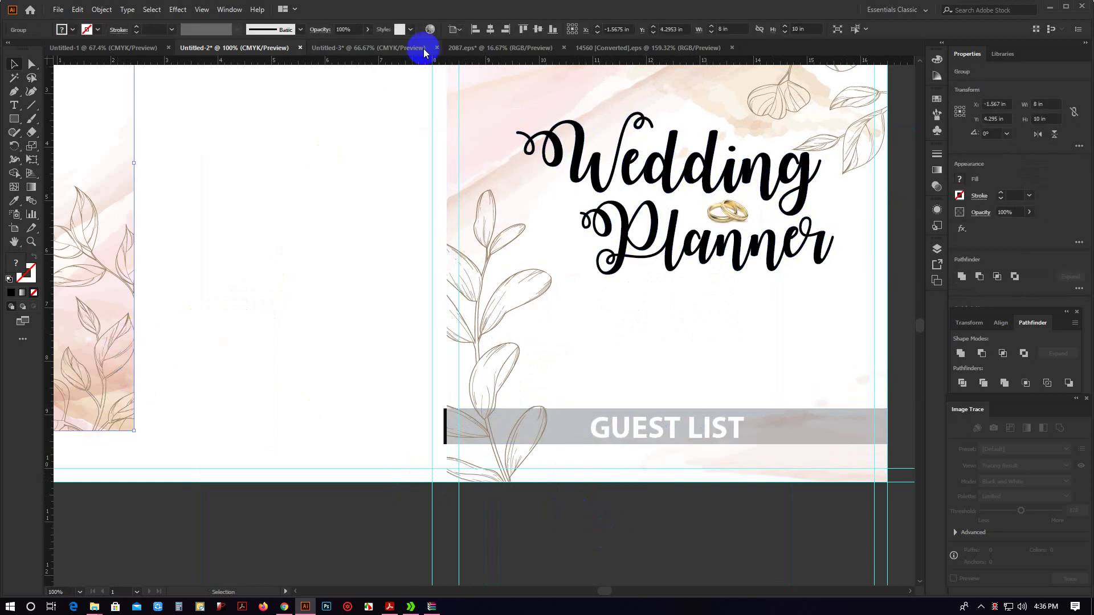
{"action": "left_click", "coordinate": [482, 33]}
{"action": "left_click", "coordinate": [522, 29]}
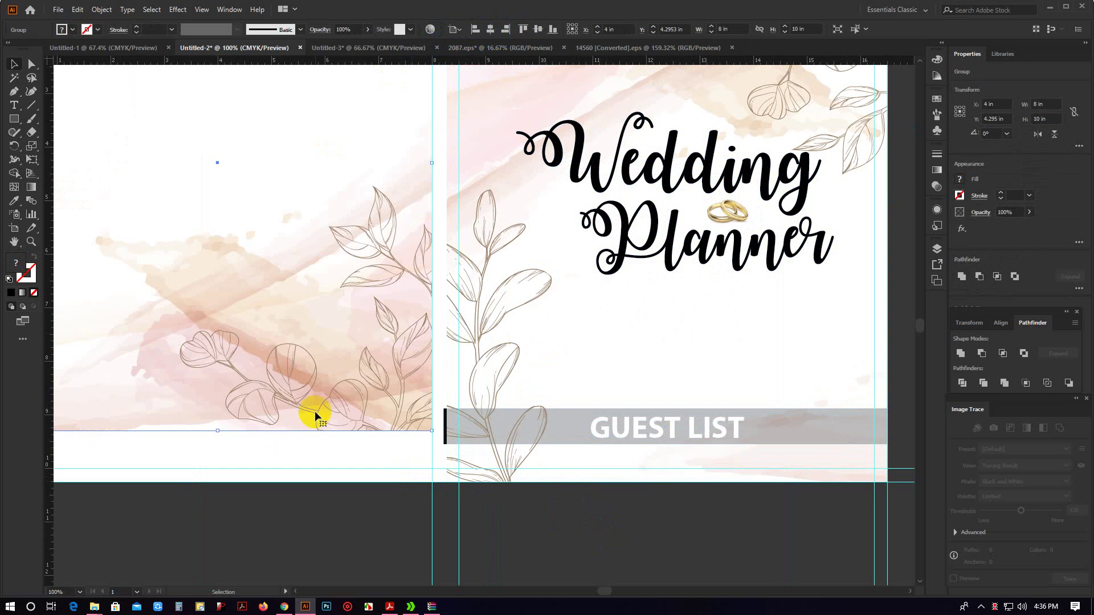
{"action": "left_click_drag", "start_coordinate": [380, 478], "coordinate": [405, 465]}
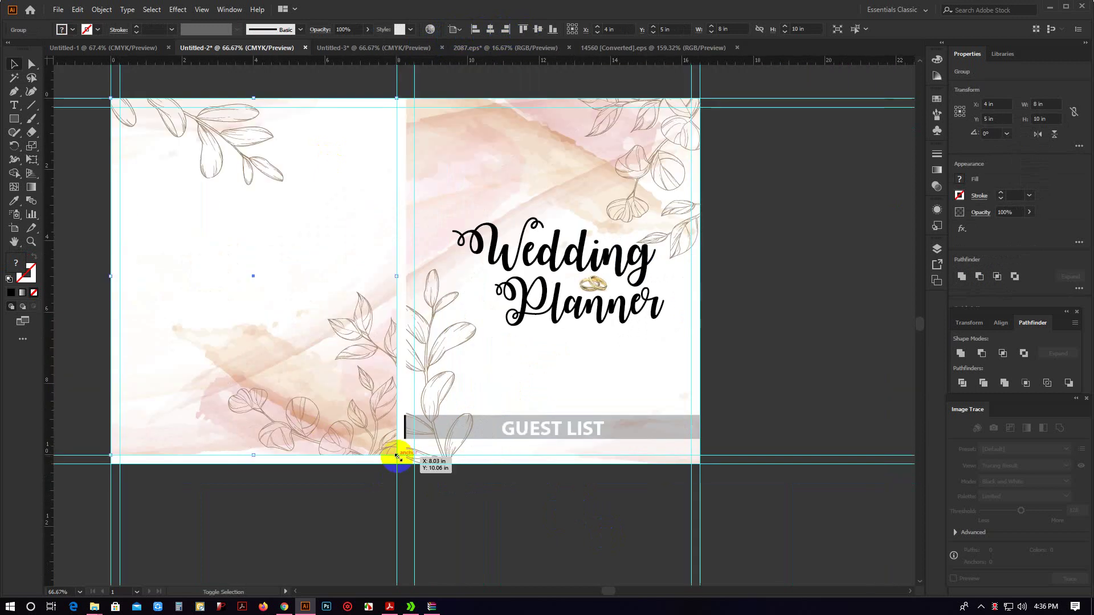
{"action": "left_click", "coordinate": [490, 513]}
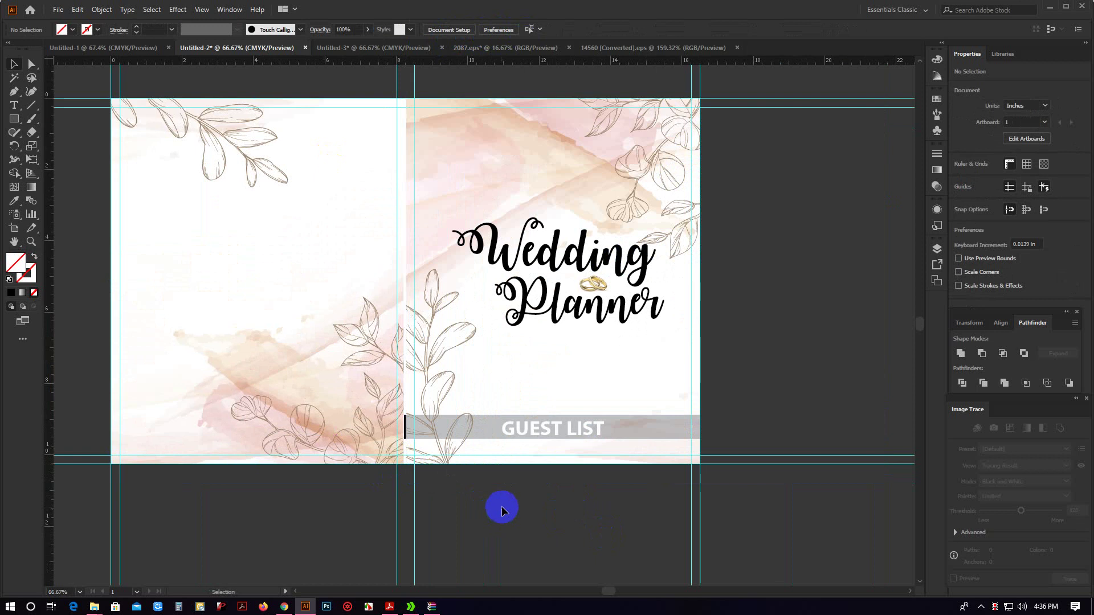
{"action": "scroll", "coordinate": [353, 376], "scroll_direction": "up", "scroll_amount": 1}
{"action": "scroll", "coordinate": [598, 546], "scroll_direction": "down", "scroll_amount": 1}
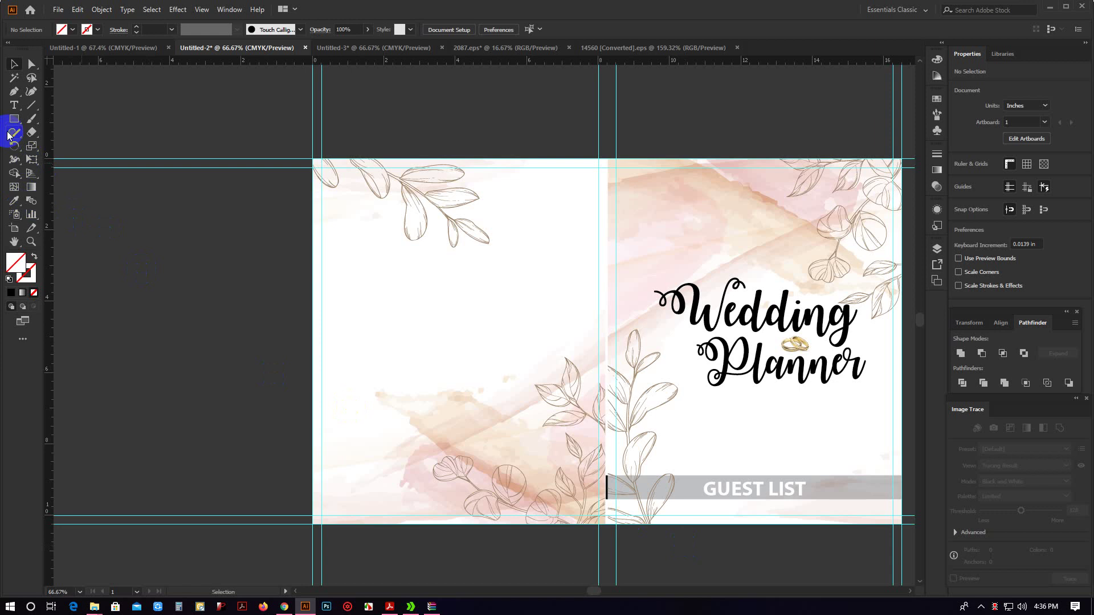
{"action": "right_click", "coordinate": [14, 118]}
{"action": "left_click", "coordinate": [48, 120]}
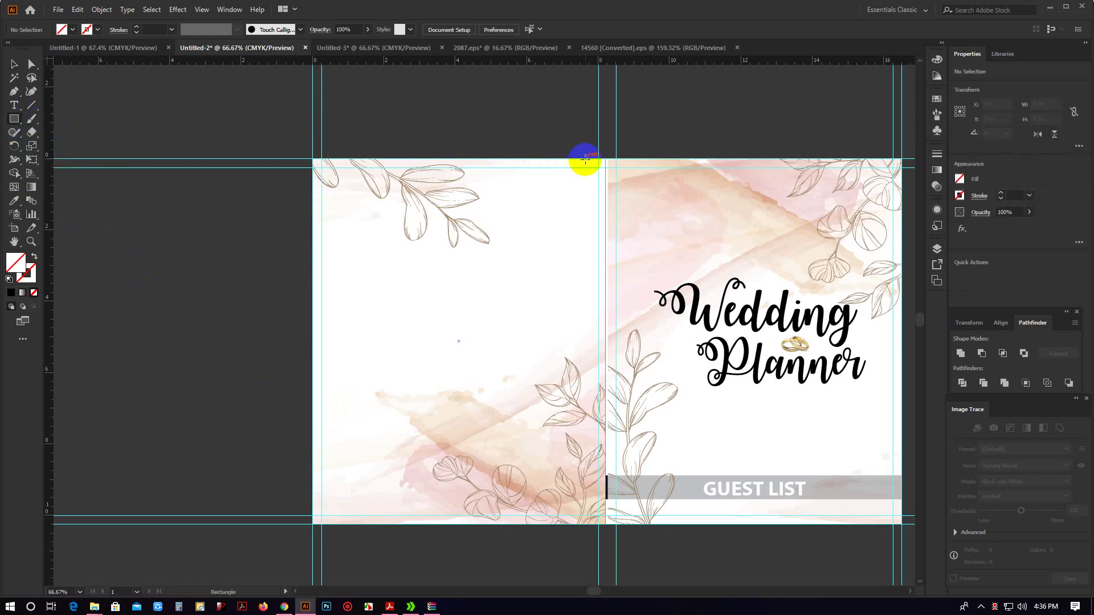
Draw a narrow 0.22 × 10.25 in strip in the spine gap with a white 70% opacity fill.
{"action": "key", "text": "ctrl+plus"}
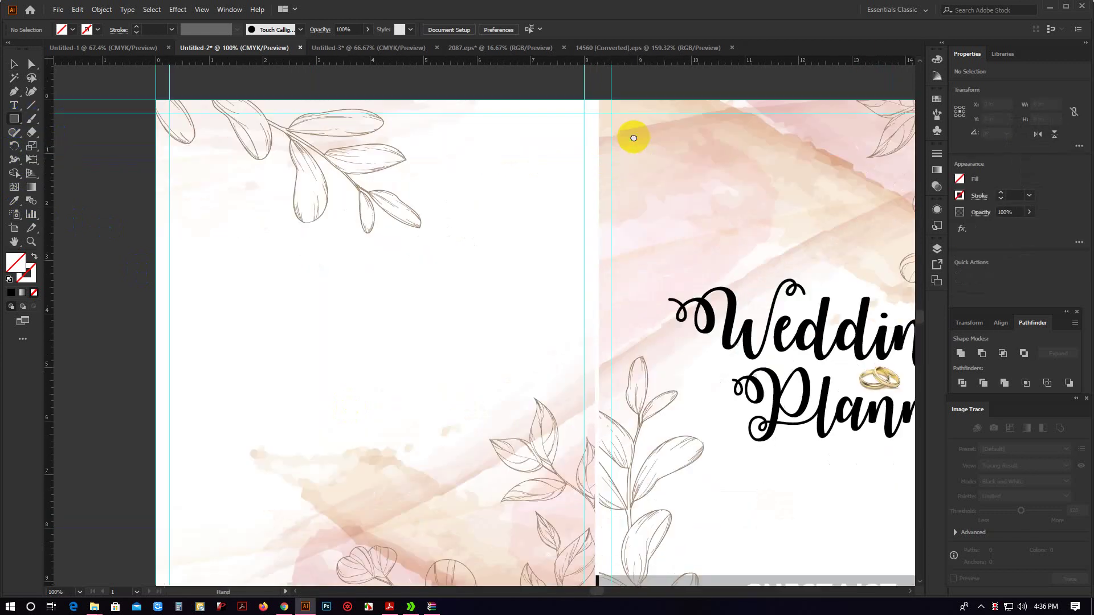
{"action": "mouse_move", "coordinate": [587, 91]}
{"action": "left_mouse_down"}
{"action": "mouse_move", "coordinate": [594, 595]}
{"action": "mouse_move", "coordinate": [595, 499]}
{"action": "left_mouse_up"}
{"action": "left_click", "coordinate": [13, 65]}
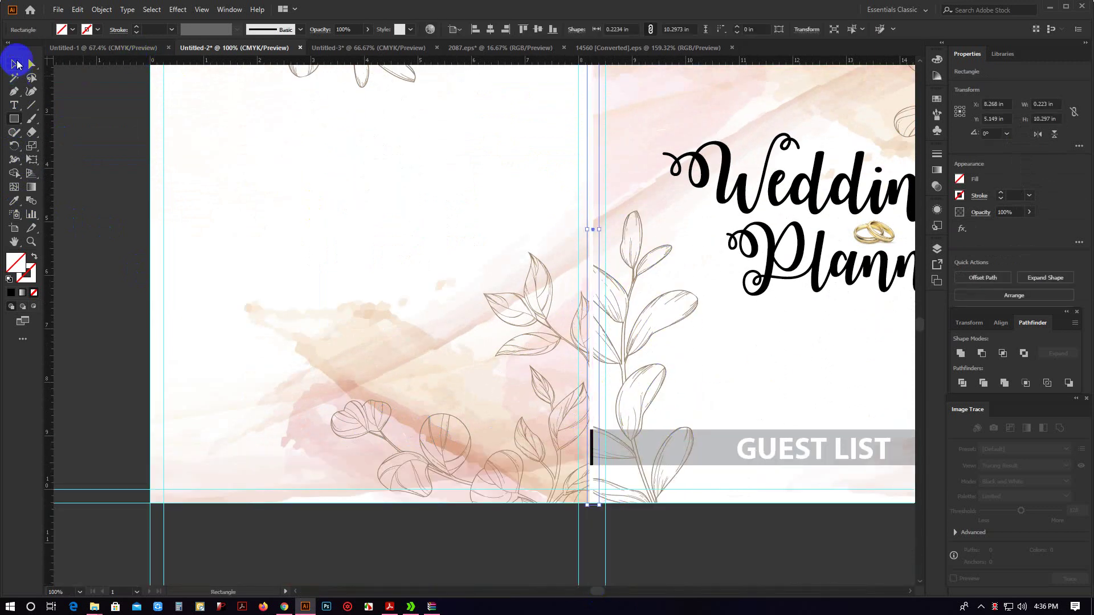
{"action": "left_click", "coordinate": [63, 32]}
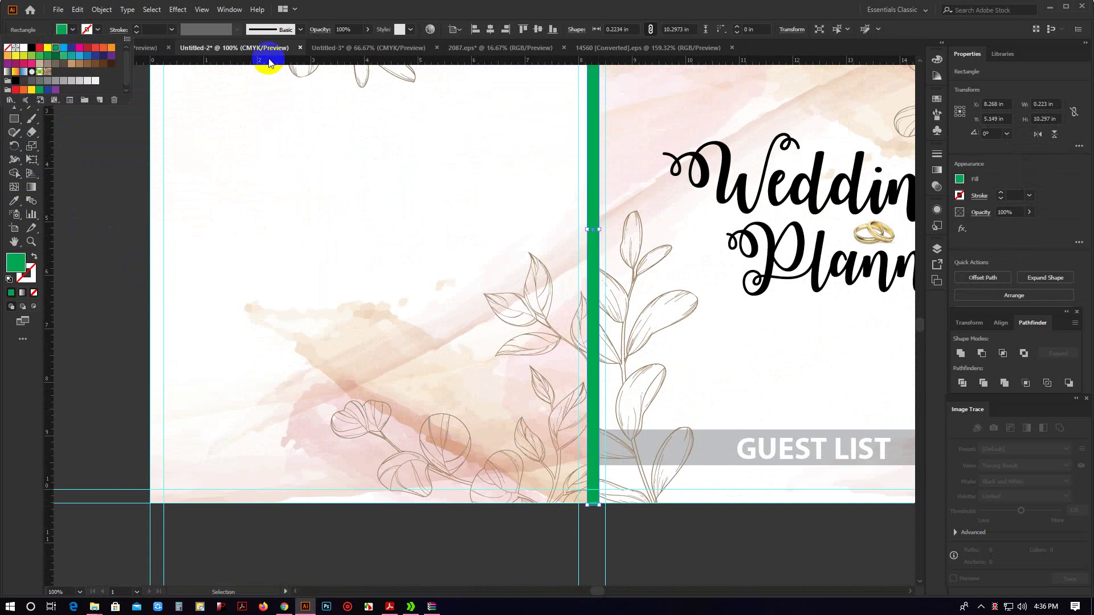
{"action": "left_click", "coordinate": [534, 6]}
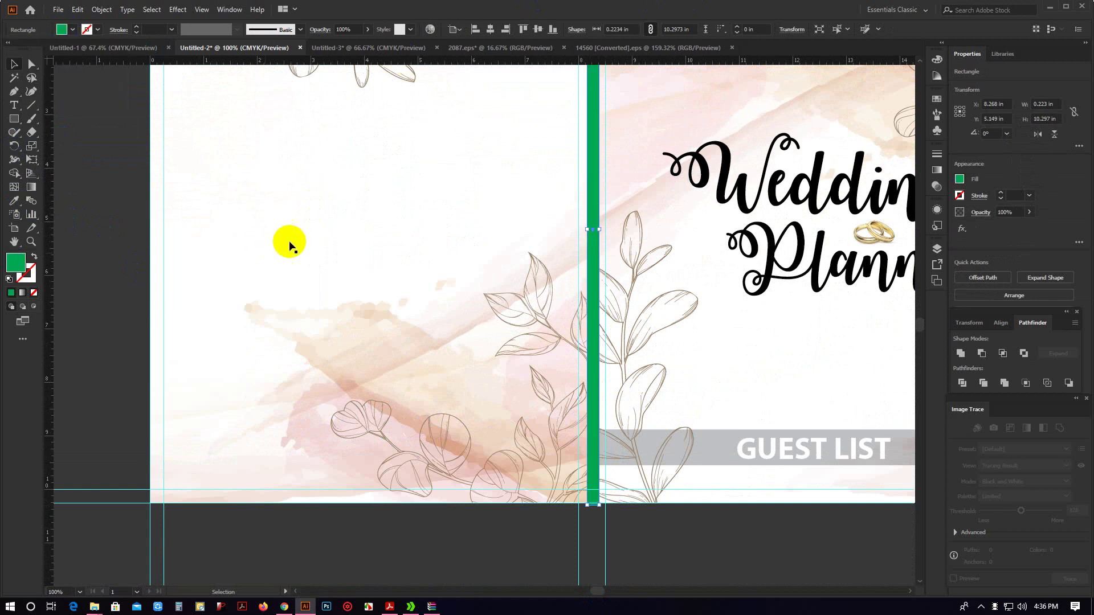
{"action": "left_click", "coordinate": [15, 200]}
{"action": "left_click", "coordinate": [471, 163]}
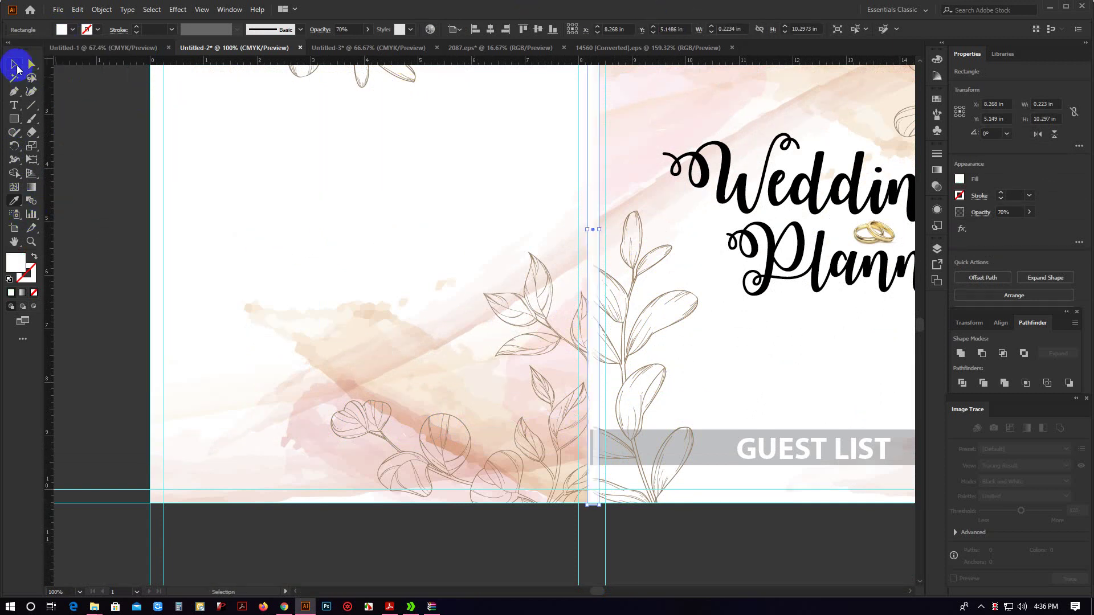
{"action": "left_click", "coordinate": [16, 66]}
{"action": "left_click", "coordinate": [679, 574]}
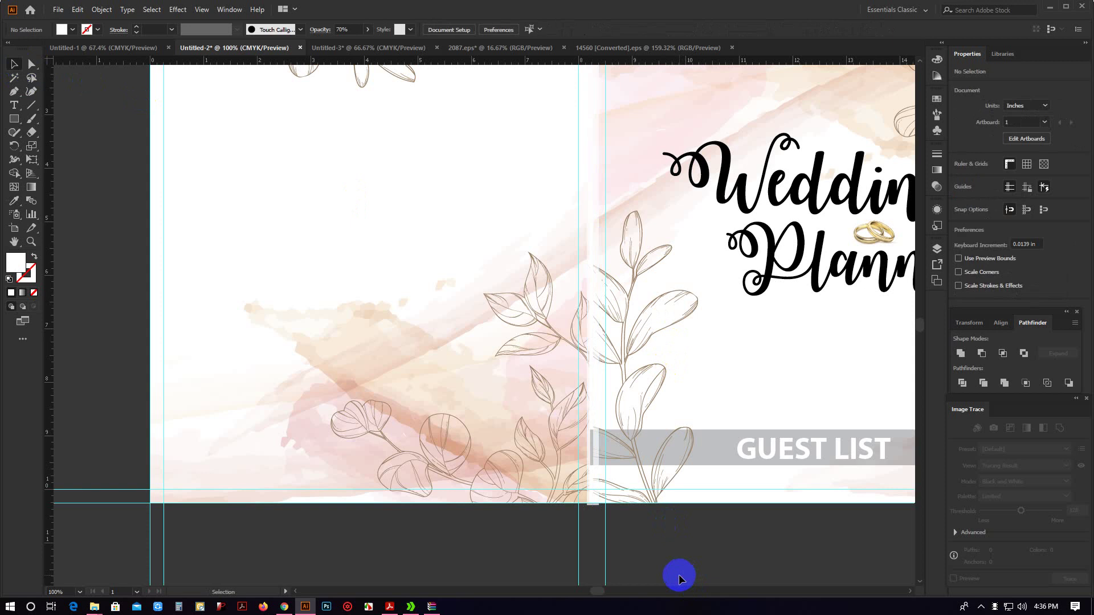
Shorten the spine strip so it ends flush with the spread's bottom edge.
{"action": "left_click", "coordinate": [593, 493]}
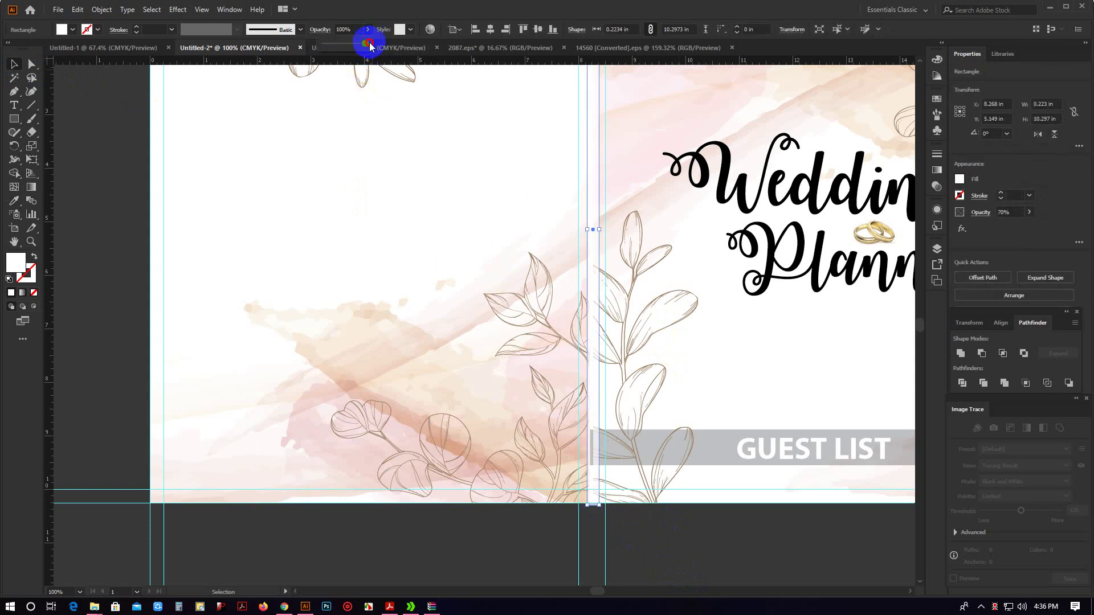
{"action": "left_click", "coordinate": [681, 569]}
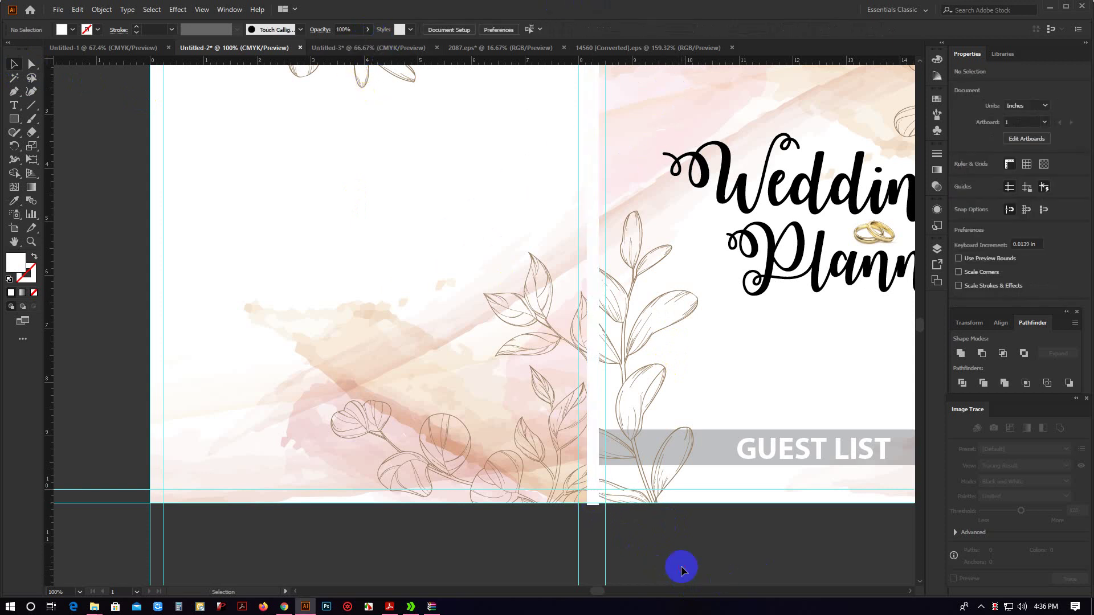
{"action": "scroll", "coordinate": [707, 567], "scroll_direction": "down", "scroll_amount": 1}
{"action": "left_click_drag", "start_coordinate": [708, 566], "coordinate": [581, 547]}
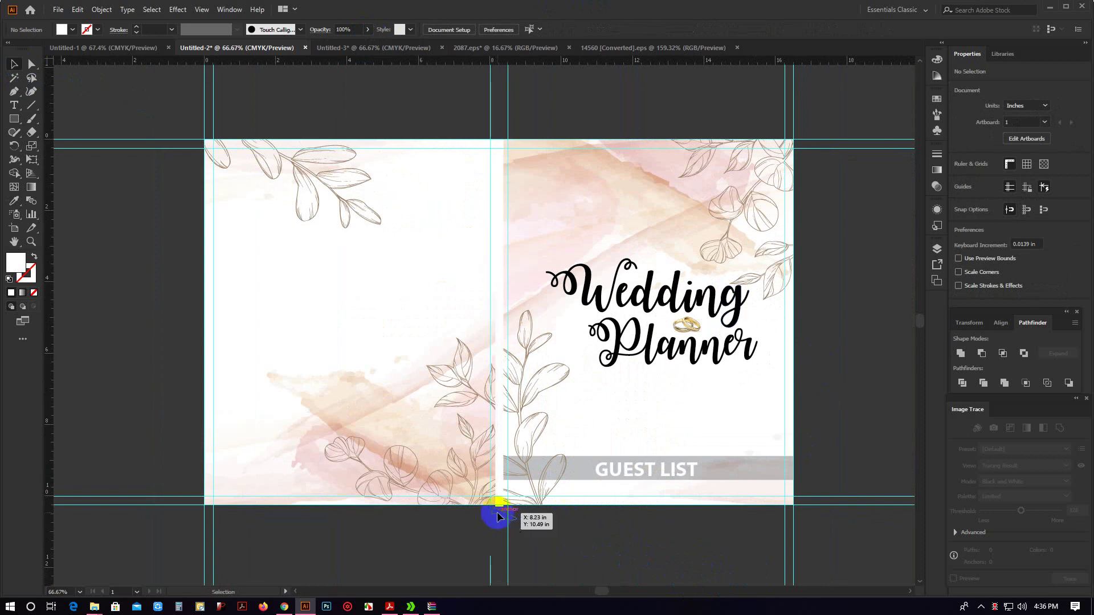
{"action": "scroll", "coordinate": [498, 513], "scroll_direction": "up", "scroll_amount": 5}
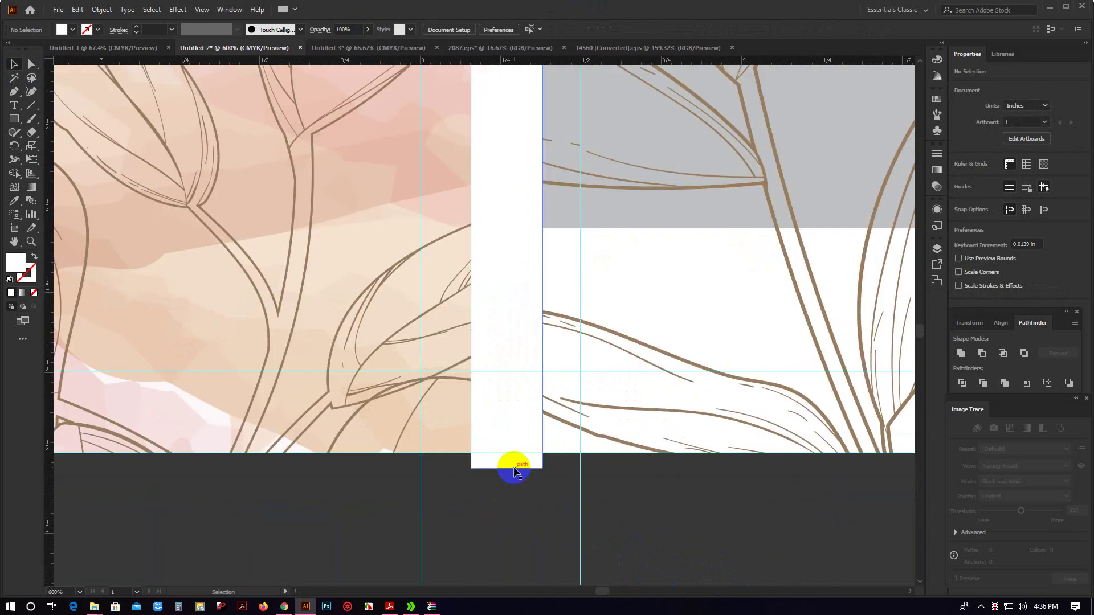
{"action": "left_click", "coordinate": [514, 472]}
{"action": "left_click_drag", "start_coordinate": [501, 467], "coordinate": [501, 455]}
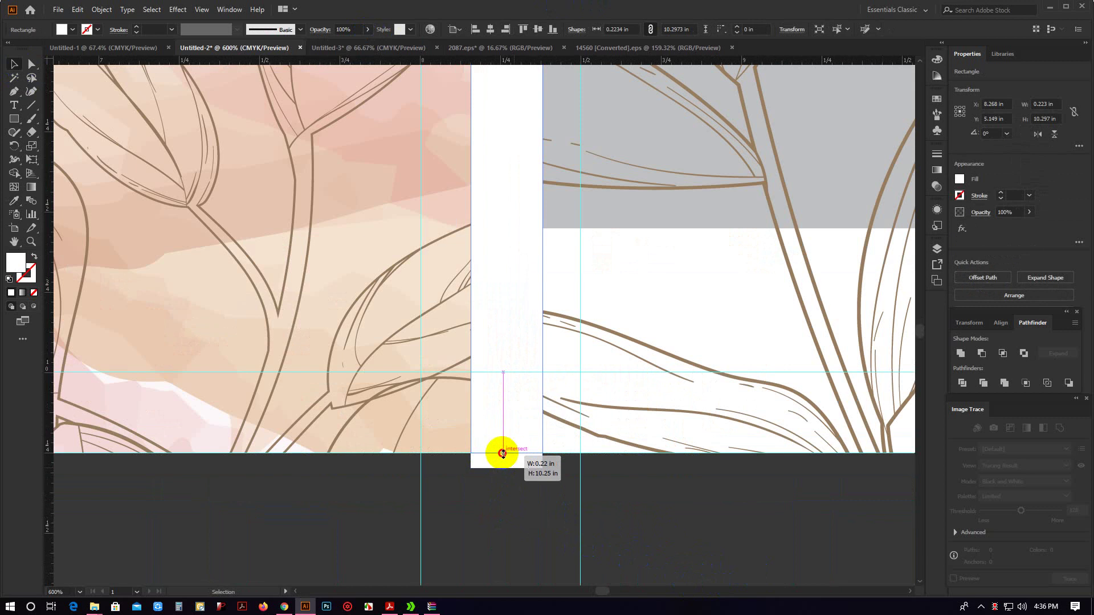
Check the Saving Tips Tricks line in the course notes, then return to Illustrator.
{"action": "left_click", "coordinate": [283, 606]}
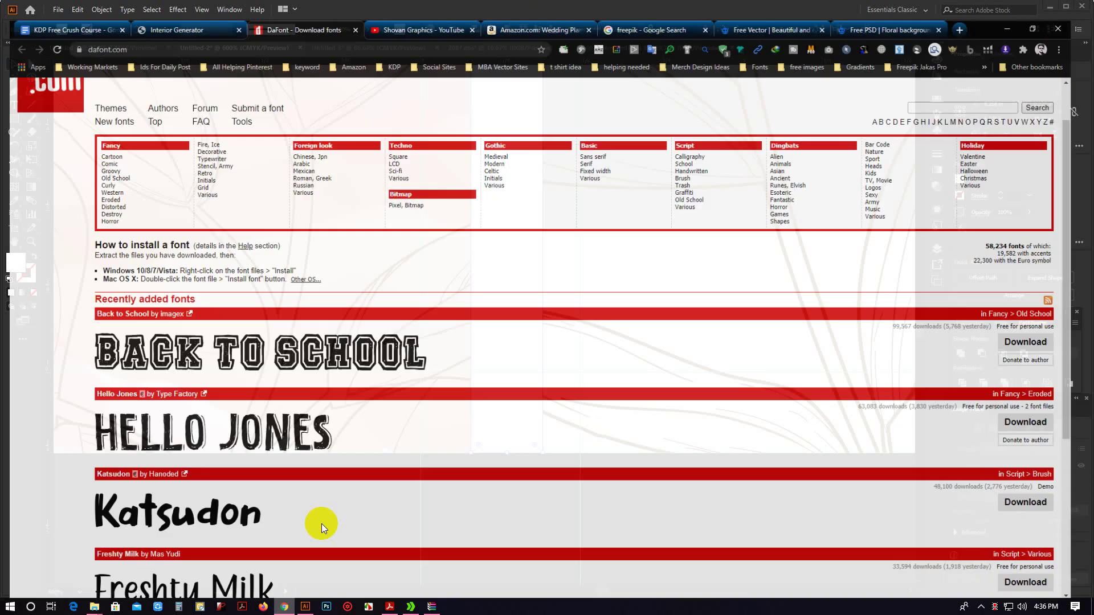
{"action": "left_click", "coordinate": [64, 7]}
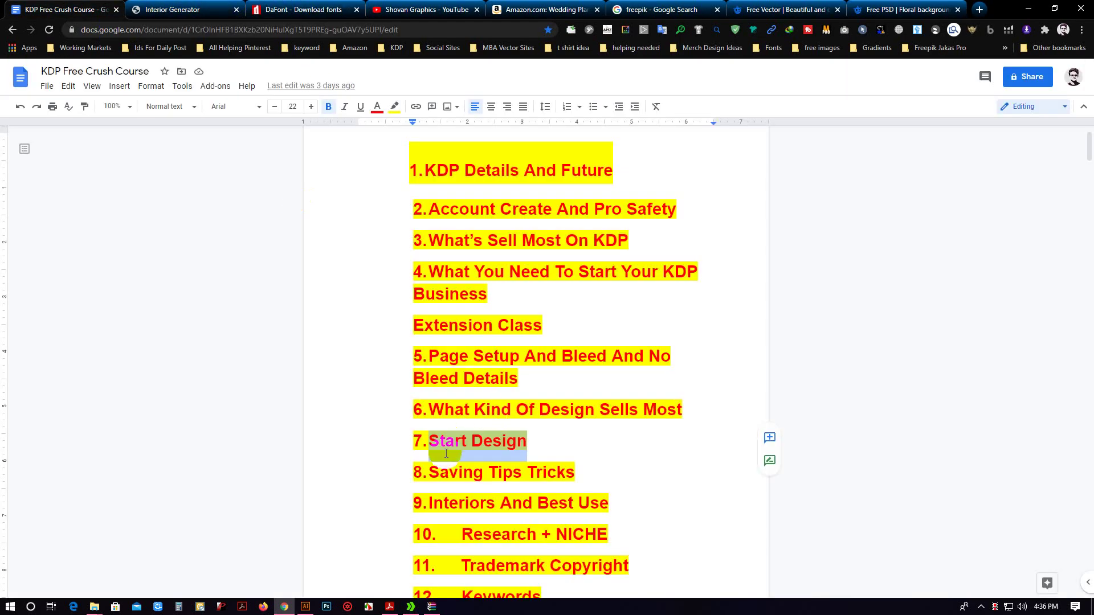
{"action": "left_click_drag", "start_coordinate": [430, 473], "coordinate": [575, 473]}
{"action": "left_click", "coordinate": [674, 473]}
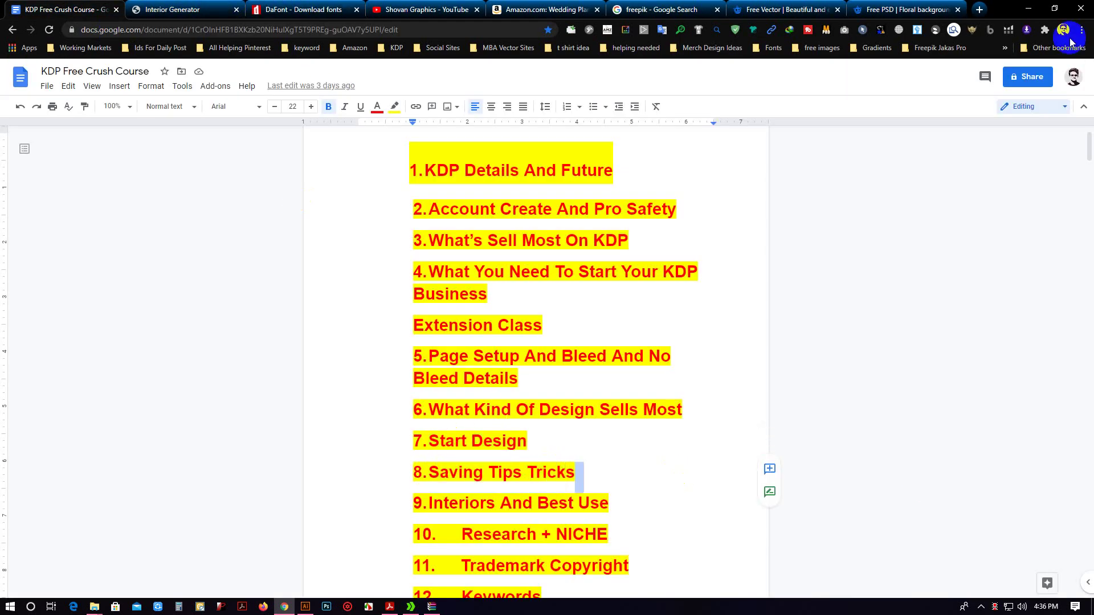
{"action": "left_click", "coordinate": [1025, 4]}
Zoom out to 66.67% to frame the whole Wedding Planner spread and open the File menu.
{"action": "left_click", "coordinate": [686, 535]}
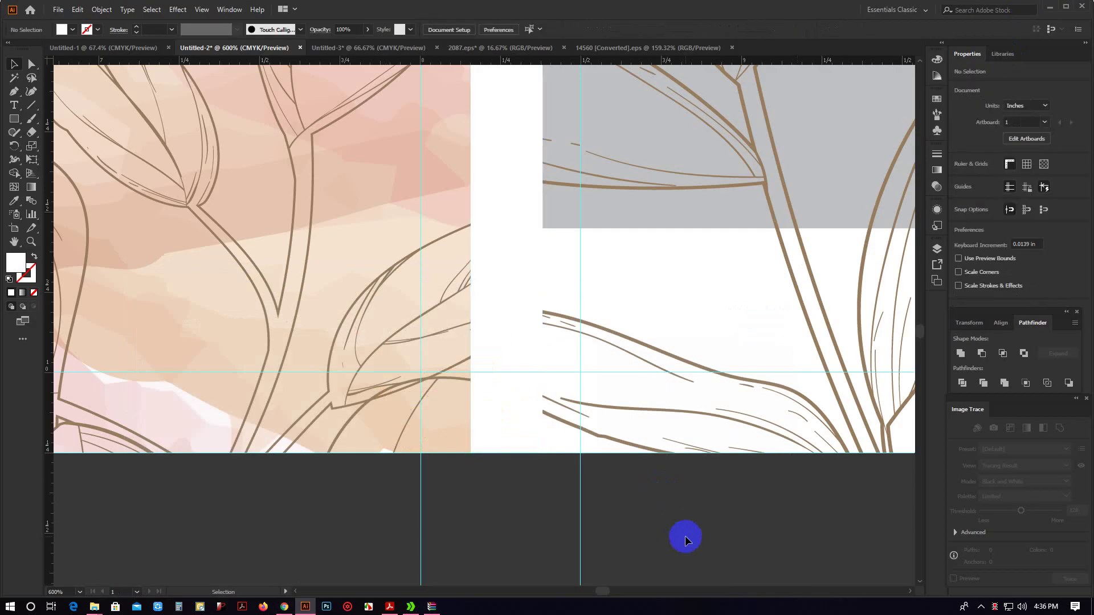
{"action": "scroll", "coordinate": [700, 543], "scroll_direction": "down", "scroll_amount": 2}
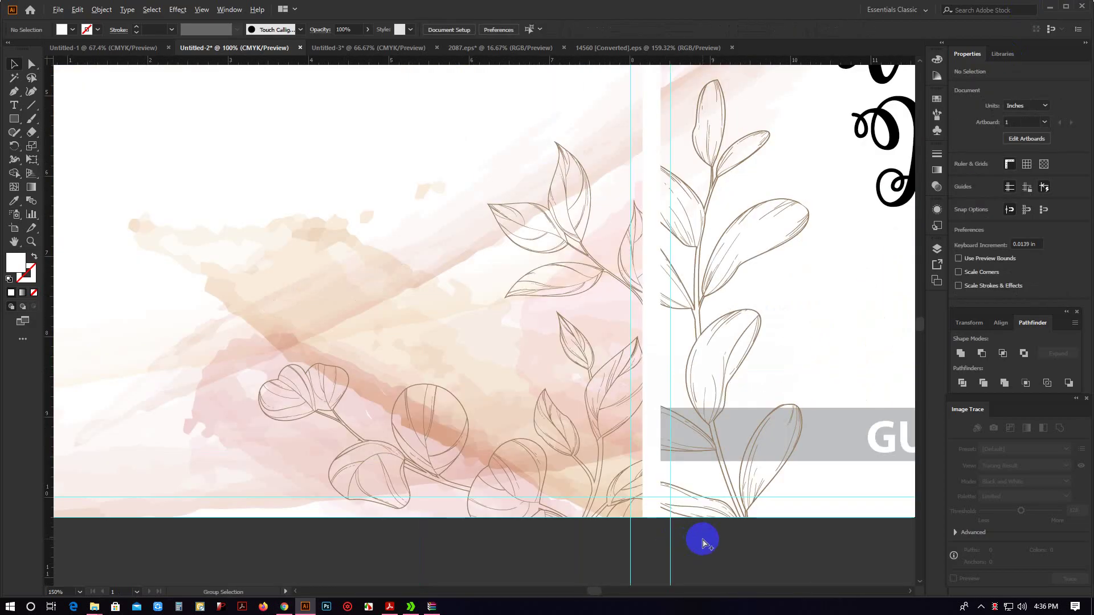
{"action": "scroll", "coordinate": [702, 541], "scroll_direction": "down", "scroll_amount": 1}
{"action": "scroll", "coordinate": [700, 539], "scroll_direction": "down", "scroll_amount": 1}
{"action": "left_click_drag", "start_coordinate": [744, 488], "coordinate": [589, 456]}
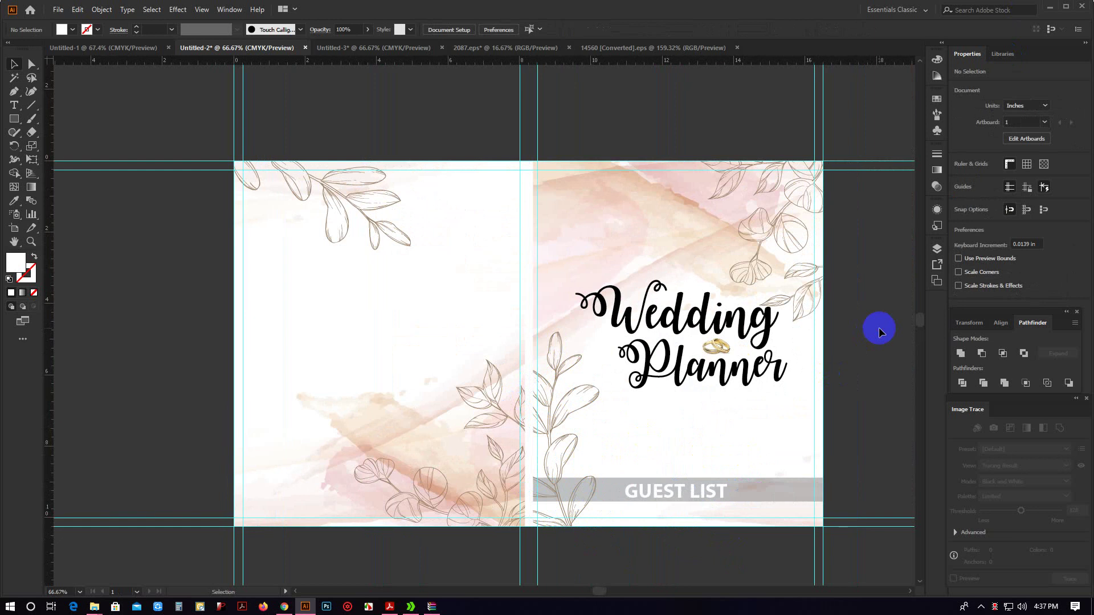
{"action": "left_click", "coordinate": [54, 10]}
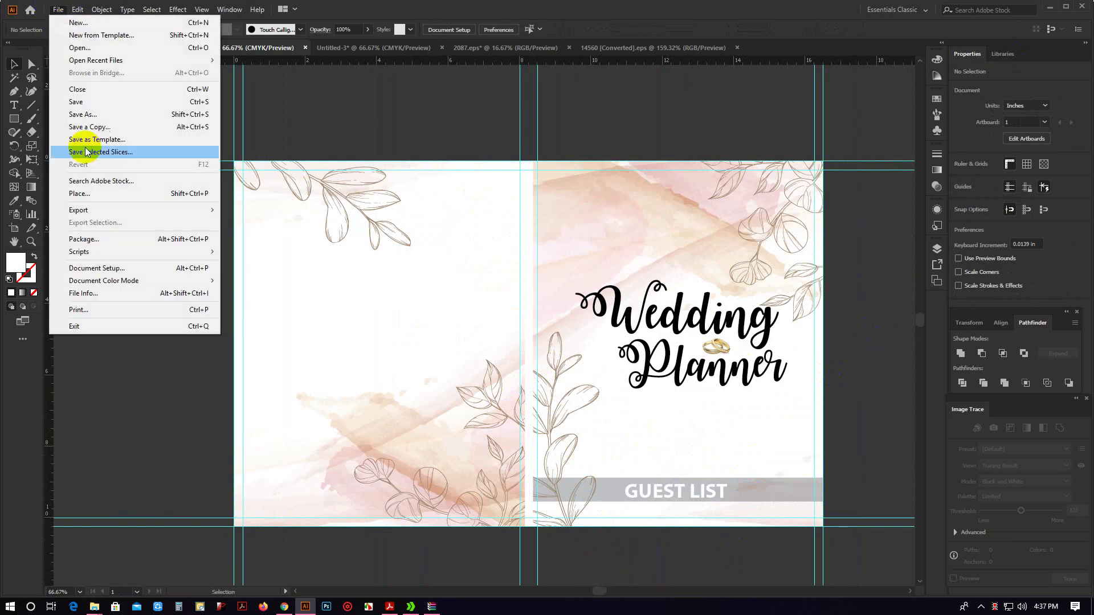
Save the spread as Wedding Planner in Adobe PDF format with Use Artboards ticked.
{"action": "left_click", "coordinate": [98, 115]}
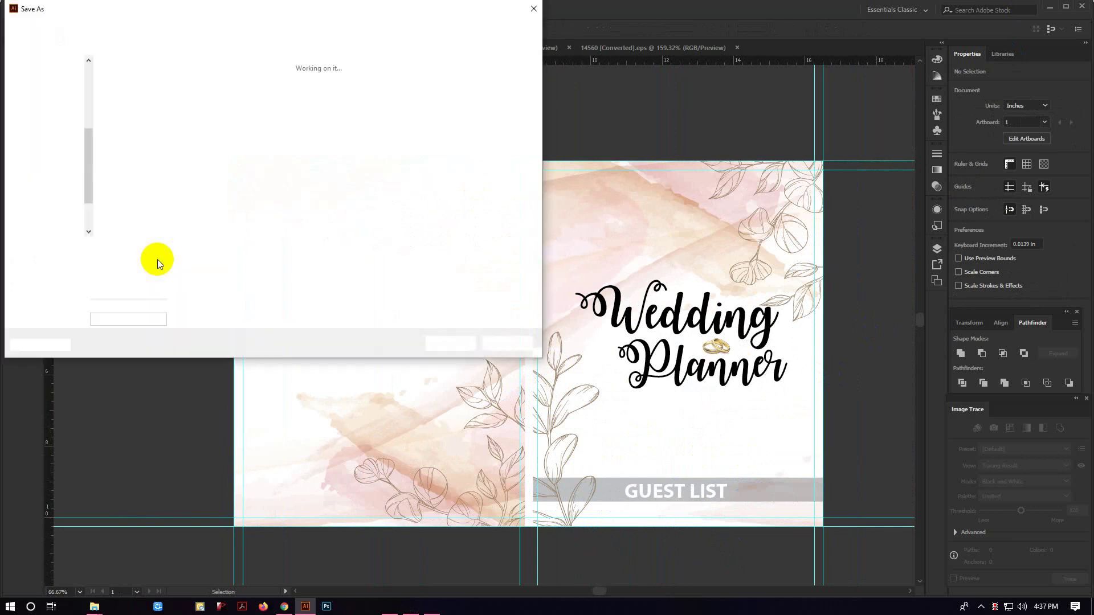
{"action": "left_click", "coordinate": [164, 264]}
{"action": "left_click", "coordinate": [158, 292]}
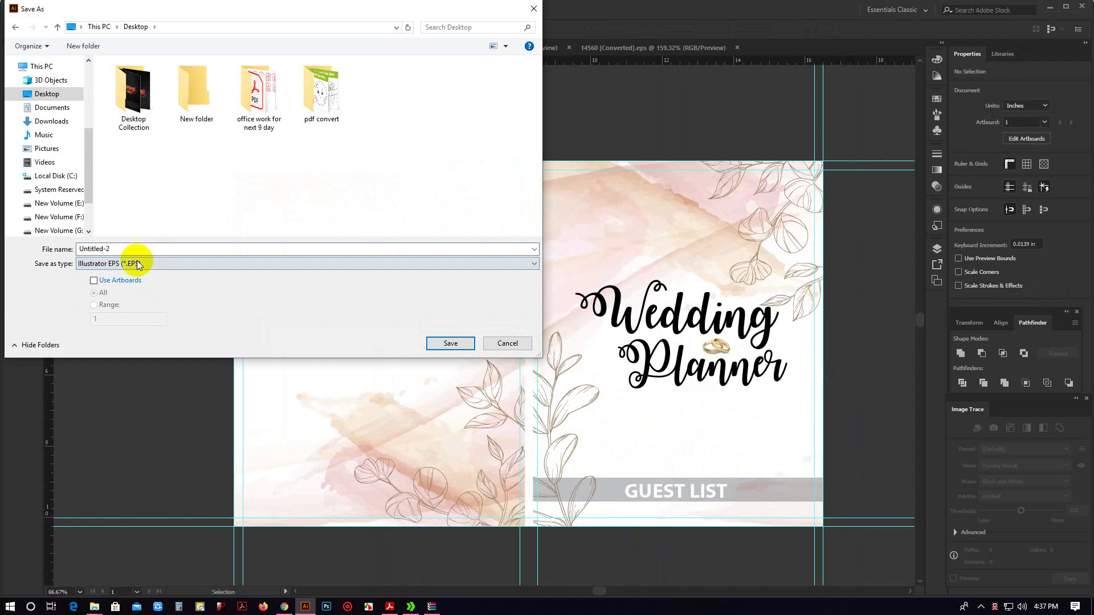
{"action": "left_click", "coordinate": [133, 251]}
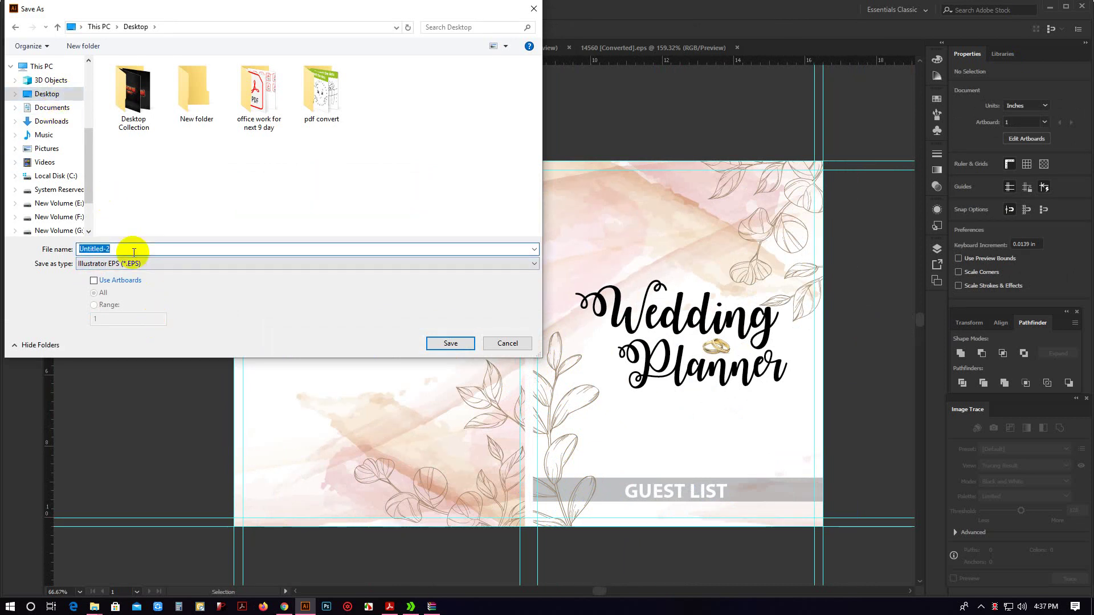
{"action": "type", "text": "Wedding Planner"}
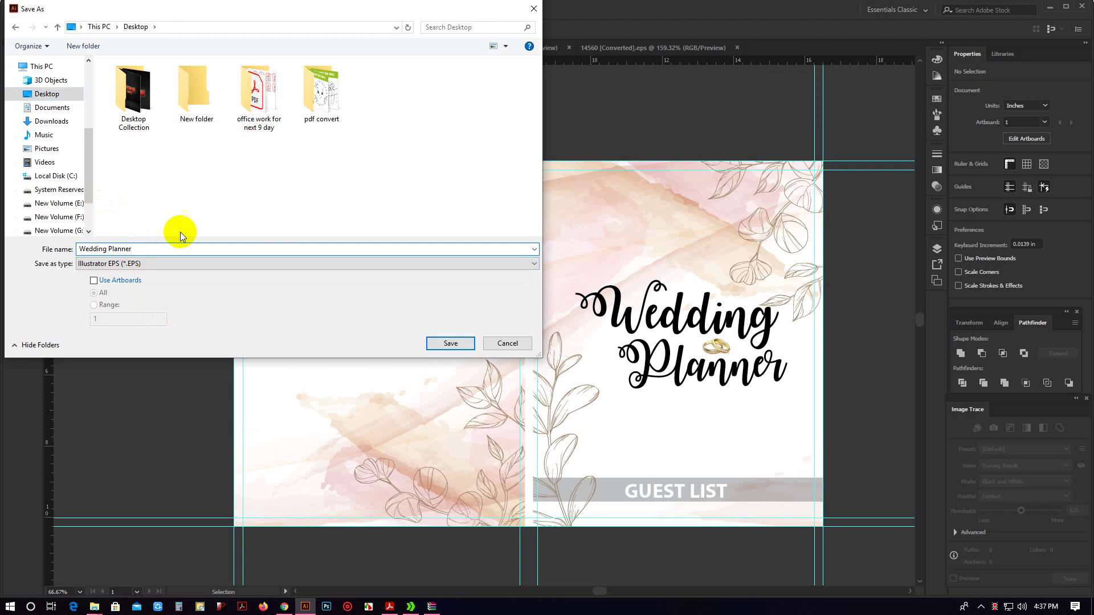
{"action": "left_click", "coordinate": [149, 261]}
{"action": "left_click", "coordinate": [143, 280]}
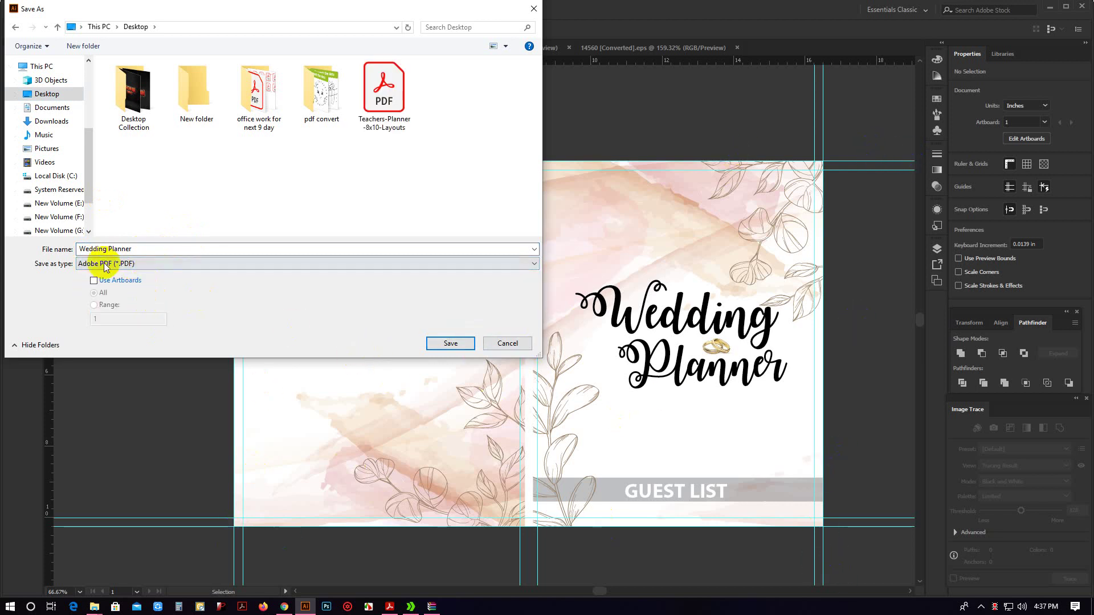
{"action": "left_click", "coordinate": [103, 282]}
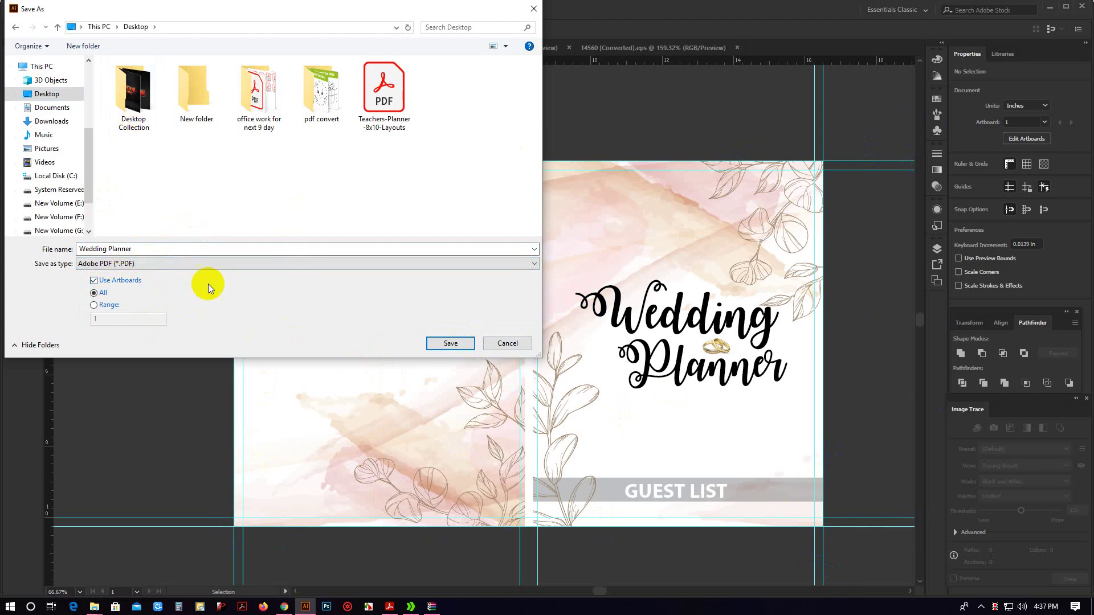
{"action": "left_click", "coordinate": [456, 346]}
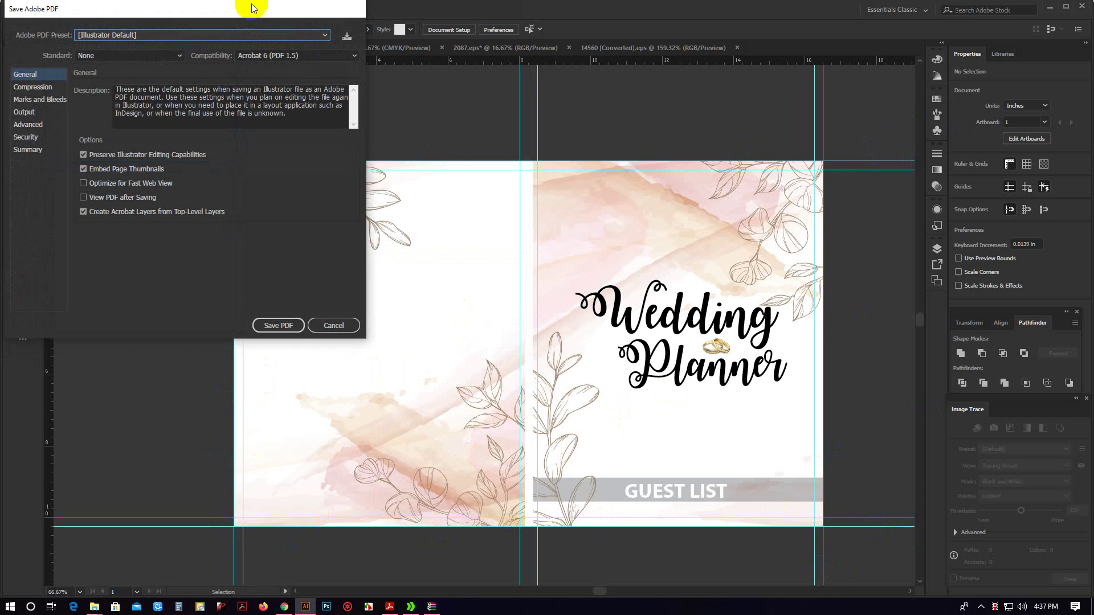
Untick Preserve Illustrator Editing Capabilities in the PDF options and save the PDF.
{"action": "left_click_drag", "start_coordinate": [252, 7], "coordinate": [636, 87]}
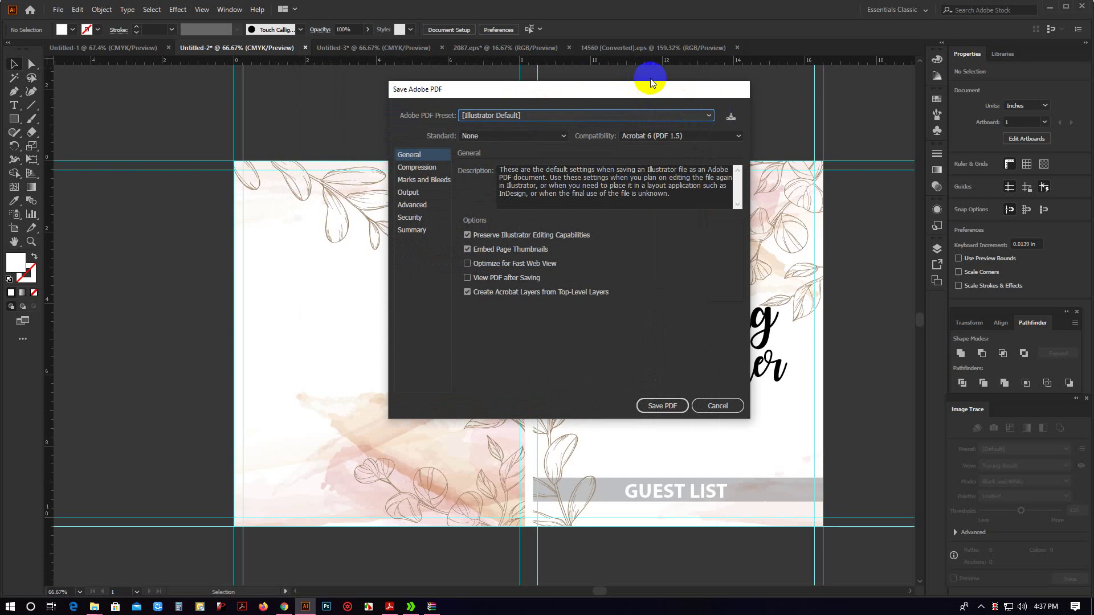
{"action": "left_click", "coordinate": [487, 236]}
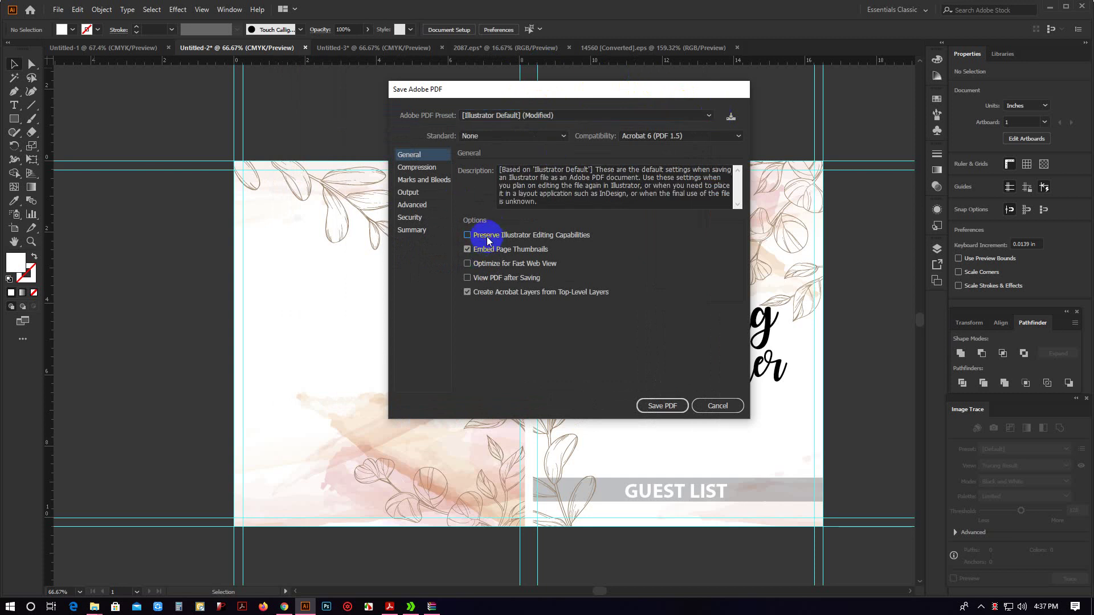
{"action": "left_click", "coordinate": [676, 403]}
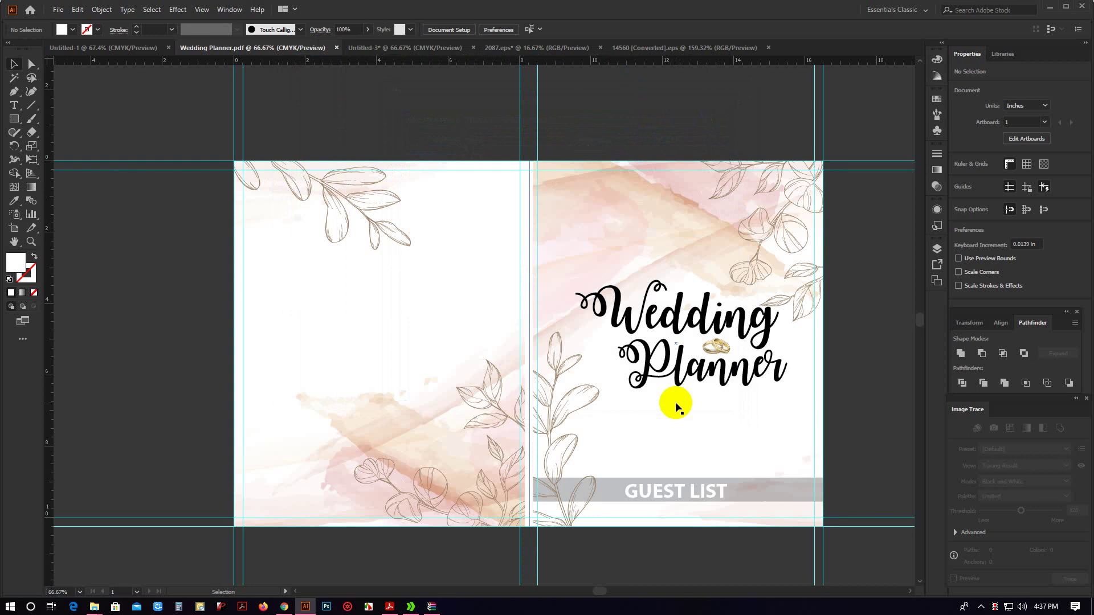
Minimize Illustrator, WinRAR and Acrobat, close IDM and Explorer windows, and show desktop icons.
{"action": "left_click", "coordinate": [1049, 7]}
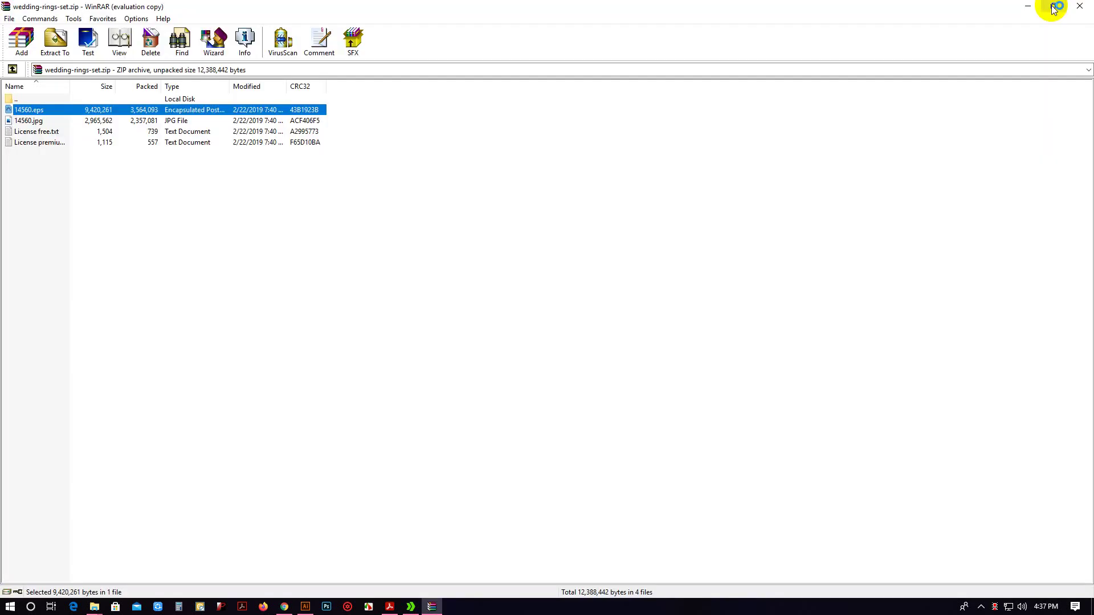
{"action": "left_click", "coordinate": [1027, 6]}
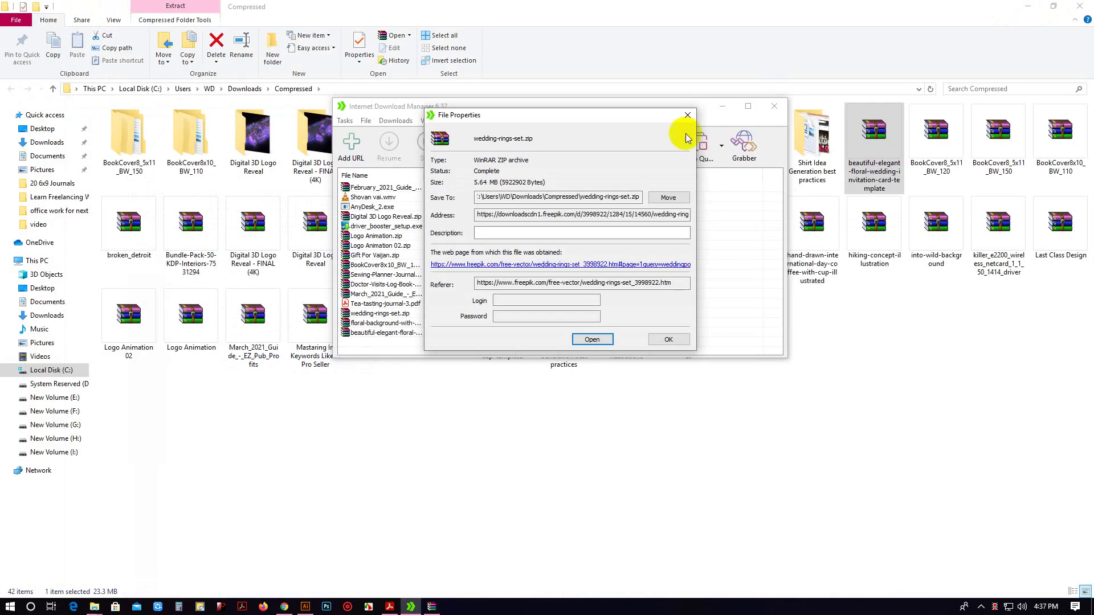
{"action": "left_click", "coordinate": [688, 115]}
{"action": "left_click", "coordinate": [774, 106]}
{"action": "left_click", "coordinate": [1028, 6]}
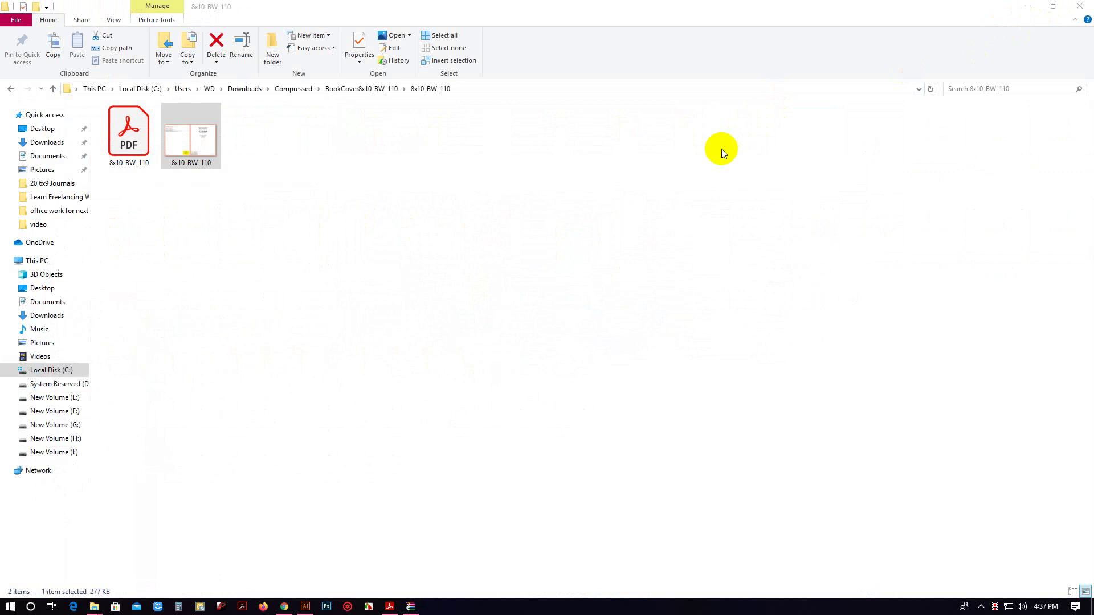
{"action": "left_click", "coordinate": [1088, 5]}
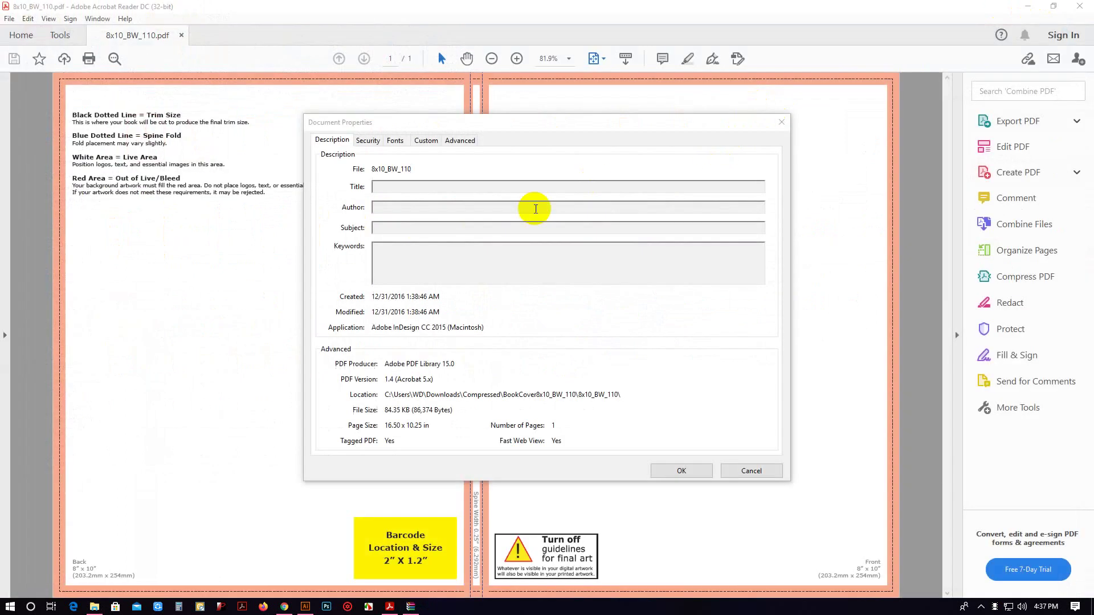
{"action": "left_click", "coordinate": [781, 116]}
{"action": "left_click", "coordinate": [1027, 6]}
{"action": "right_click", "coordinate": [272, 146]}
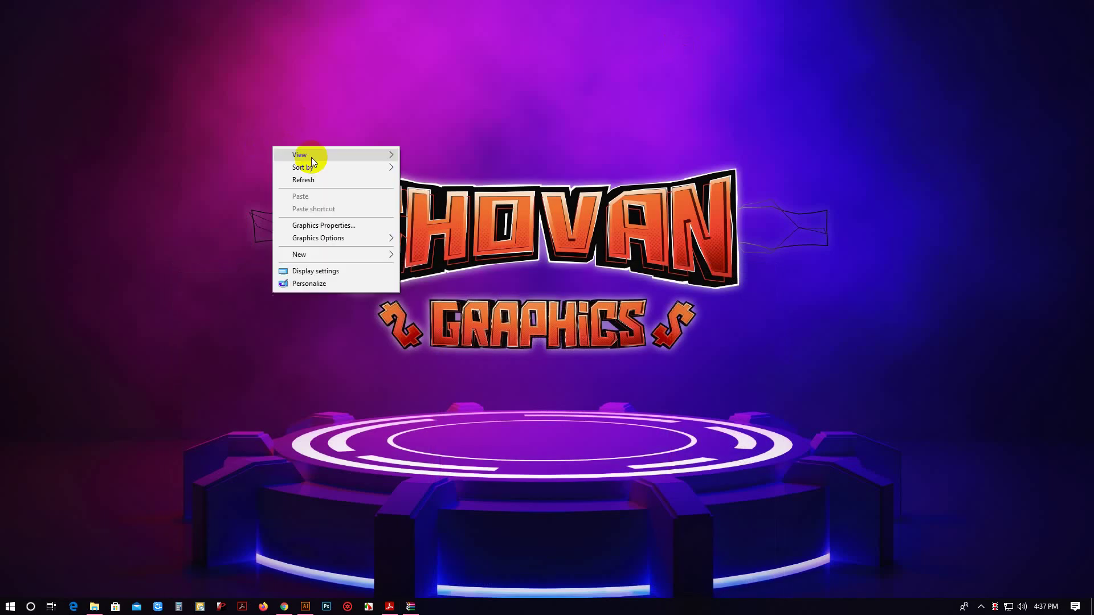
{"action": "left_click", "coordinate": [433, 225]}
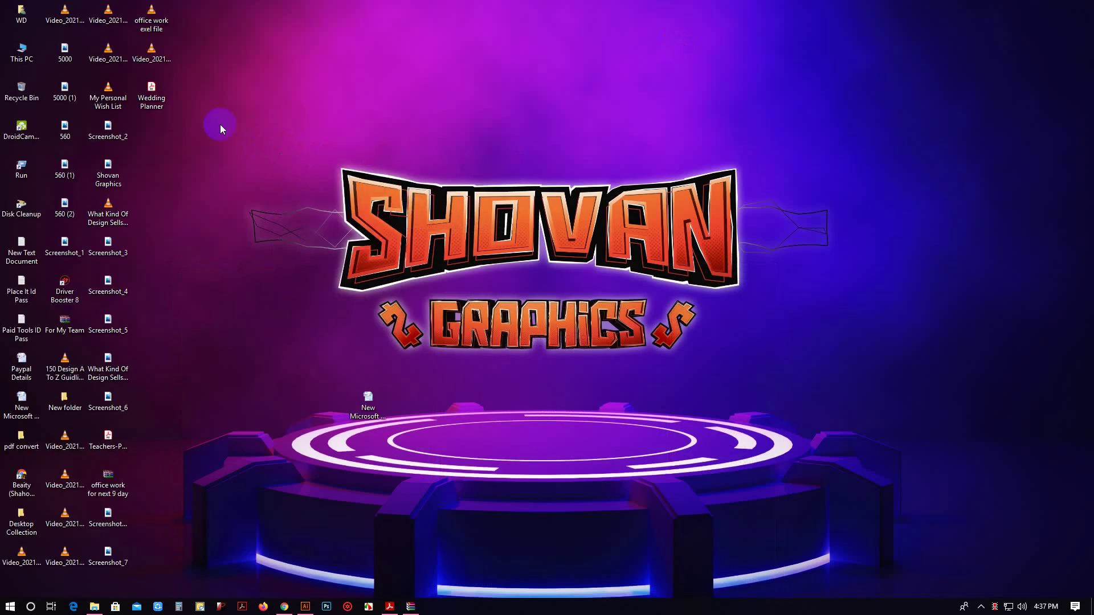
Open Wedding Planner.pdf from the desktop and zoom to 66.7% to view both pages.
{"action": "double_click", "coordinate": [152, 91]}
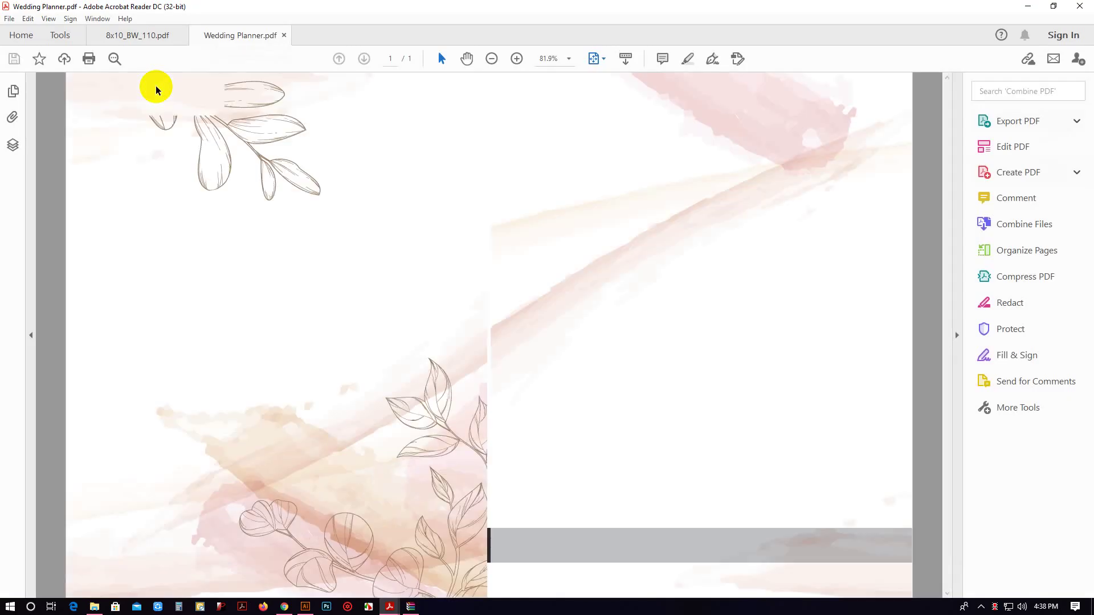
{"action": "left_click", "coordinate": [491, 59]}
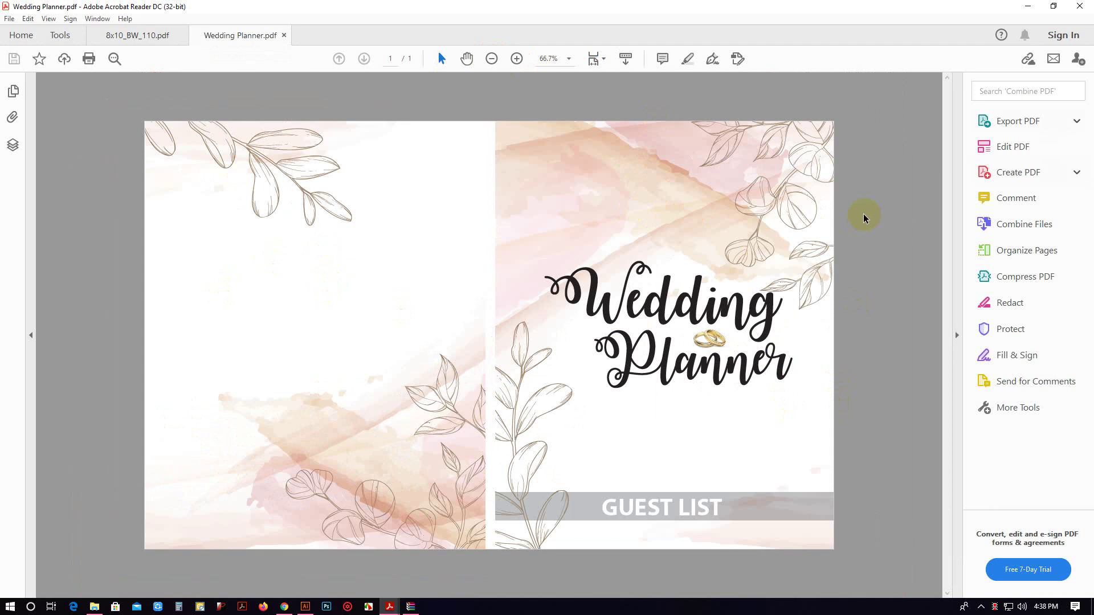
{"action": "left_click", "coordinate": [1028, 8]}
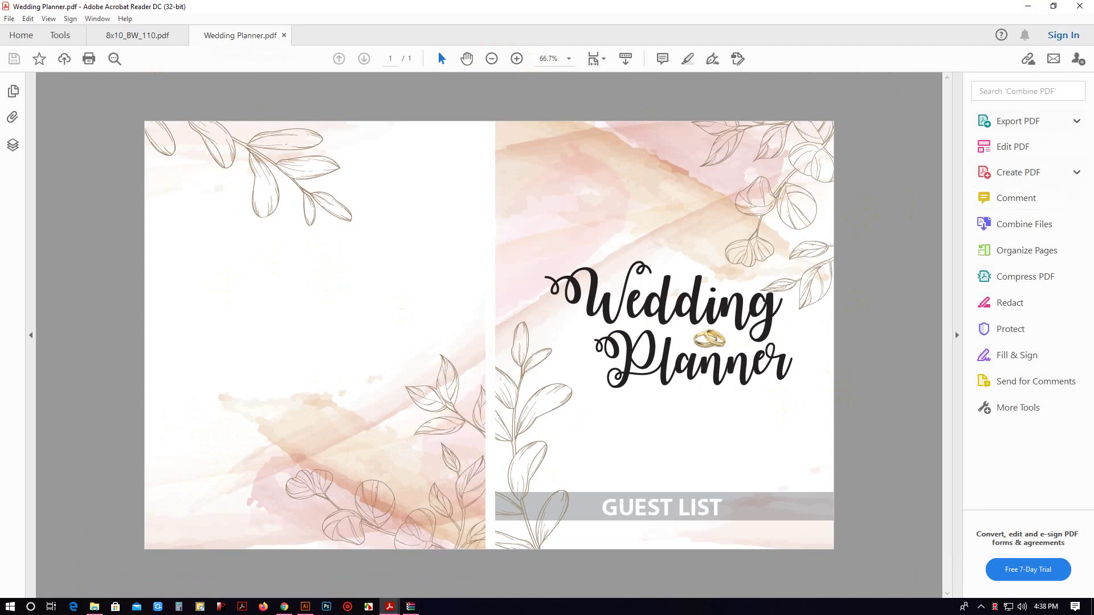